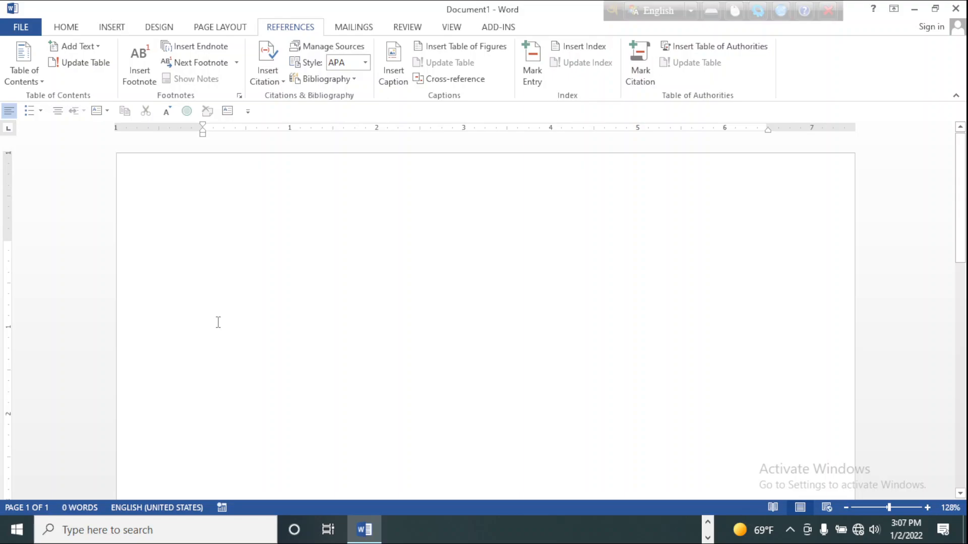
Step: Fill the blank document with sample text using the formula =rand(20,10)
type("=")
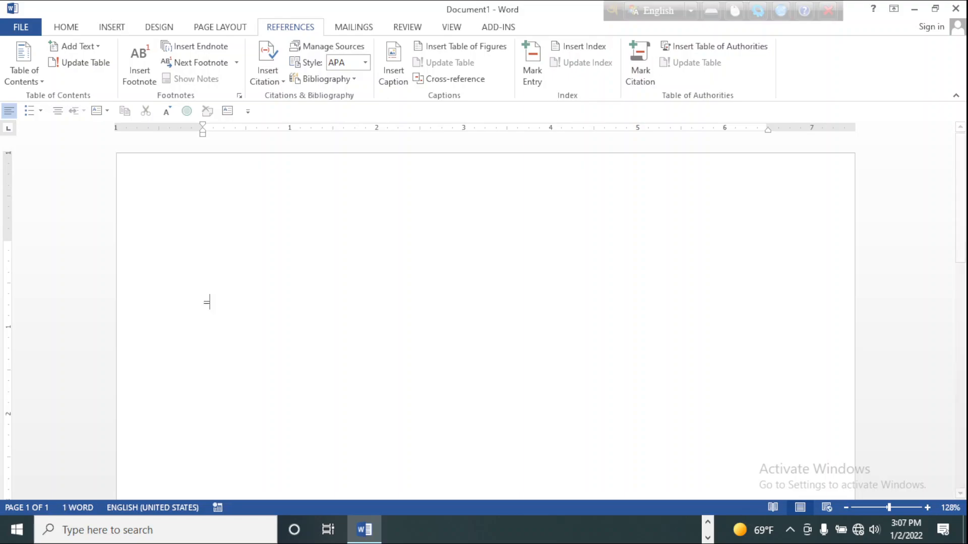
type("ra")
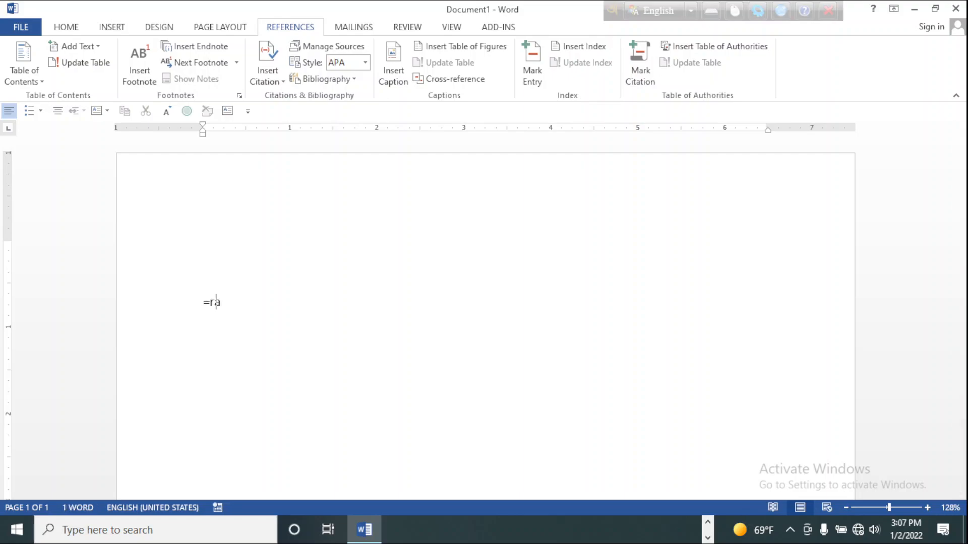
type("nd(20,10)")
key("Return")
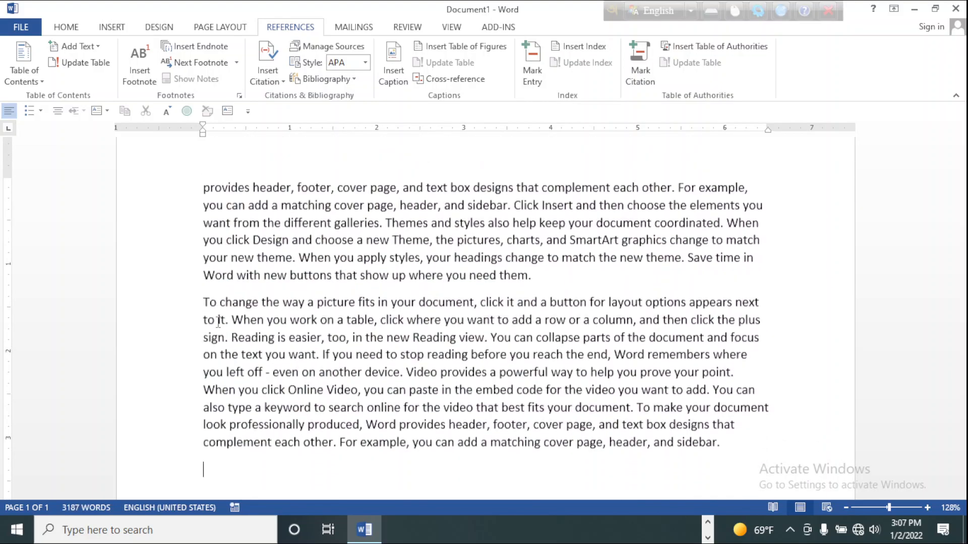
Step: Add the heading line "Computer" above the first paragraph of the document
scroll(218, 323, "up", 15)
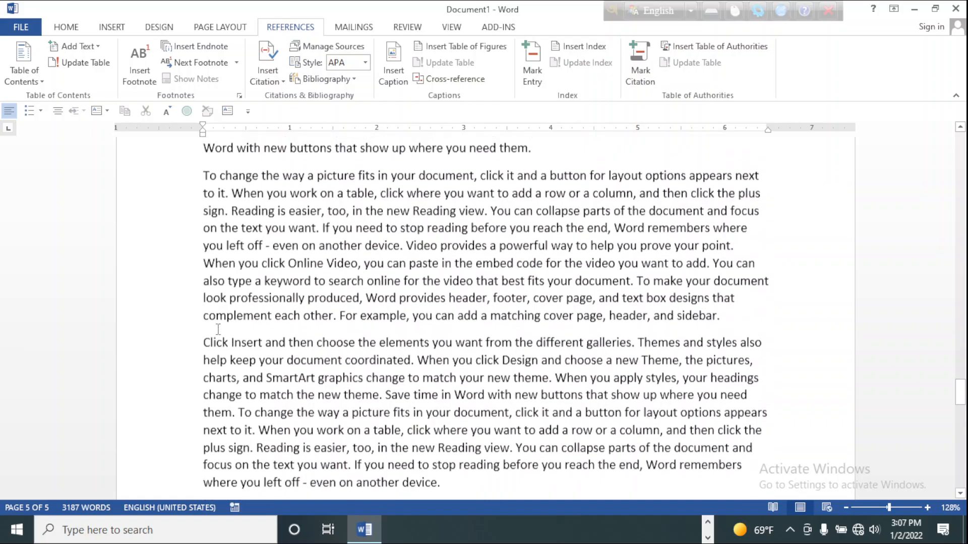
scroll(336, 343, "up", 20)
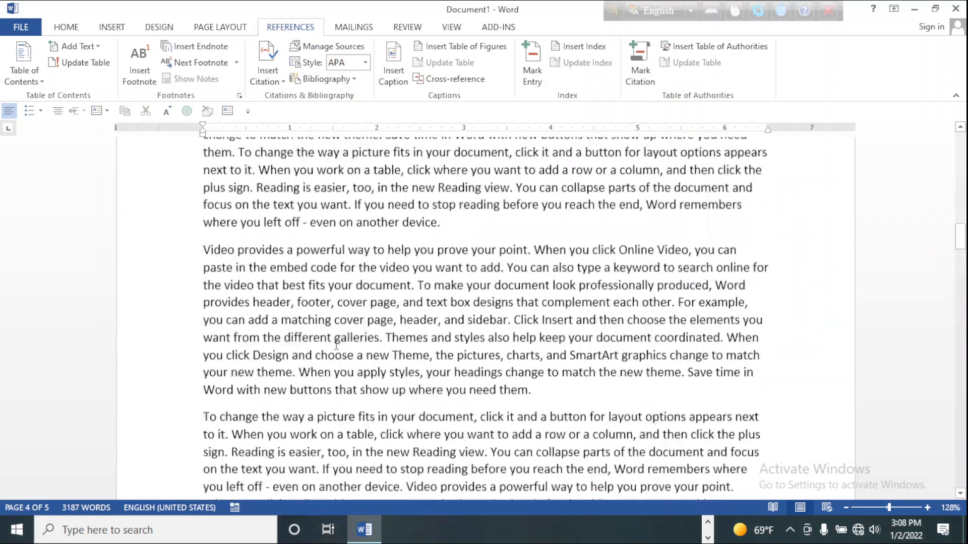
scroll(336, 344, "down", 15)
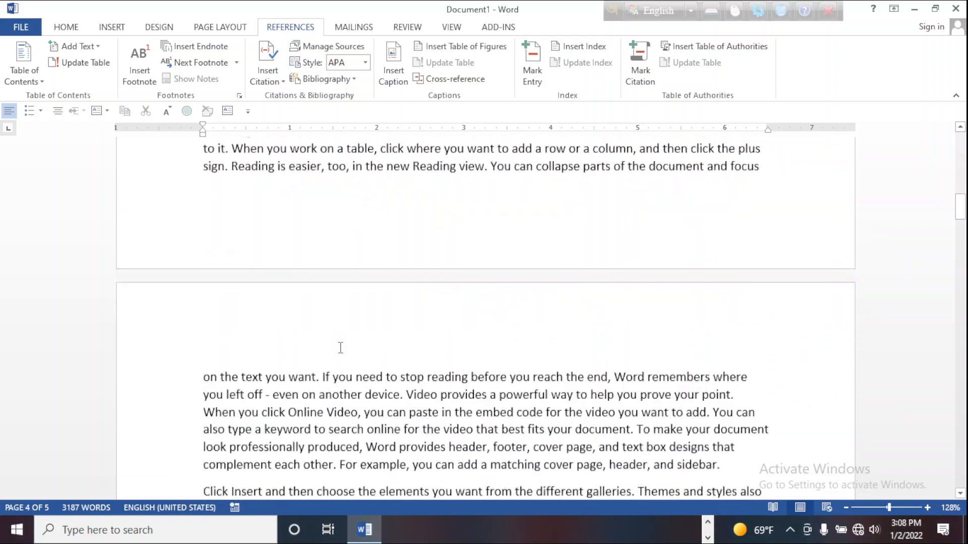
scroll(340, 347, "up", 15)
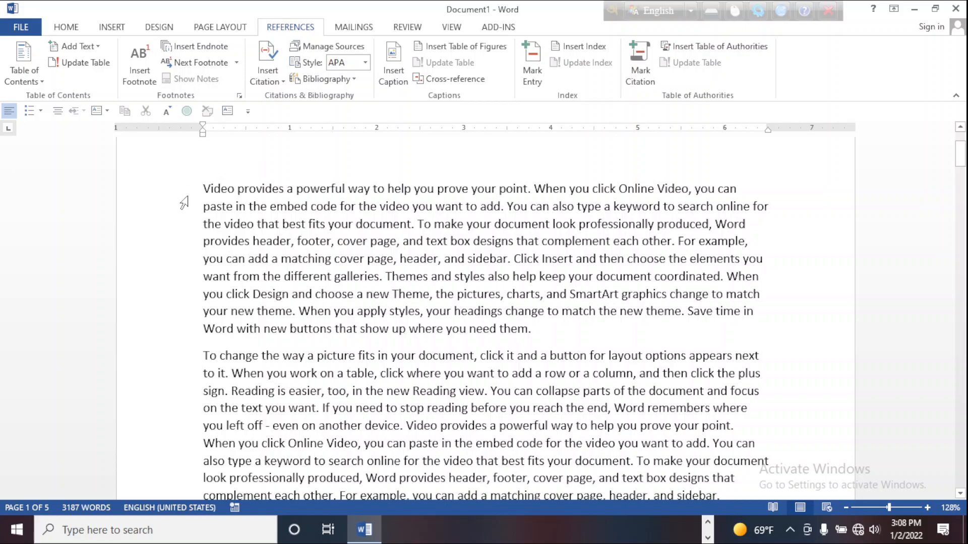
left_click(202, 189)
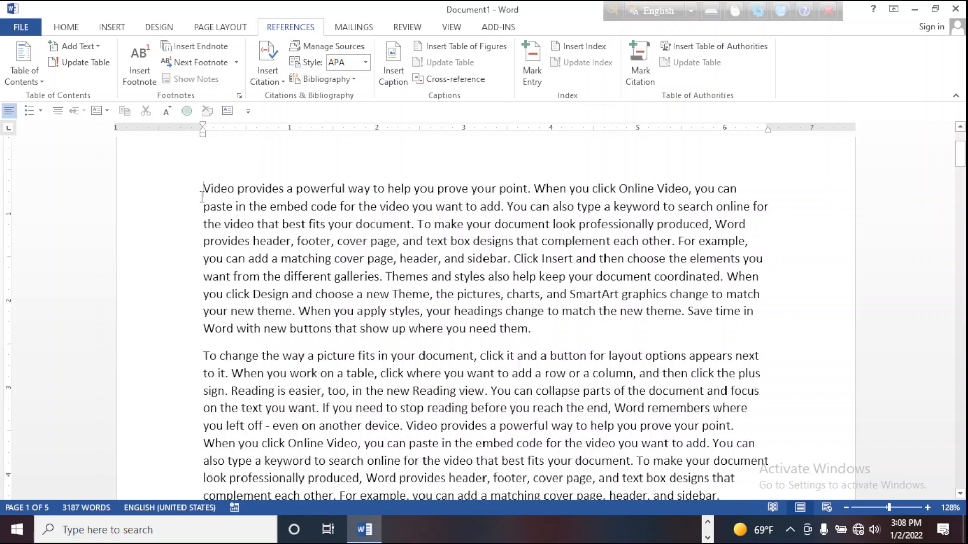
key("Return")
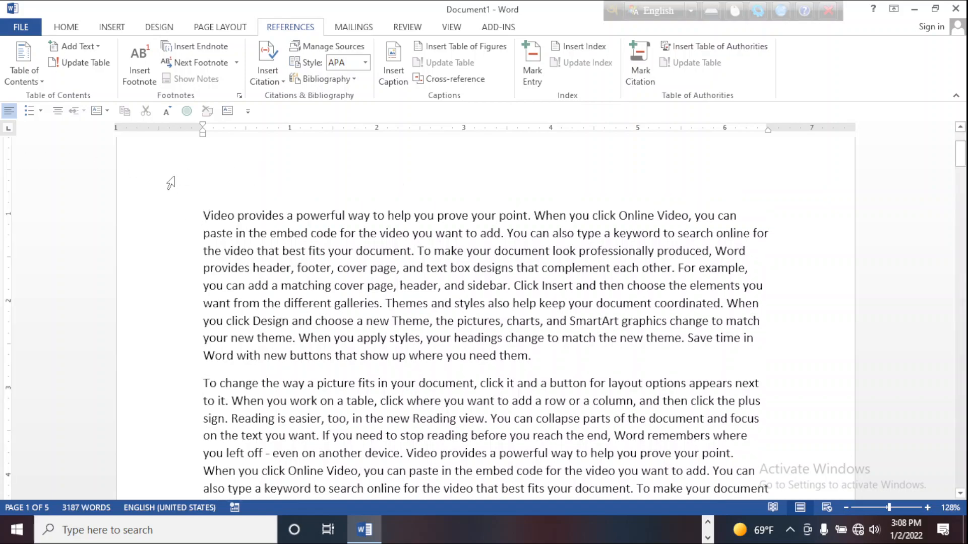
left_click(207, 198)
type("Com")
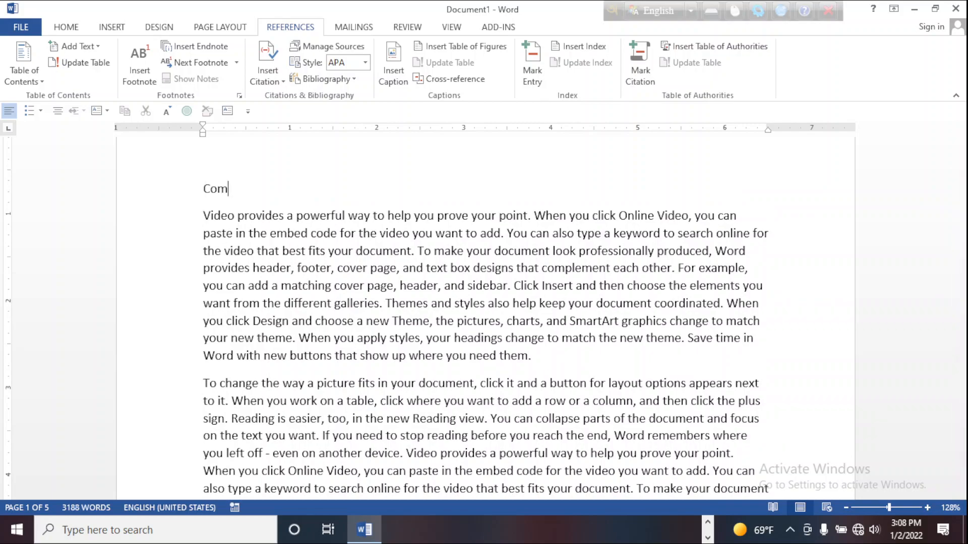
type("puter")
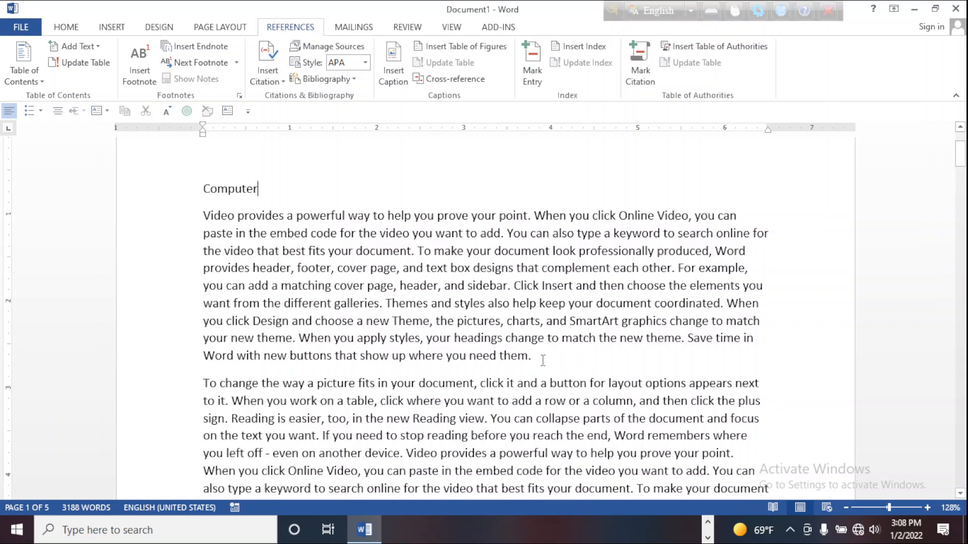
Step: Insert the heading line "Monitor" on page 1, between the second and third body paragraphs
scroll(540, 356, "down", 6)
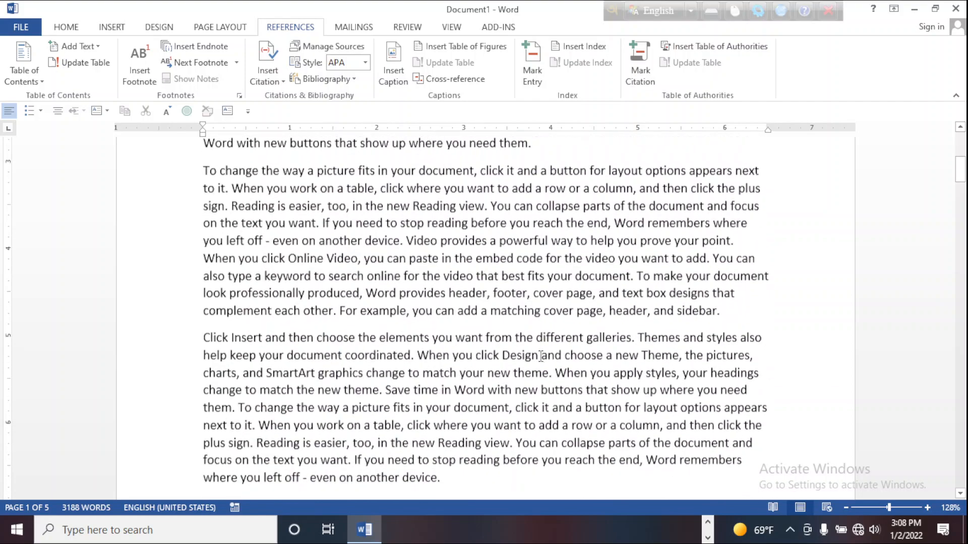
left_click(726, 185)
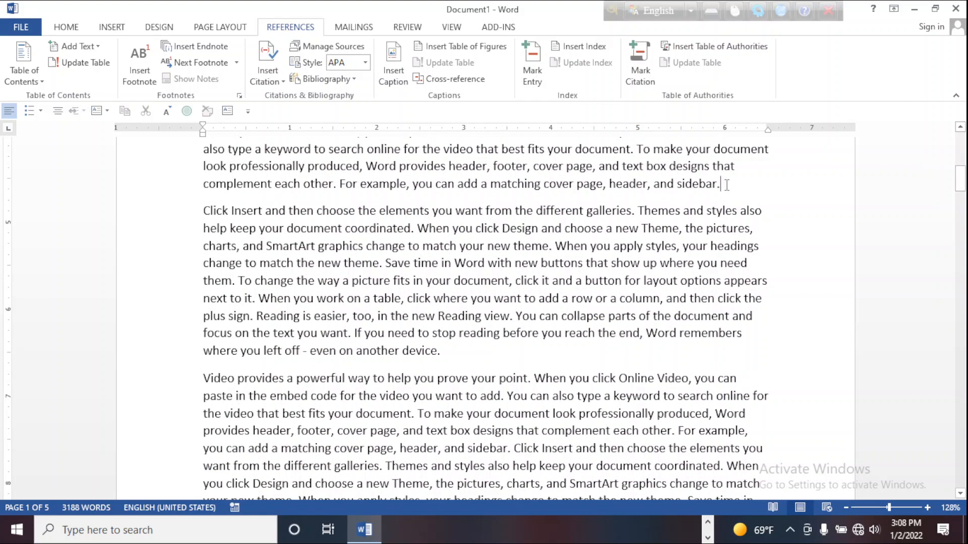
key("Return")
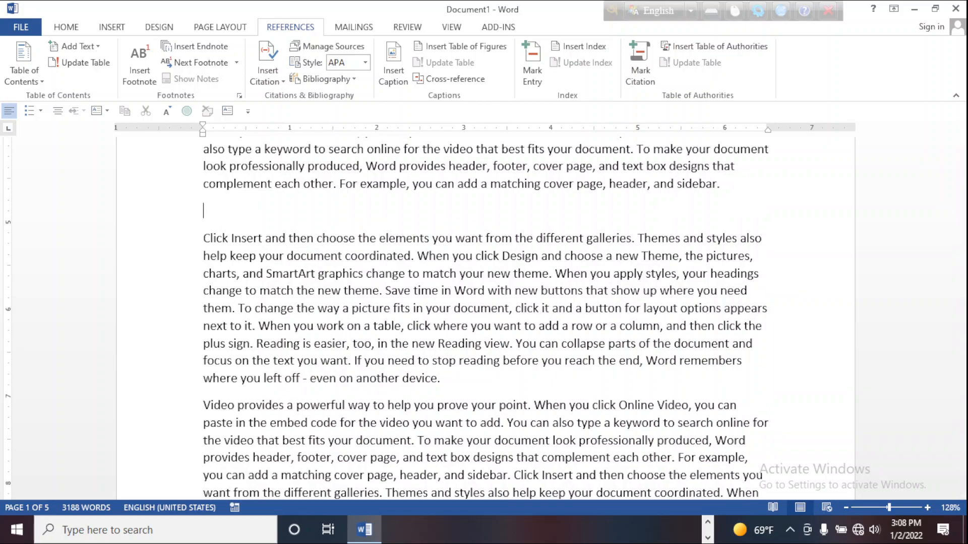
type("Monitor")
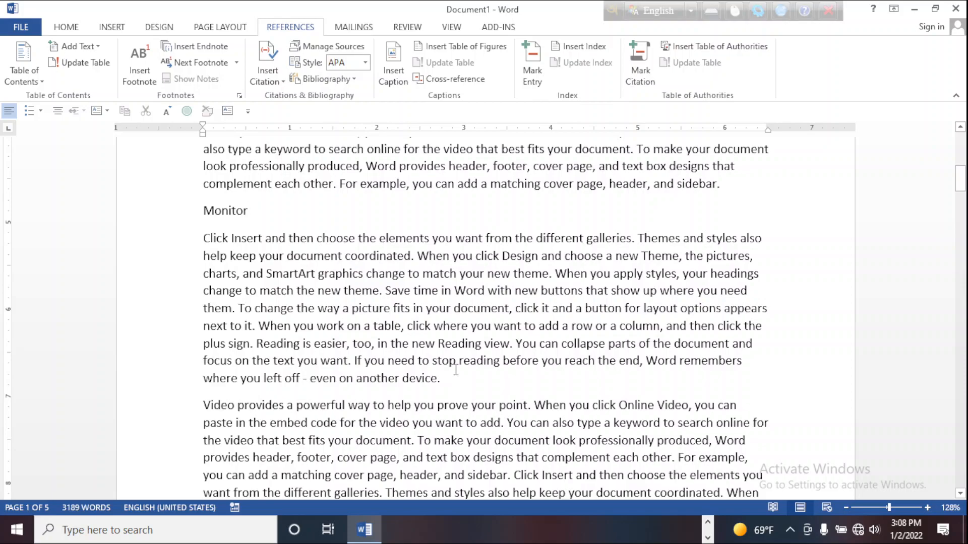
Step: Insert the heading line "Software" on page 2, directly below the page's first paragraph
scroll(449, 351, "down", 4)
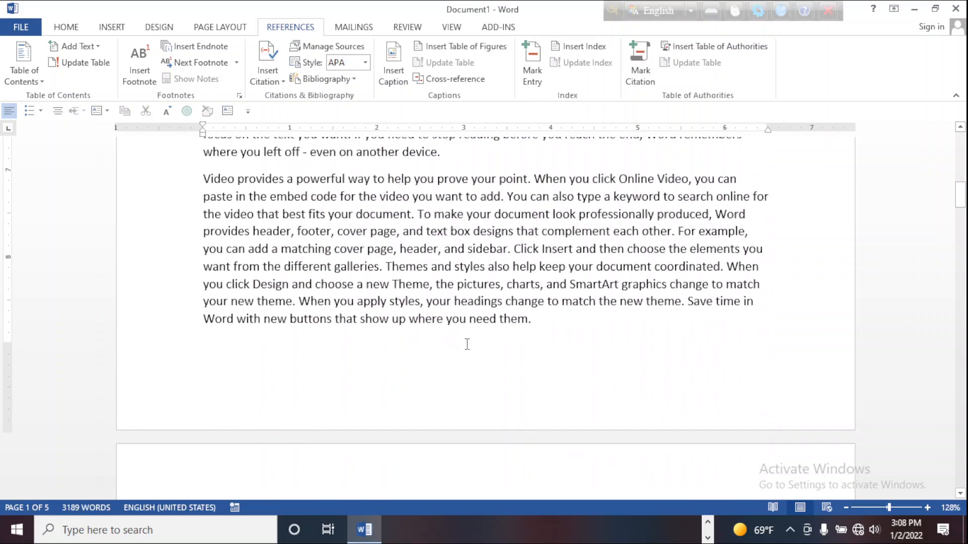
scroll(467, 345, "down", 5)
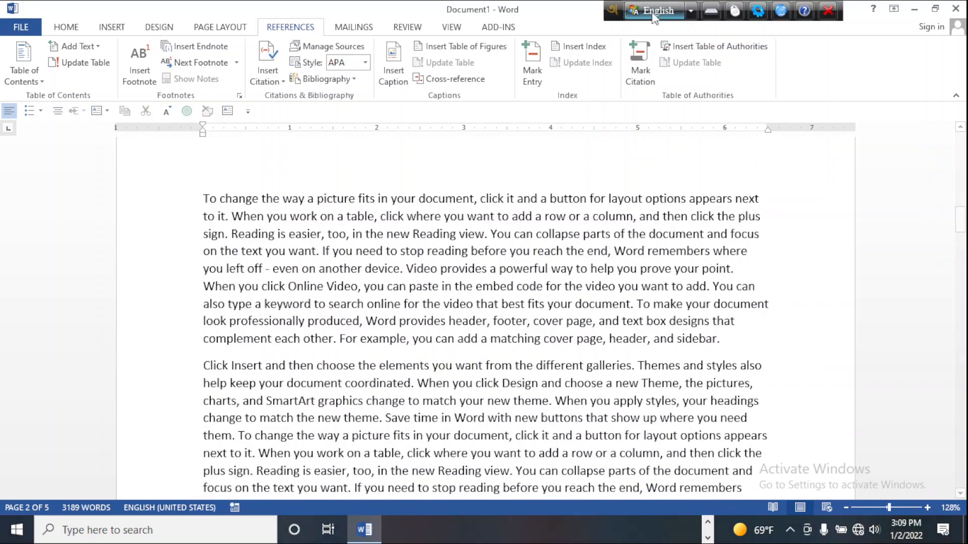
left_click(724, 339)
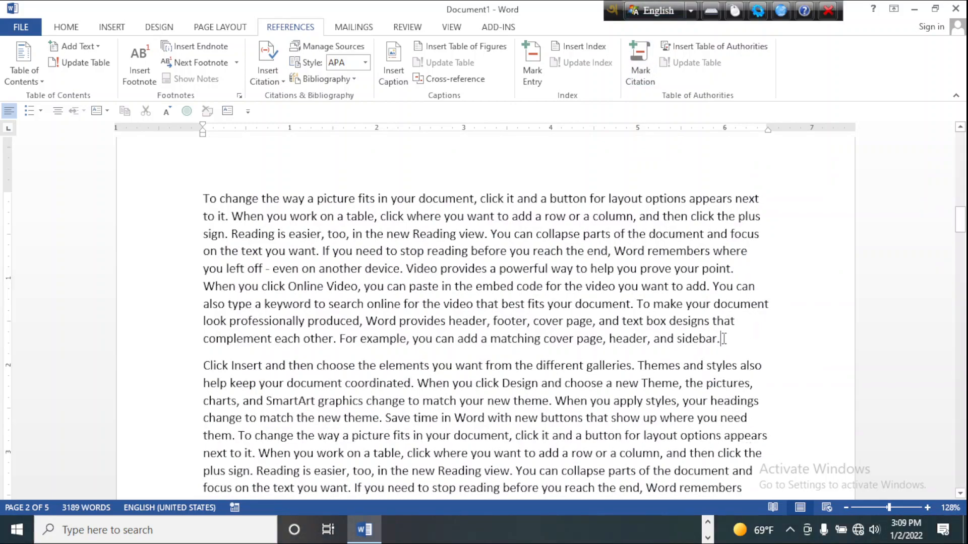
key("Return")
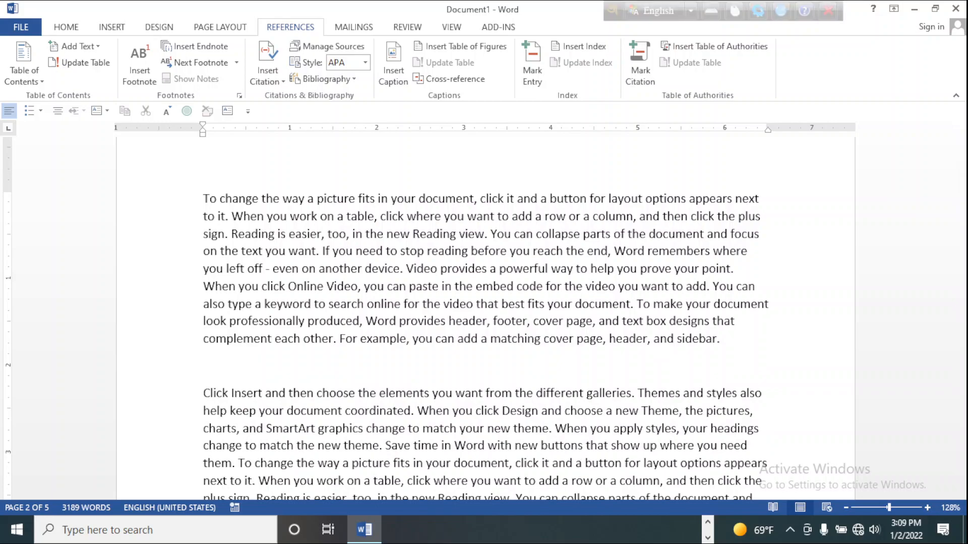
type("Software")
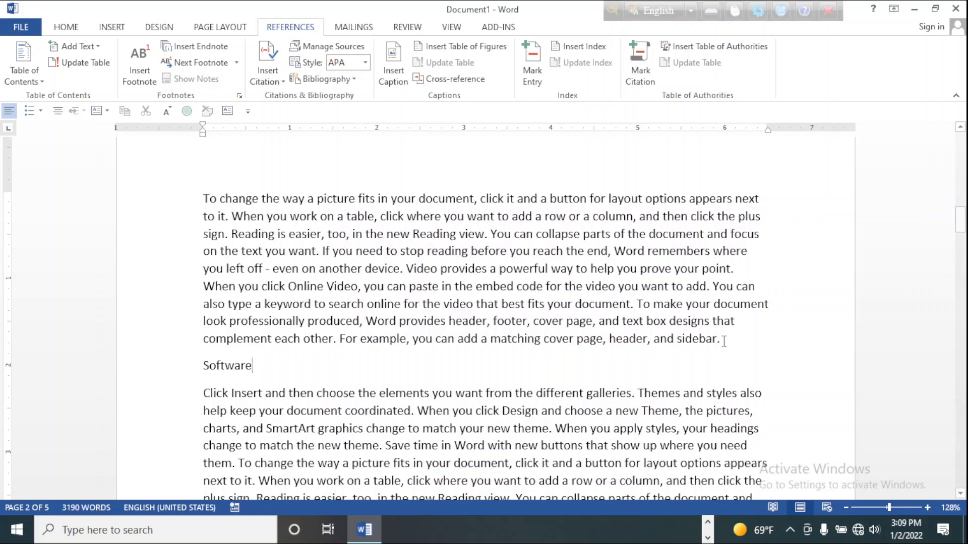
Step: Insert the heading line "Mouse" on page 2, after the "Video provides" paragraph
scroll(726, 348, "down", 9)
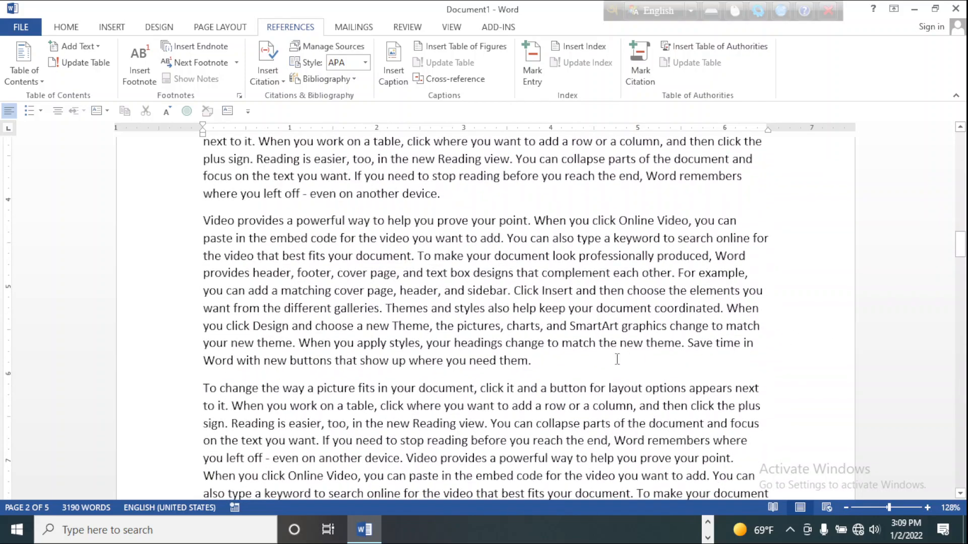
left_click(530, 361)
key("Return")
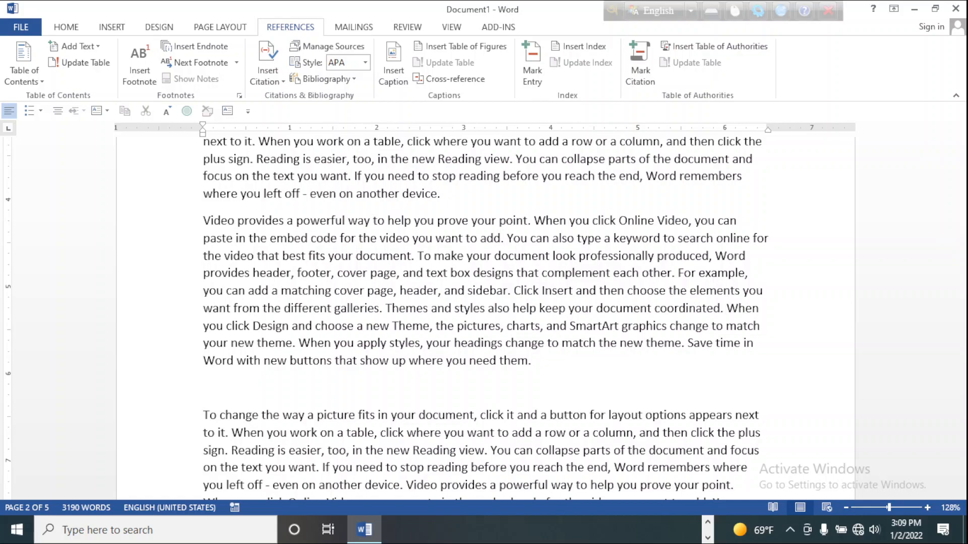
type("Mouse")
Step: Insert the heading line "Keyboard" near the start of page 3, just before the "Video provides" paragraph
scroll(514, 329, "down", 12)
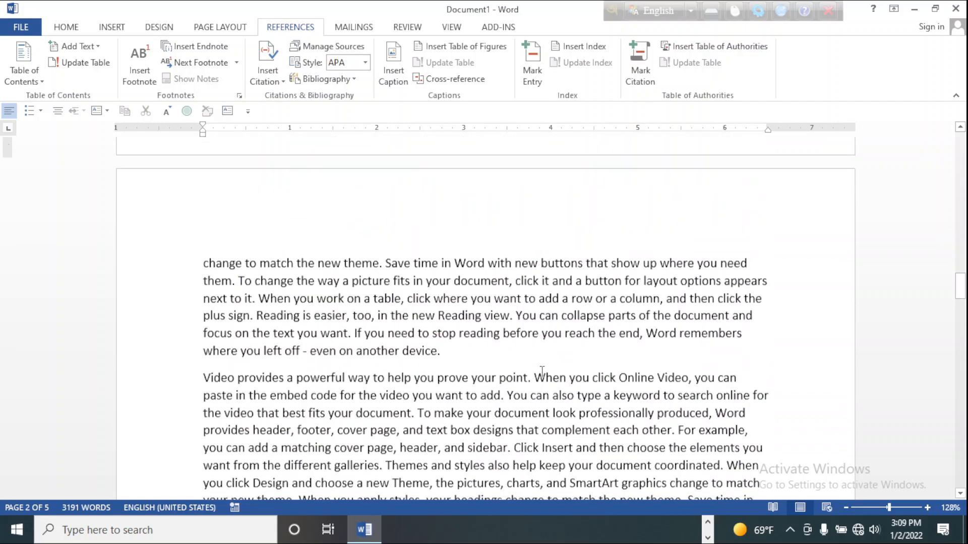
left_click(444, 238)
key("Return")
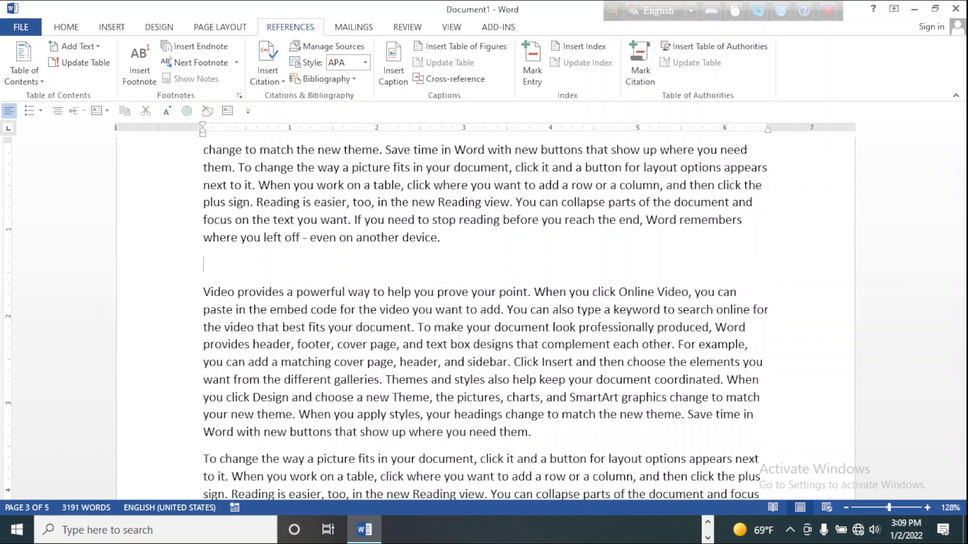
type("Keyboard")
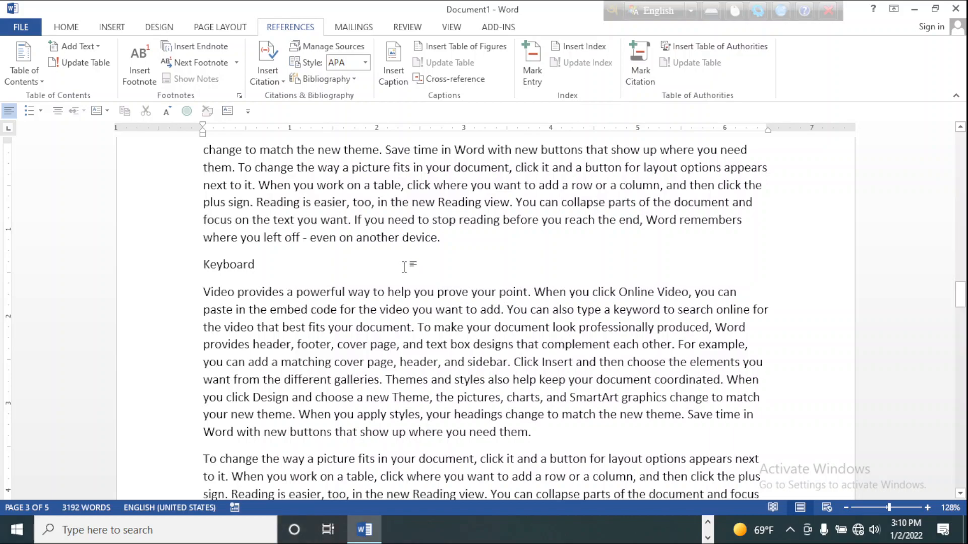
Step: Insert the heading line "Motherboad" on page 3, just before the "Click Insert" paragraph
scroll(375, 275, "down", 4)
scroll(384, 270, "down", 3)
scroll(387, 268, "up", 5)
scroll(389, 268, "down", 2)
scroll(389, 268, "down", 3)
left_click(724, 260)
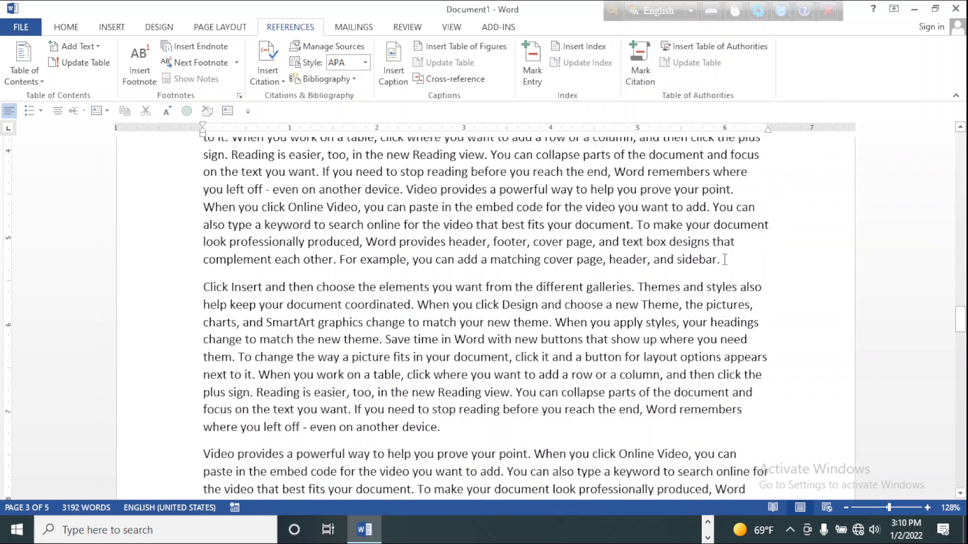
key("Return")
type("Motherboad")
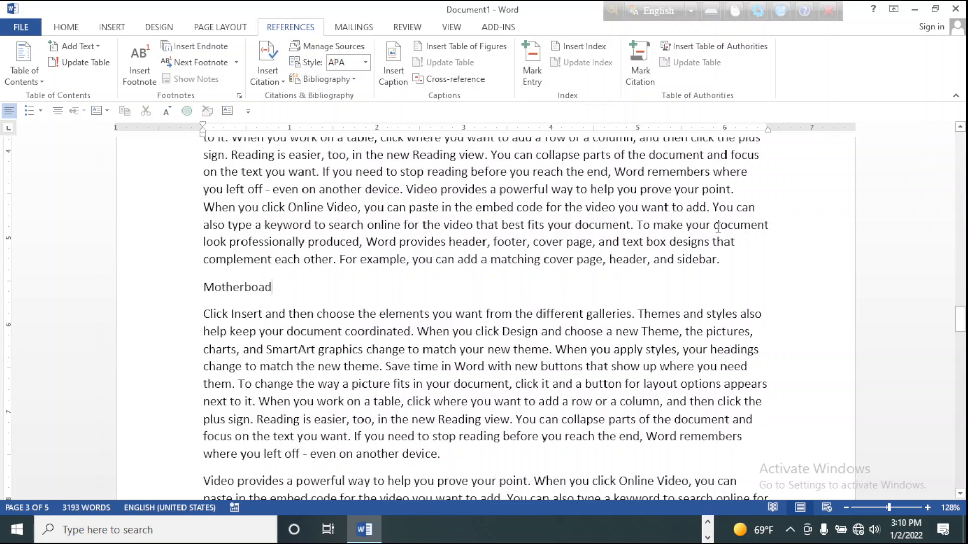
Step: Insert the heading line "Processor" near the start of page 4, just before the "To change the way" paragraph
scroll(718, 225, "down", 8)
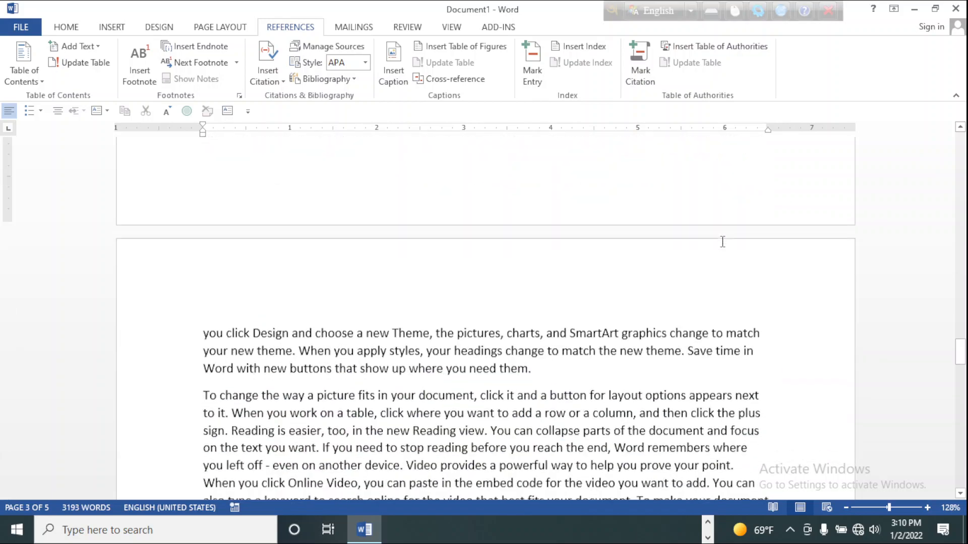
scroll(722, 242, "down", 3)
left_click(532, 250)
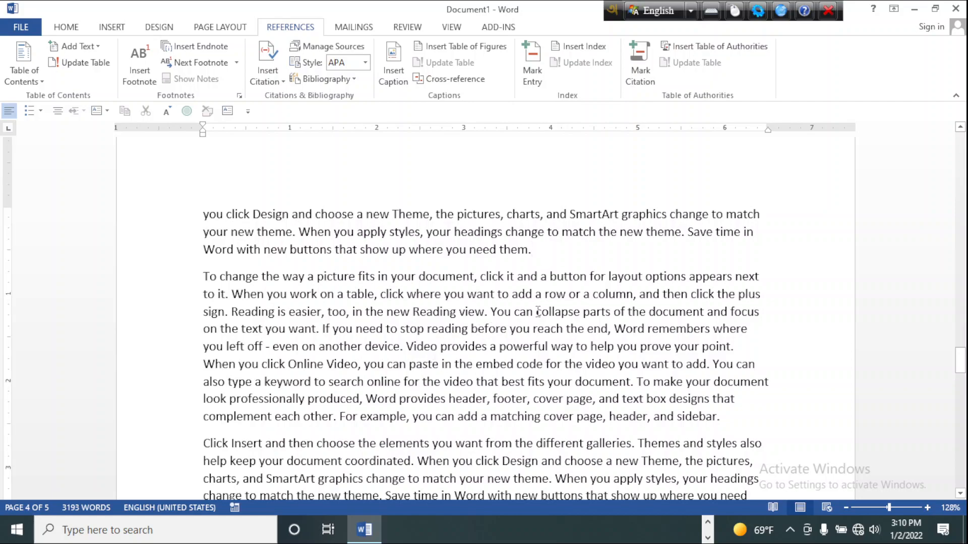
key("Return")
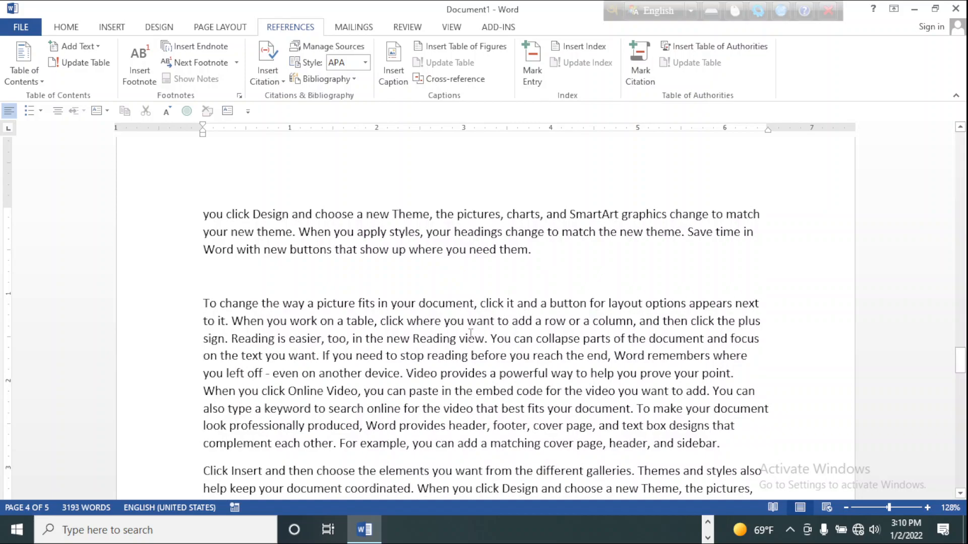
type("Processor")
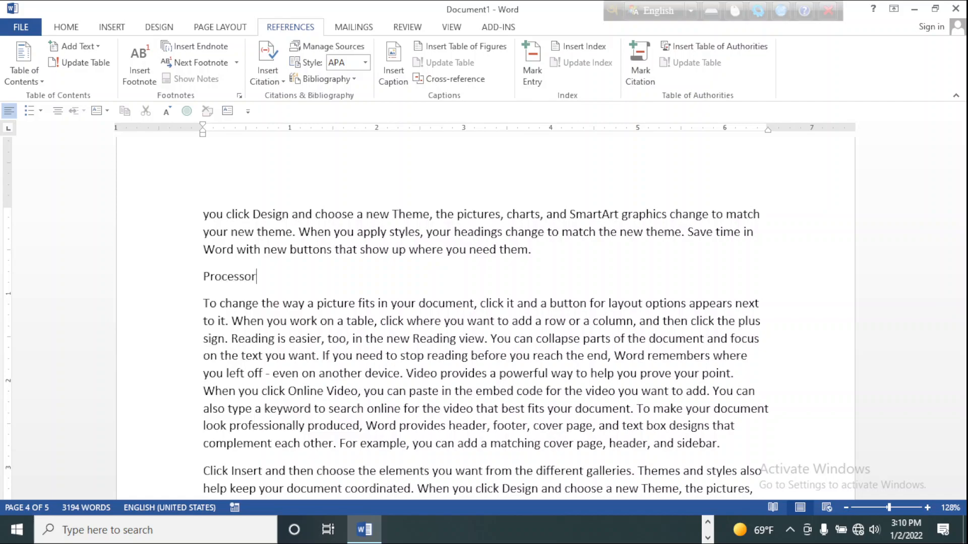
Step: Insert the heading line "Hard Desk" on page 4, between the "Click Insert" and "Video provides" paragraphs
scroll(445, 387, "down", 4)
left_click(445, 387)
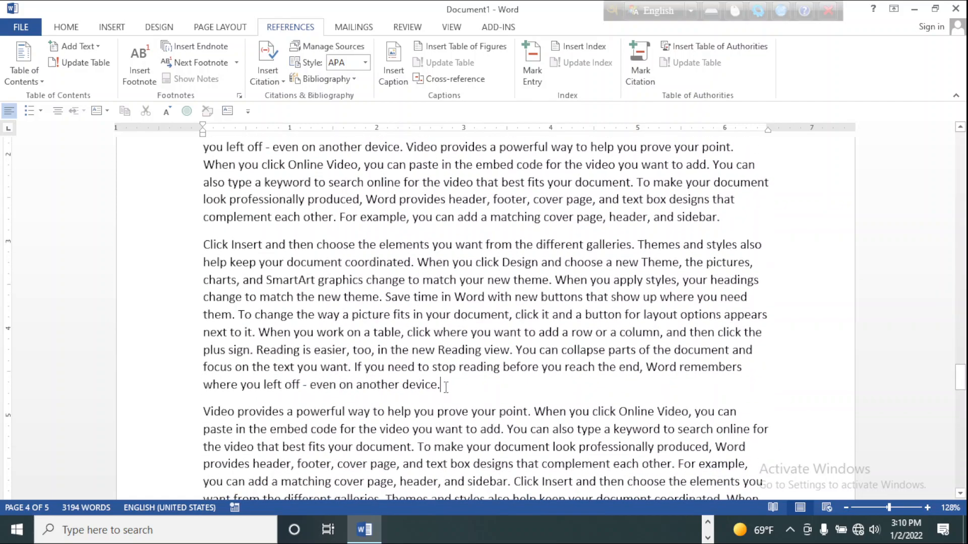
key("Return")
type("H")
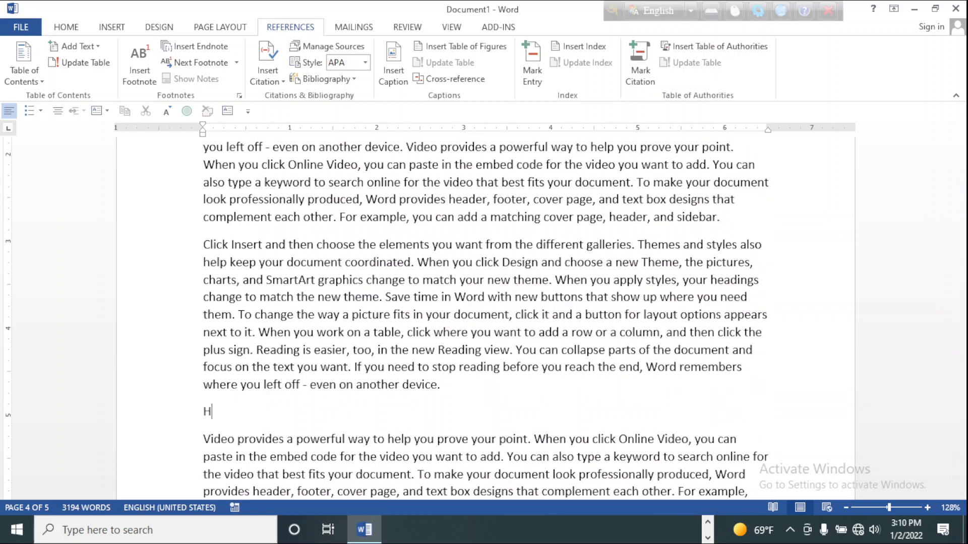
type("ard Desk")
Step: Insert the heading line "RAM" on page 5, between the "Click Insert" and "Video provides" paragraphs
scroll(447, 388, "down", 14)
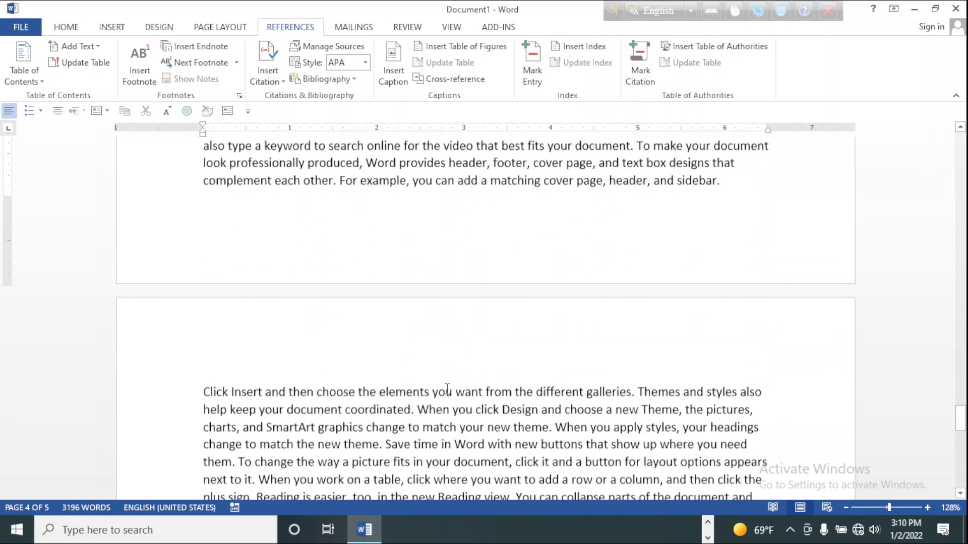
scroll(447, 388, "down", 1)
left_click(444, 306)
left_click(442, 306)
key("Return")
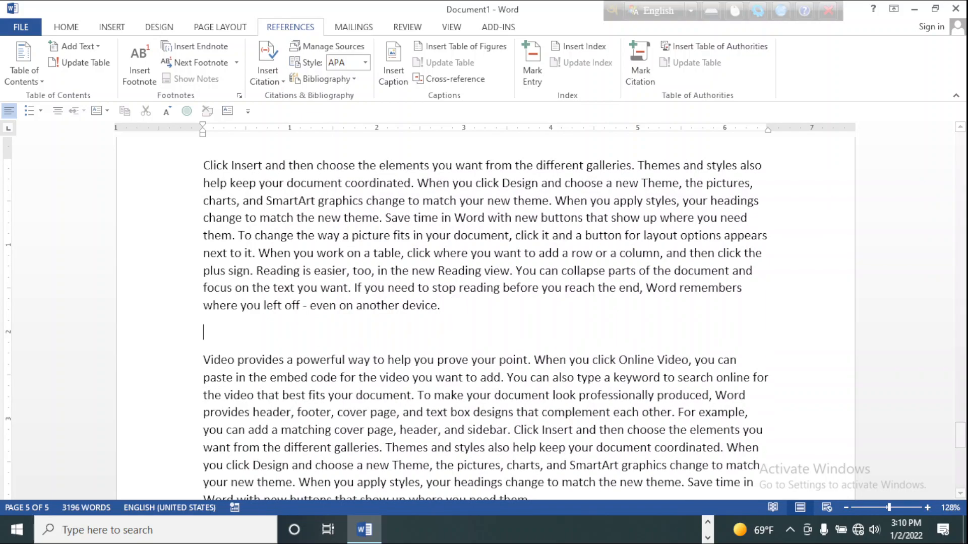
type("RAM")
scroll(444, 317, "down", 10)
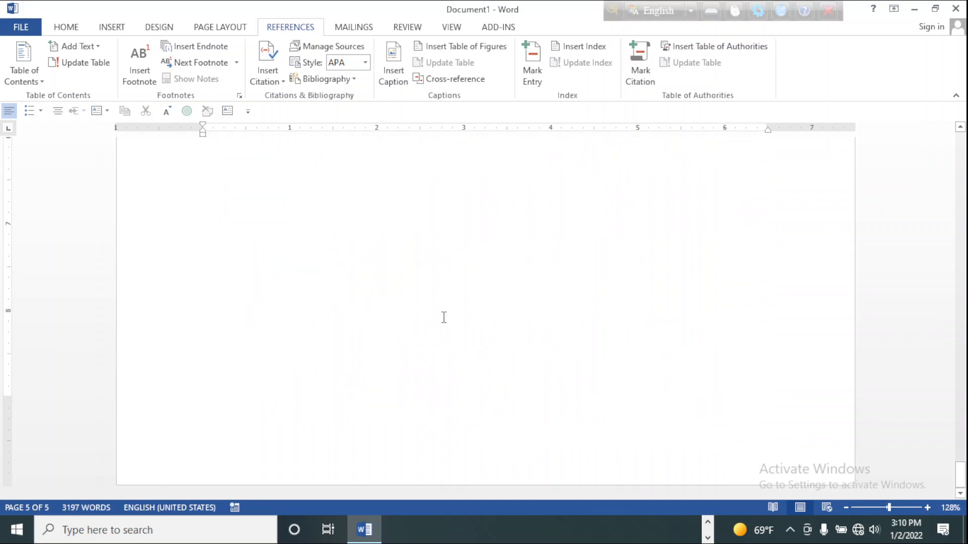
Step: Apply the Heading 1 style to the "Computer" line at the start of page 1
scroll(443, 317, "up", 20)
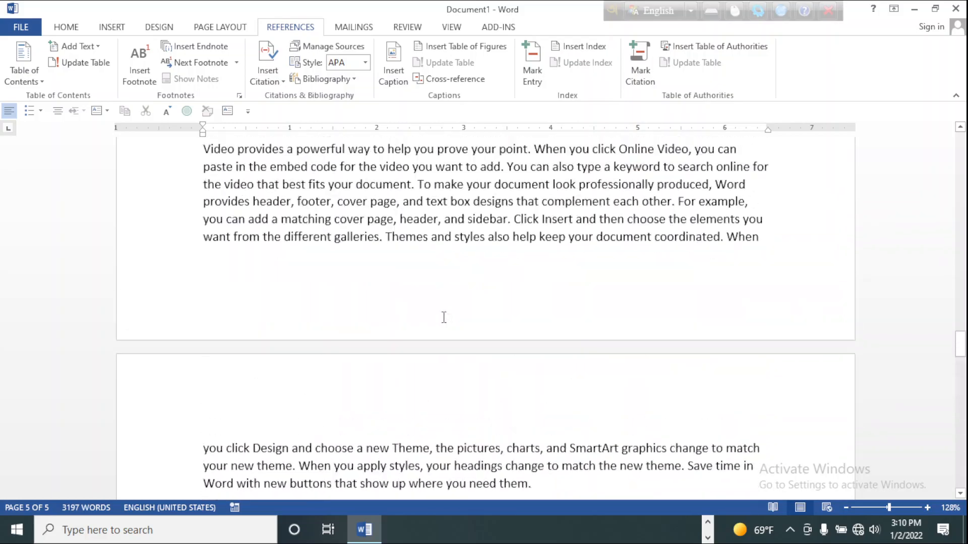
scroll(444, 317, "up", 10)
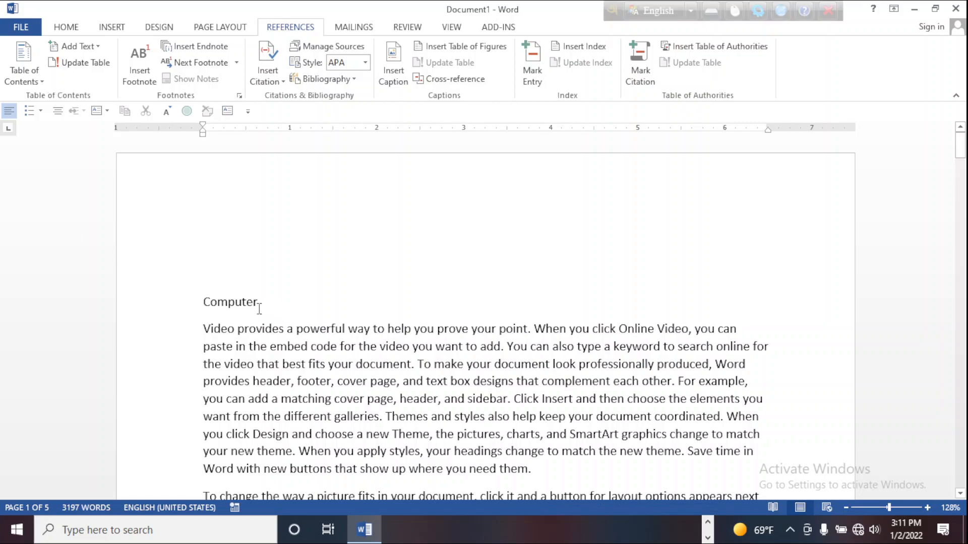
left_click_drag(202, 302, 265, 299)
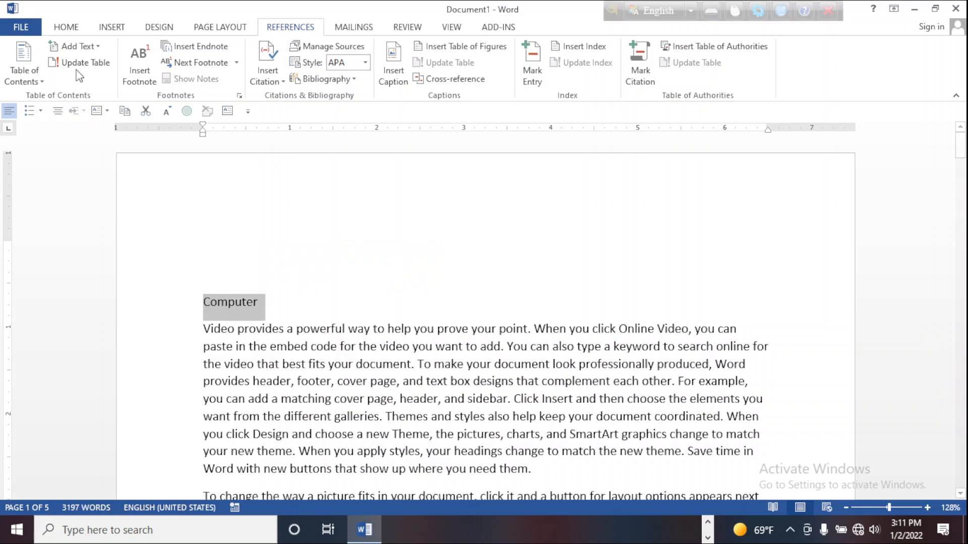
left_click(67, 27)
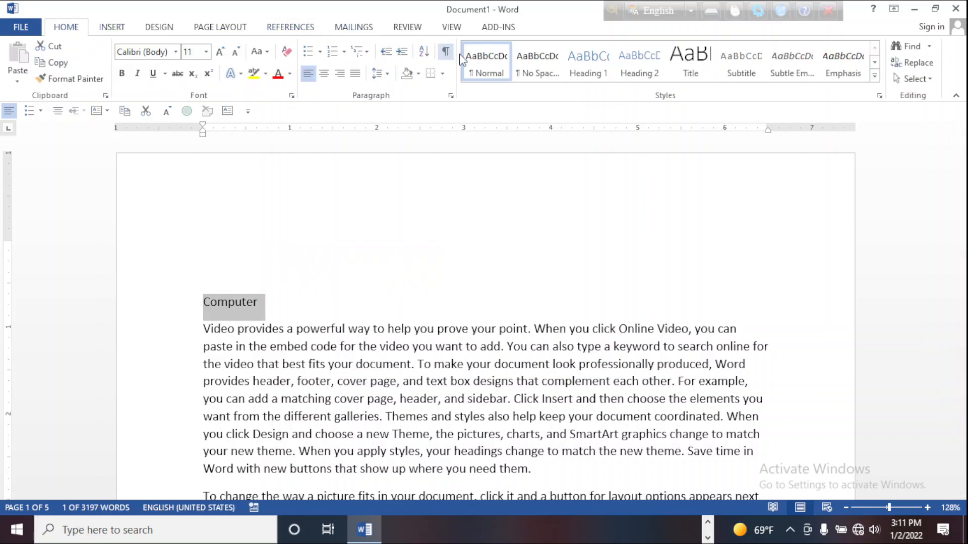
left_click(592, 67)
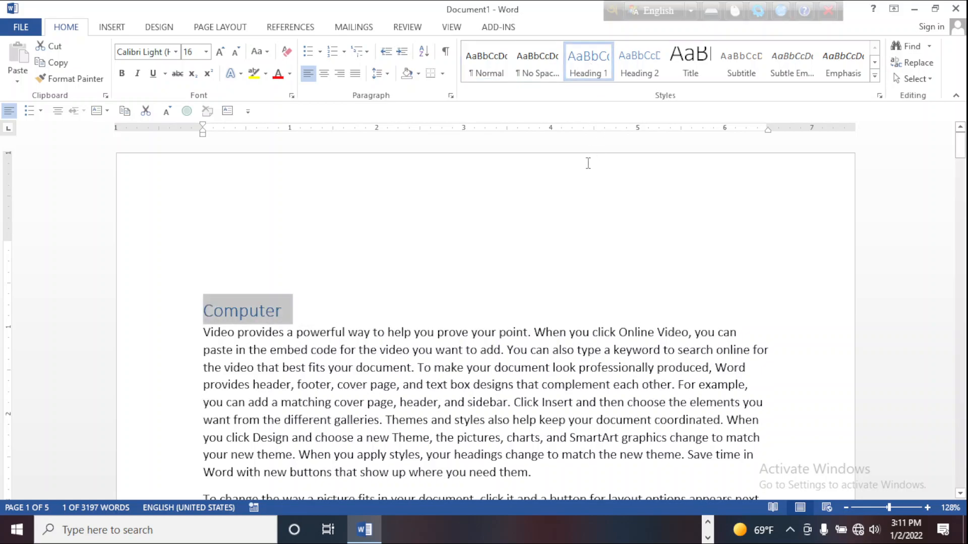
Step: Apply the Heading 2 style to the "Monitor" line on page 1
scroll(525, 192, "down", 7)
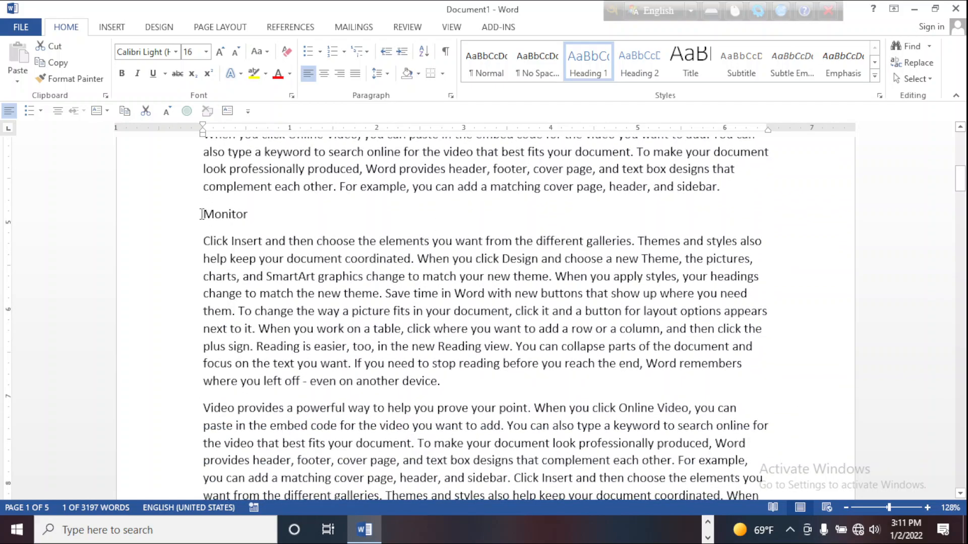
left_click_drag(201, 214, 255, 214)
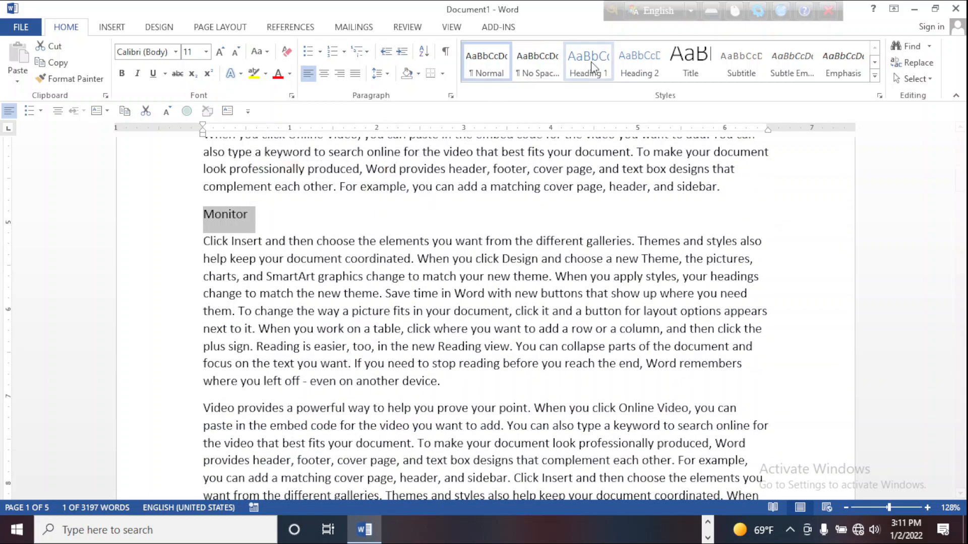
left_click(654, 76)
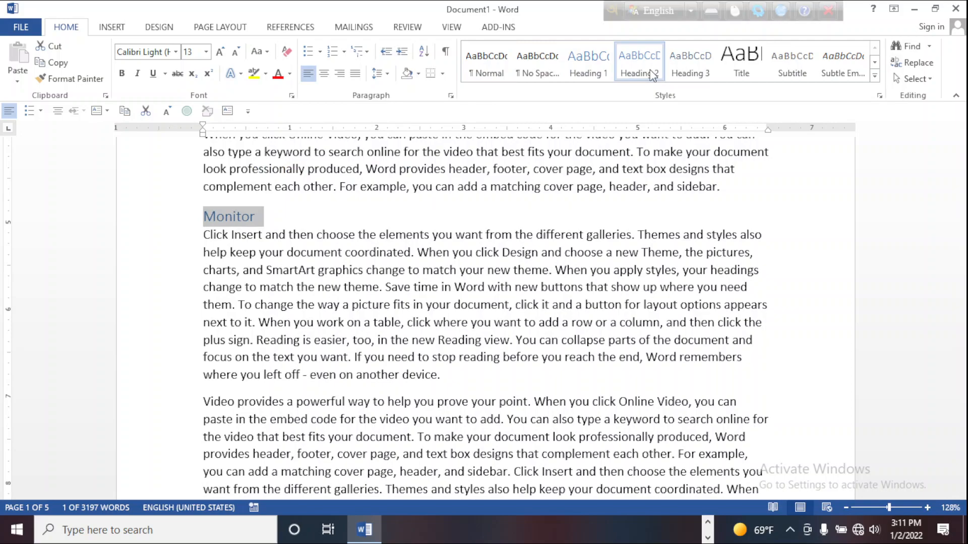
Step: Apply the Heading 1 style to the "Software" line on page 2
scroll(472, 242, "down", 4)
scroll(471, 245, "up", 2)
scroll(472, 246, "down", 10)
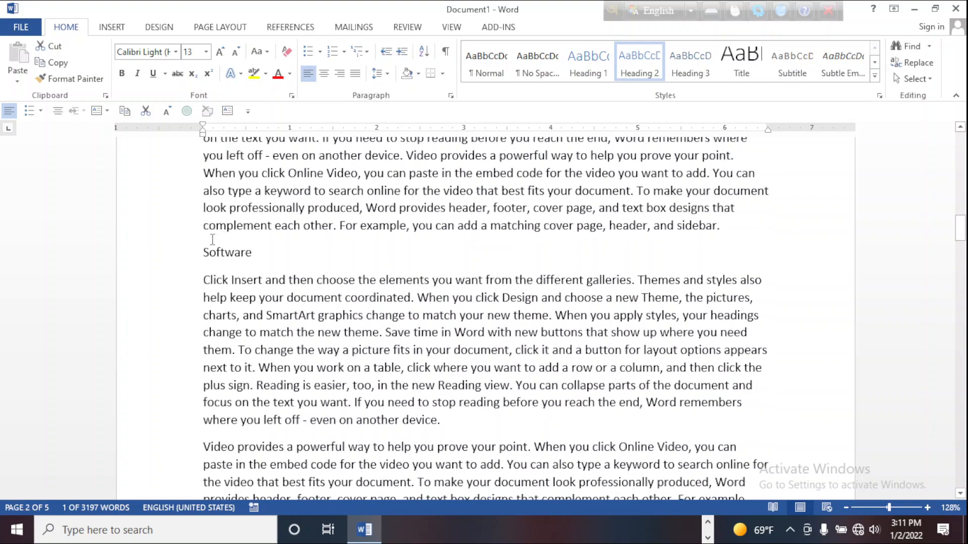
left_click_drag(202, 252, 259, 254)
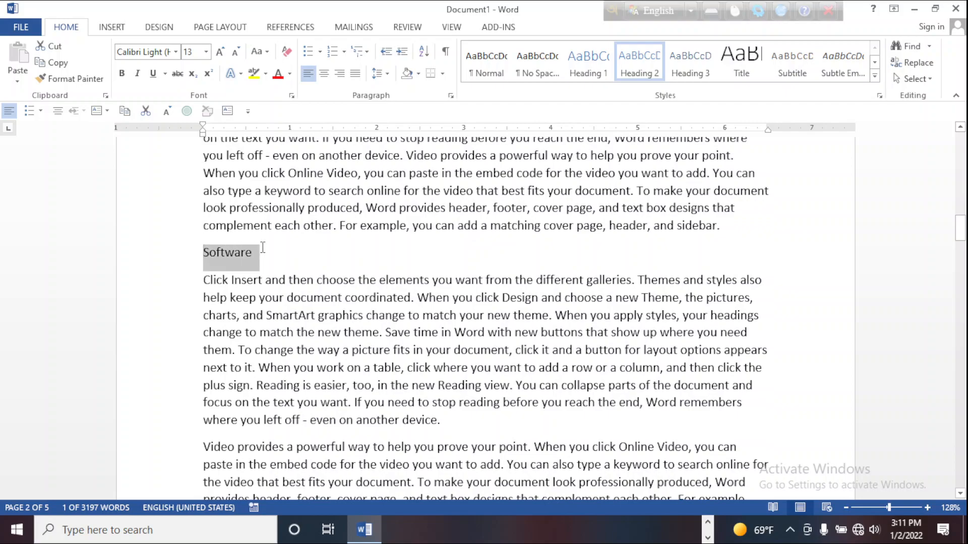
left_click(588, 59)
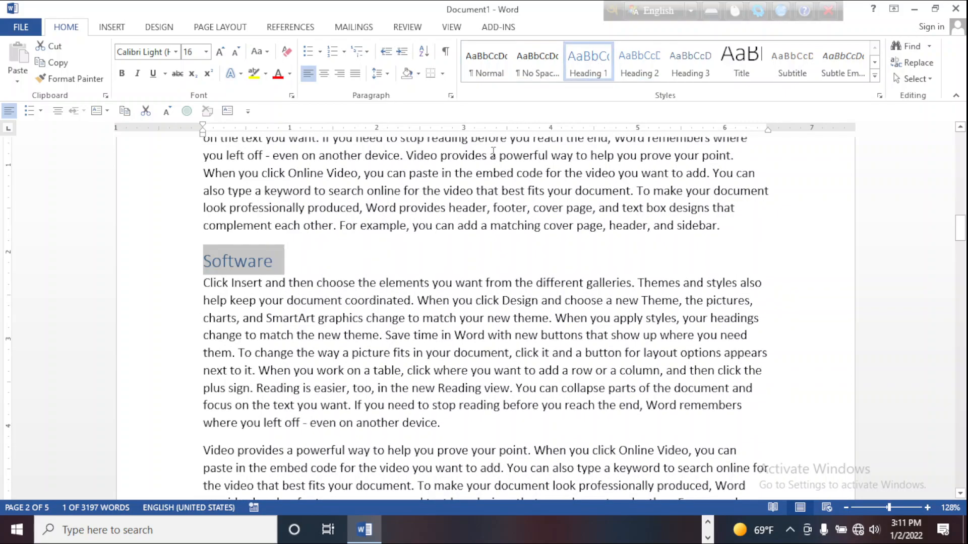
Step: Apply the Heading 3 style to the "Mouse" line on page 2
scroll(472, 177, "down", 6)
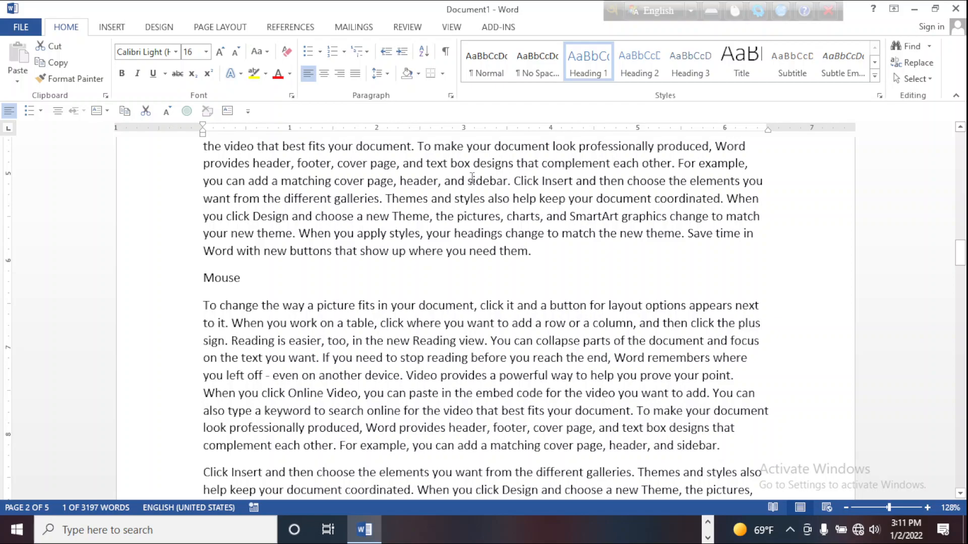
scroll(411, 179, "down", 2)
left_click_drag(199, 164, 267, 167)
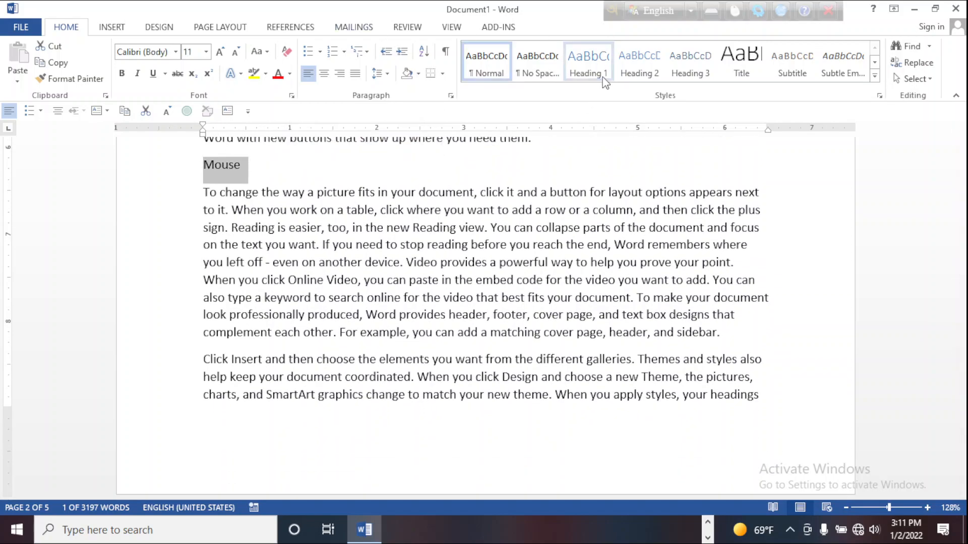
left_click(697, 74)
Step: Apply the Heading 3 style to the "Keyboard" line on page 3
scroll(354, 203, "down", 8)
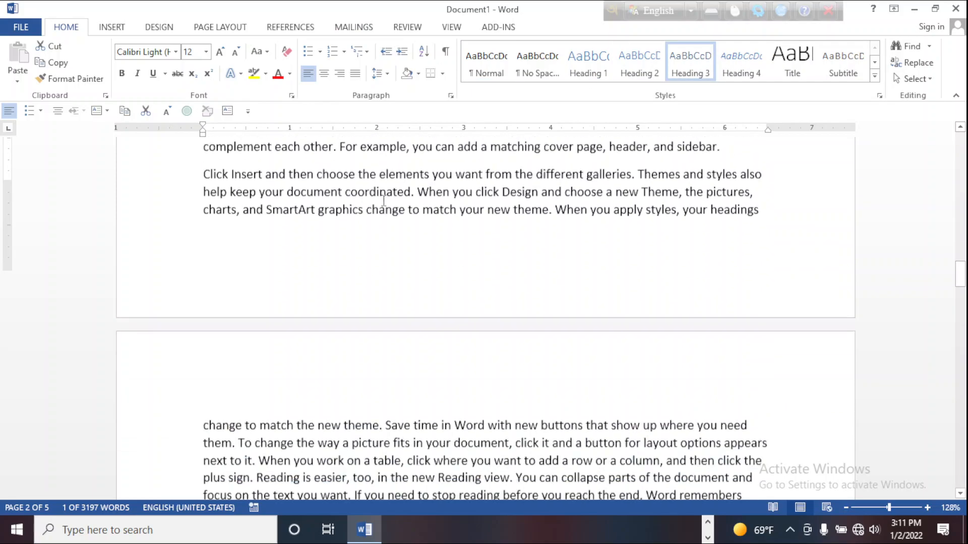
left_click_drag(201, 264, 277, 264)
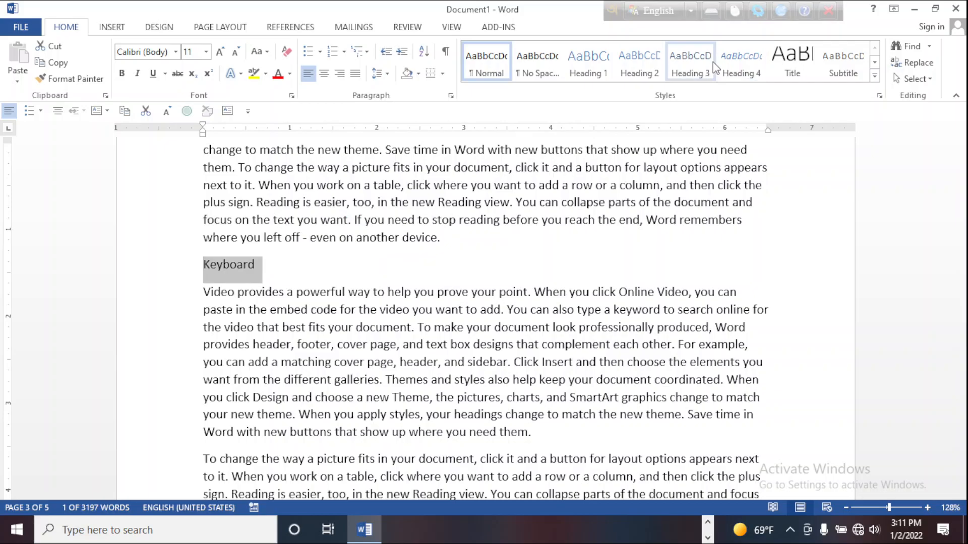
left_click(695, 63)
Step: Apply the Heading 1 style to the "Motherboad" line on page 3
scroll(352, 287, "down", 5)
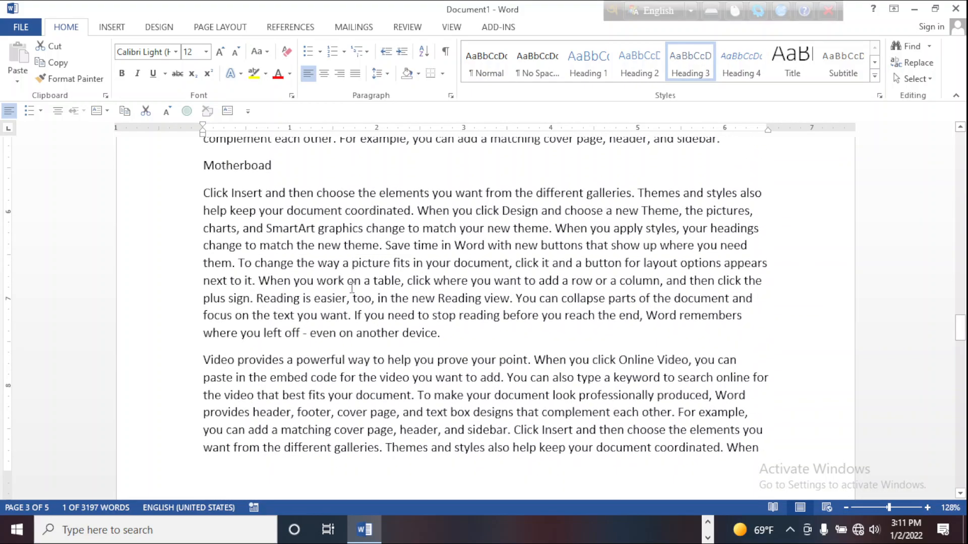
scroll(352, 288, "up", 8)
scroll(350, 288, "down", 3)
scroll(349, 288, "down", 3)
left_click_drag(202, 165, 279, 167)
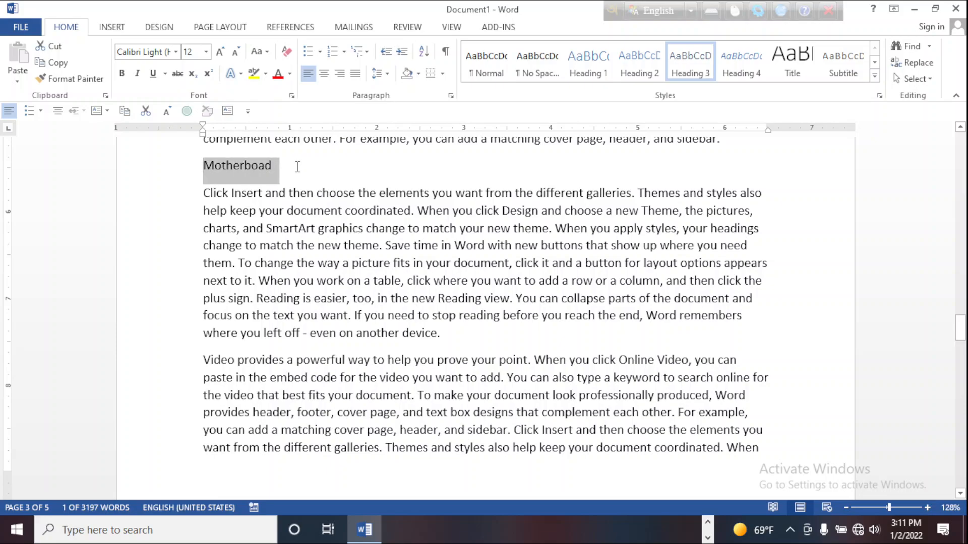
left_click(597, 64)
Step: Apply the Heading 2 style to the "Processor" line on page 4
scroll(402, 257, "down", 10)
scroll(403, 257, "down", 4)
scroll(403, 257, "up", 4)
left_click_drag(203, 277, 268, 278)
left_click(638, 66)
Step: Apply the Heading 4 style to the "RAM" line on page 5
scroll(330, 274, "down", 10)
scroll(330, 275, "down", 6)
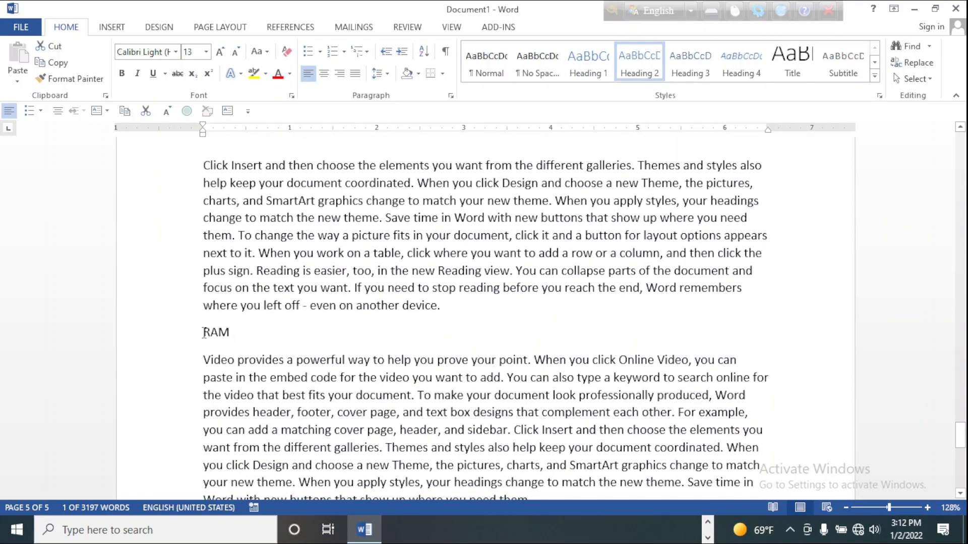
left_click_drag(204, 333, 237, 333)
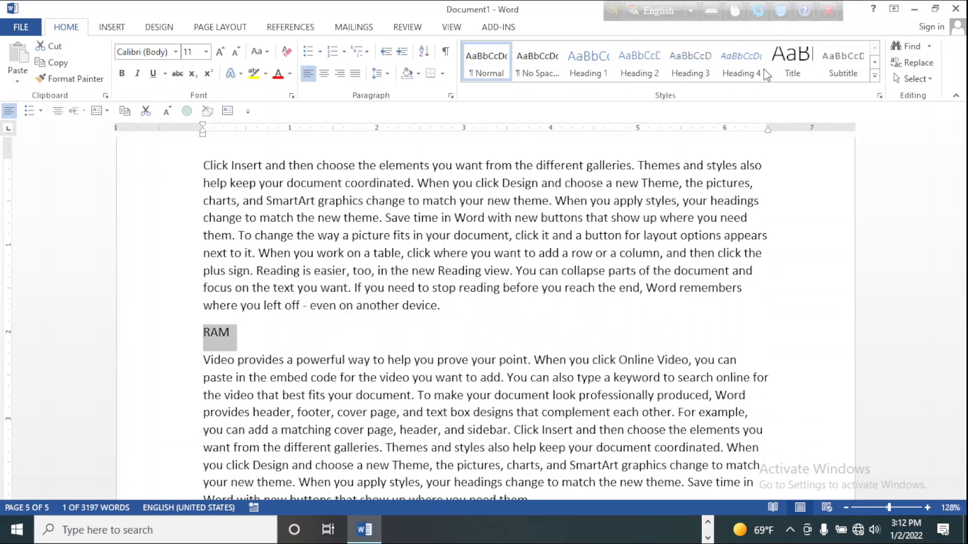
left_click(740, 66)
Step: Insert the Automatic Table 1 table of contents on page 1, above the "Computer" heading
scroll(373, 244, "down", 10)
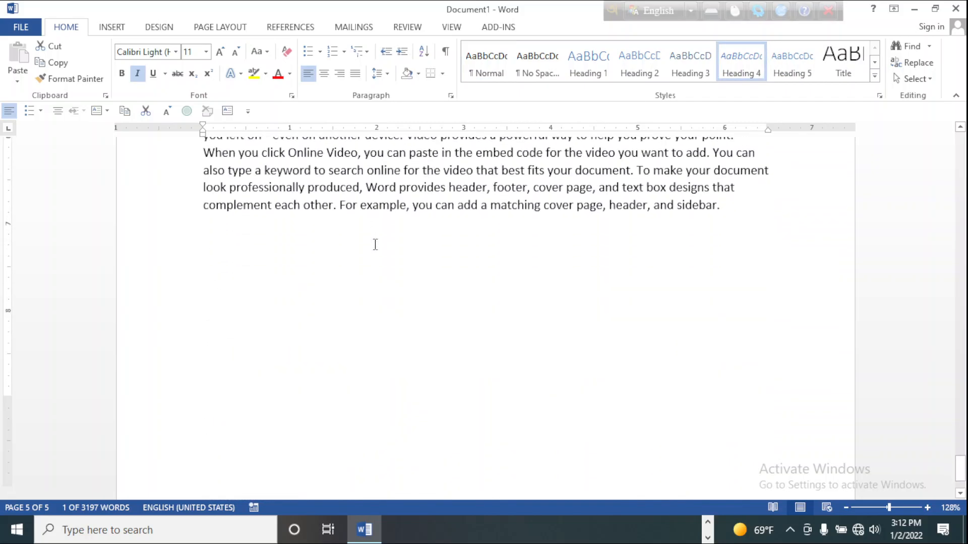
scroll(375, 244, "up", 15)
scroll(373, 244, "up", 12)
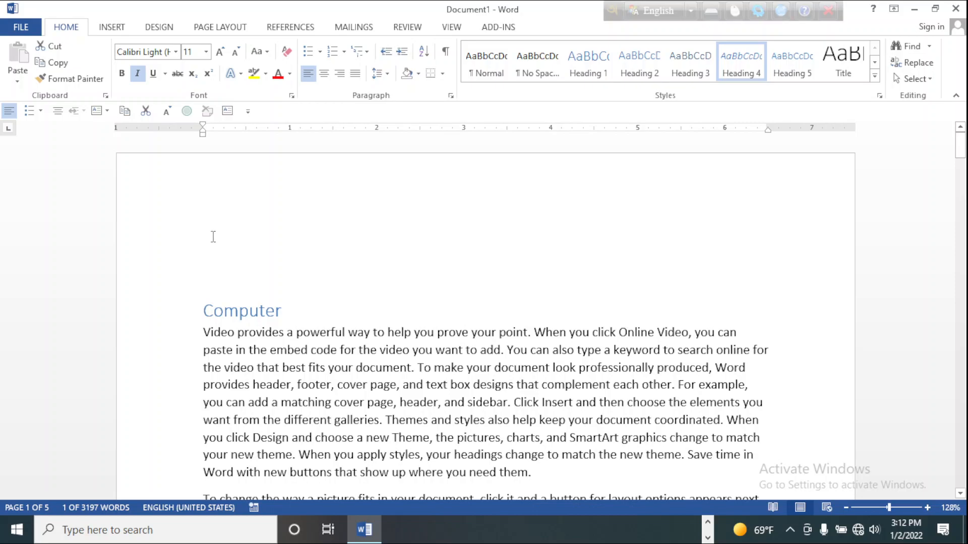
left_click(226, 254)
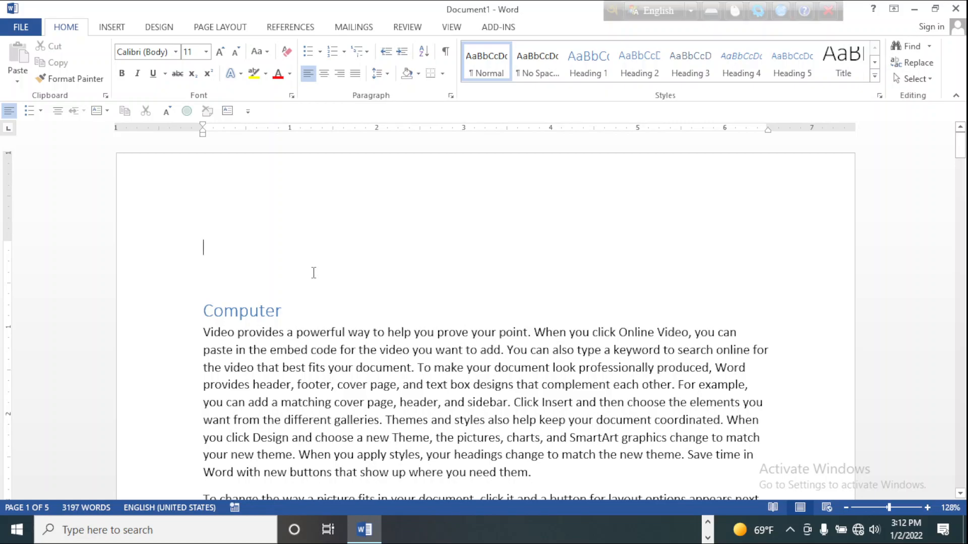
left_click(291, 28)
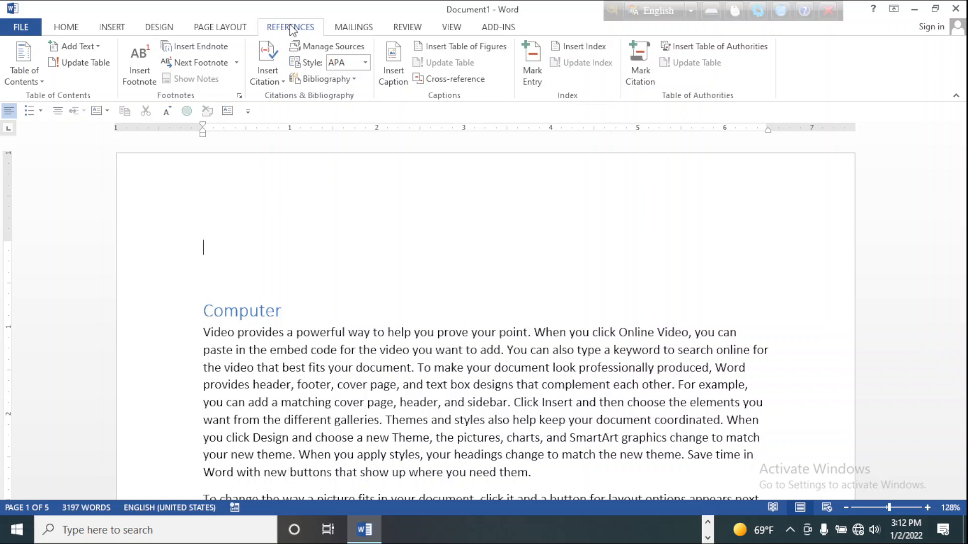
left_click(44, 82)
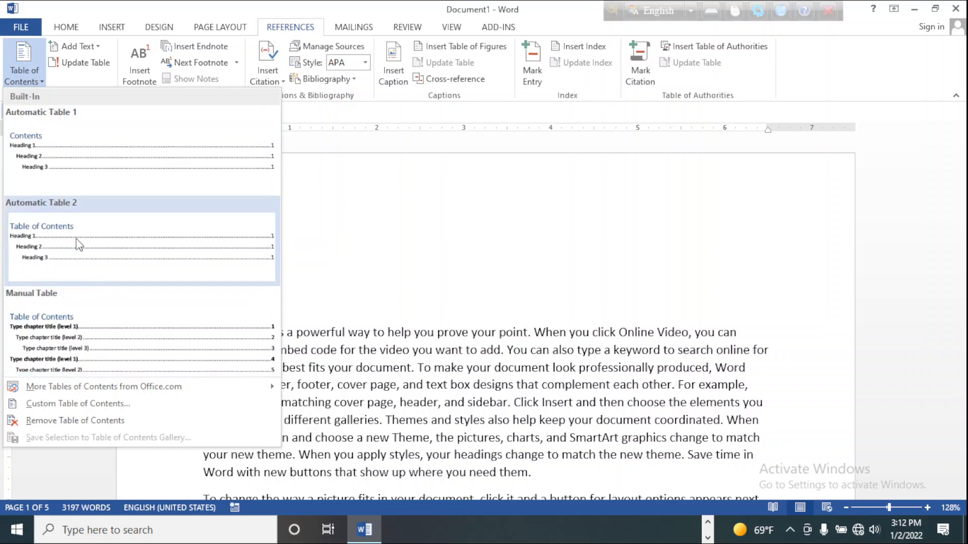
left_click(83, 165)
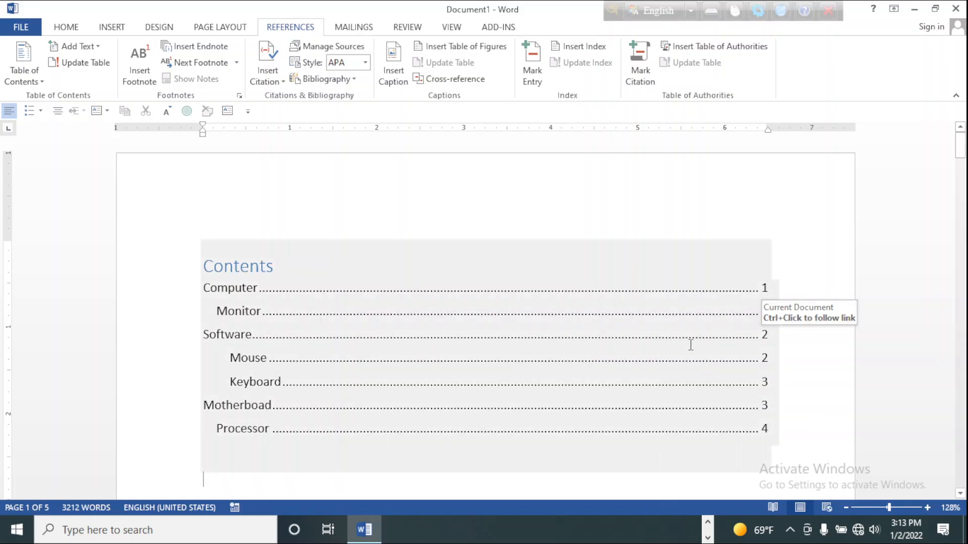
scroll(688, 347, "down", 3)
scroll(688, 347, "down", 15)
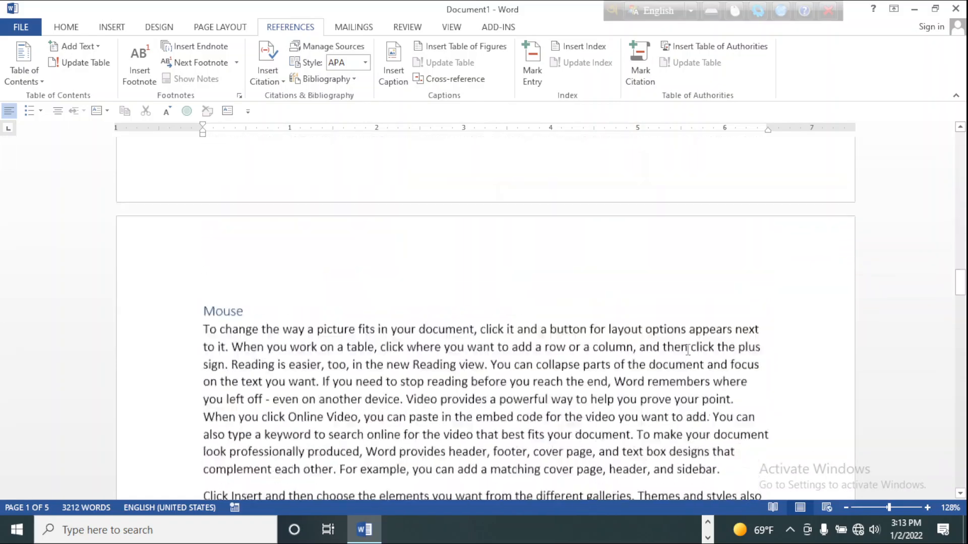
scroll(688, 351, "up", 10)
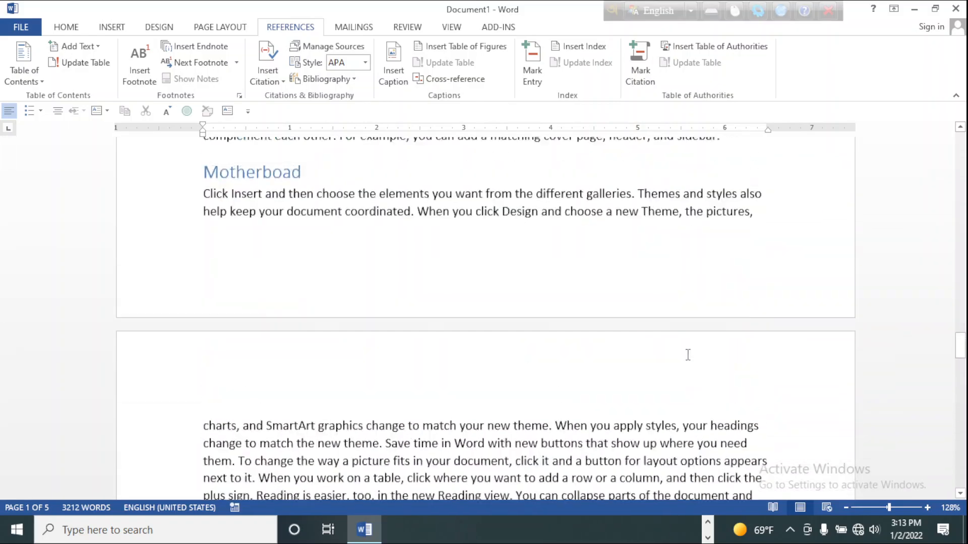
scroll(688, 356, "up", 10)
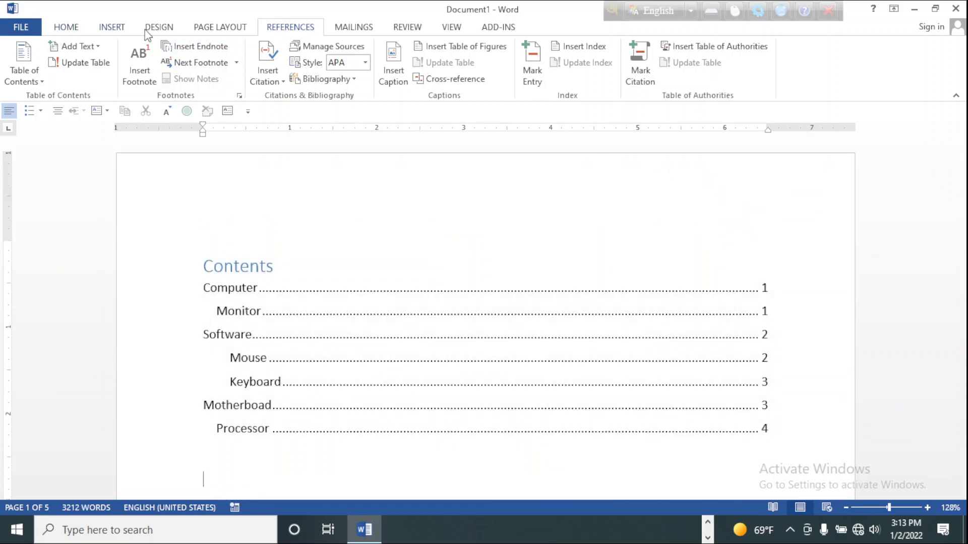
left_click(222, 31)
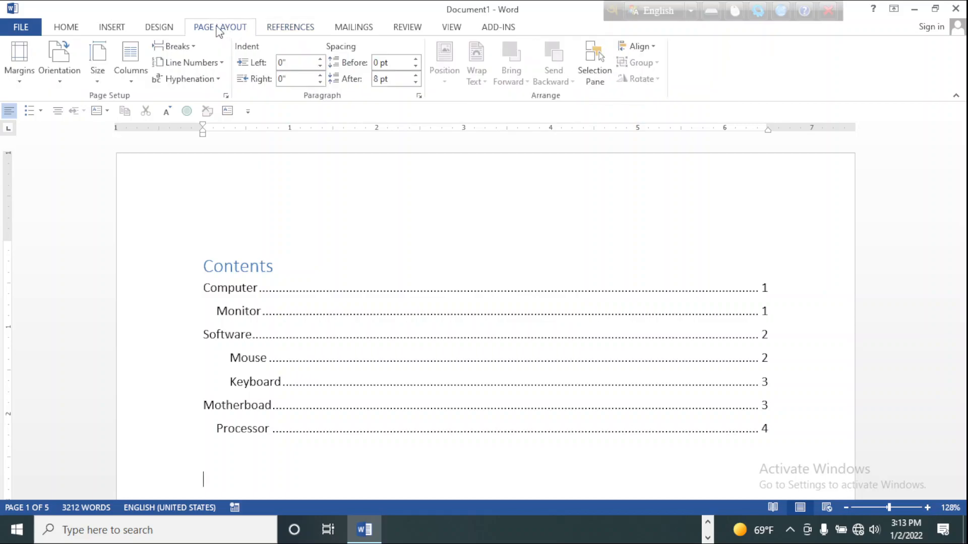
left_click(154, 29)
Step: Insert the built-in Blank header into the document
left_click(111, 30)
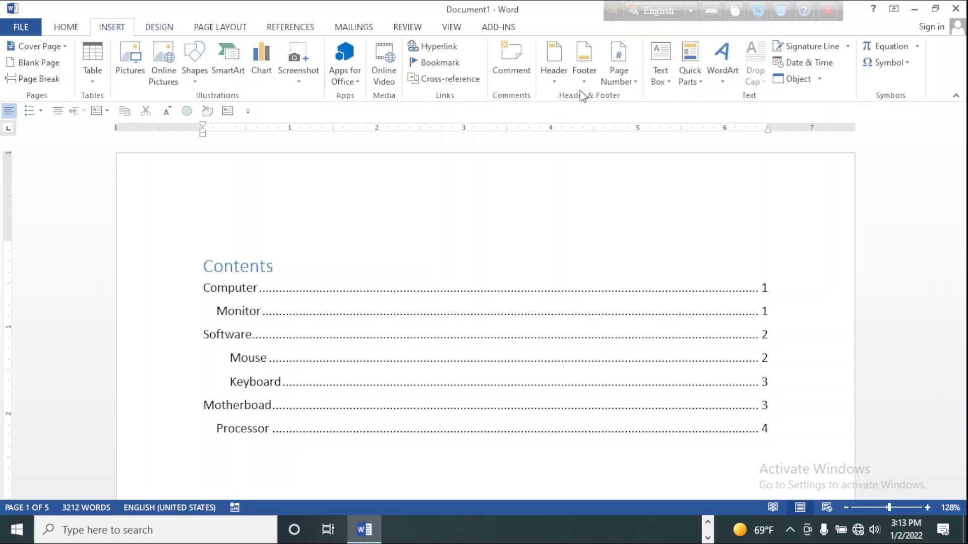
left_click(554, 80)
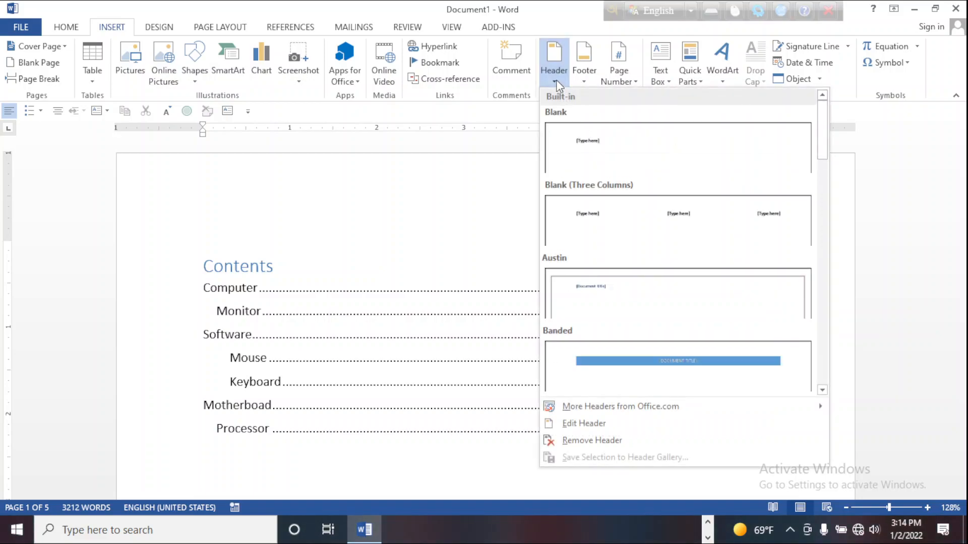
left_click(593, 159)
scroll(212, 285, "down", 2)
scroll(213, 285, "down", 10)
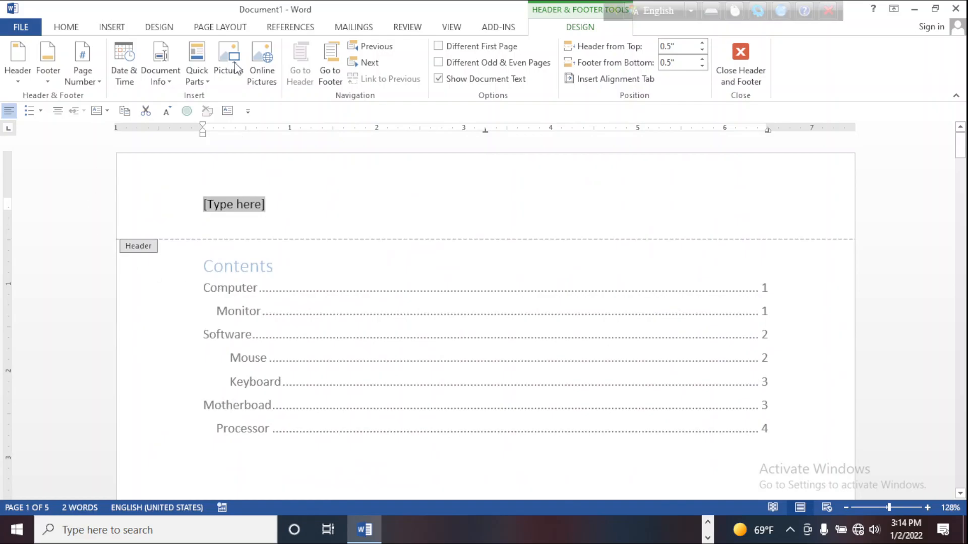
Step: Insert the built-in Blank footer into the document
left_click(107, 29)
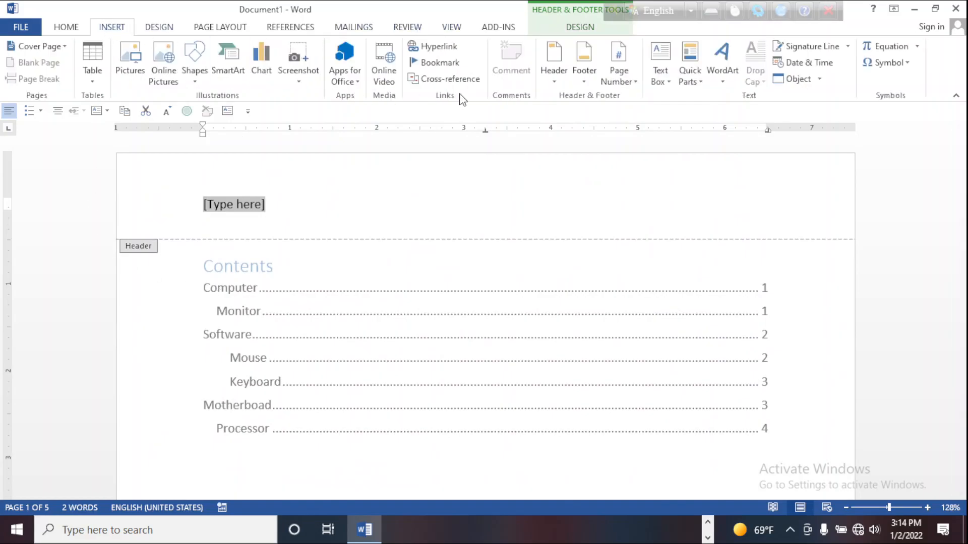
left_click(584, 80)
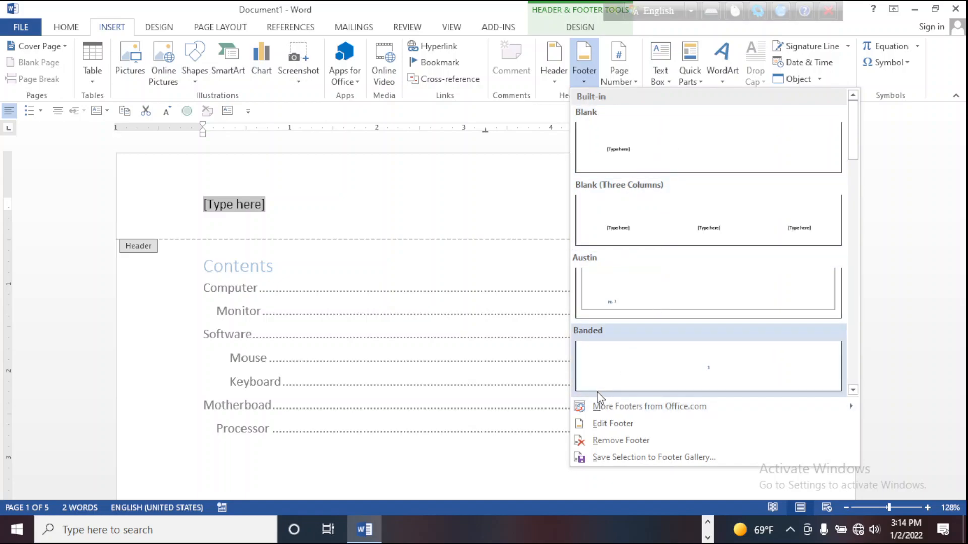
left_click(615, 149)
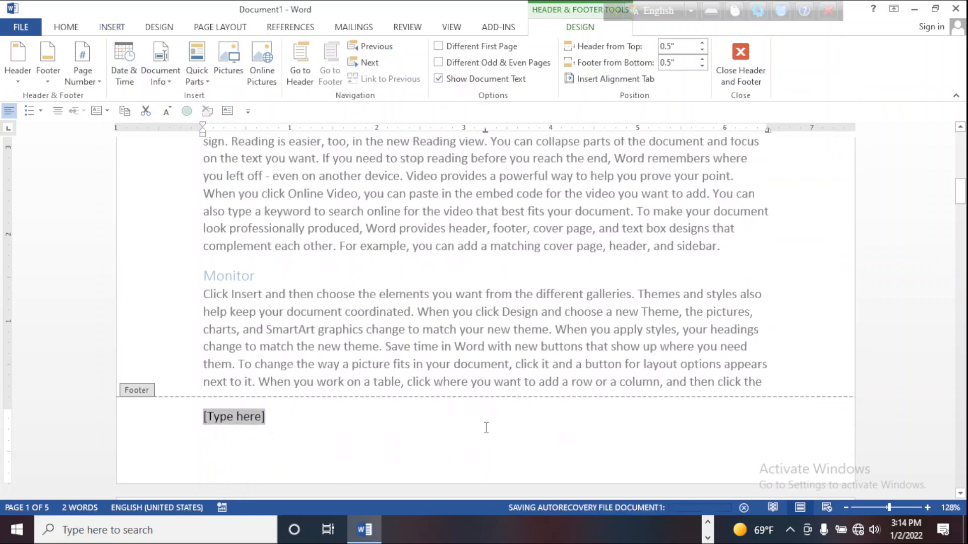
Step: Replace the placeholder in the page 1 header with the text "Company Name"
scroll(484, 428, "down", 5)
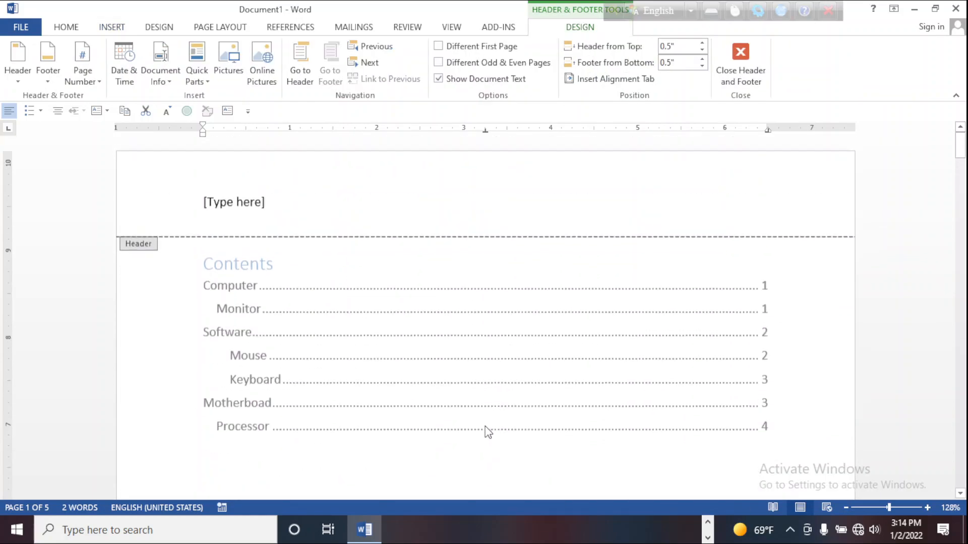
left_click(259, 209)
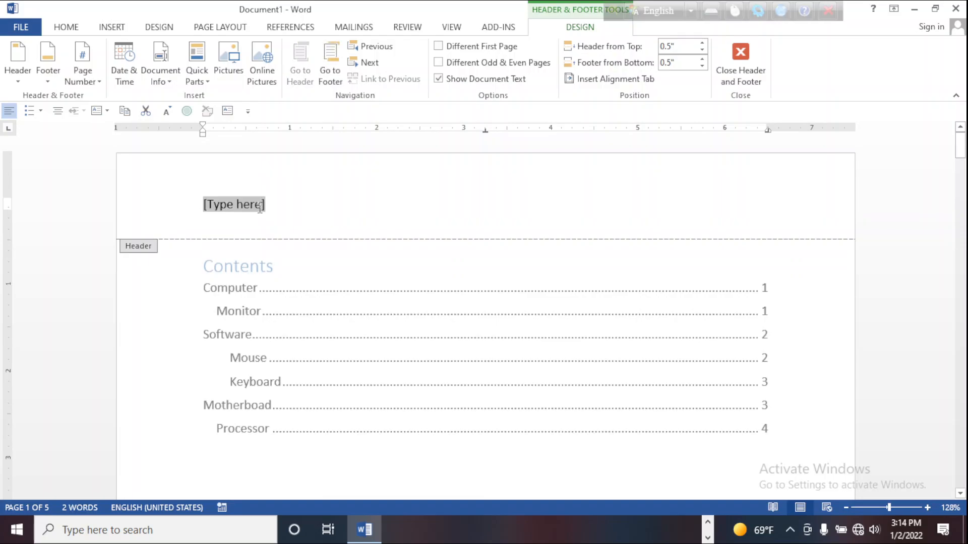
type("Co")
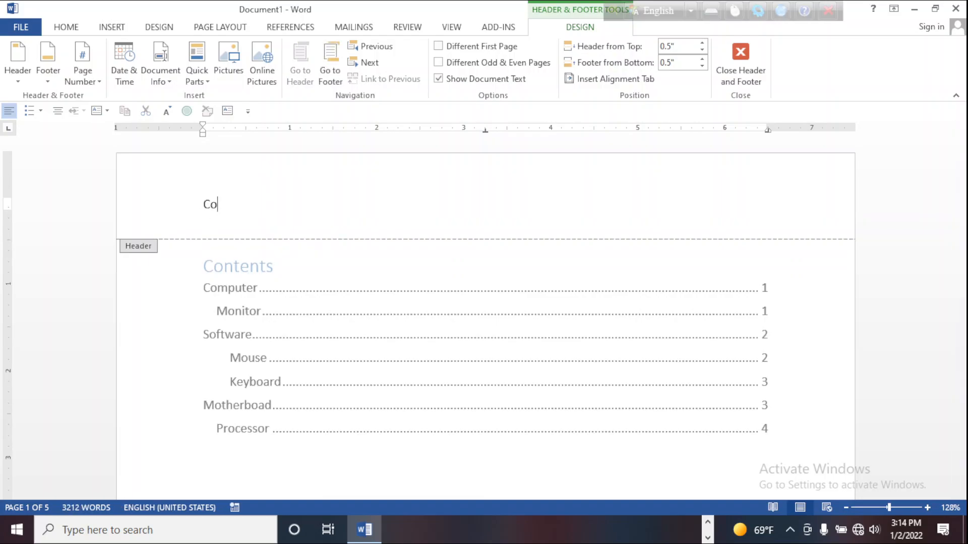
type("mpany Name")
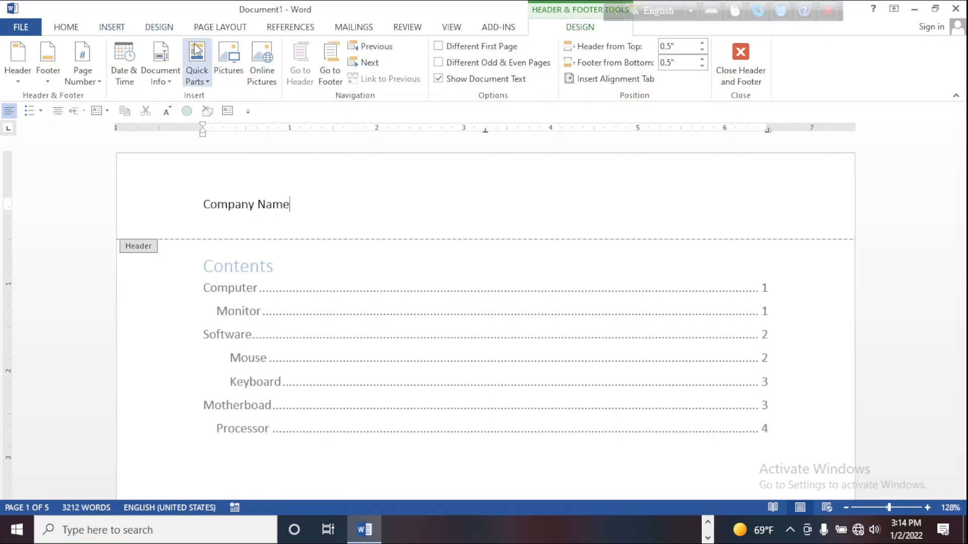
Step: Insert page numbers at the top of the pages in the Plain Number 2 style
left_click(112, 28)
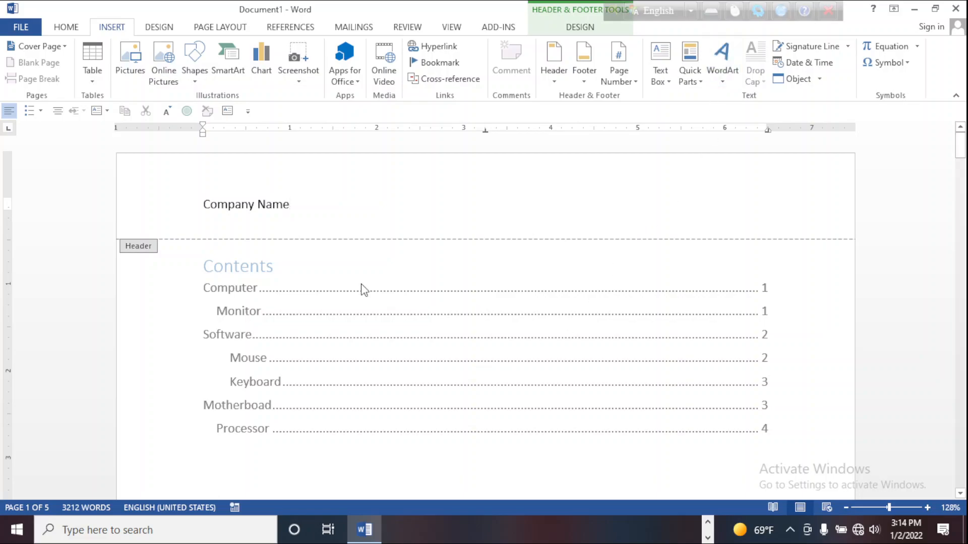
left_click(618, 79)
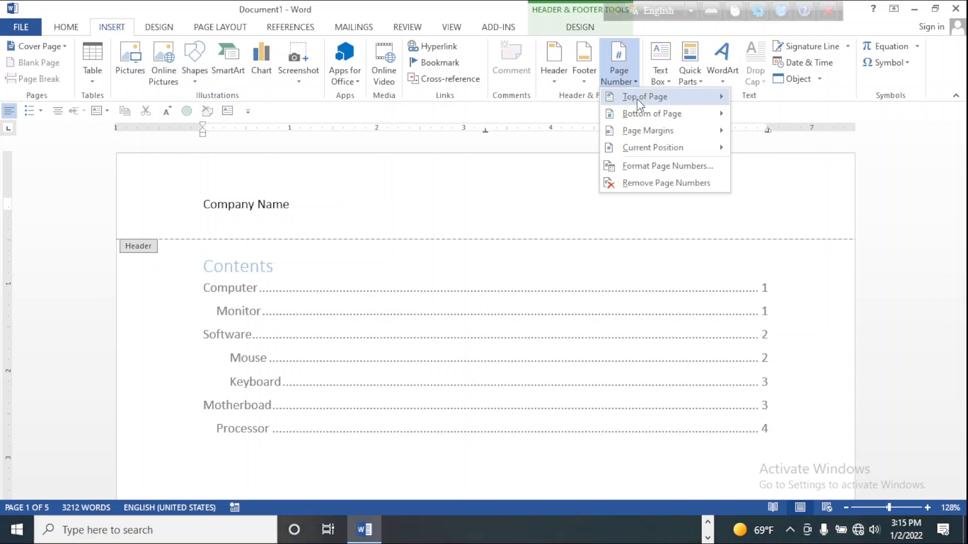
mouse_move(637, 101)
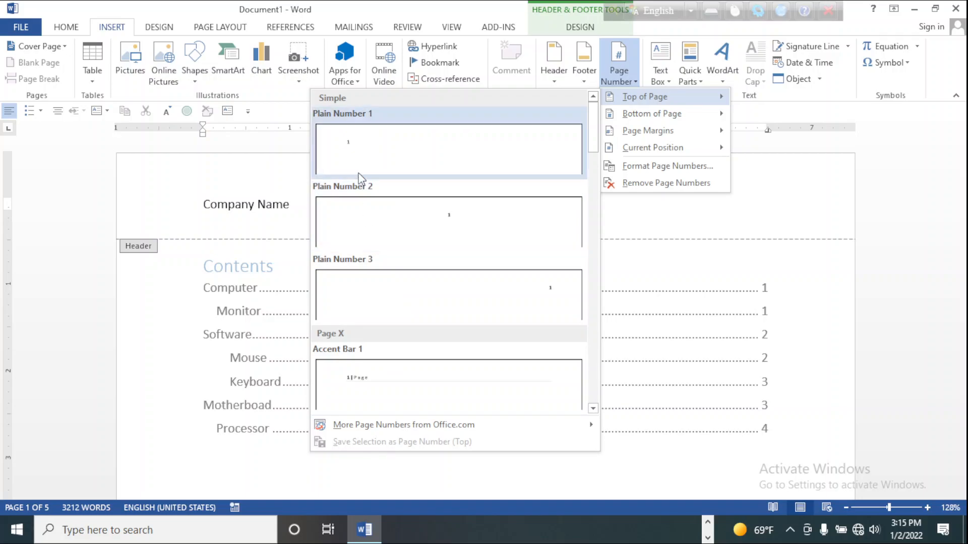
left_click(419, 233)
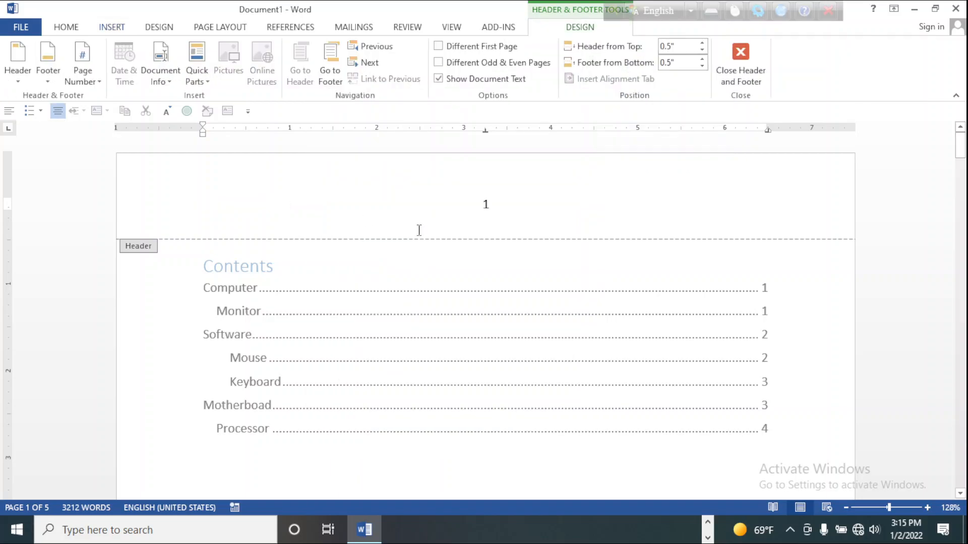
Step: Check the page numbers in the headers of the document's pages, ending back at the table of contents
scroll(485, 207, "down", 10)
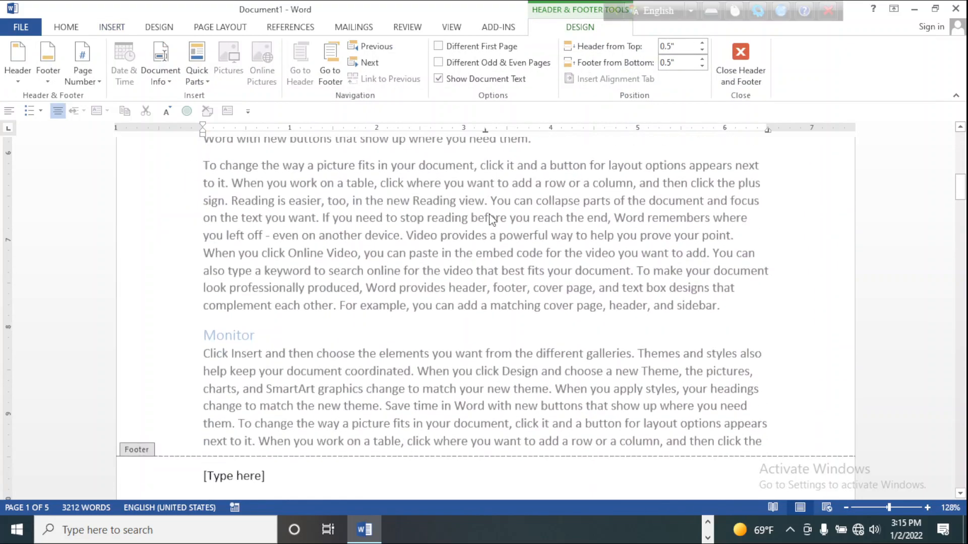
scroll(488, 400, "down", 15)
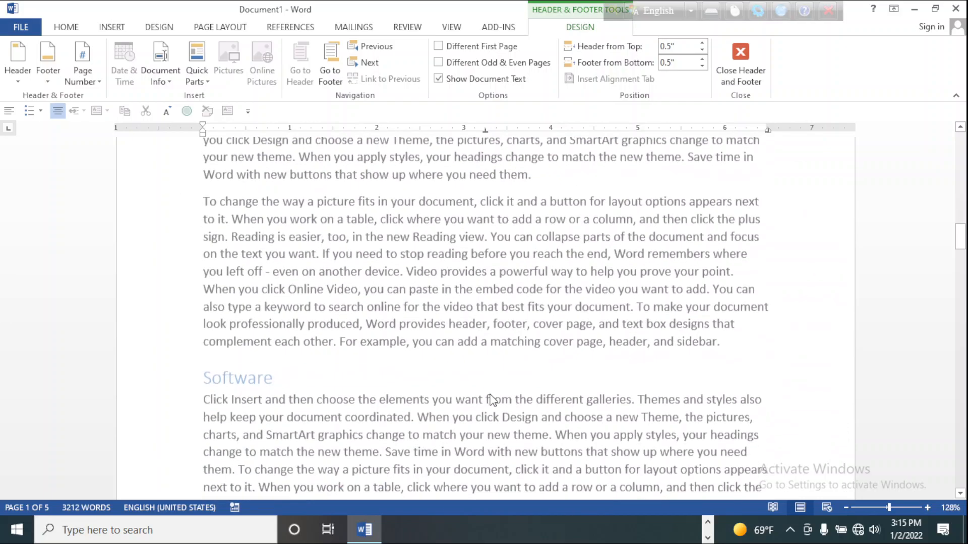
scroll(494, 343, "down", 18)
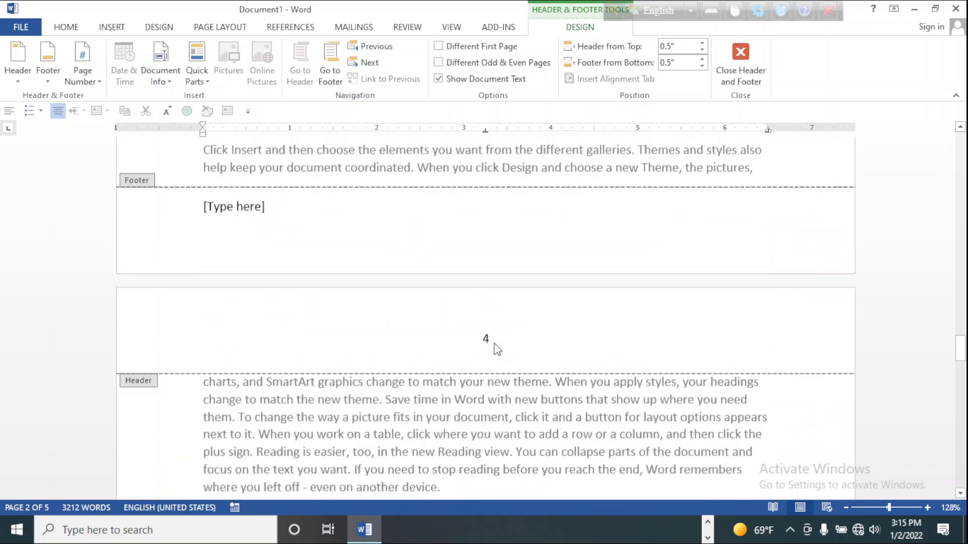
scroll(494, 343, "up", 5)
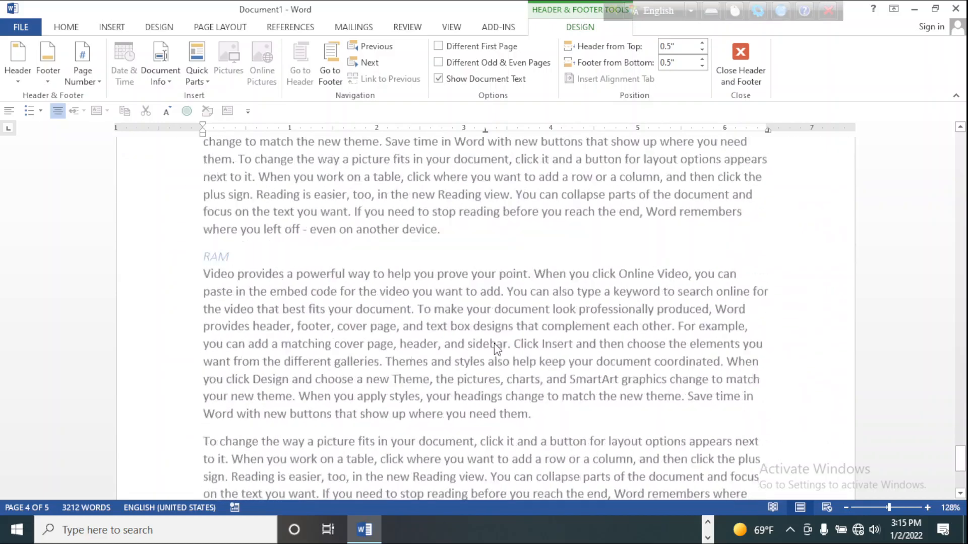
scroll(496, 347, "up", 20)
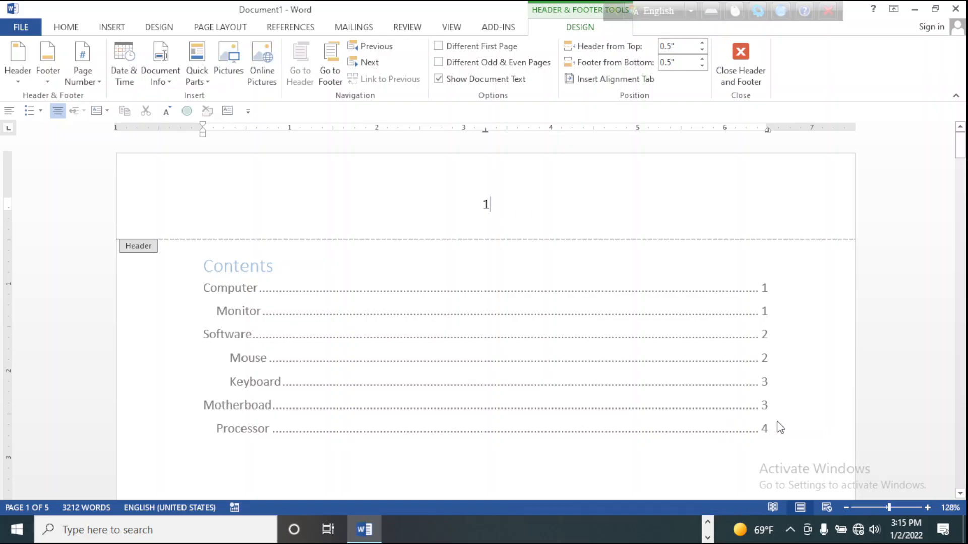
Step: Compare the pages of the Computer, Monitor, Software, Mouse and Keyboard headings with their entries in the table of contents
left_click(286, 29)
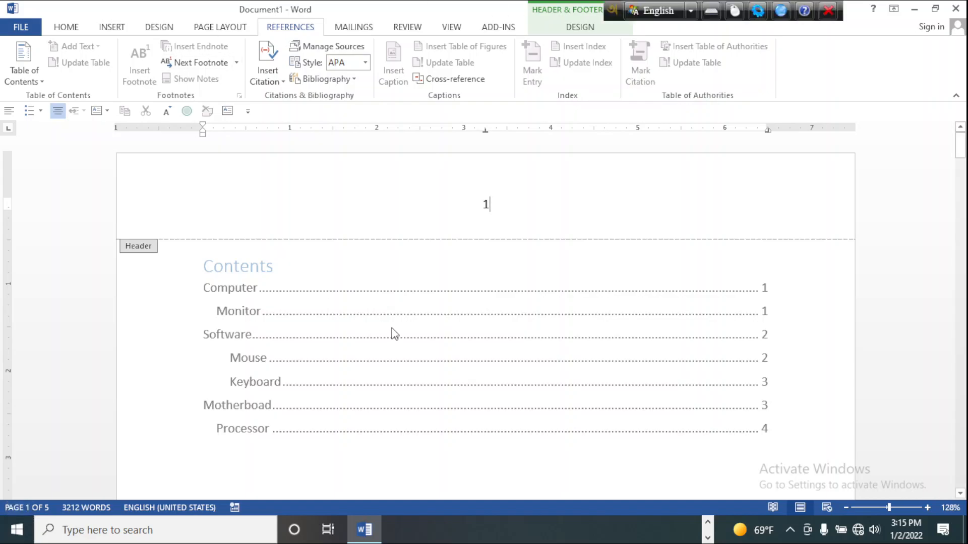
scroll(398, 339, "down", 10)
scroll(398, 339, "up", 10)
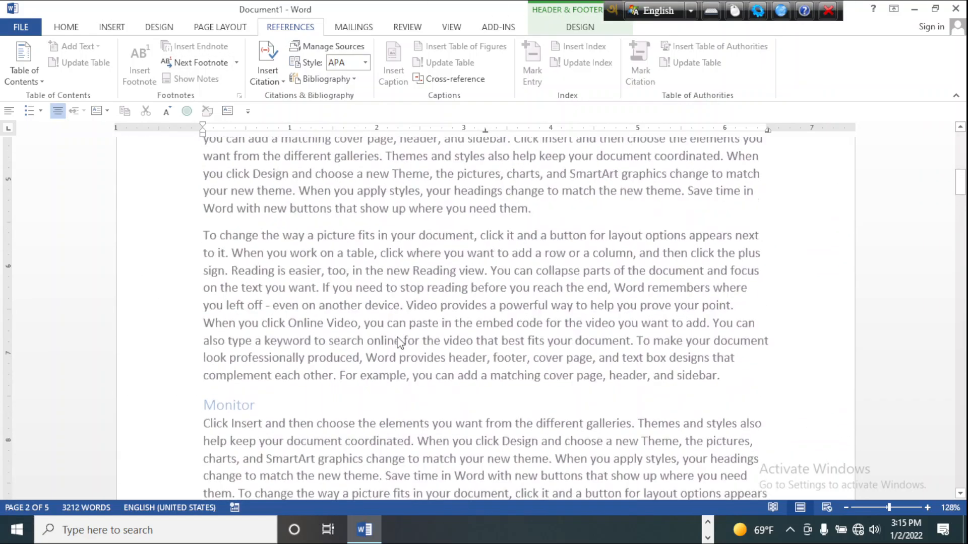
scroll(437, 289, "down", 3)
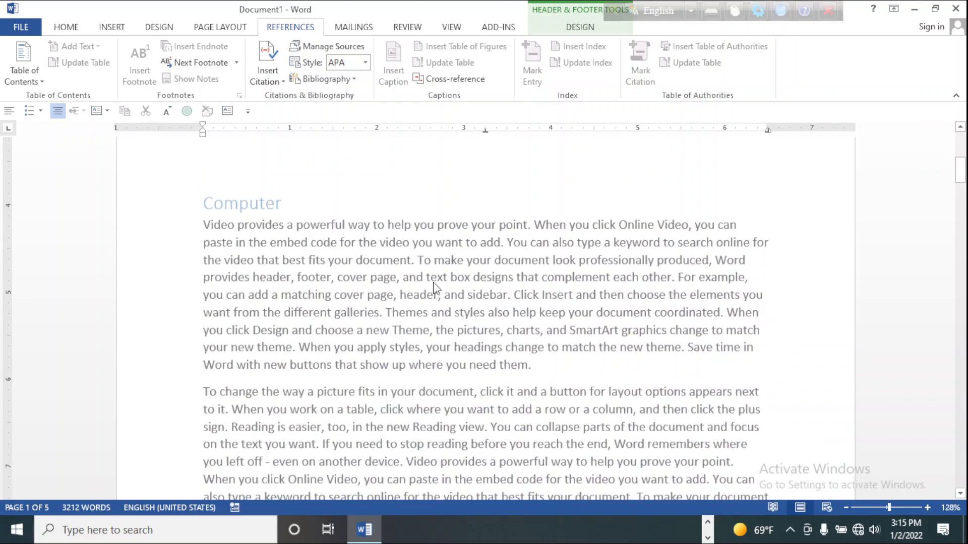
scroll(434, 284, "down", 11)
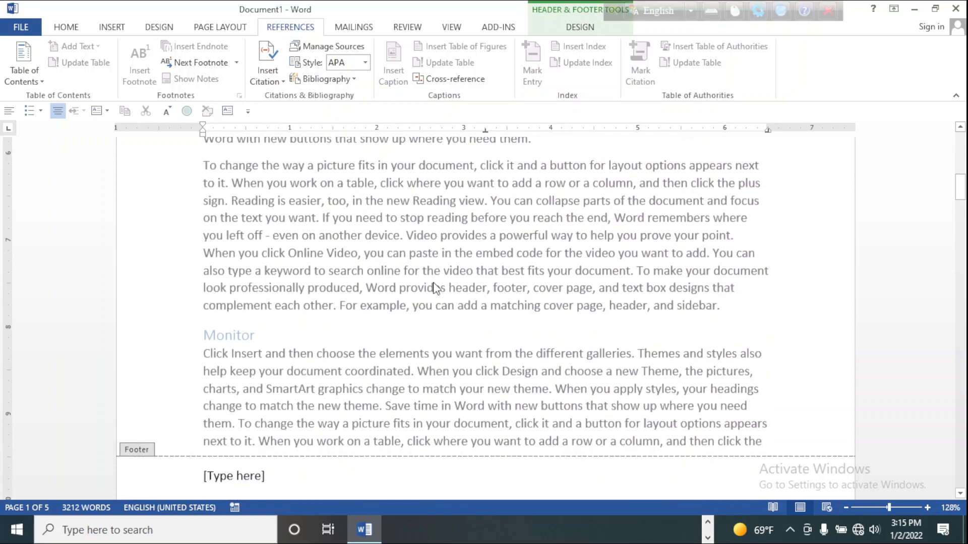
scroll(434, 283, "up", 6)
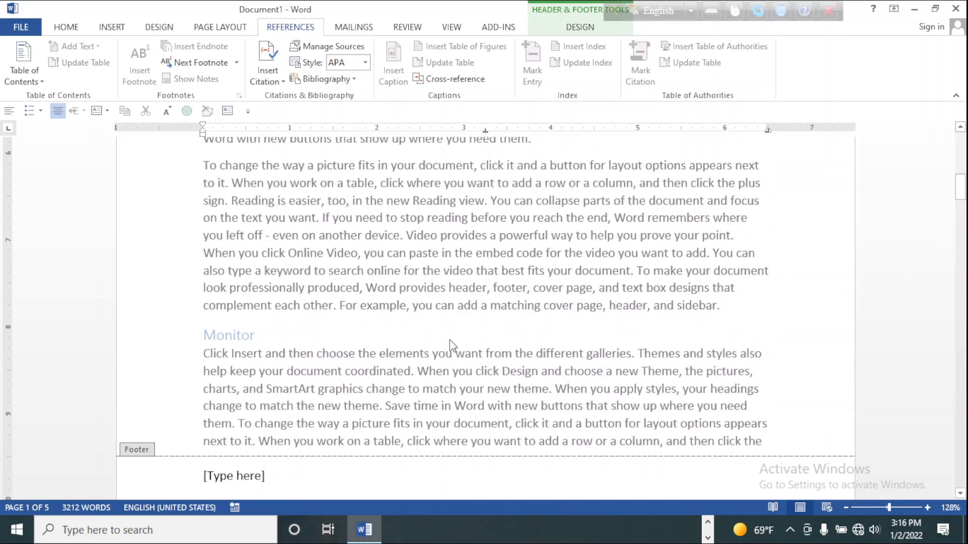
scroll(449, 339, "up", 9)
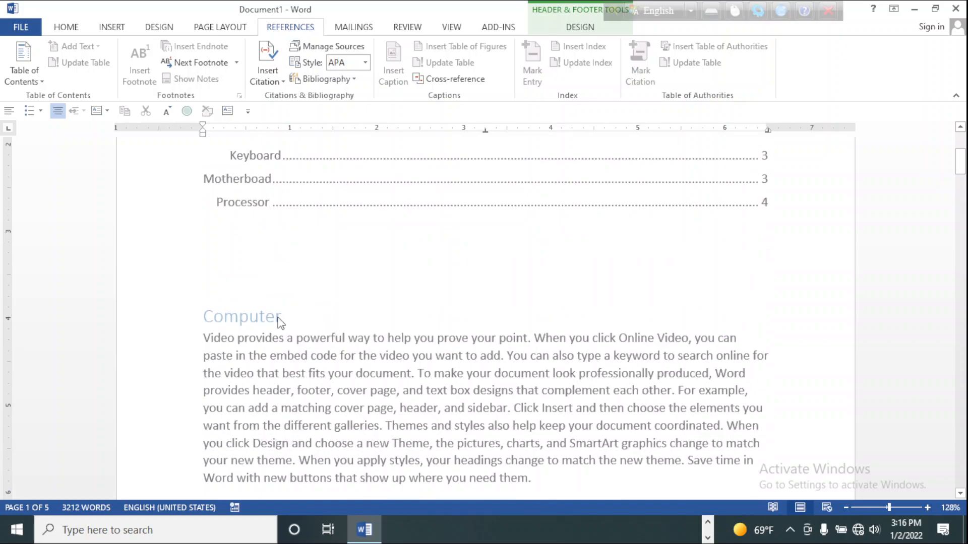
scroll(280, 337, "down", 9)
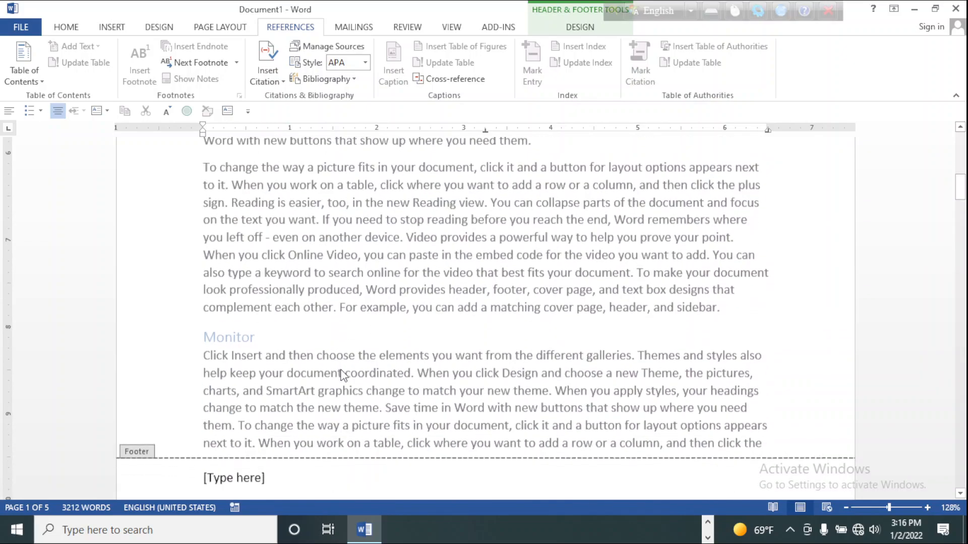
scroll(268, 358, "down", 18)
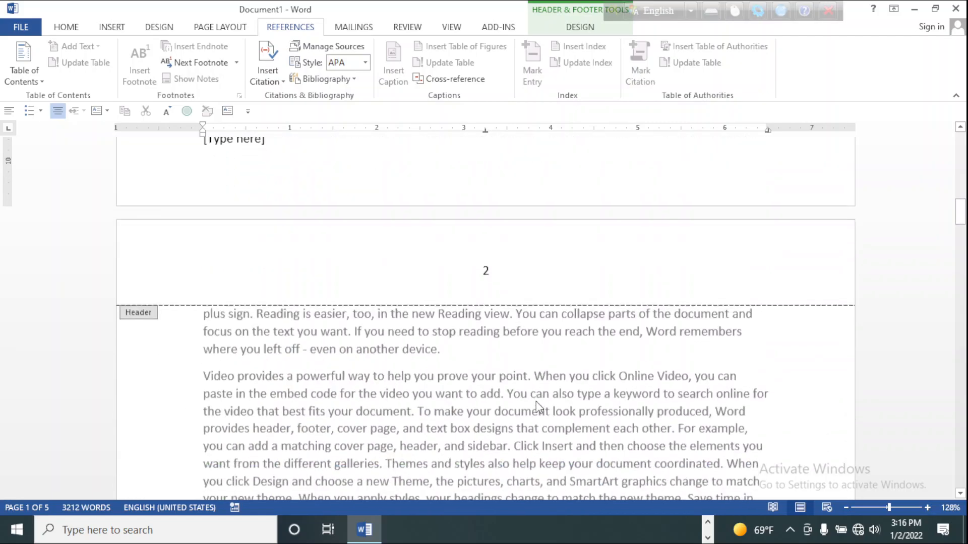
scroll(409, 363, "down", 3)
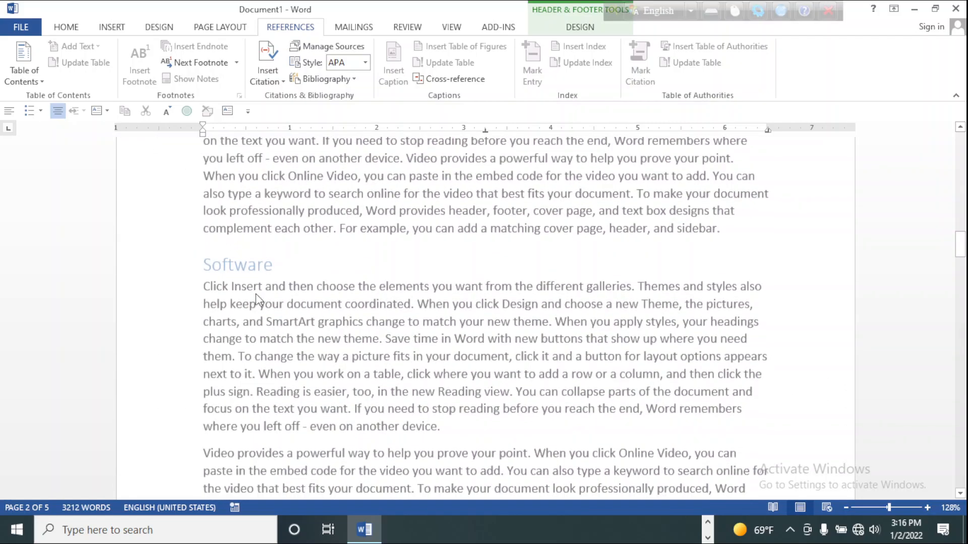
scroll(421, 313, "down", 9)
scroll(601, 318, "down", 18)
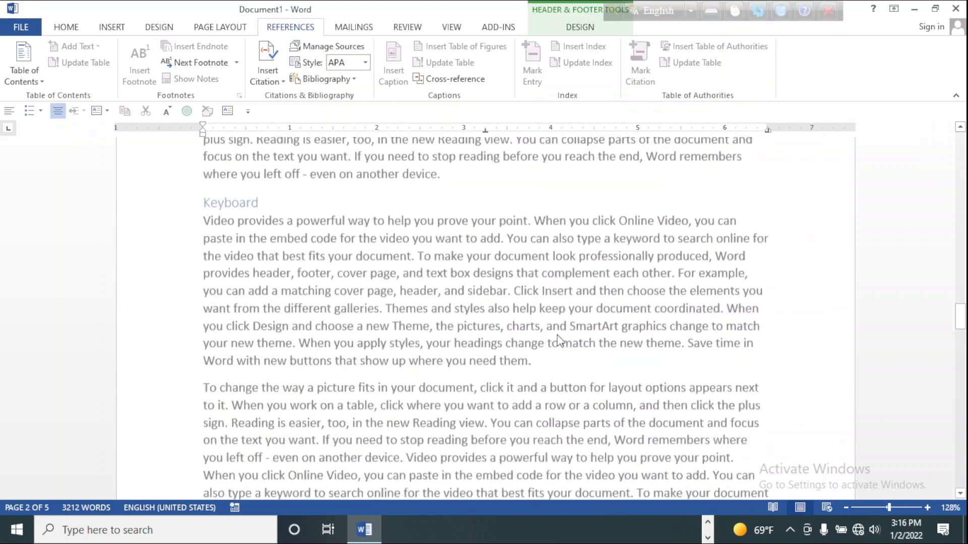
scroll(550, 360, "down", 18)
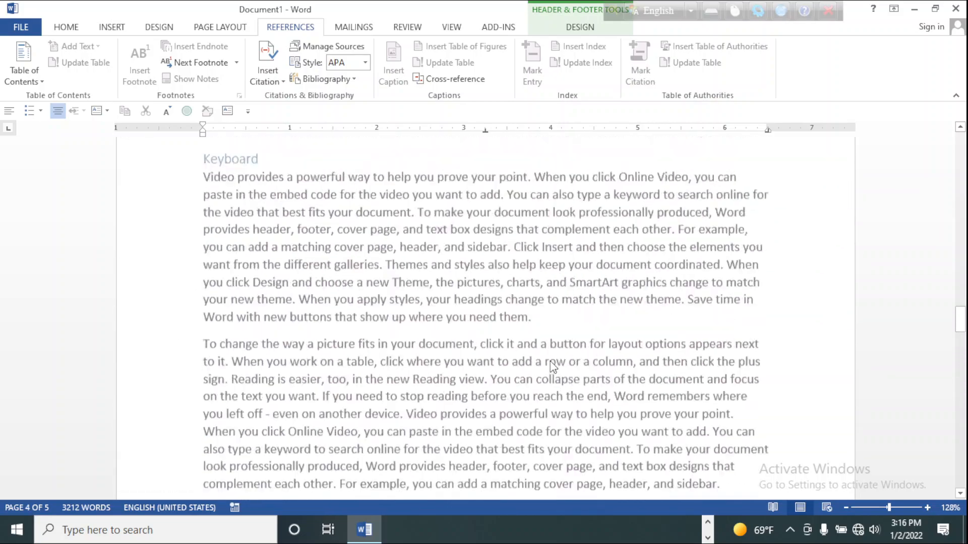
scroll(550, 360, "up", 20)
scroll(549, 368, "down", 2)
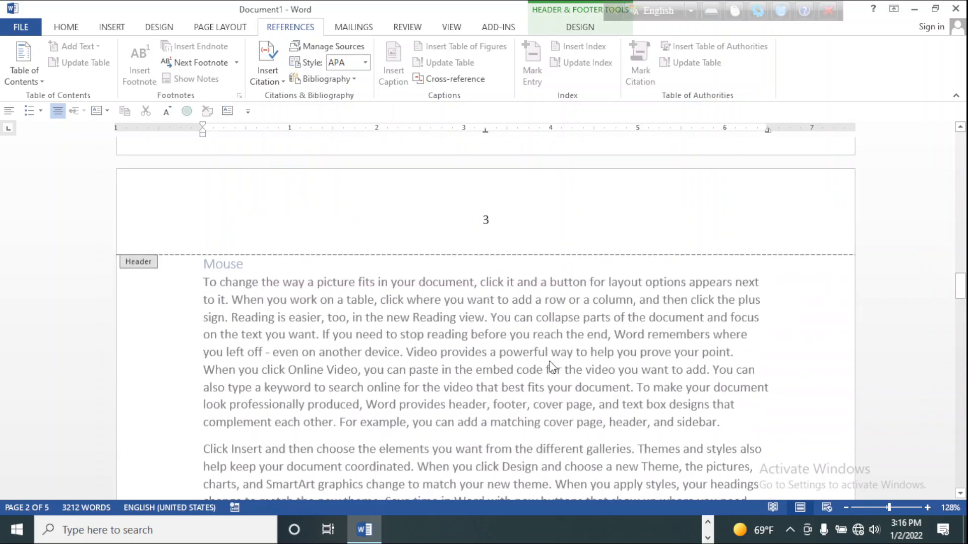
scroll(583, 425, "up", 6)
scroll(584, 425, "up", 12)
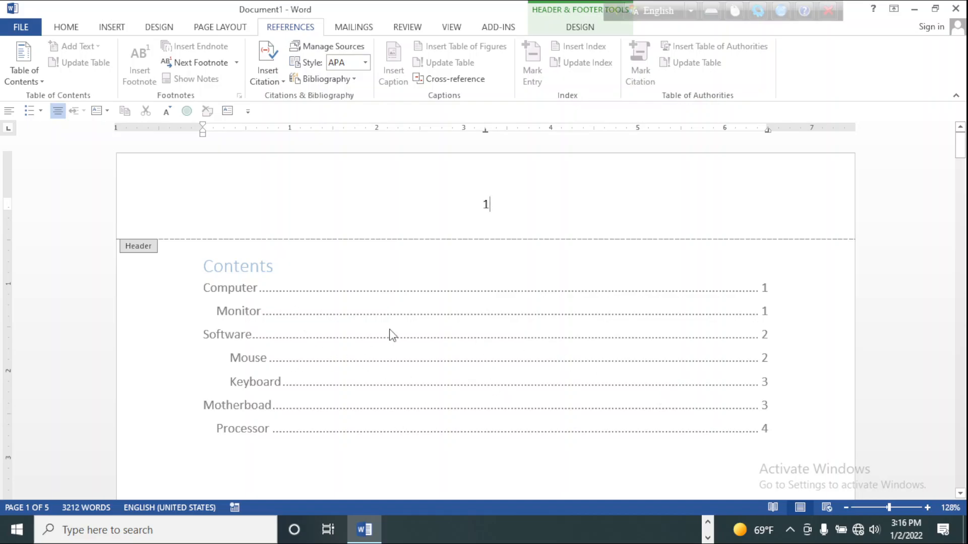
left_click(579, 311, "ctrl")
scroll(579, 323, "down", 15)
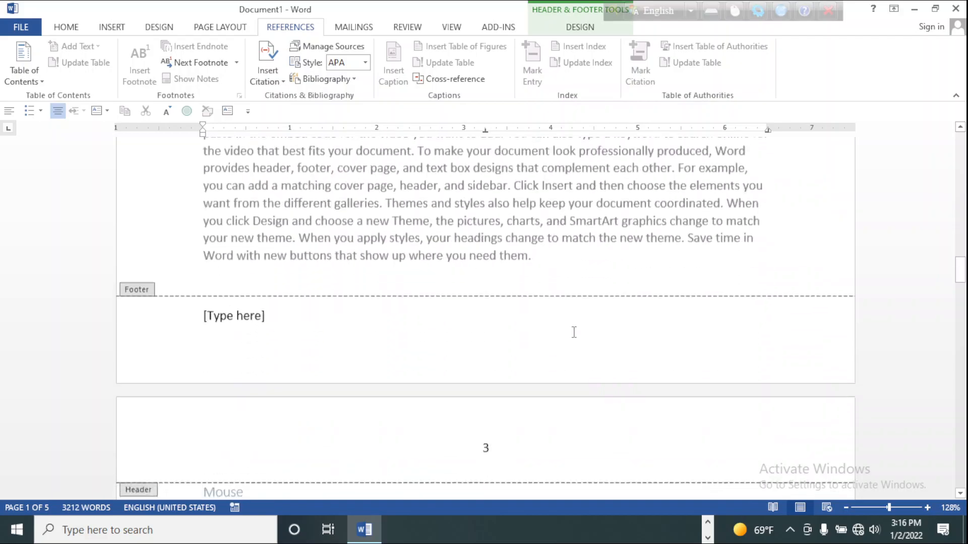
scroll(574, 337, "down", 4)
scroll(575, 339, "up", 20)
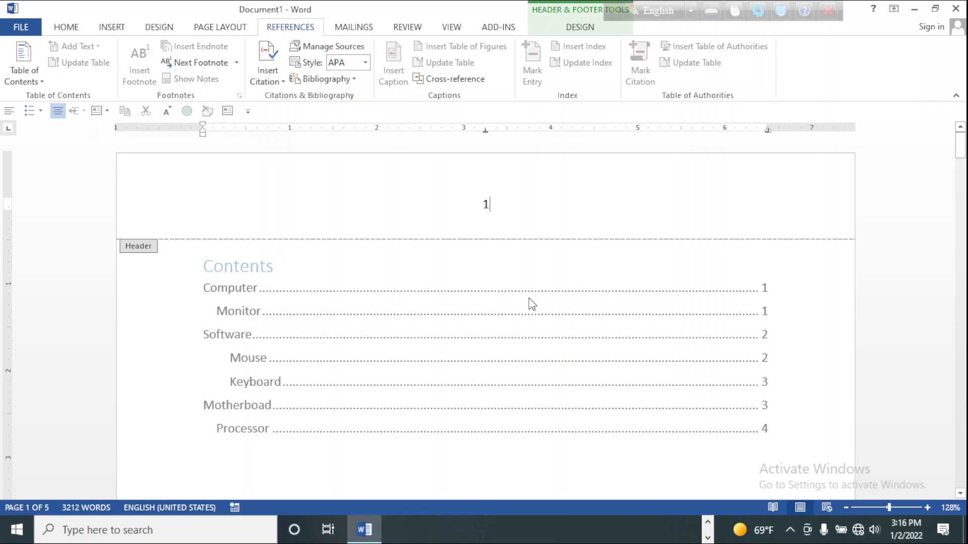
Step: Undo the page numbers, header text, footer, header, table of contents and heading styles, restoring the plain unstyled document
key("ctrl+z")
key("ctrl+z")
key("ctrl+z")
key("ctrl+z")
key("ctrl+z")
key("ctrl+z")
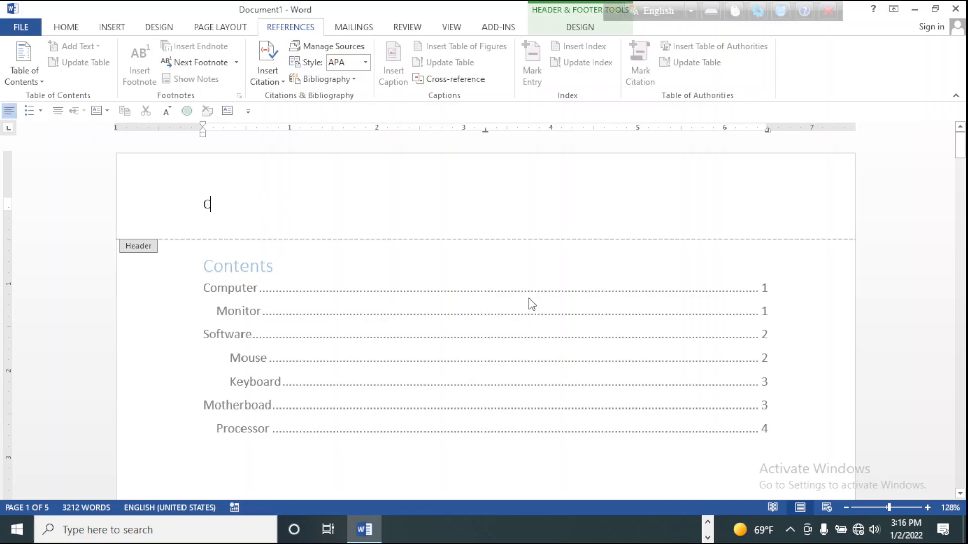
key("ctrl+z")
key("ctrl+z")
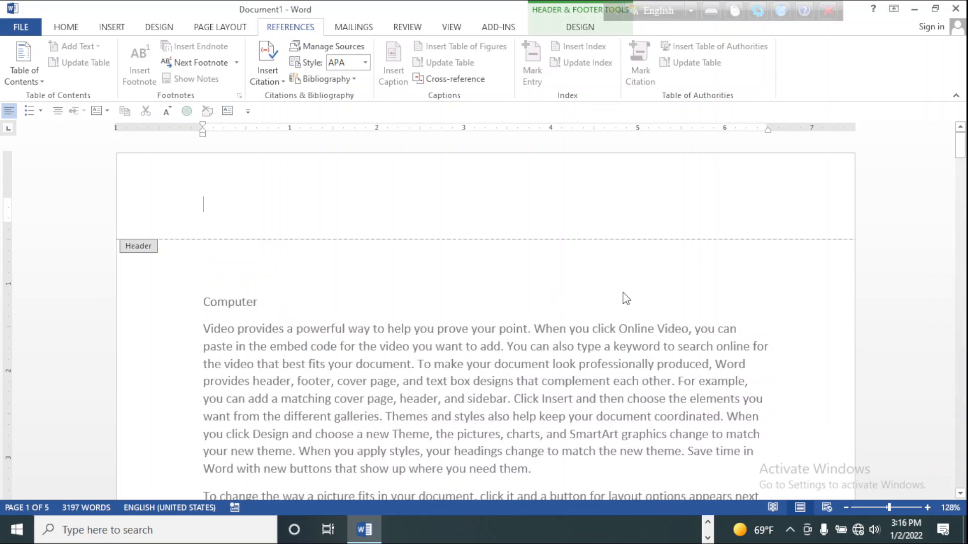
scroll(601, 302, "down", 5)
scroll(601, 308, "up", 15)
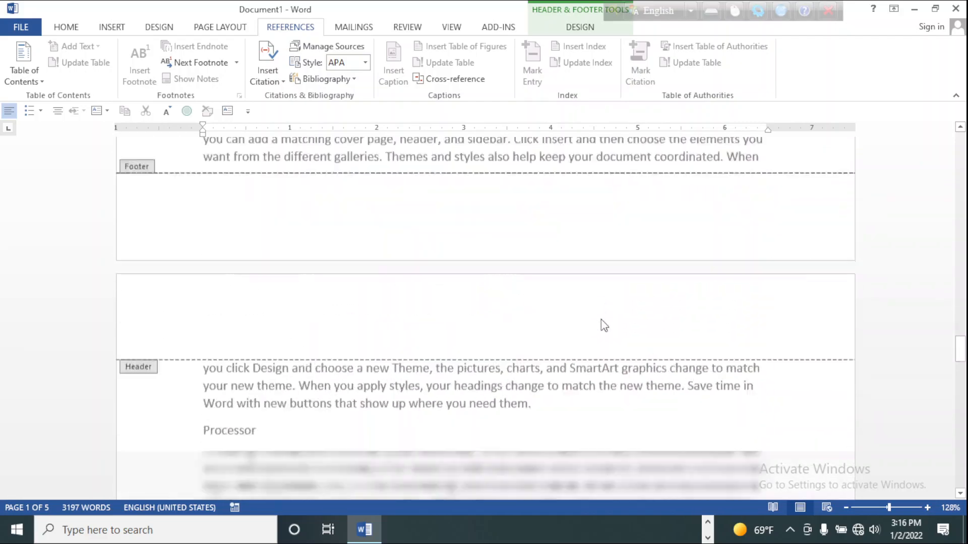
scroll(601, 324, "up", 1)
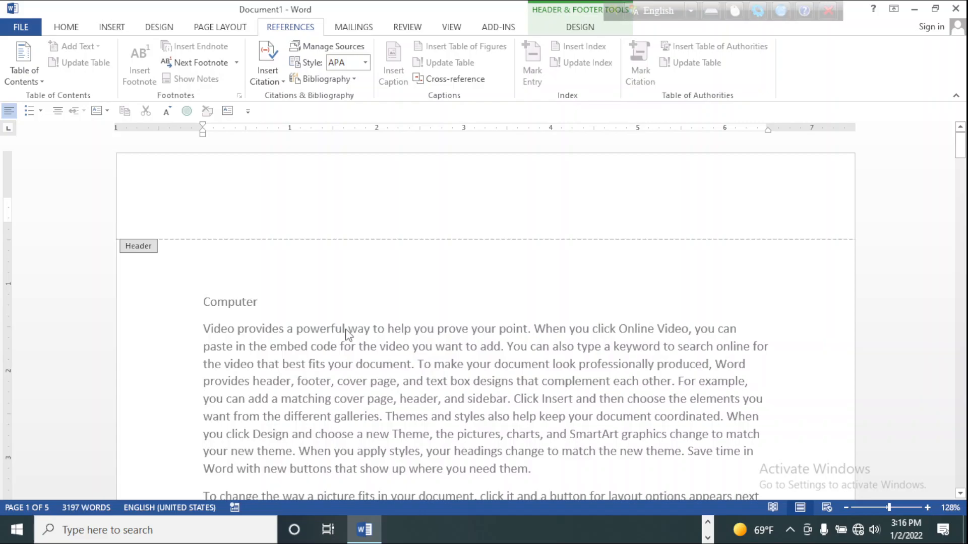
Step: Look through all pages of the plain document, checking the unstyled Computer, Monitor, Mouse and Keyboard headings and the empty headers and footers
scroll(346, 333, "down", 15)
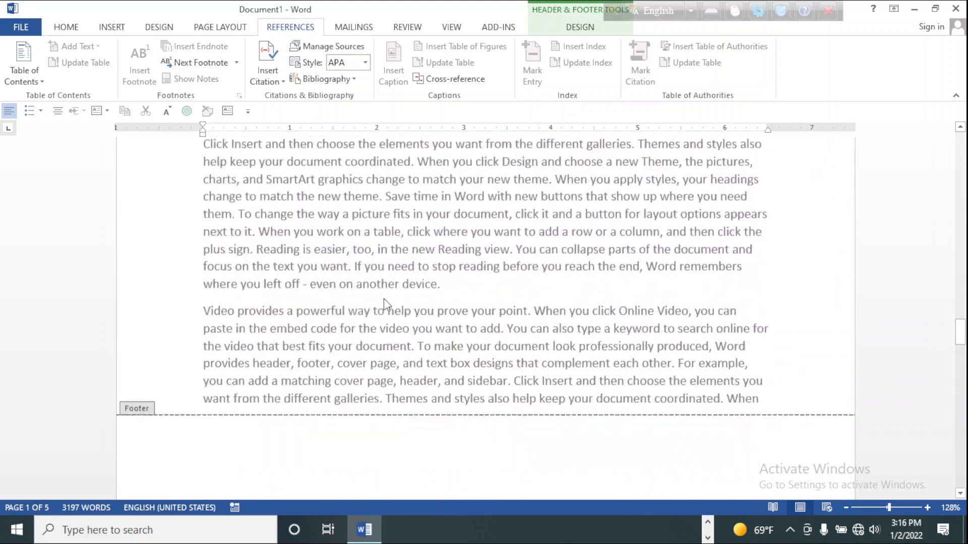
scroll(389, 308, "down", 5)
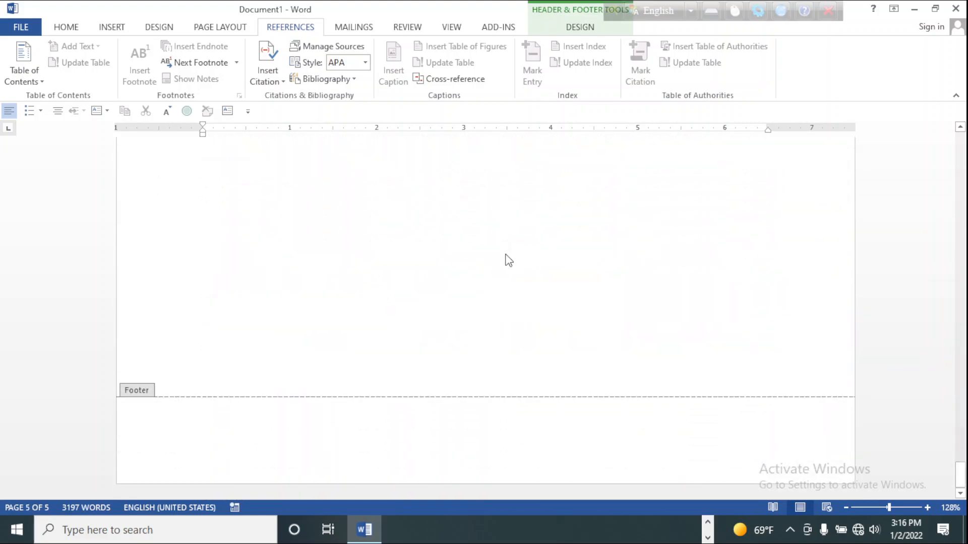
scroll(439, 282, "down", 10)
scroll(438, 287, "up", 20)
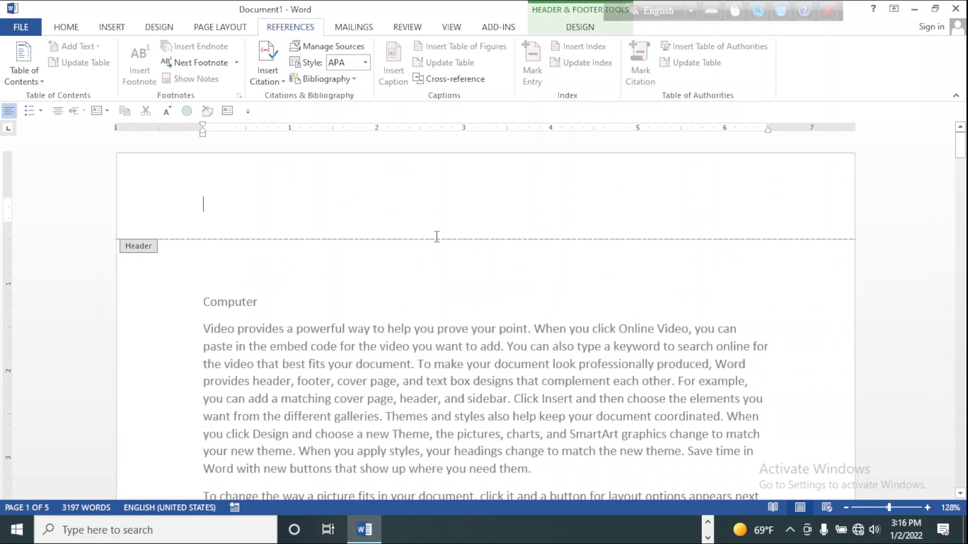
scroll(436, 236, "down", 10)
scroll(436, 236, "up", 10)
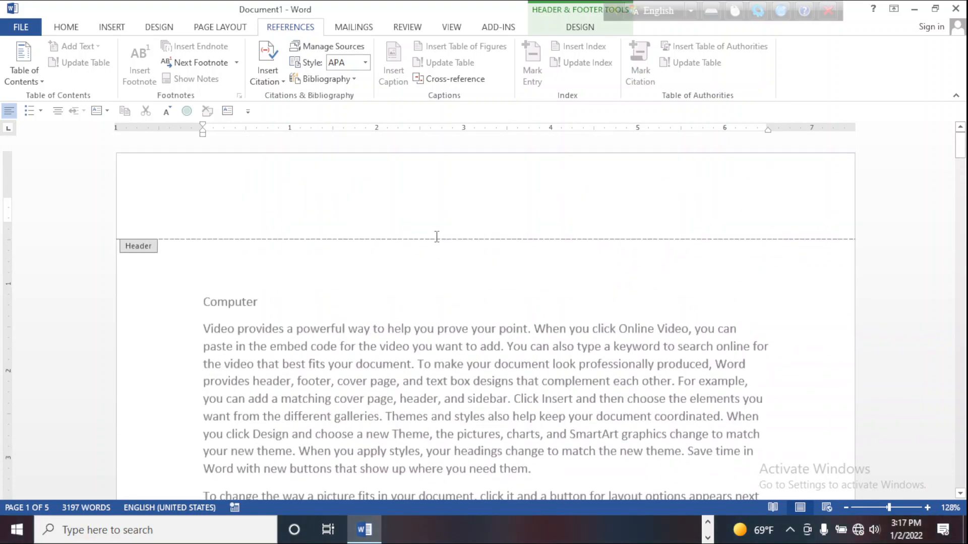
scroll(437, 238, "down", 12)
scroll(437, 241, "up", 8)
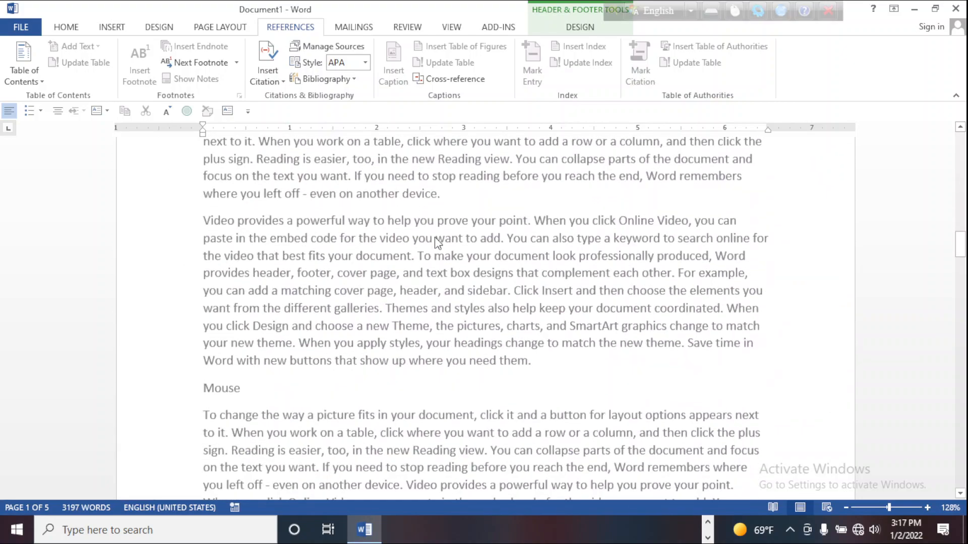
scroll(437, 241, "up", 8)
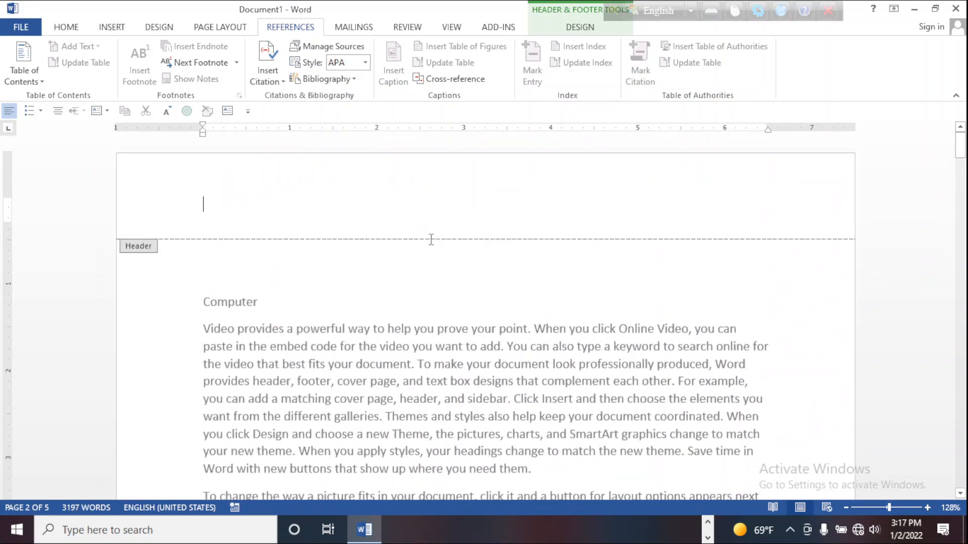
scroll(333, 249, "down", 4)
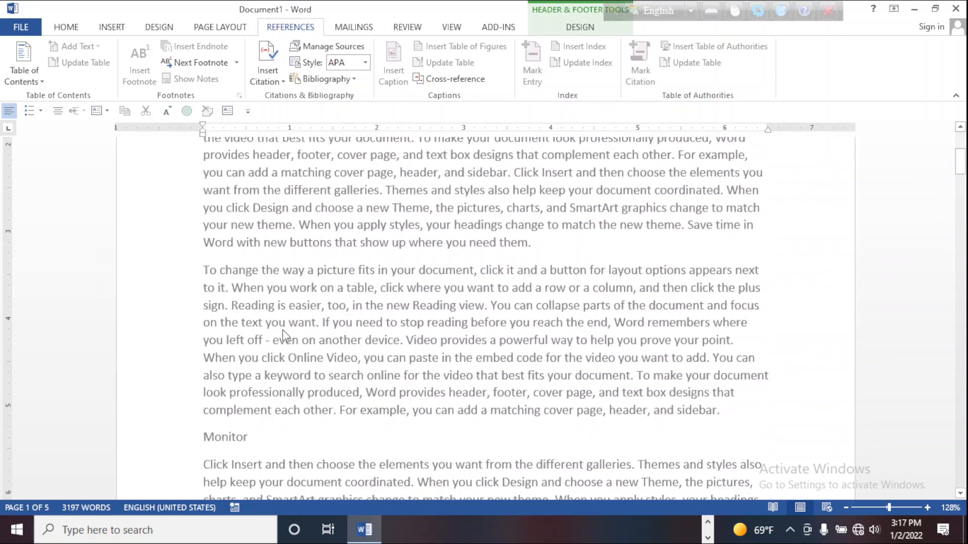
scroll(282, 332, "up", 4)
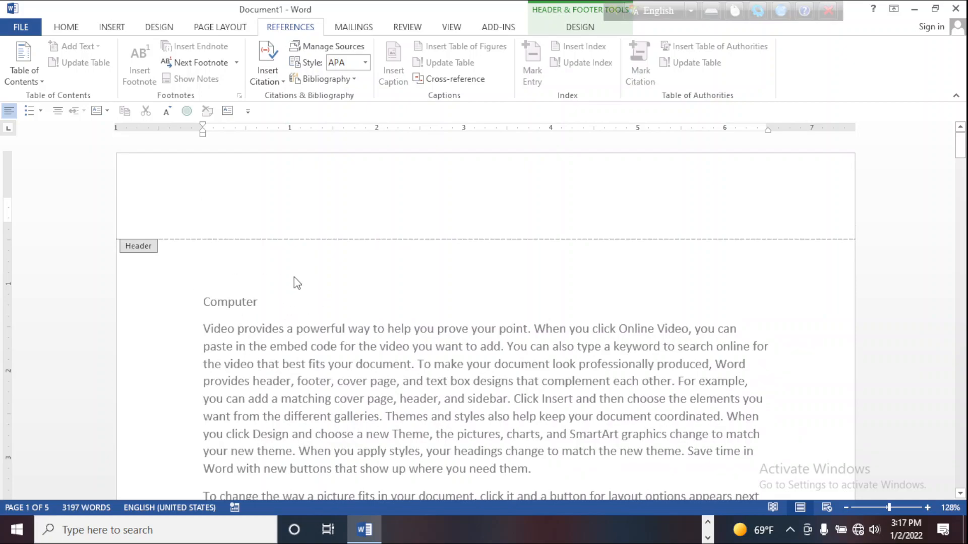
scroll(289, 290, "down", 3)
scroll(289, 308, "up", 20)
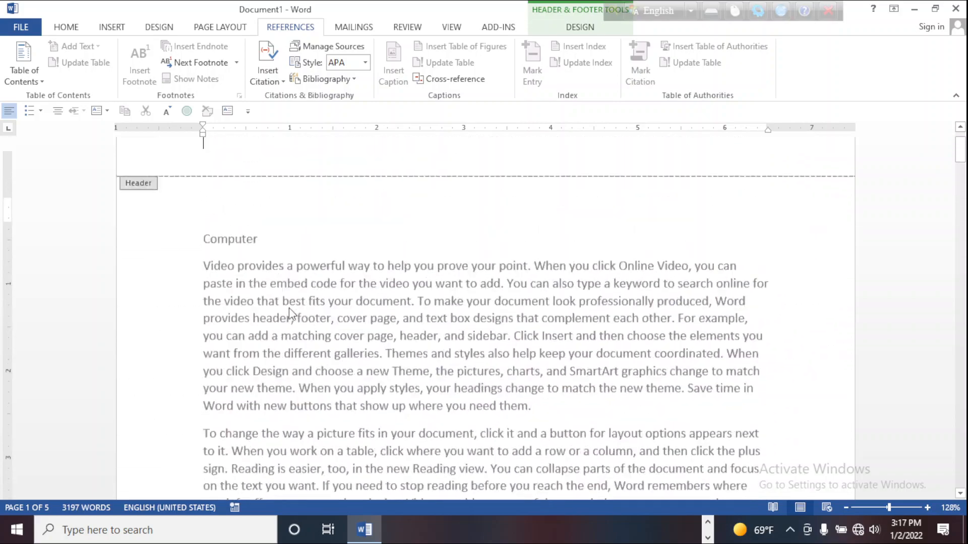
scroll(289, 312, "up", 2)
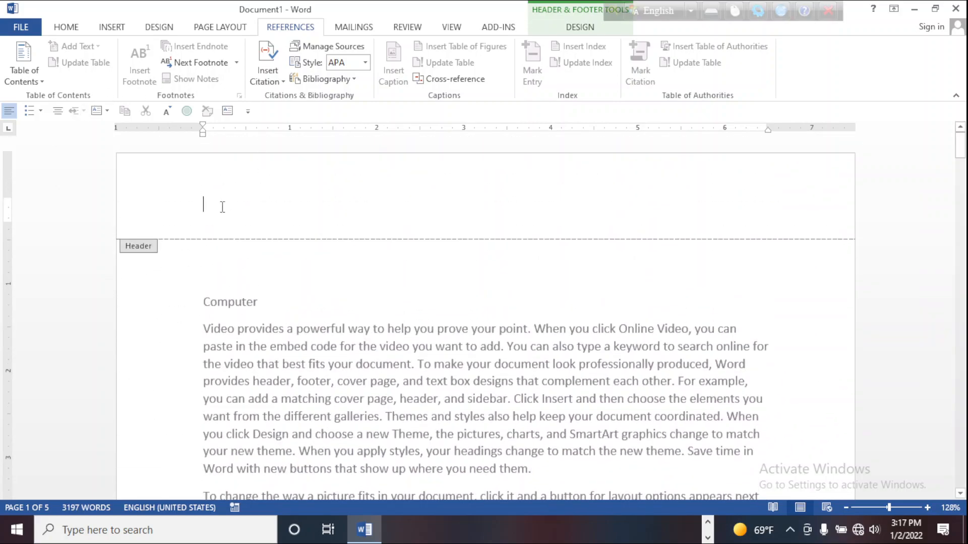
scroll(284, 249, "down", 10)
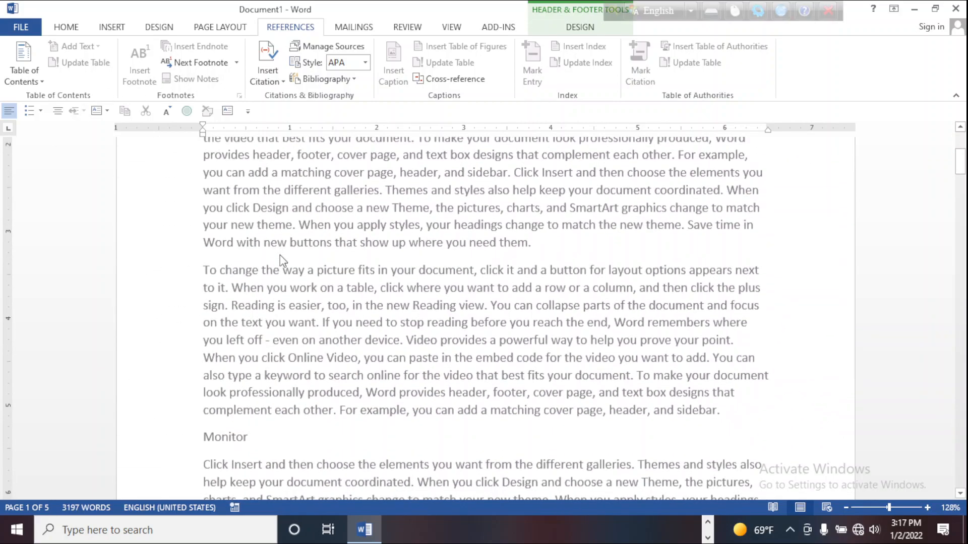
scroll(283, 266, "down", 9)
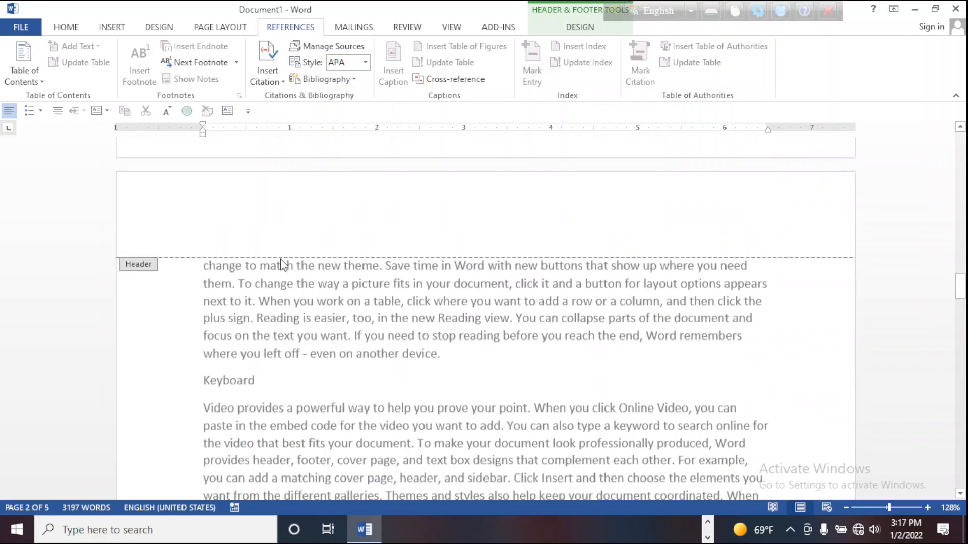
scroll(283, 276, "down", 2)
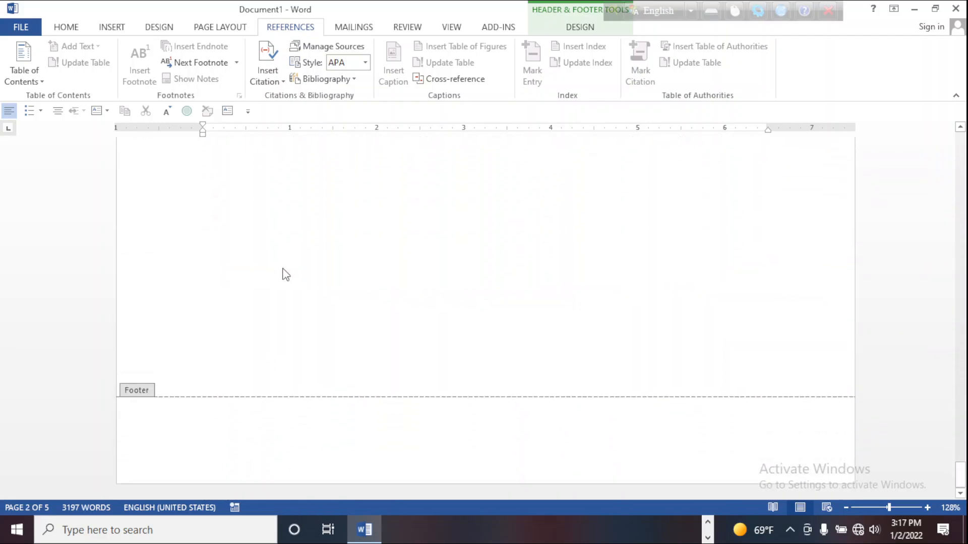
scroll(284, 276, "up", 10)
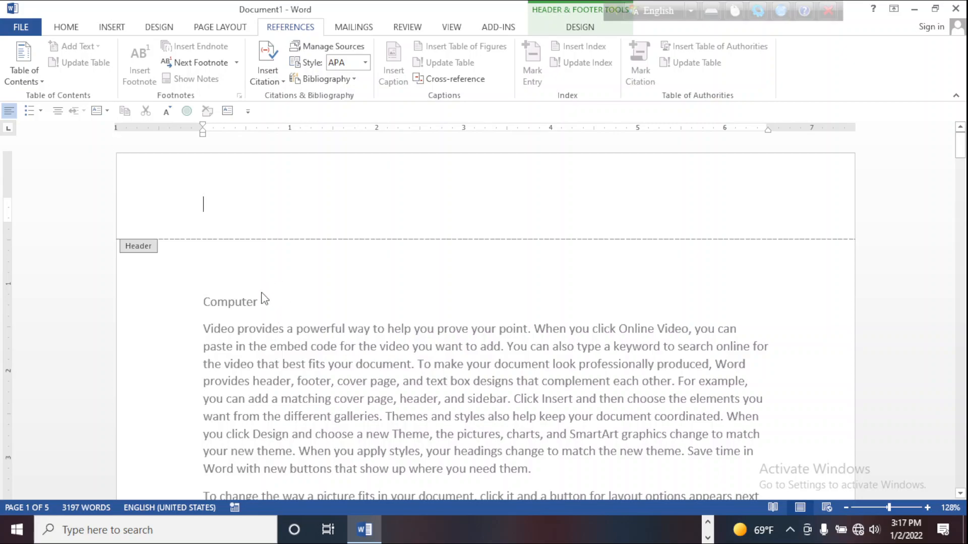
Step: Create a new blank document
left_click(23, 31)
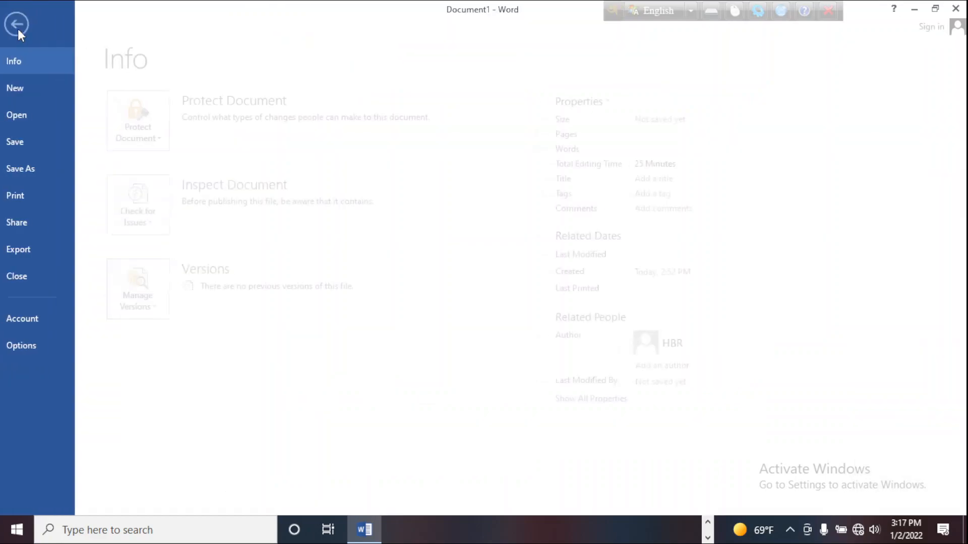
left_click(29, 86)
left_click(204, 248)
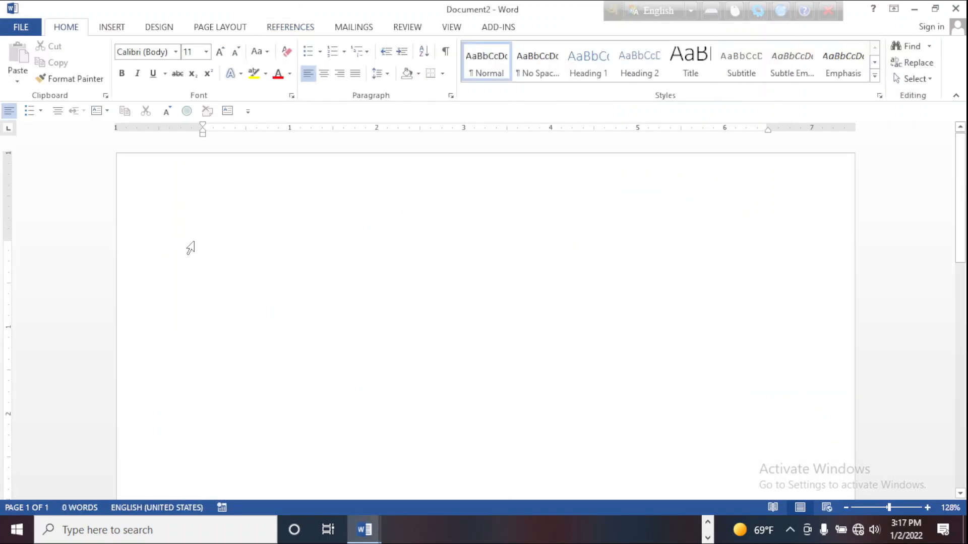
Step: Fill the blank document with sample text using the formula =rand(100,10)
type("=ran")
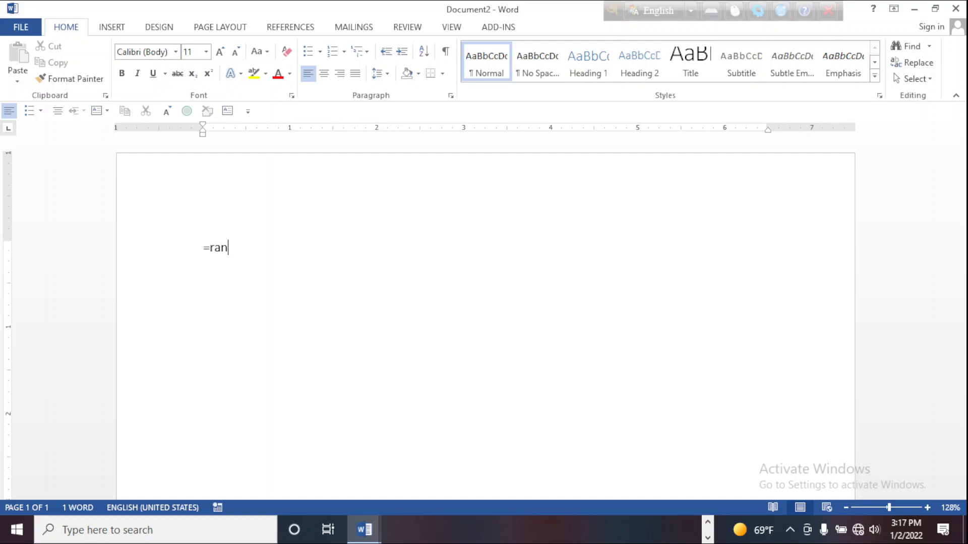
type("d(")
key("BackSpace")
type("100,10)")
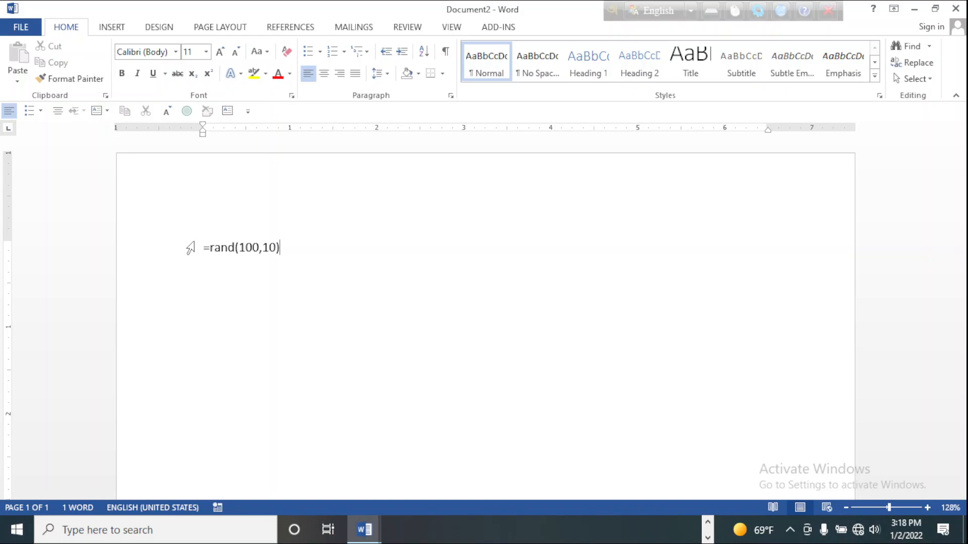
key("Return")
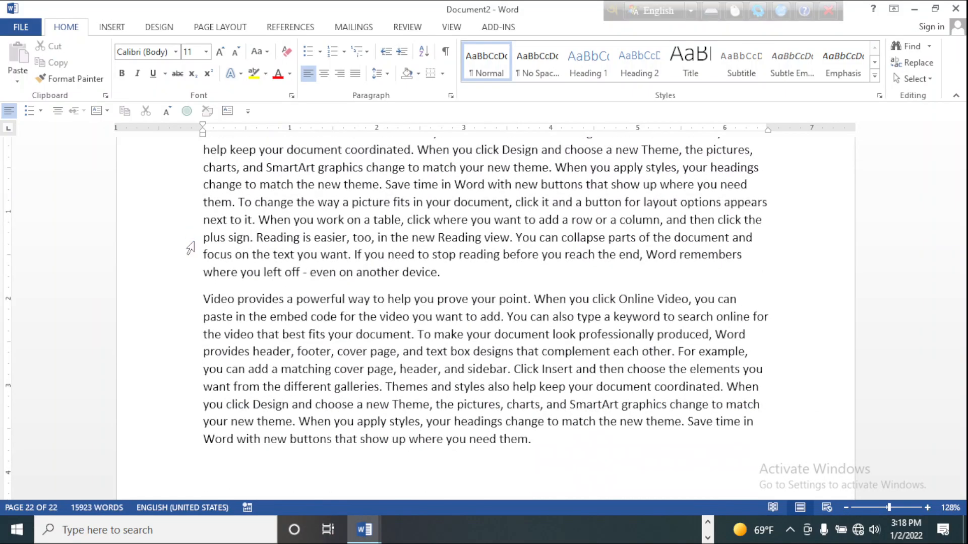
Step: Add the heading text "Computer" on a new line above the document's first paragraph
scroll(237, 400, "up", 10)
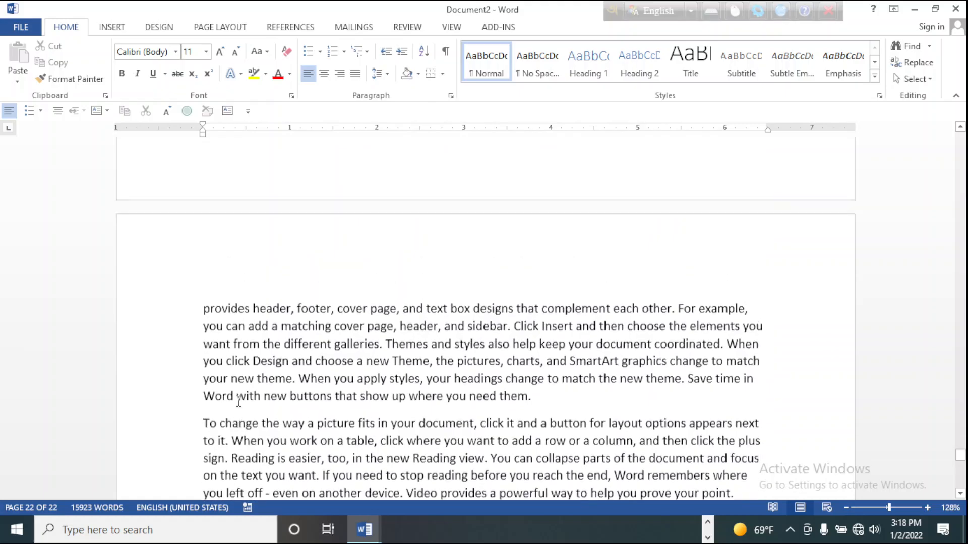
scroll(238, 401, "up", 20)
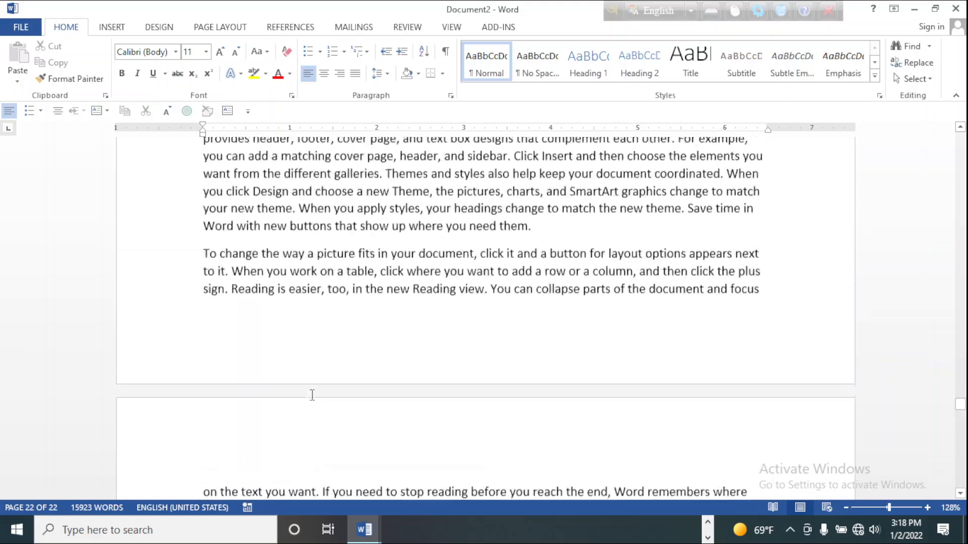
scroll(315, 395, "up", 15)
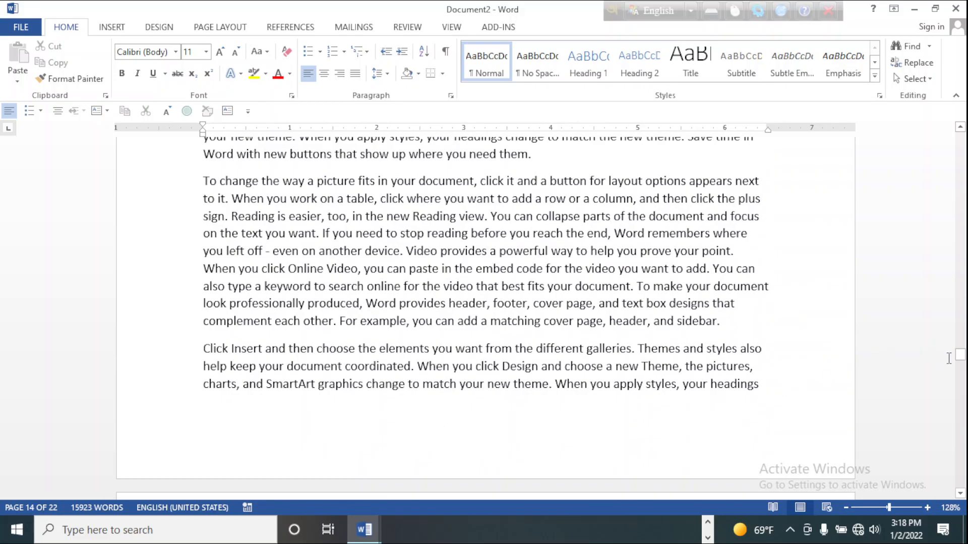
left_click_drag(960, 362, 959, 131)
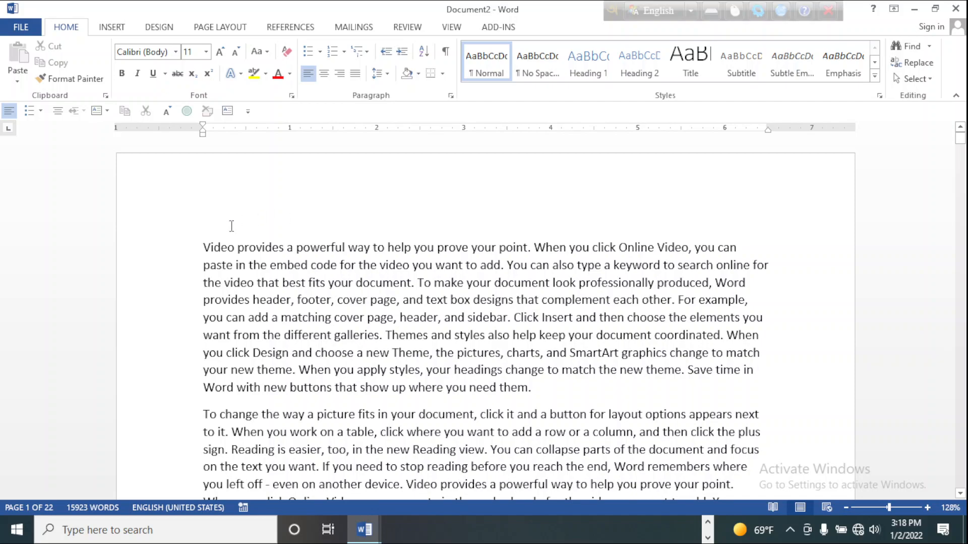
left_click(211, 226)
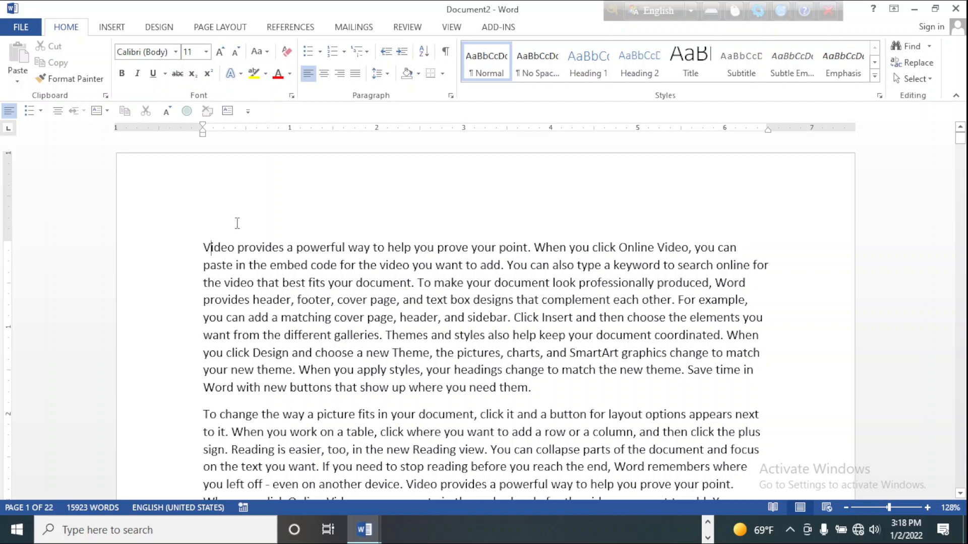
left_click(204, 247)
key("Return")
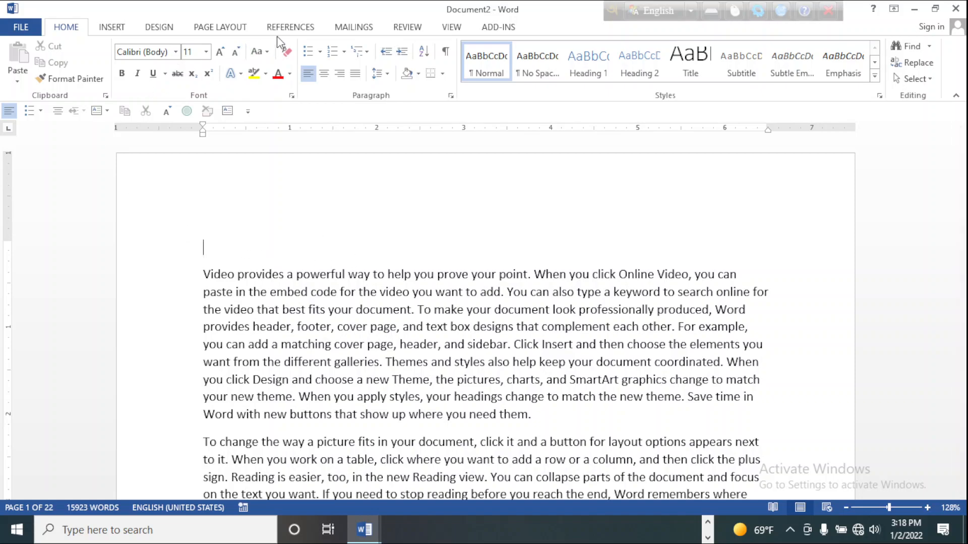
left_click(294, 28)
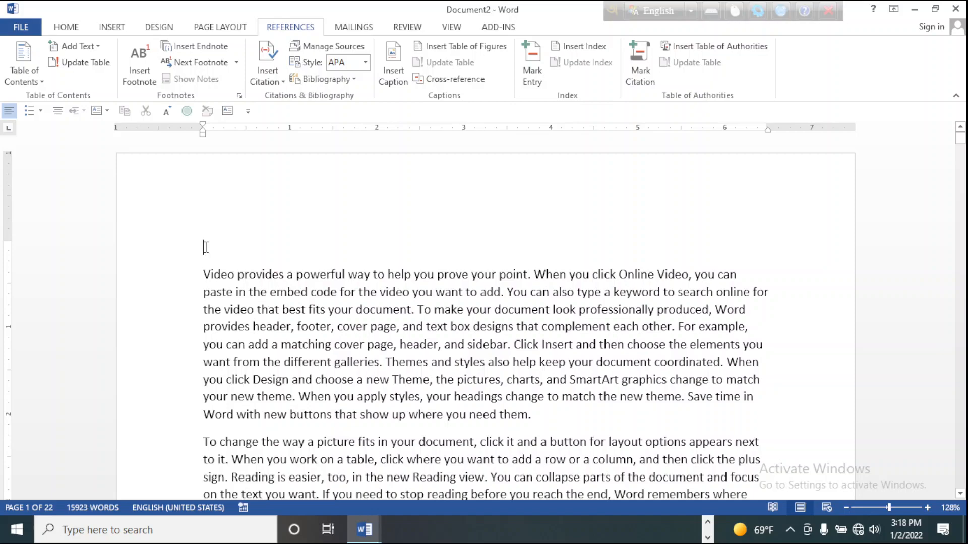
type("Computer")
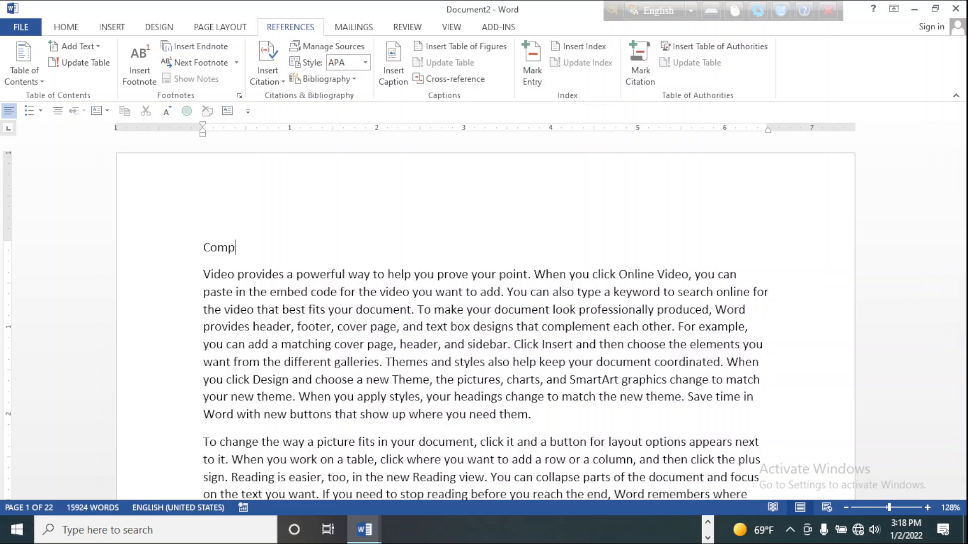
Step: Add the heading text "Monitor" on a new line after the third paragraph on page 1
scroll(224, 285, "down", 10)
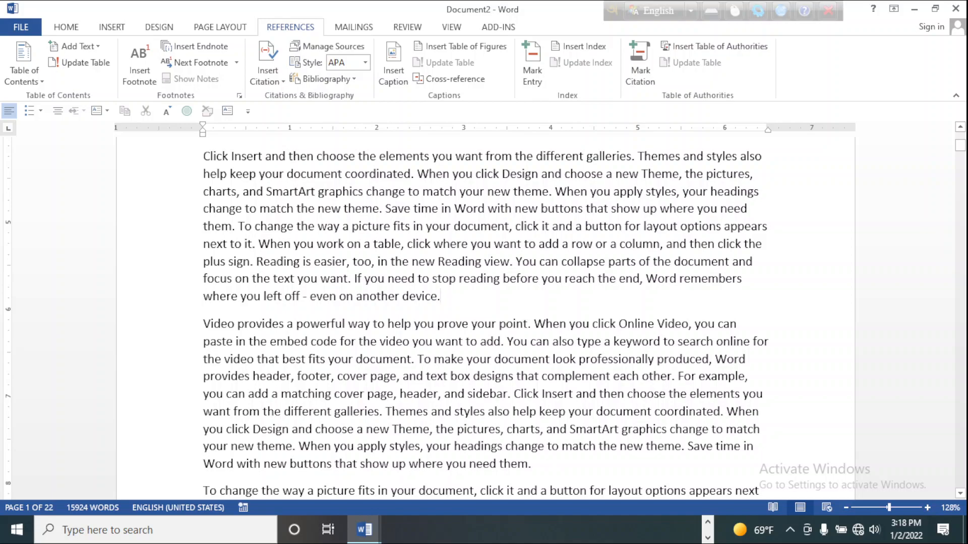
left_click(449, 296)
key("Return")
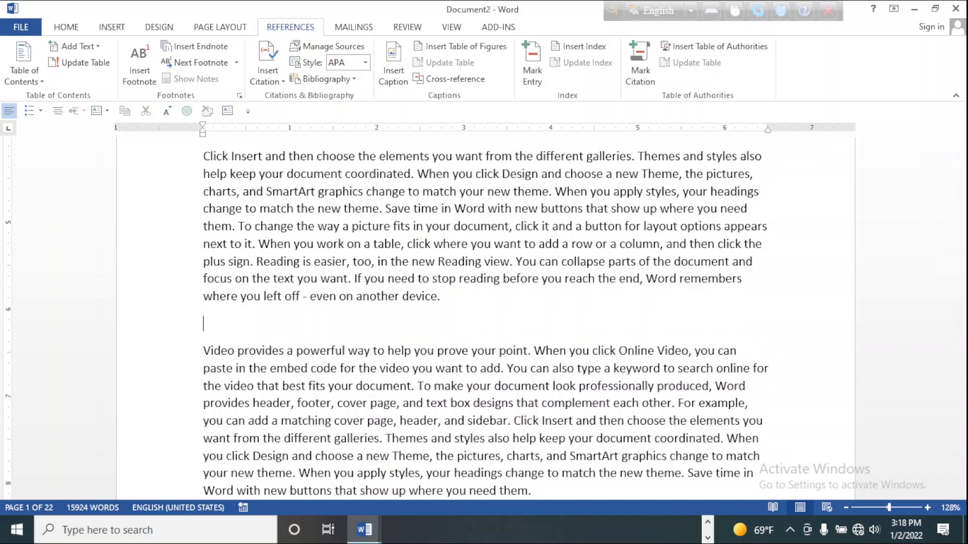
type("Monitor")
Step: Add the heading text "Keyboard" on a new line after the "Click Insert" paragraph on page 2
scroll(441, 298, "down", 12)
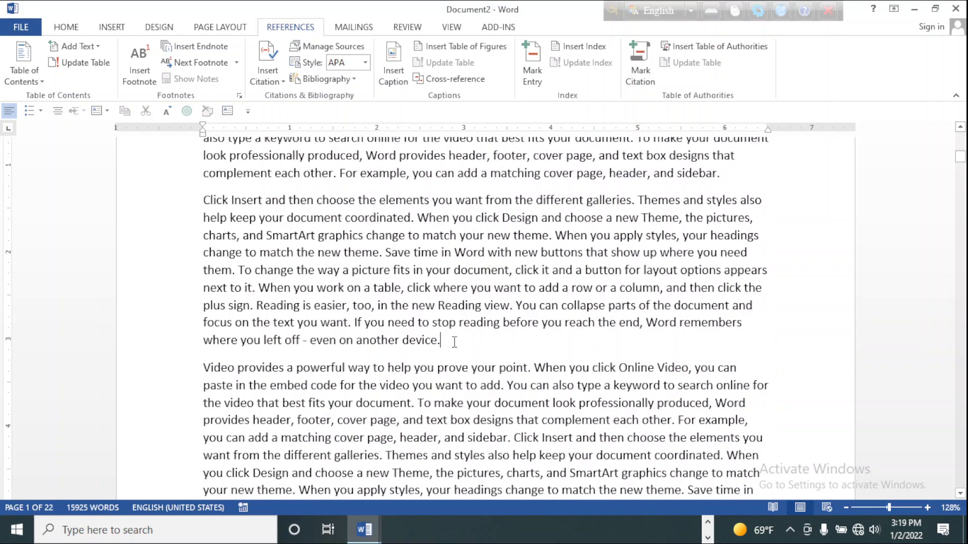
key("Return")
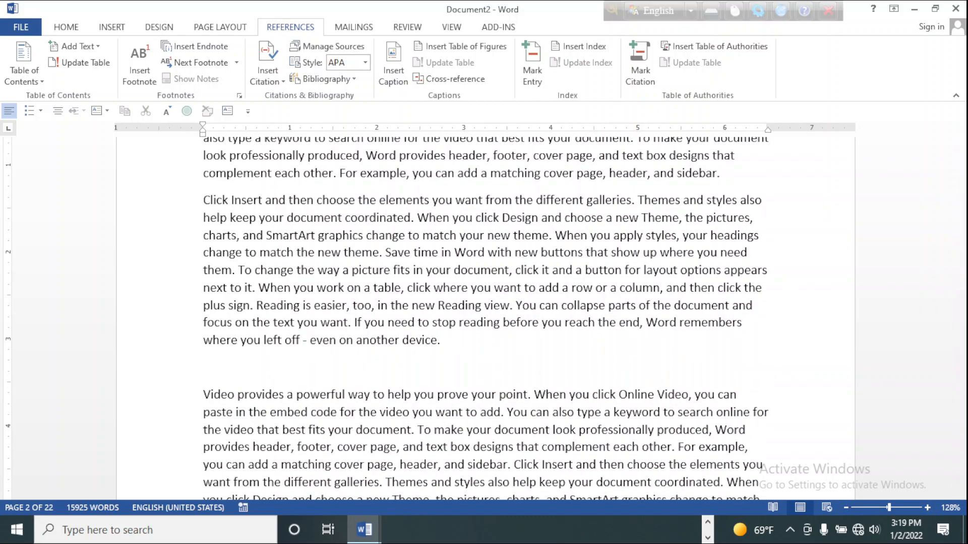
type("Keyboard")
Step: Add the heading text "Mouse" on a new line after the first full "Video provides" paragraph on page 3
scroll(385, 346, "down", 10)
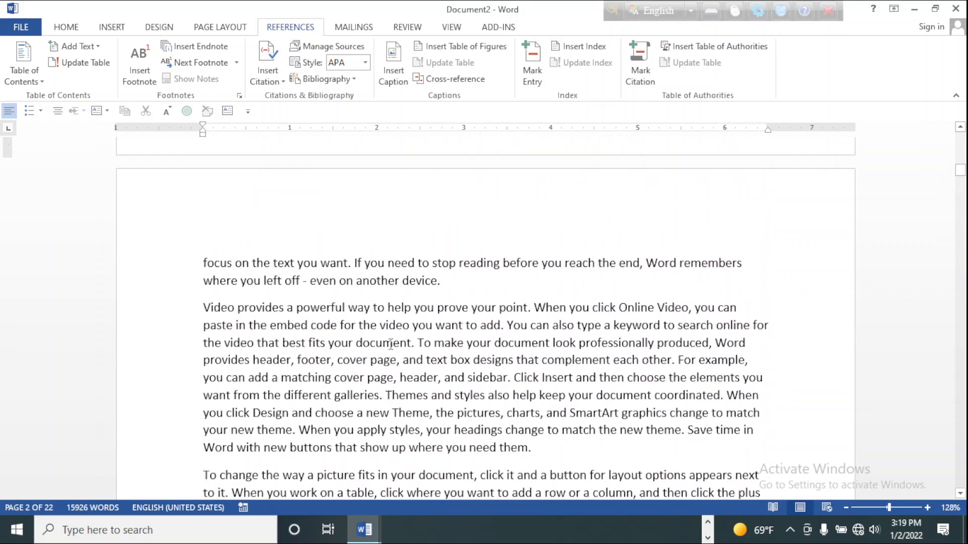
scroll(385, 346, "down", 2)
left_click(540, 337)
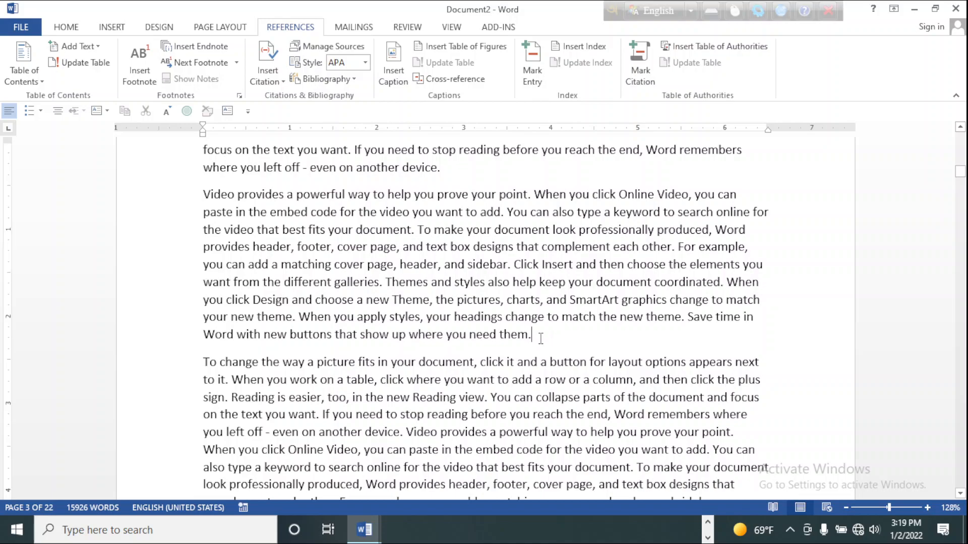
key("Return")
type("Mouse")
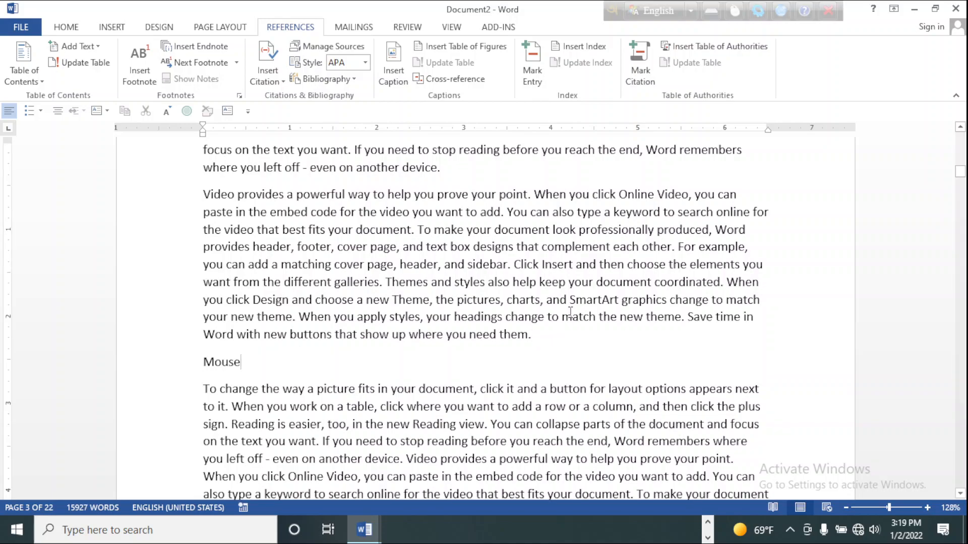
scroll(570, 312, "down", 15)
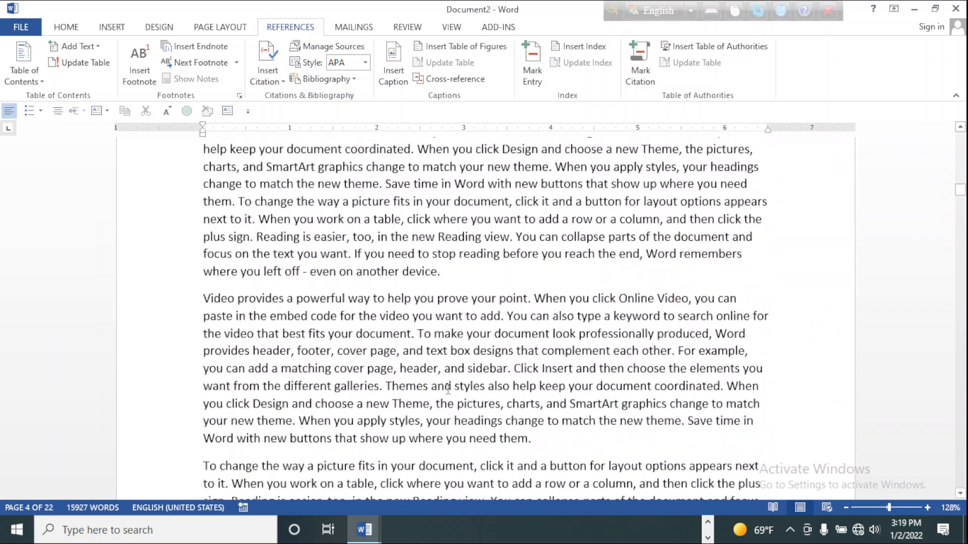
Step: Add the heading text "Motherboard" on a new line after the "Click Insert" paragraph on page 4
left_click(447, 261)
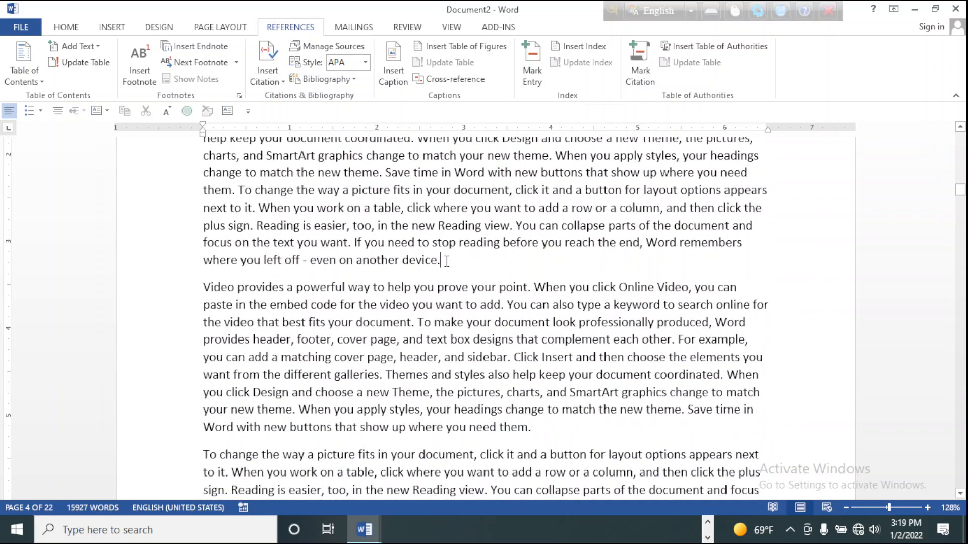
key("Return")
type("Mother")
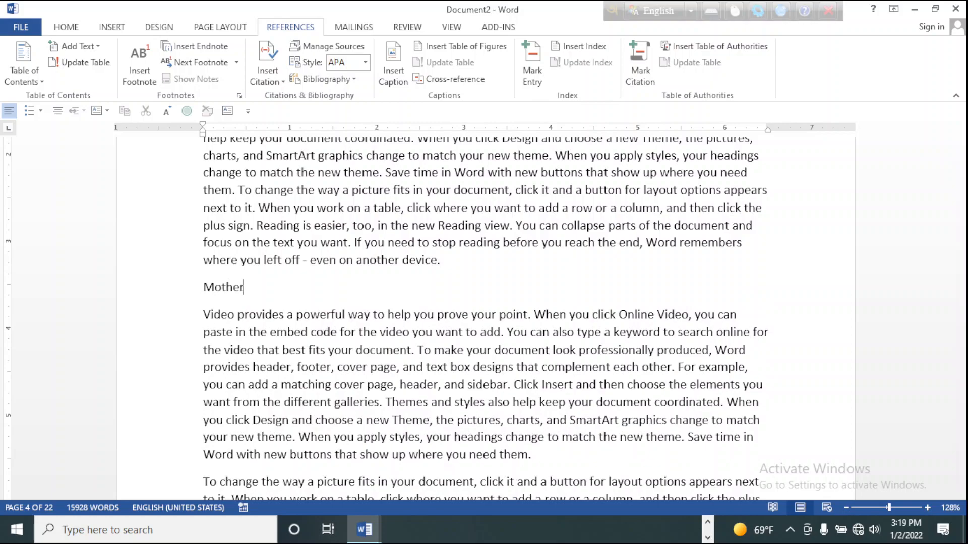
type("board")
Step: Add the heading text "RAM" on a new line after the first full "Video provides" paragraph on page 5
scroll(348, 353, "down", 10)
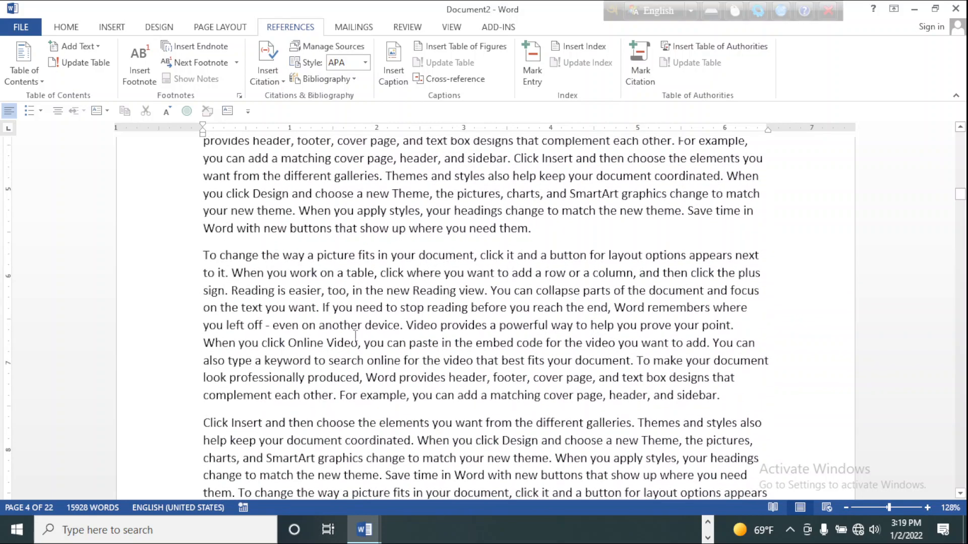
scroll(348, 352, "down", 5)
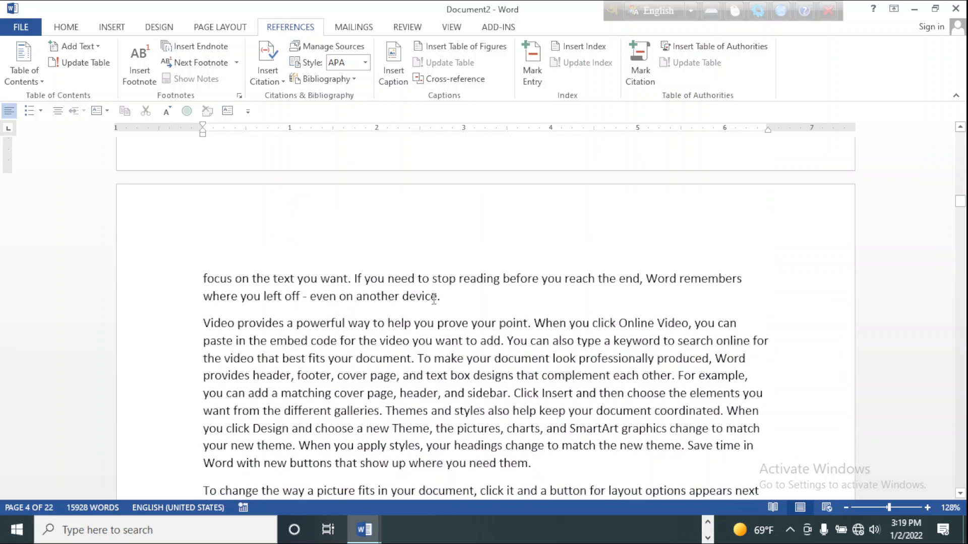
scroll(445, 295, "down", 3)
left_click(538, 351)
key("Return")
type("R")
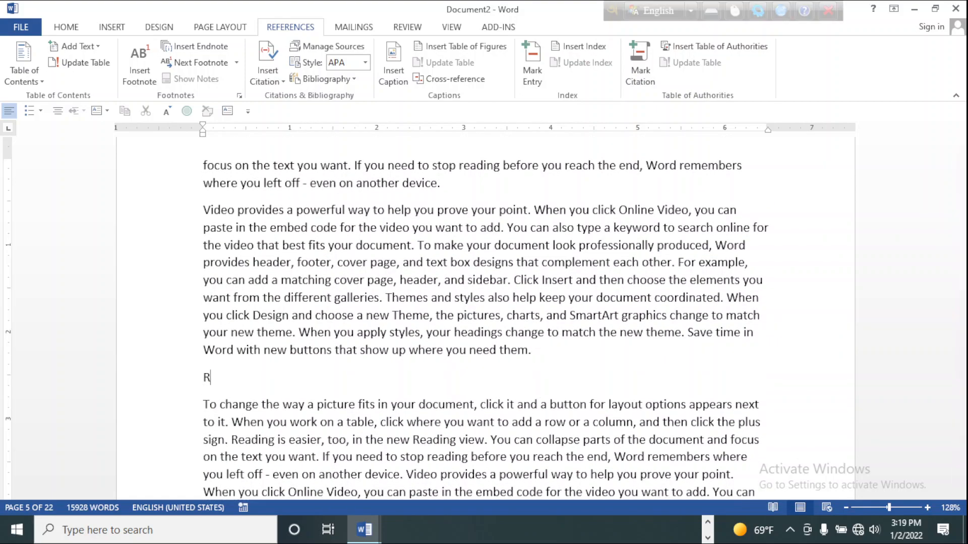
type("AM")
Step: Add the heading text "Hard Desk" on a new line after the paragraph that ends near the start of page 6
scroll(501, 364, "down", 14)
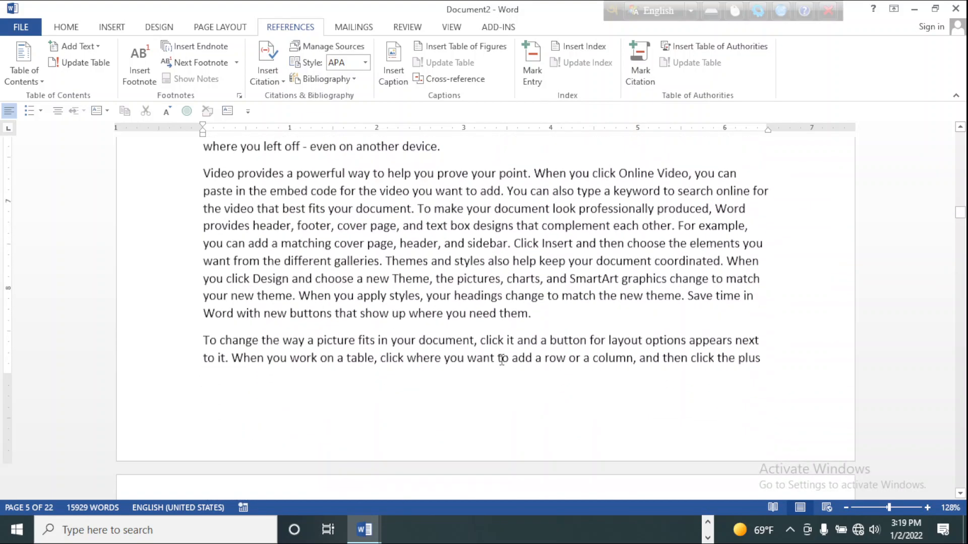
scroll(502, 359, "down", 4)
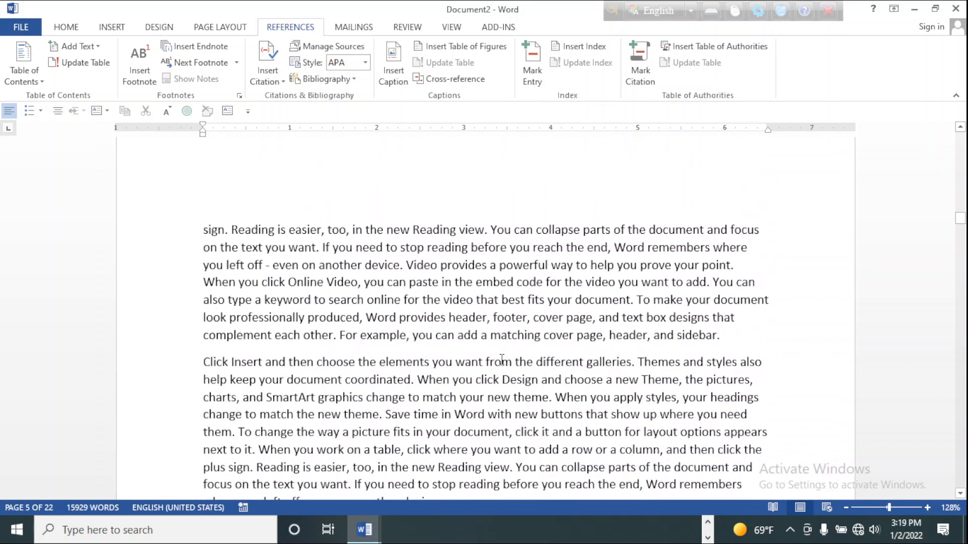
left_click(728, 337)
key("Return")
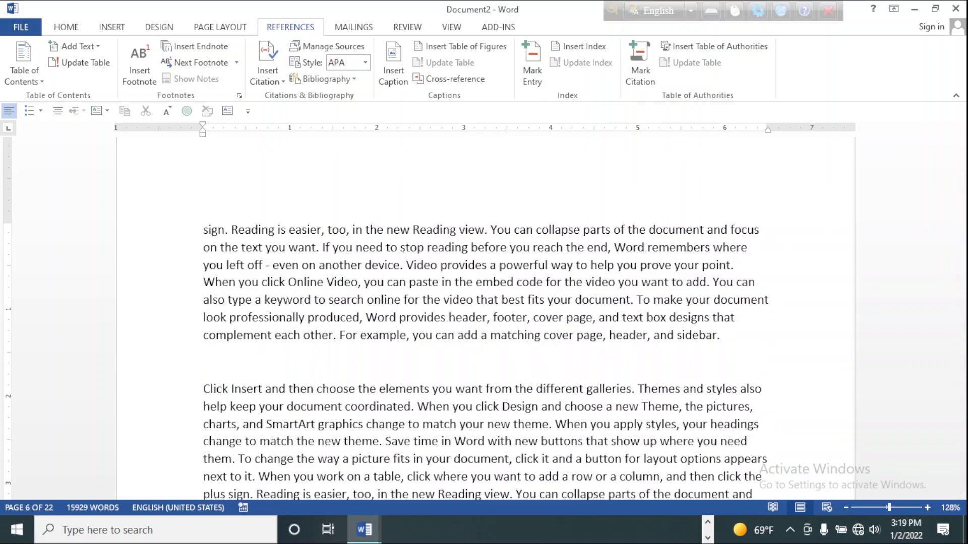
type("Hard Desk")
Step: Add the heading text "VGA CARD" on a new line before the first full "Video provides" paragraph on page 7
scroll(486, 312, "down", 10)
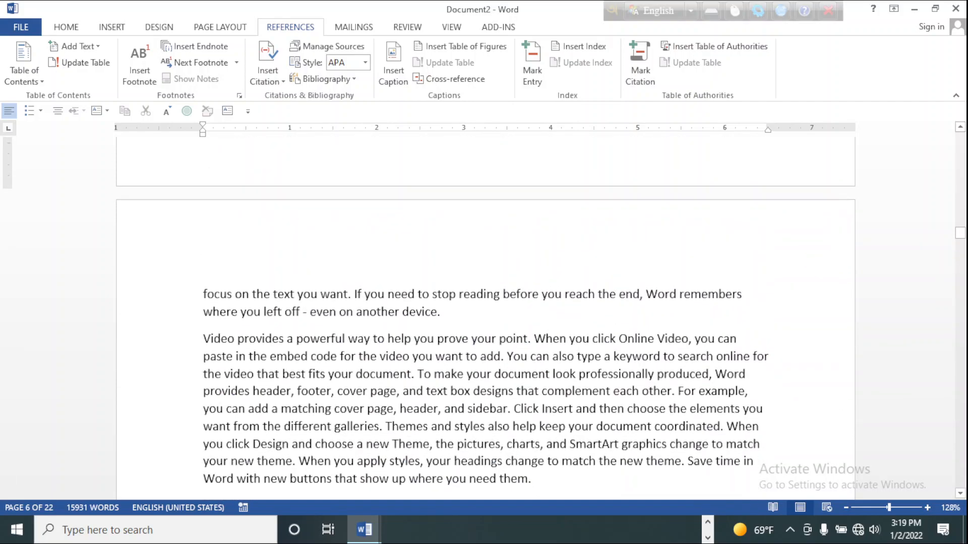
left_click(450, 316)
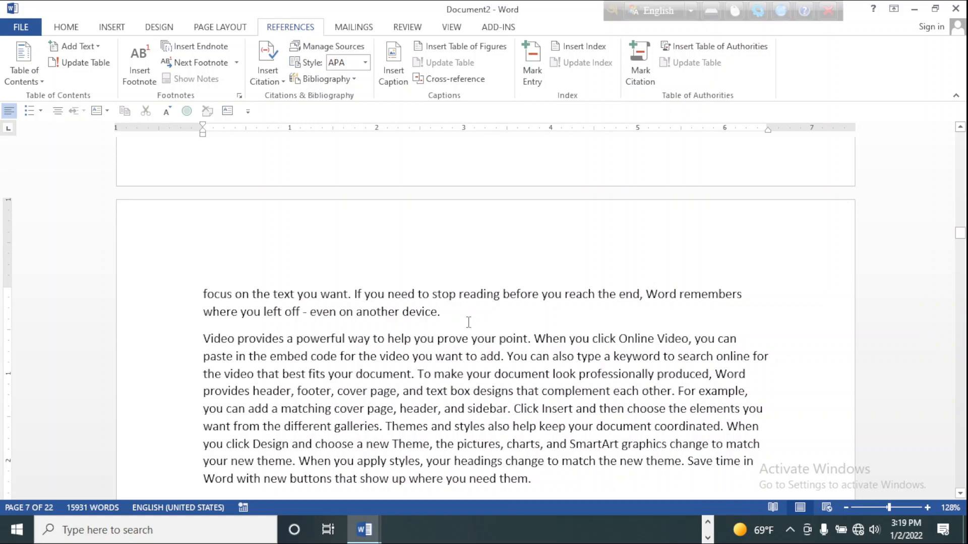
key("Return")
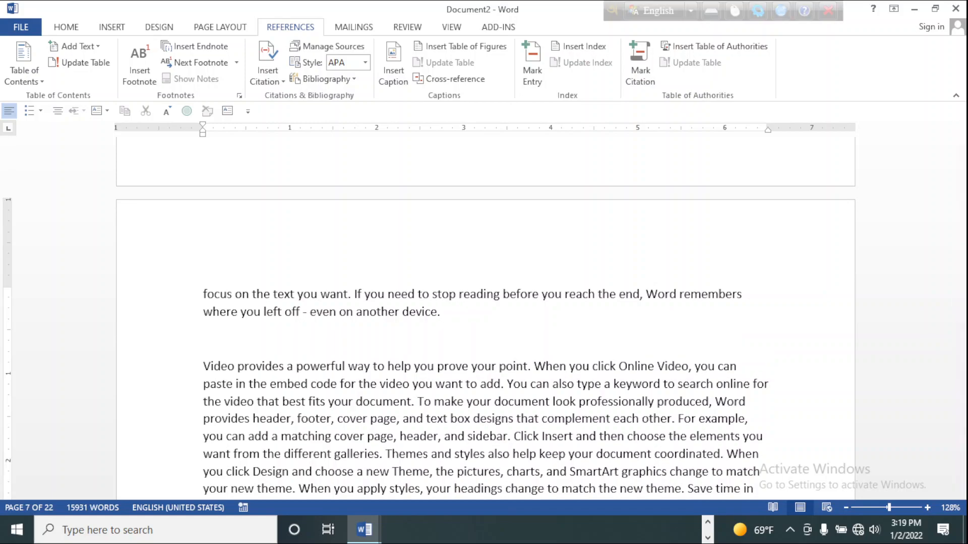
type("VGA CARD")
Step: Add the heading text "Printer" on a new line after the "Click Insert" paragraph on page 8
scroll(468, 323, "down", 15)
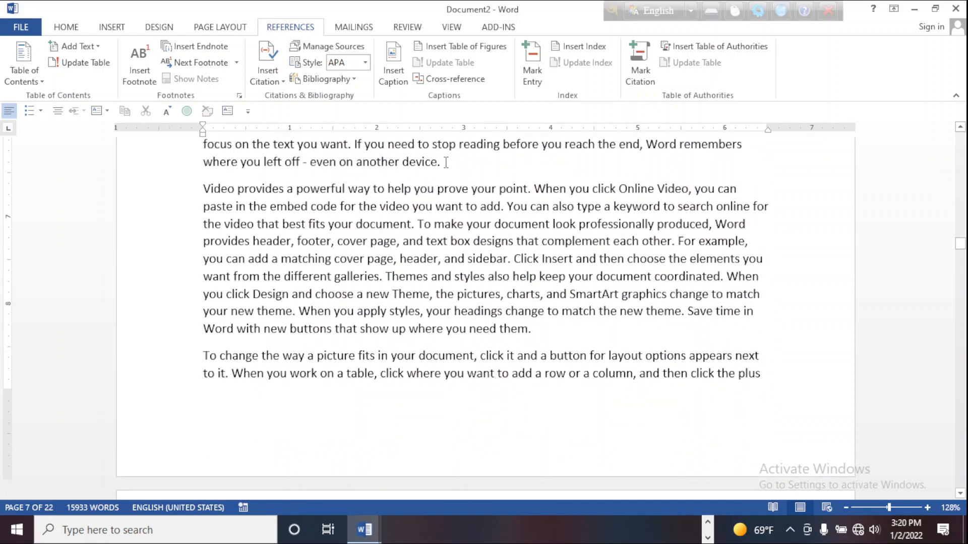
scroll(468, 171, "down", 8)
left_click(446, 292)
key("Return")
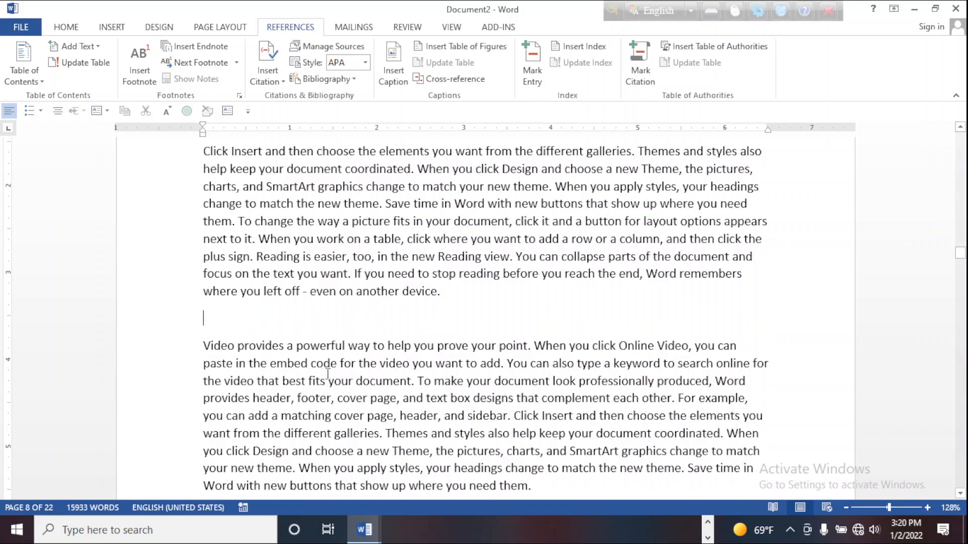
type("Printer")
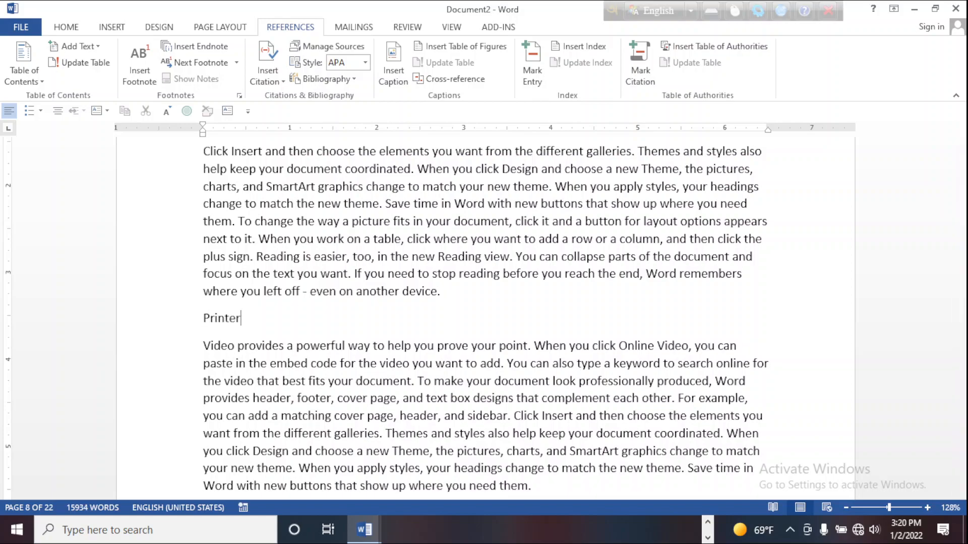
Step: Add the heading text "Scaner" on a new line after the first full "Video provides" paragraph on page 9
scroll(329, 378, "down", 15)
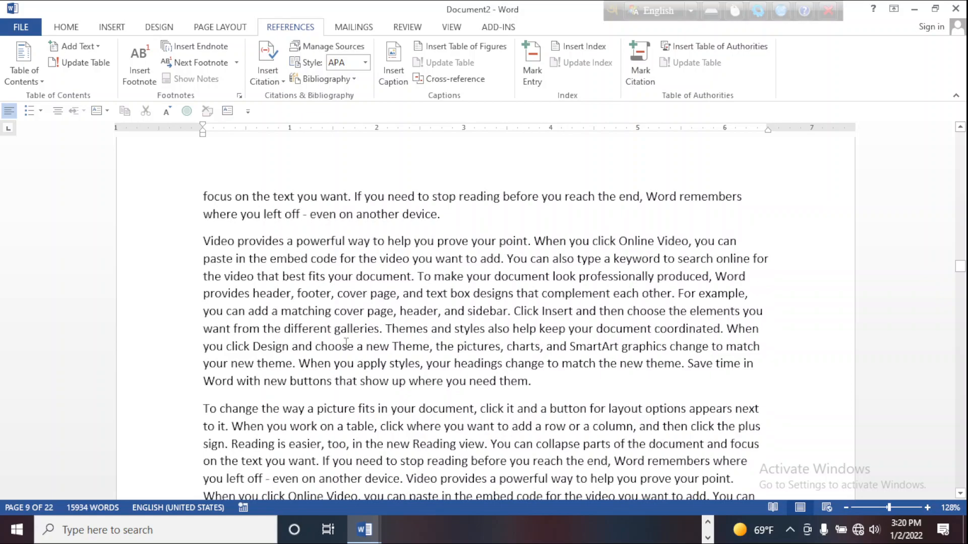
left_click(536, 384)
key("Return")
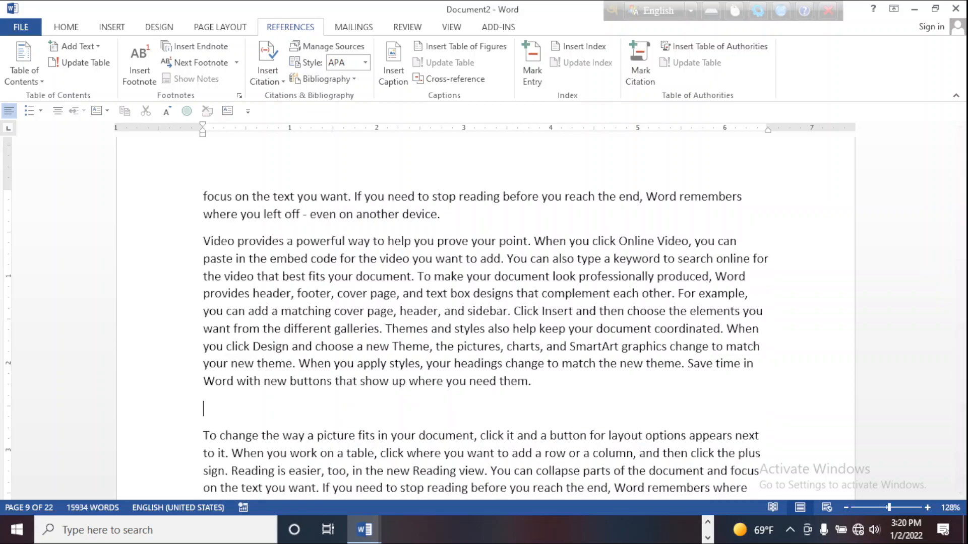
type("Scaner")
Step: Add the heading text "USE" on a new line after the last "Video provides" paragraph on page 9
scroll(582, 342, "down", 7)
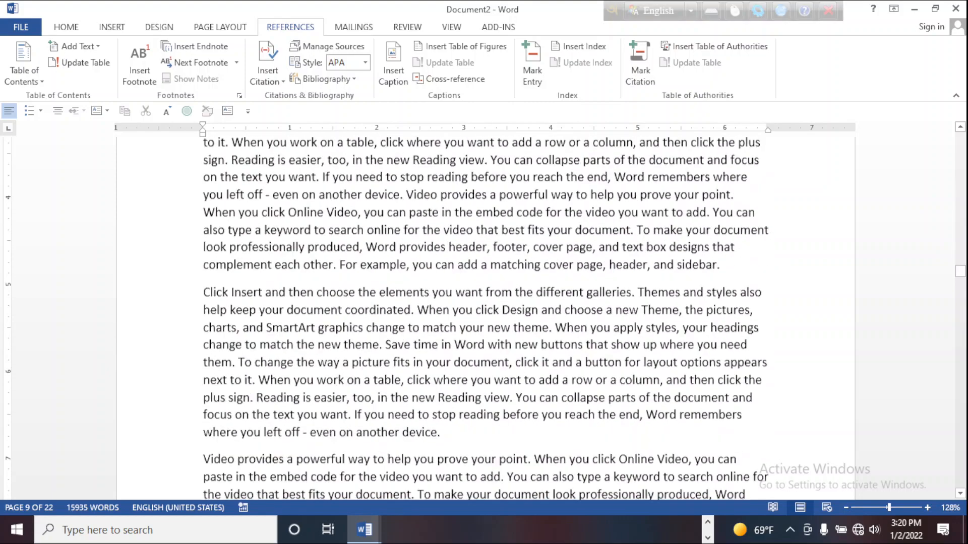
left_click(536, 459)
key("ctrl+Return")
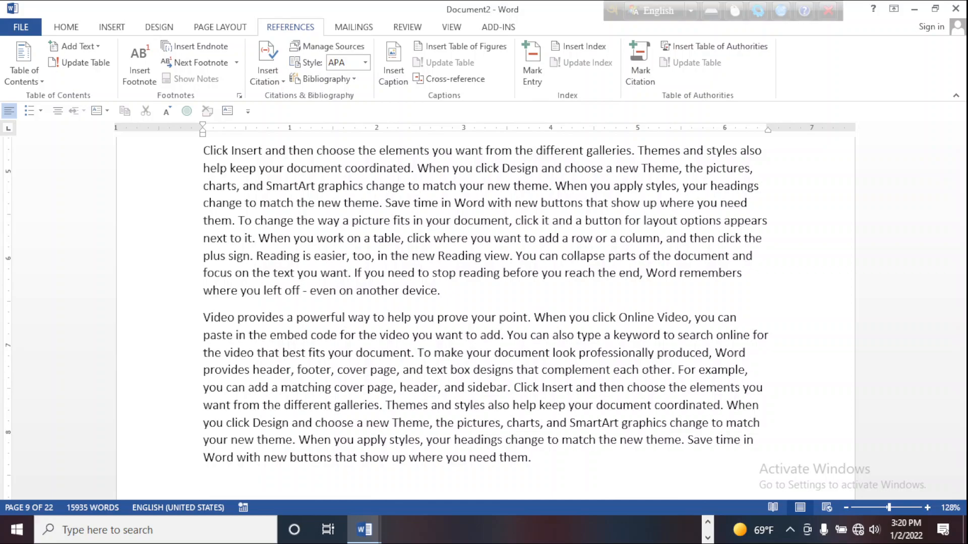
type("US")
type("E")
Step: Add the heading text "Plotter" on a new line after the "Video provides" paragraph on page 10
scroll(596, 458, "up", 5)
scroll(533, 393, "down", 3)
scroll(532, 393, "down", 5)
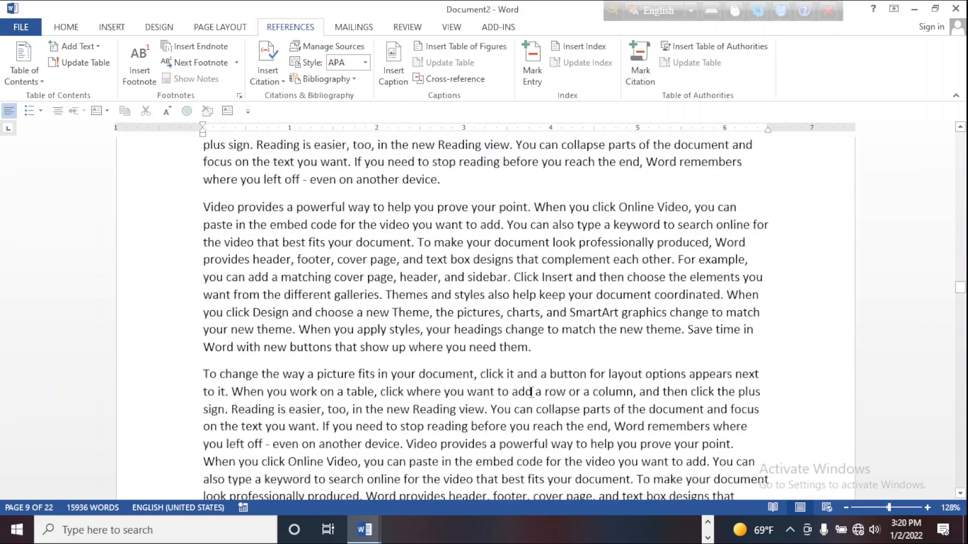
left_click(537, 285)
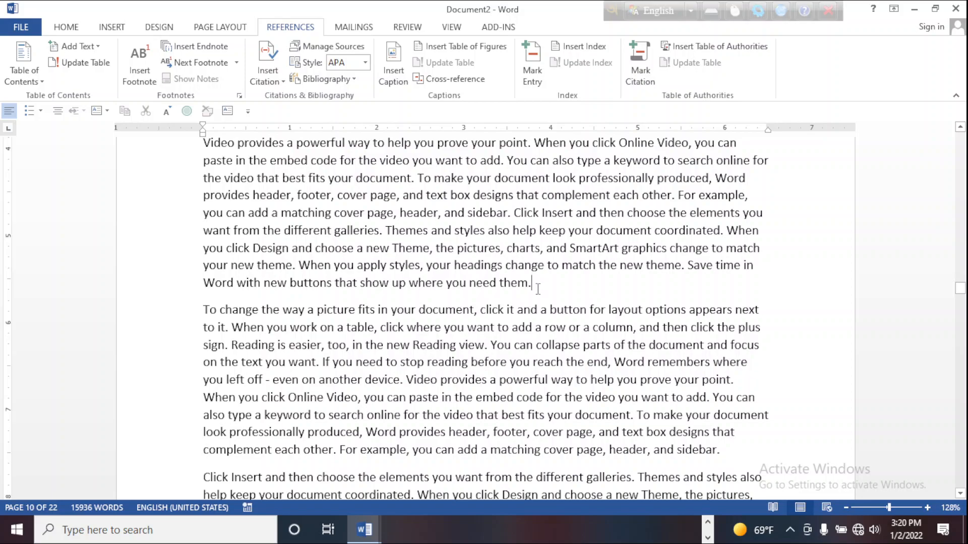
key("Return")
type("Plotter")
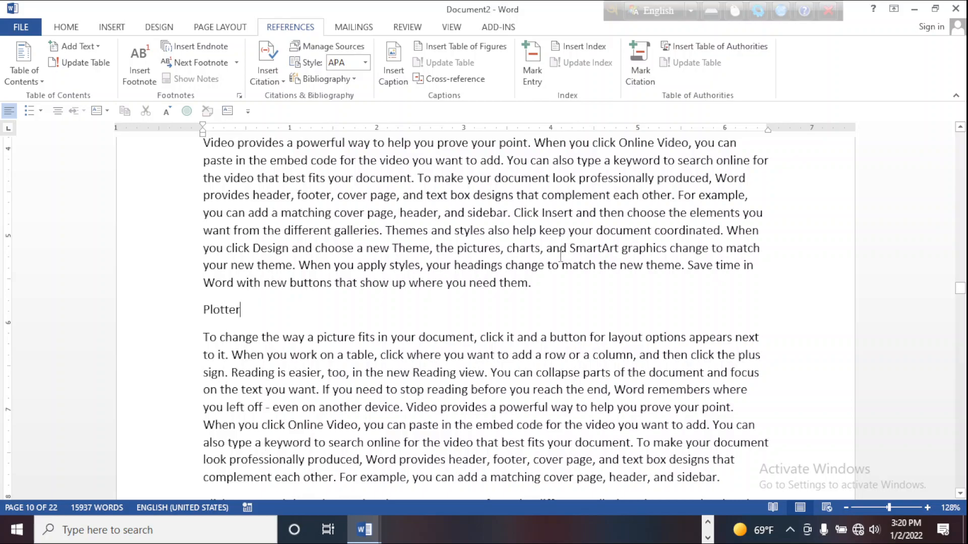
Step: Insert an empty line after the first full "To change the way" paragraph on page 11
scroll(545, 270, "down", 10)
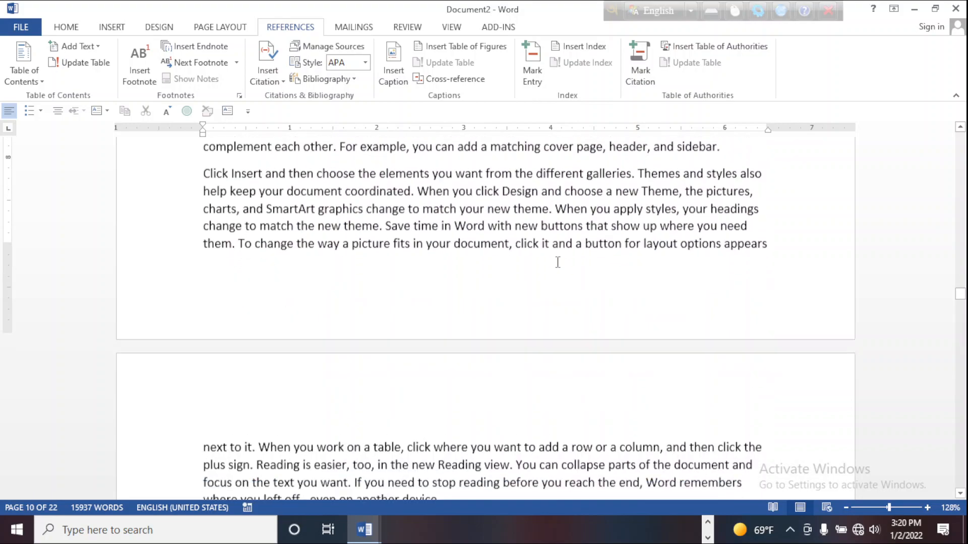
scroll(545, 269, "down", 1)
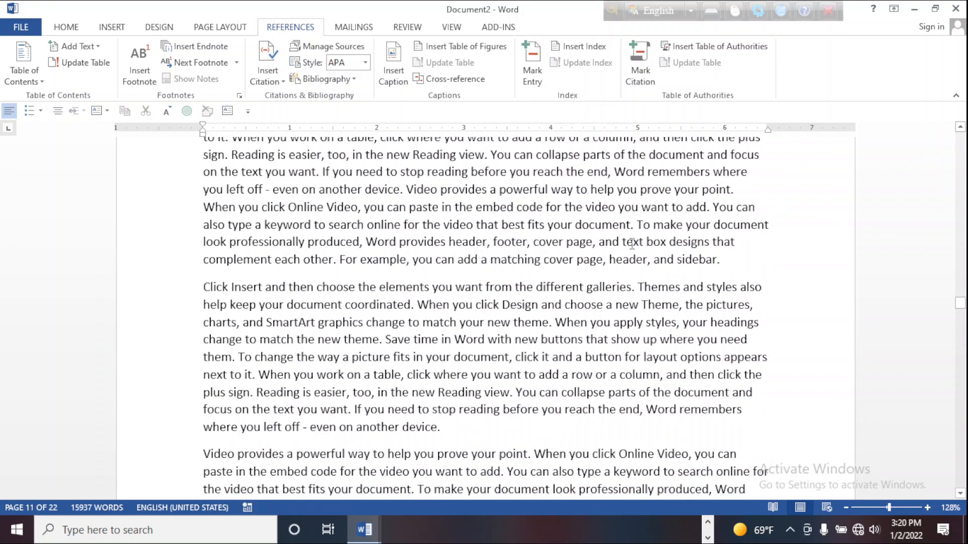
left_click(725, 261)
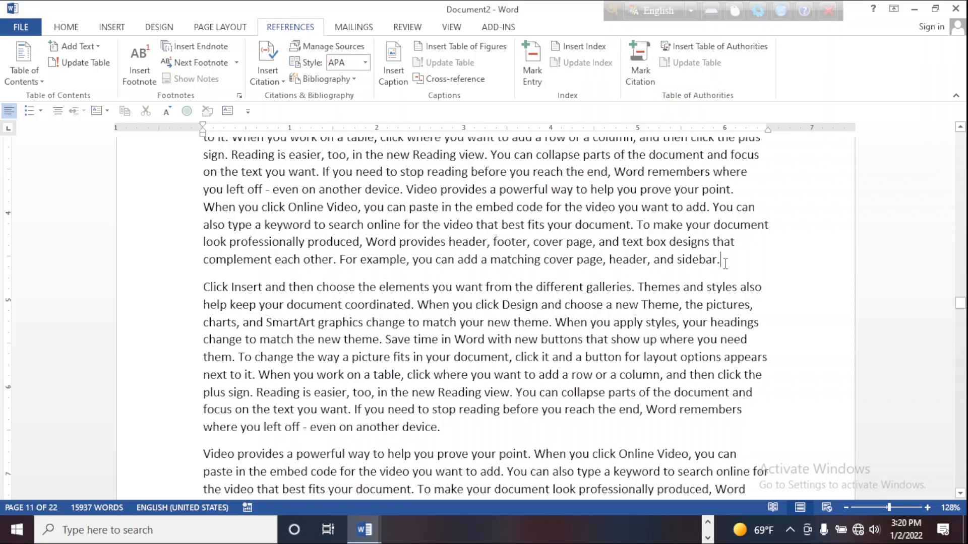
key("Return")
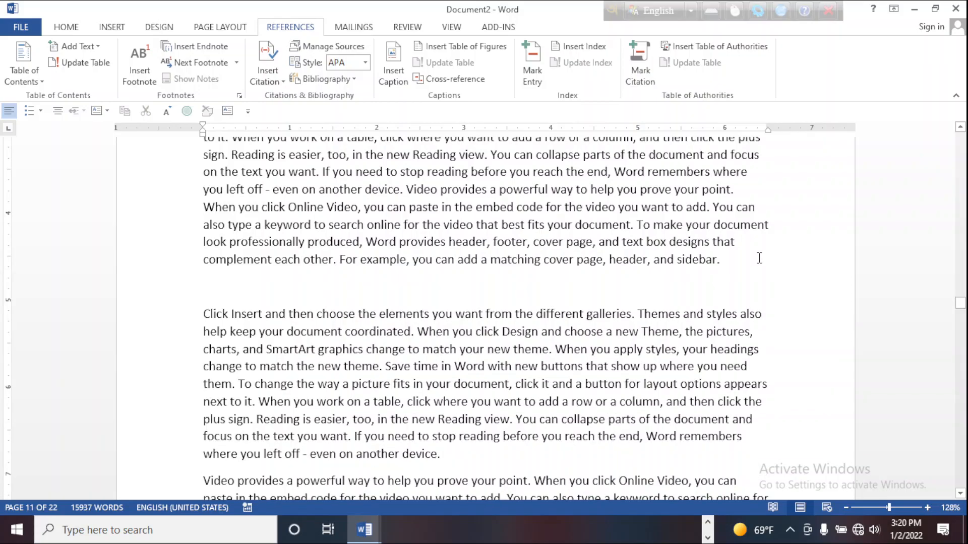
Step: Apply the Heading 1 style to the "Computer" line at the start of the document
scroll(596, 297, "up", 20)
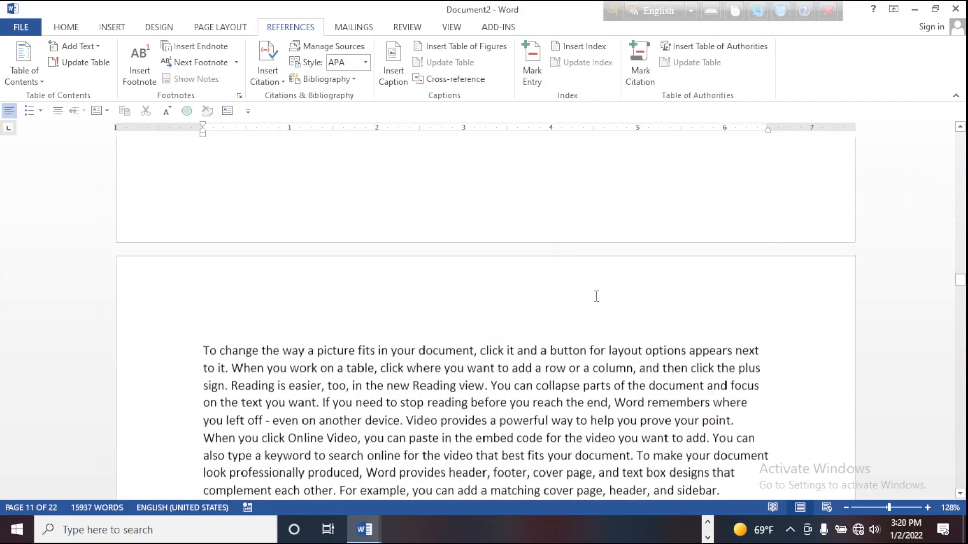
scroll(596, 296, "up", 20)
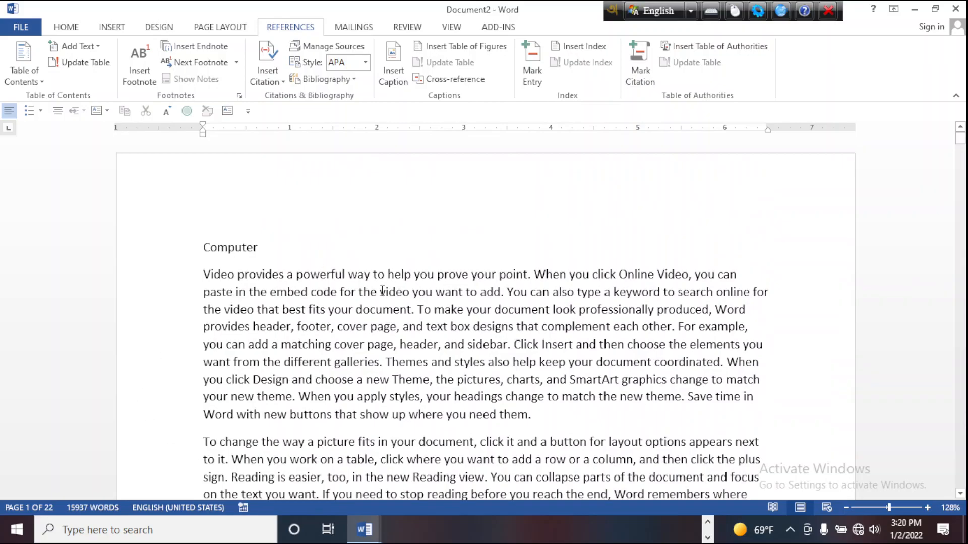
scroll(252, 255, "down", 15)
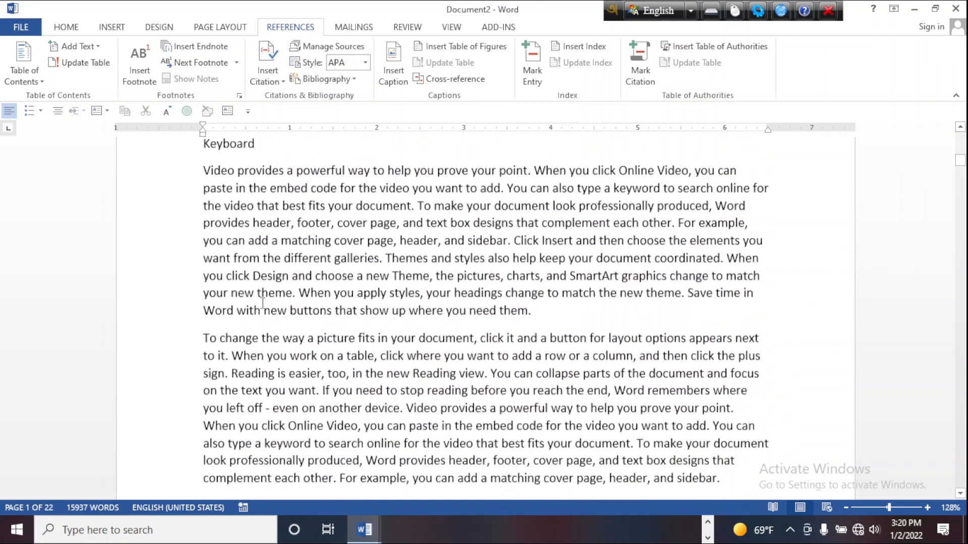
scroll(262, 304, "up", 10)
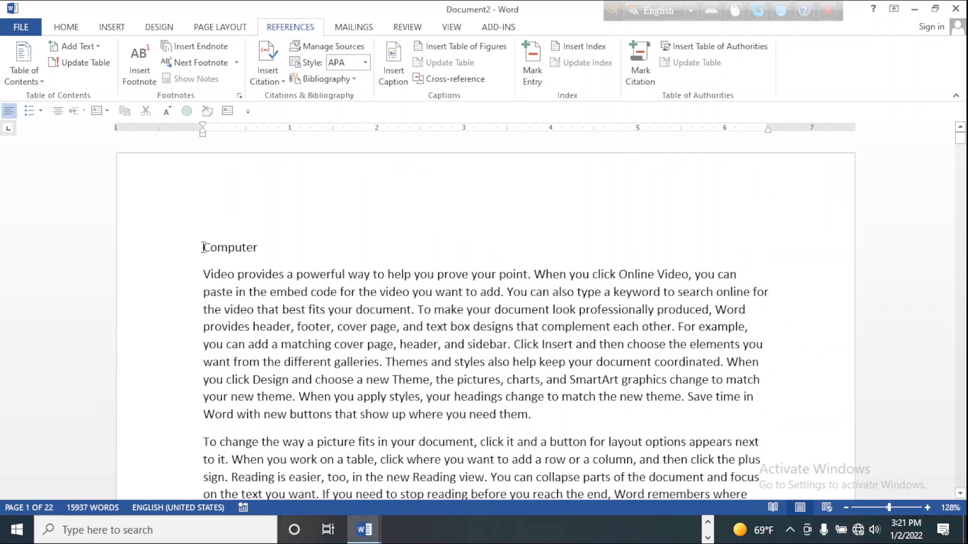
left_click_drag(238, 247, 269, 247)
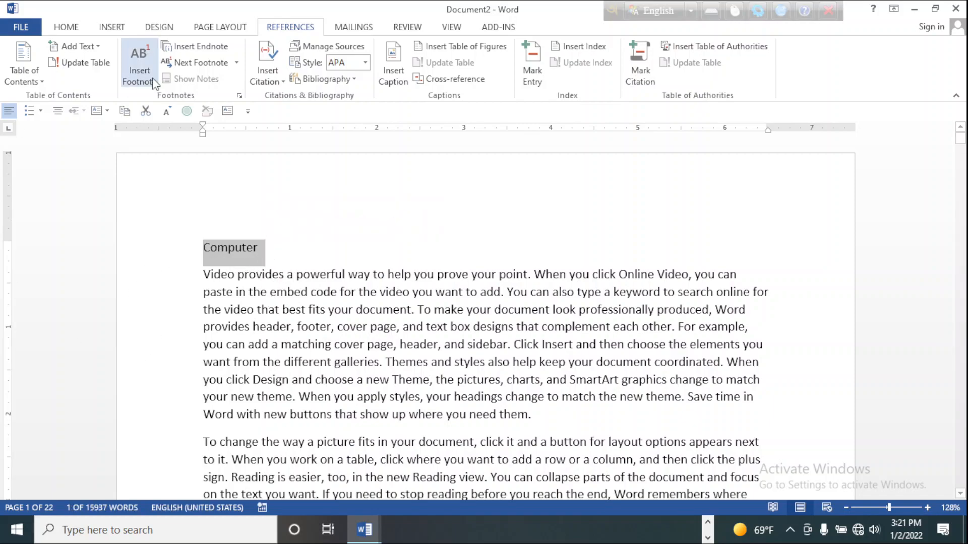
left_click(67, 27)
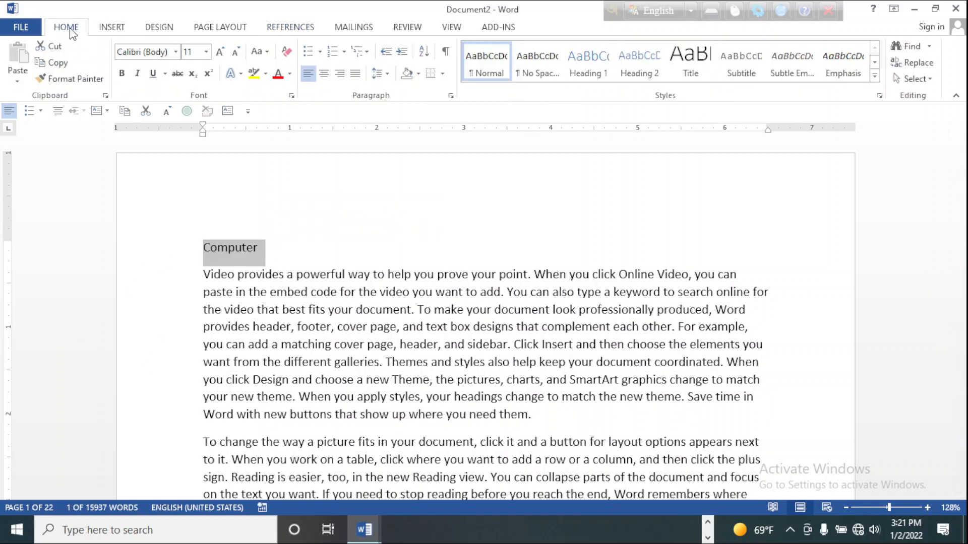
left_click(591, 68)
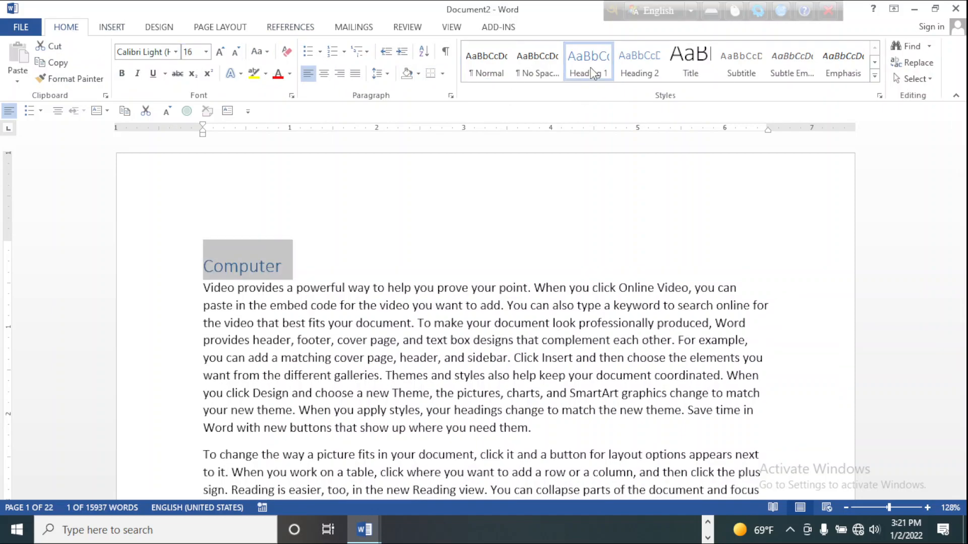
Step: Apply the Heading 2 style to the "Monitor" line on page 1
scroll(270, 244, "down", 15)
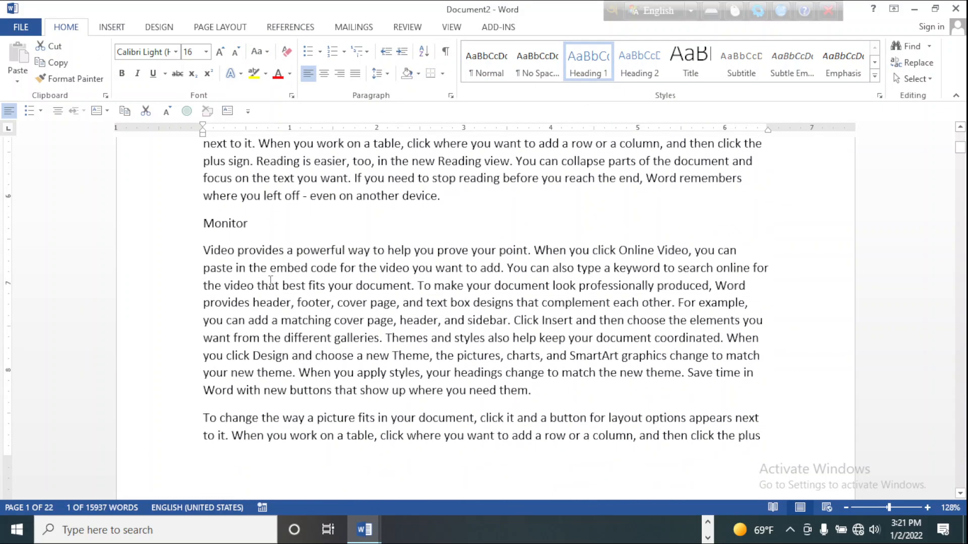
left_click(184, 221)
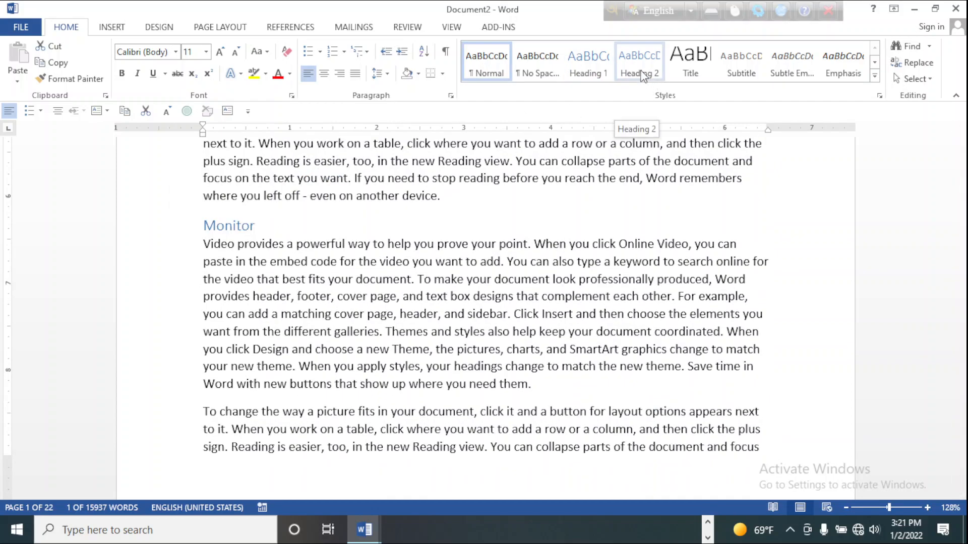
left_click(640, 73)
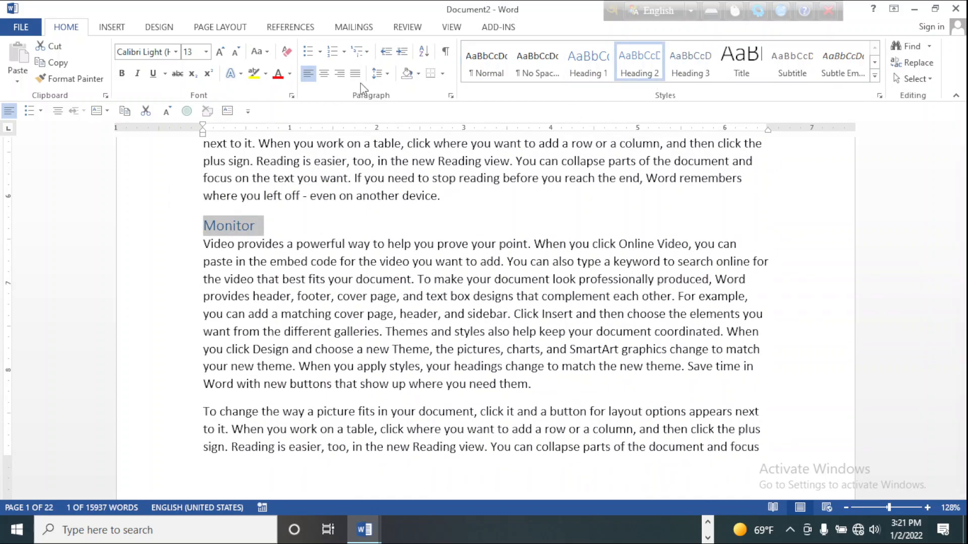
Step: Apply the Heading 3 style to the "Keyboard" line on page 2
scroll(309, 232, "down", 10)
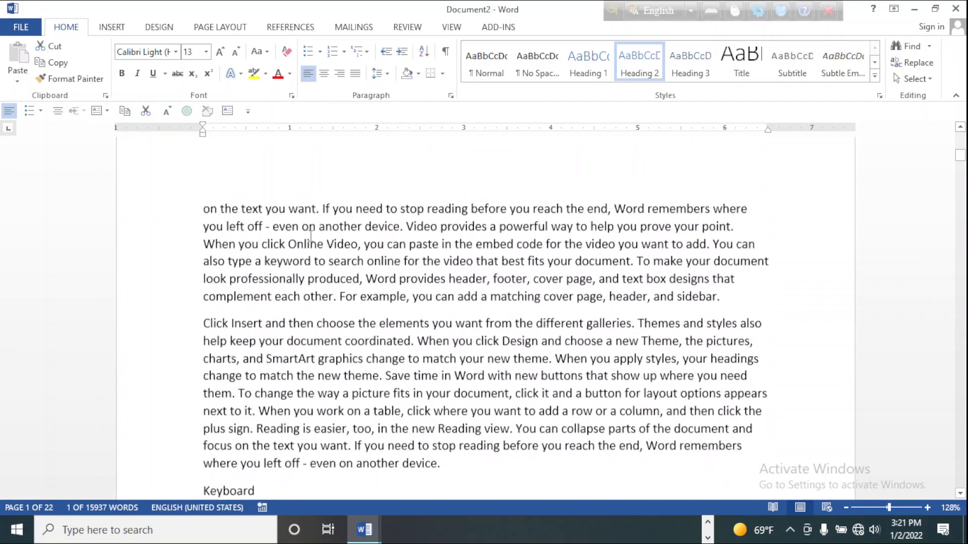
scroll(281, 246, "down", 2)
left_click(183, 255)
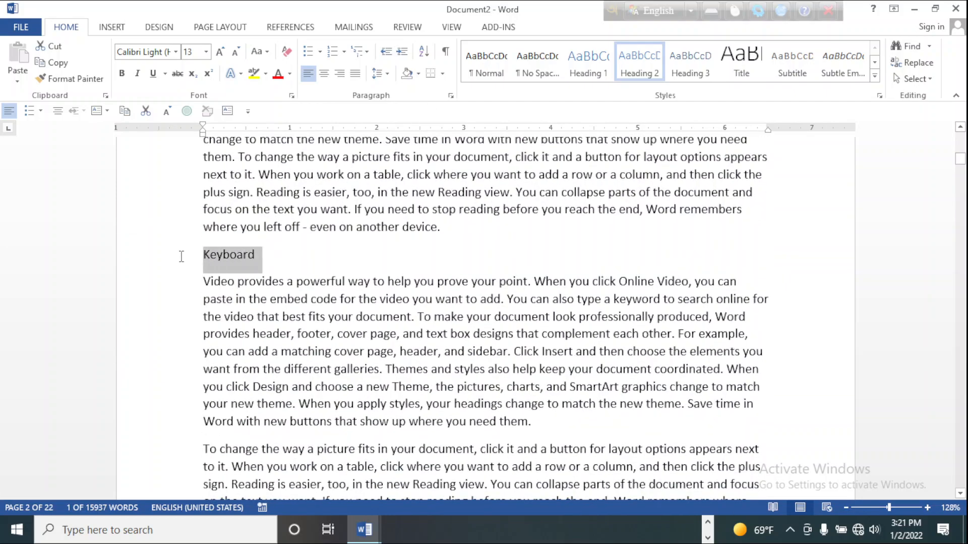
left_click(694, 72)
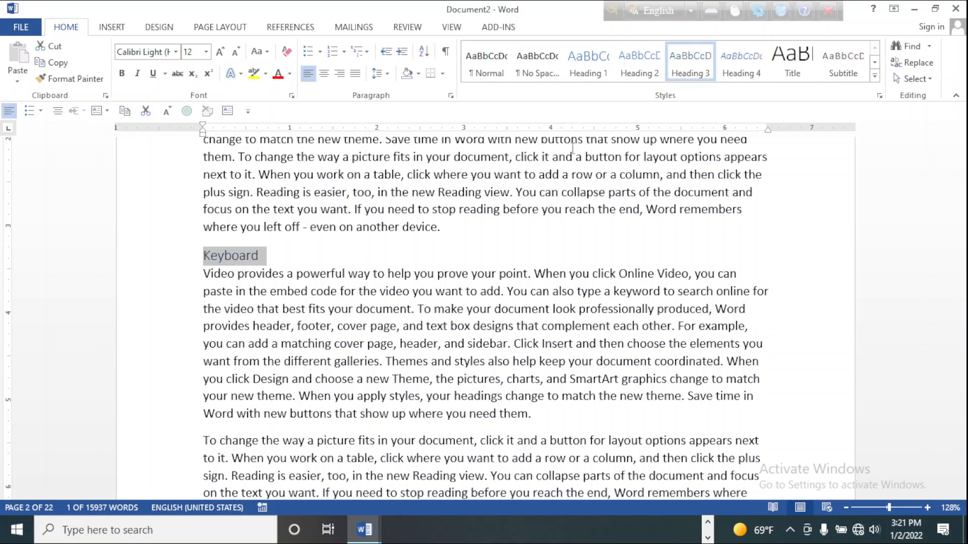
Step: Apply the Heading 4 style to the "Mouse" line on page 3
scroll(462, 215, "down", 8)
scroll(461, 216, "down", 2)
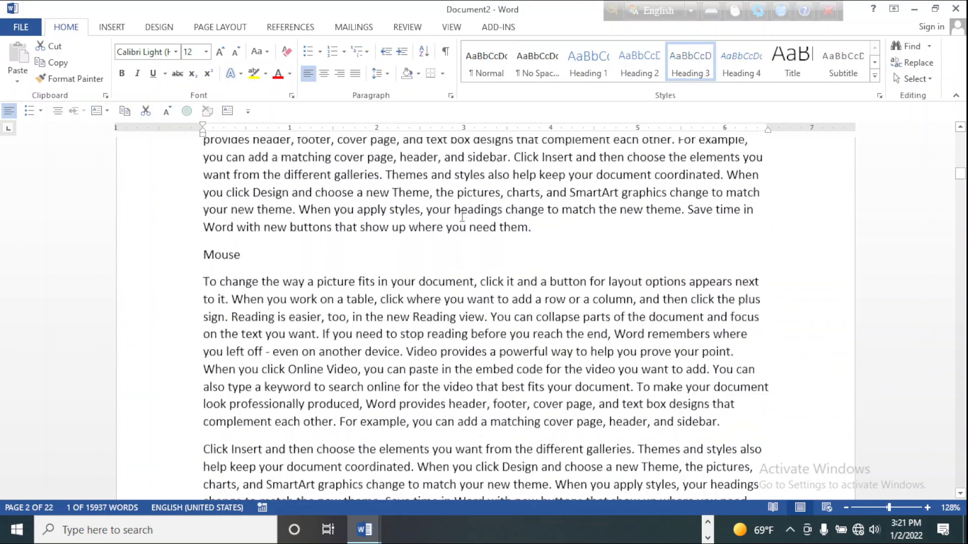
left_click(176, 245)
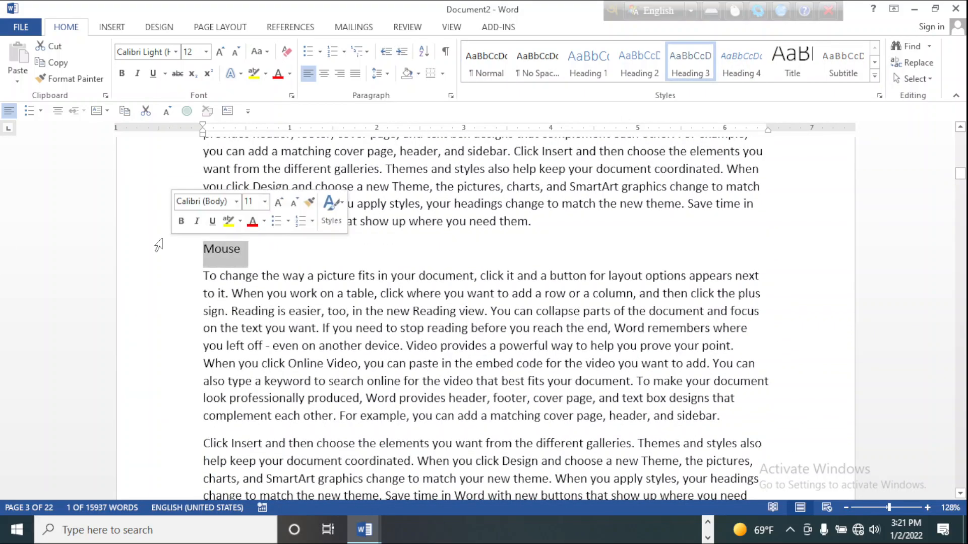
left_click(742, 71)
Step: Apply the Heading 1 style to the "Motherboard" line on page 4
scroll(402, 222, "down", 12)
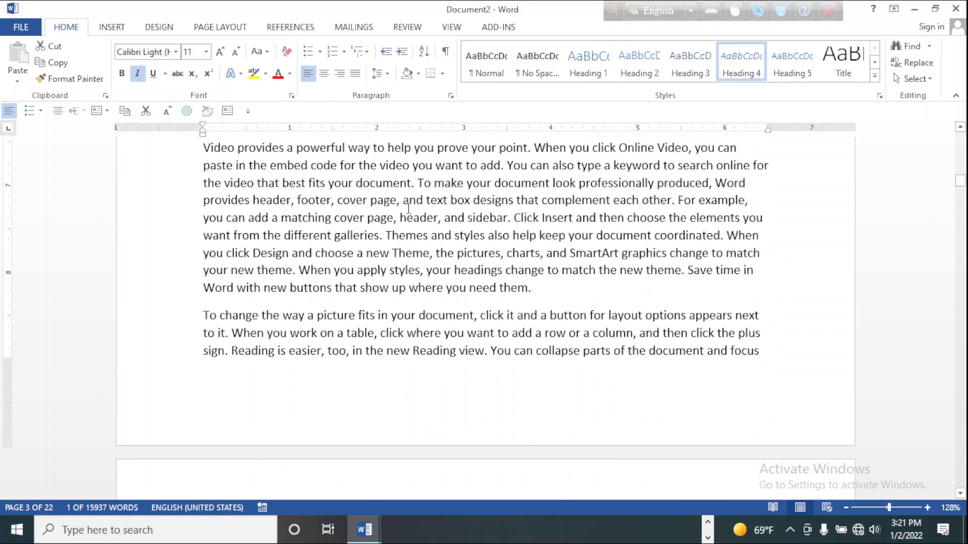
scroll(320, 265, "down", 2)
left_click_drag(301, 161, 156, 156)
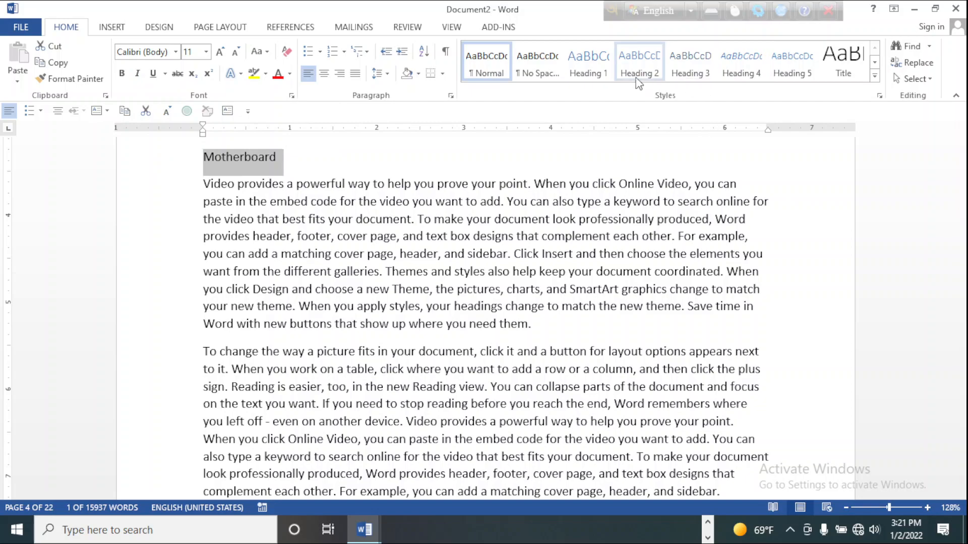
left_click(579, 76)
Step: Apply the Heading 2 style to the "RAM" line on page 5
scroll(471, 210, "down", 10)
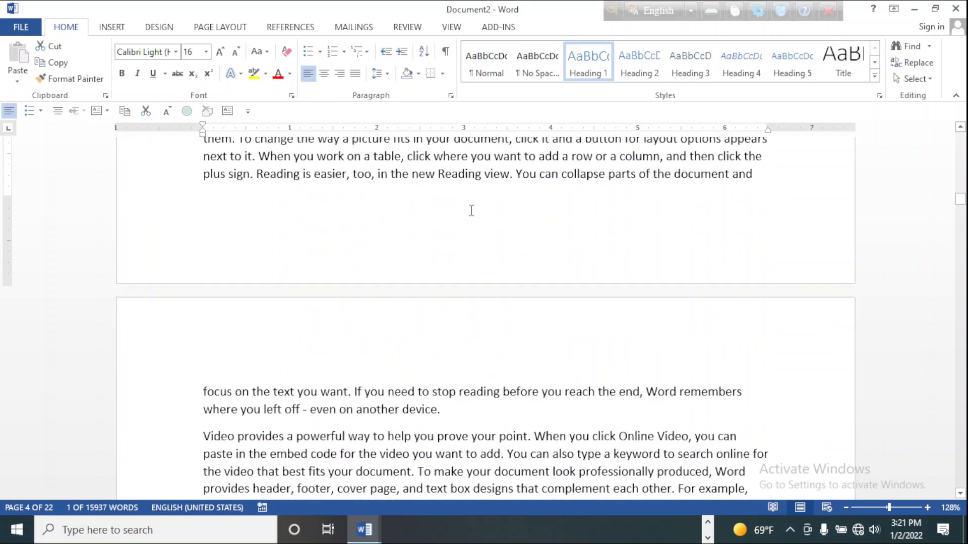
scroll(471, 211, "down", 3)
left_click_drag(246, 264, 151, 264)
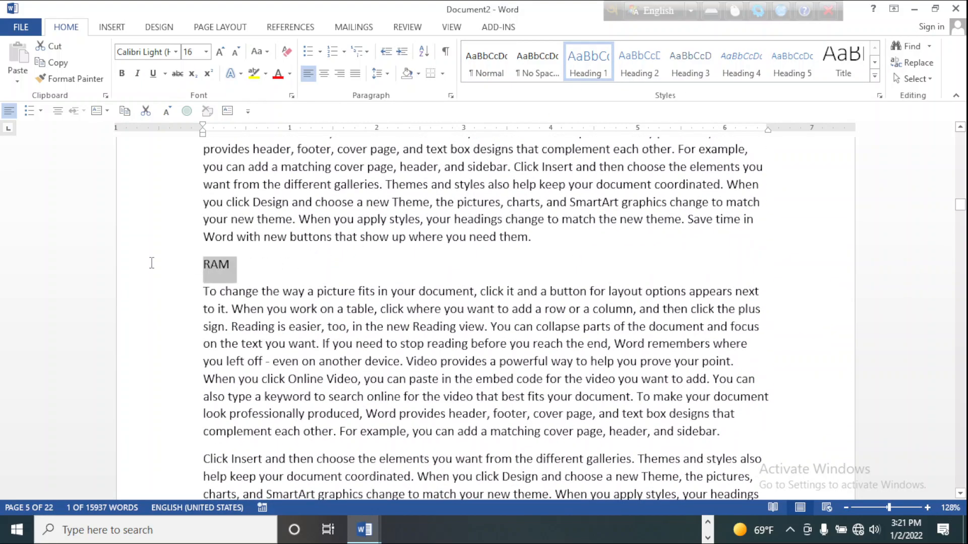
left_click(640, 66)
Step: Apply the Heading 3 style to the "Hard Desk" line on page 6
scroll(361, 253, "down", 10)
scroll(361, 252, "down", 3)
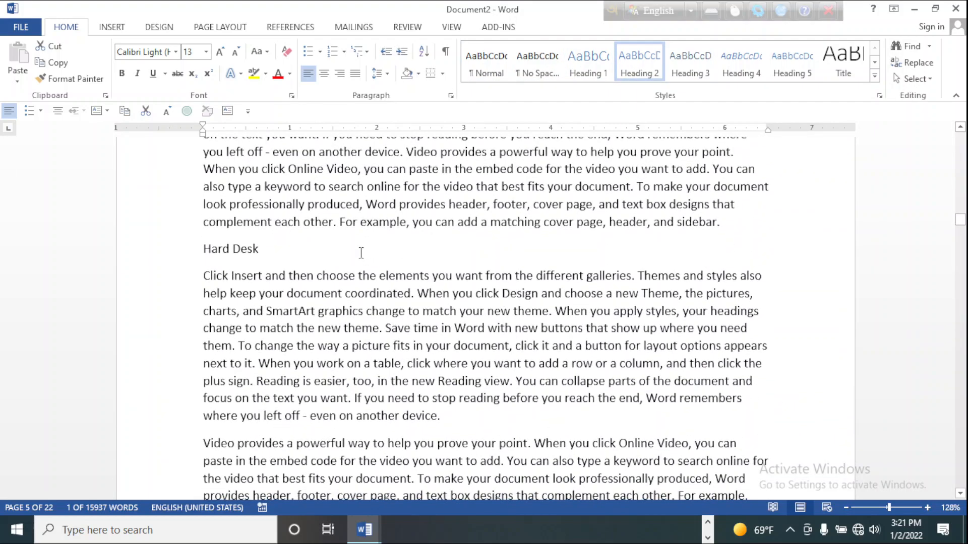
left_click_drag(276, 253, 189, 259)
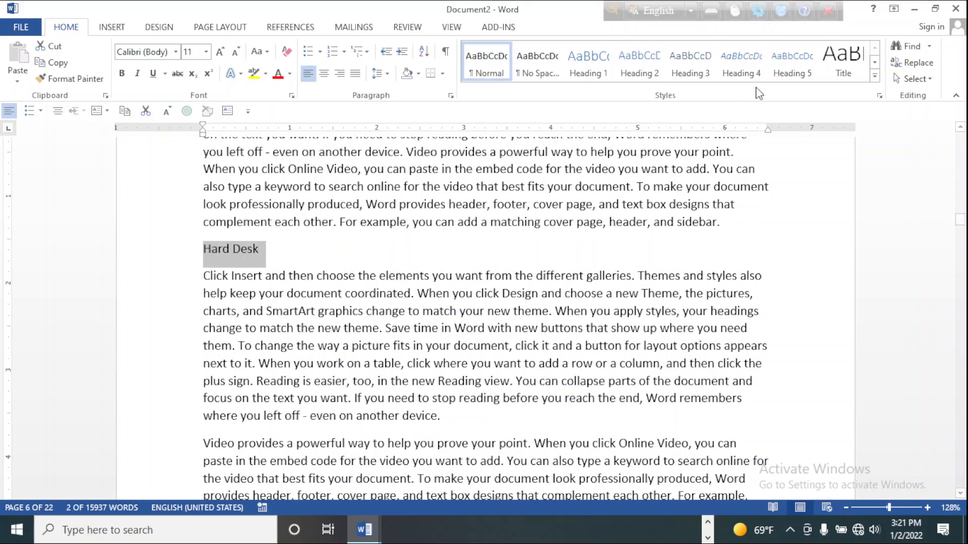
left_click(689, 68)
Step: Apply the Heading 1 style to the "Printer" line on page 8
scroll(405, 293, "down", 9)
scroll(405, 292, "down", 15)
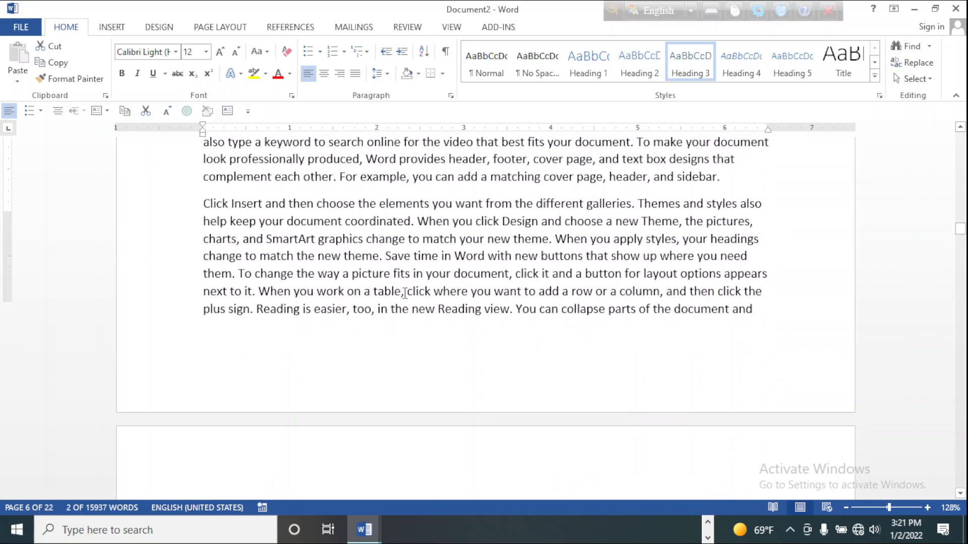
scroll(404, 293, "down", 10)
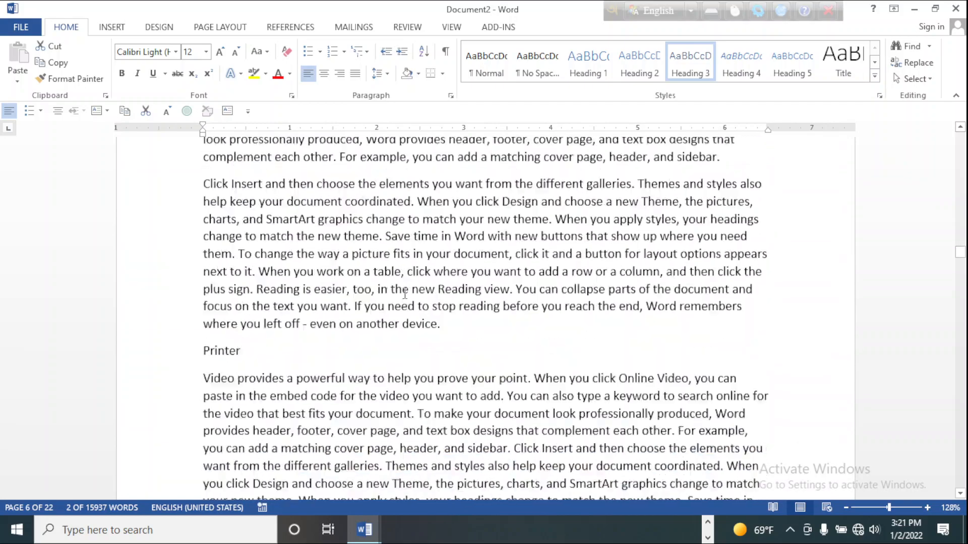
left_click(158, 206)
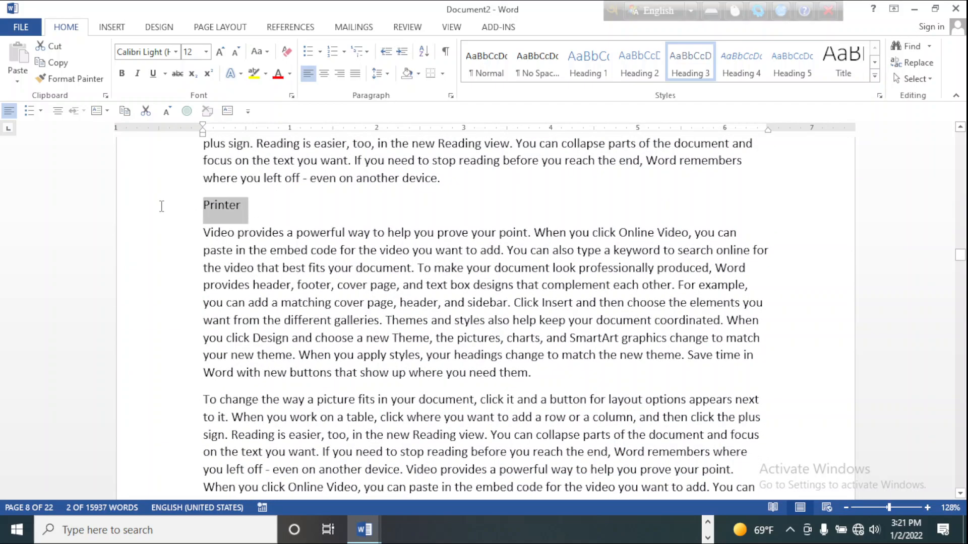
left_click(583, 74)
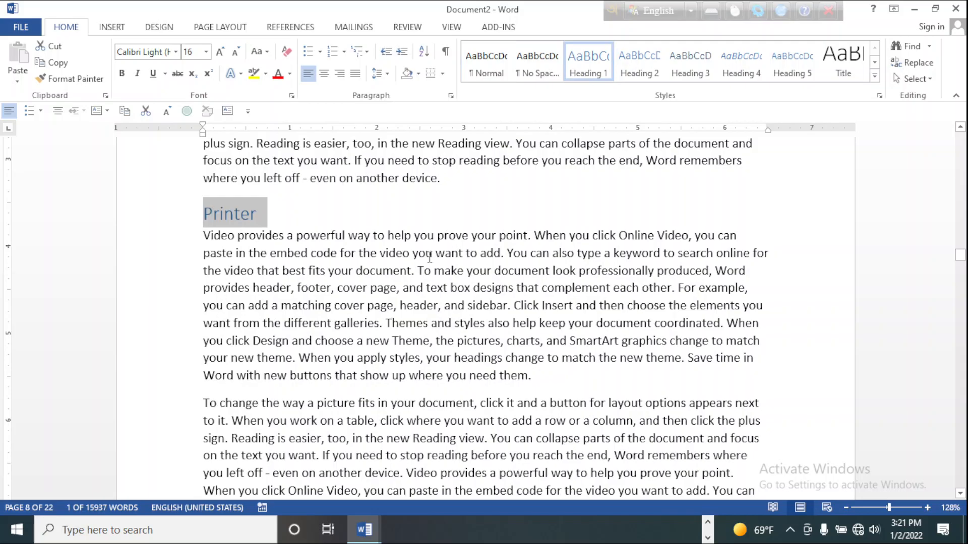
Step: Apply the Heading 2 style to the "Scaner" line on page 9
scroll(429, 258, "down", 15)
scroll(429, 259, "down", 8)
scroll(312, 269, "up", 1)
left_click_drag(243, 313, 201, 314)
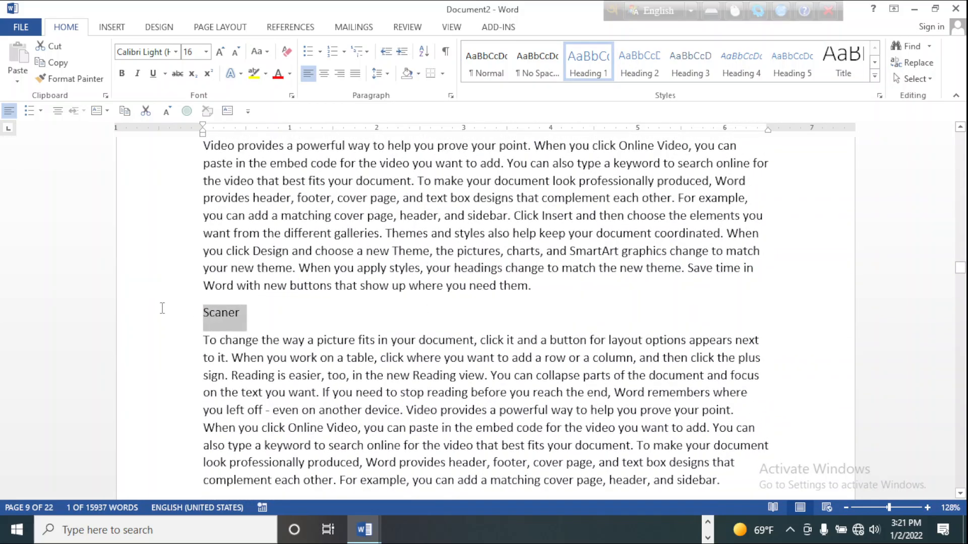
left_click(639, 65)
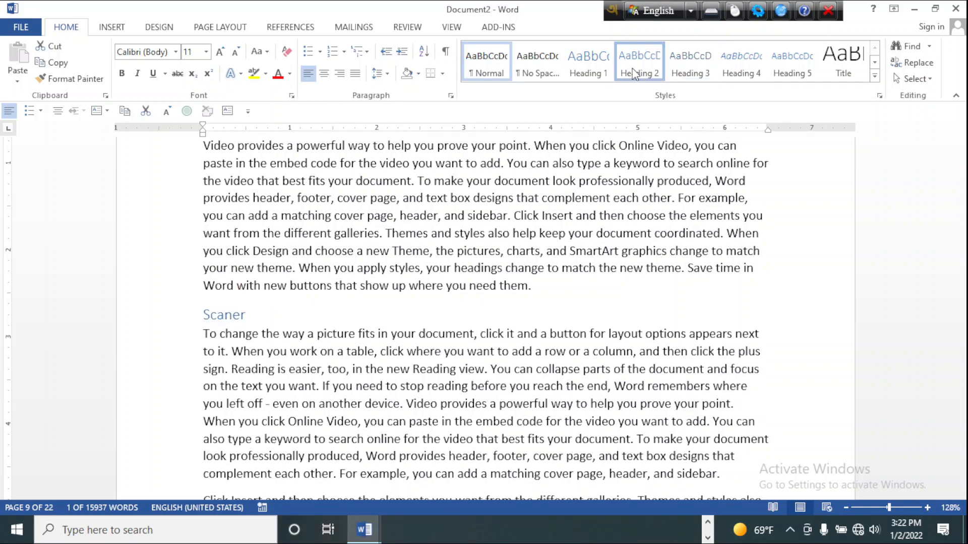
Step: Apply the Heading 3 style to the "USB" line at the end of page 9
scroll(432, 224, "down", 6)
scroll(432, 224, "down", 6)
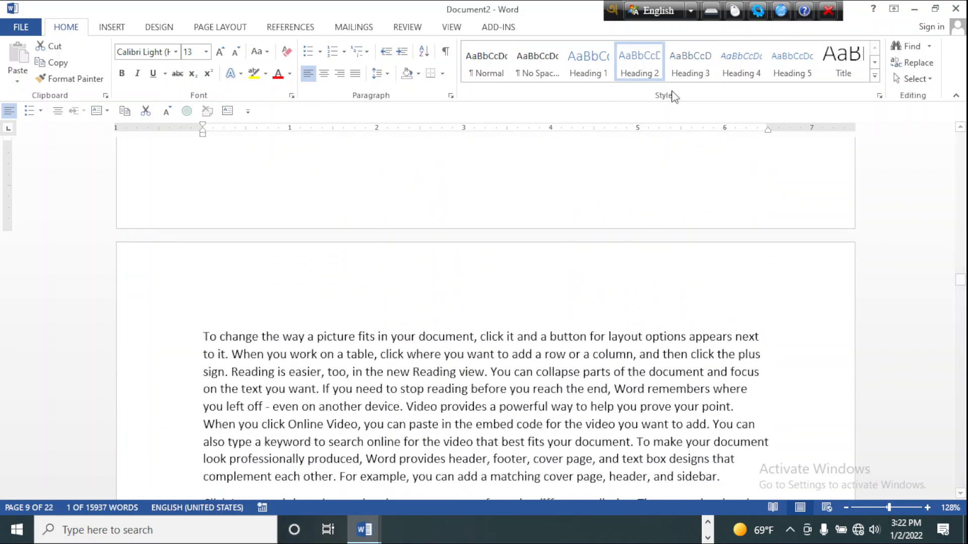
scroll(575, 210, "up", 2)
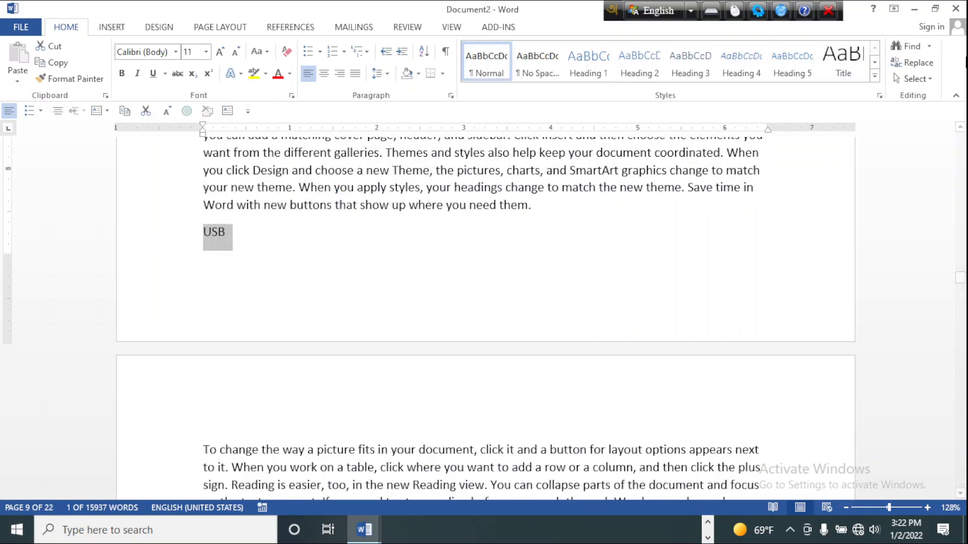
left_click(690, 68)
Step: Apply the Heading 4 style to the "Plotter" line on page 10
scroll(377, 379, "down", 12)
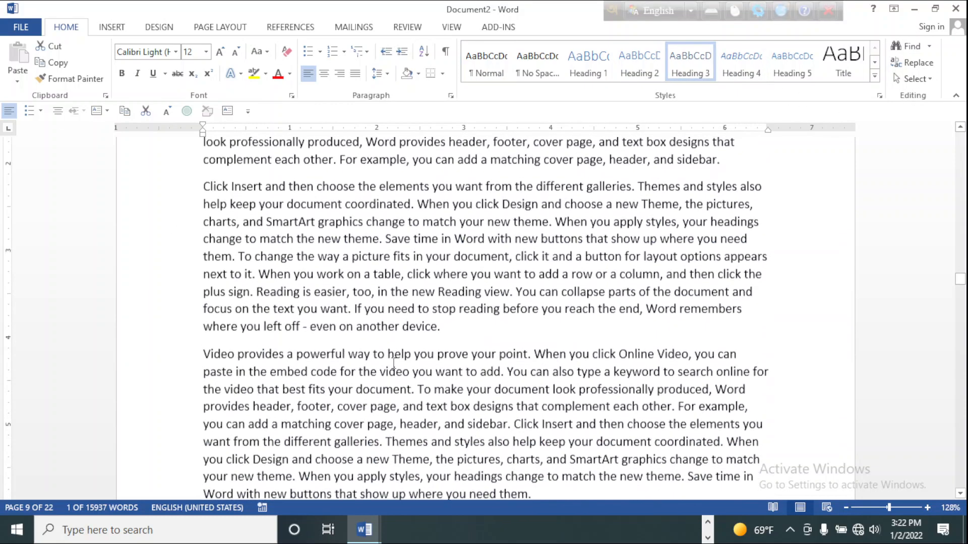
scroll(394, 363, "up", 3)
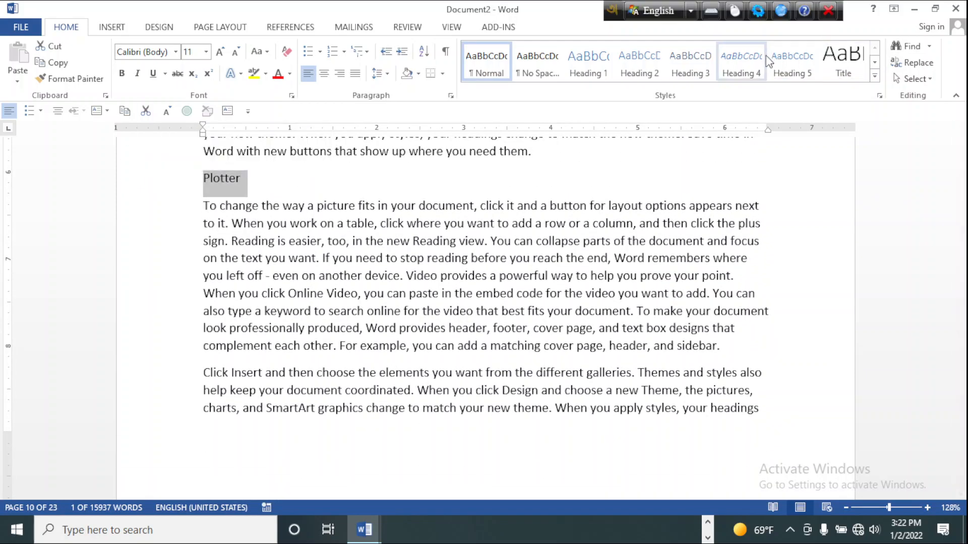
left_click(742, 70)
Step: Check the rest of the document for unstyled heading lines and return to the "Computer" heading at the start
scroll(448, 278, "down", 12)
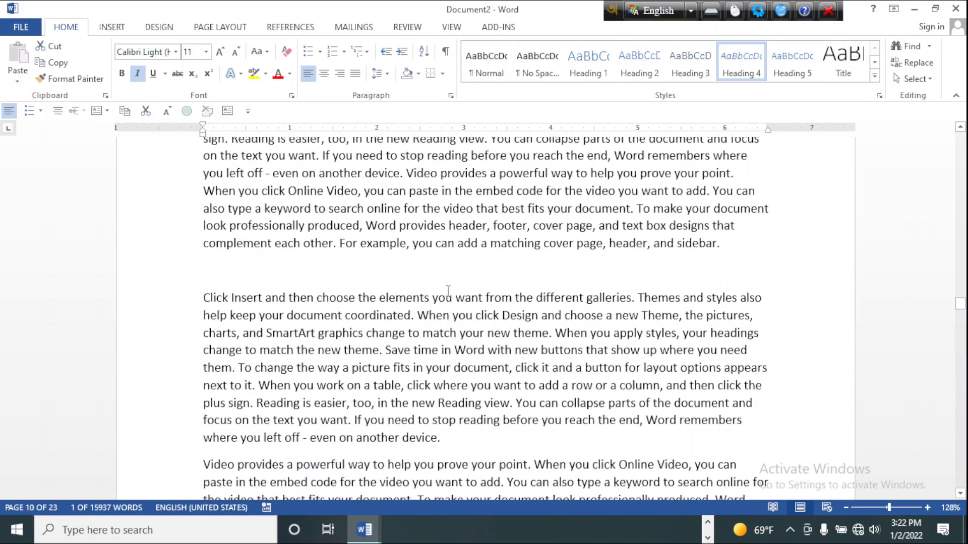
scroll(447, 292, "down", 20)
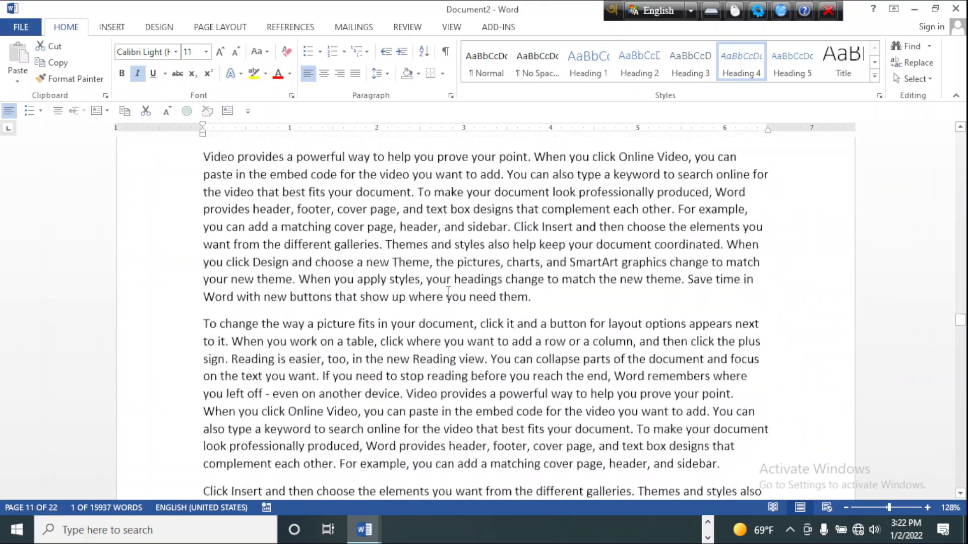
scroll(447, 295, "up", 15)
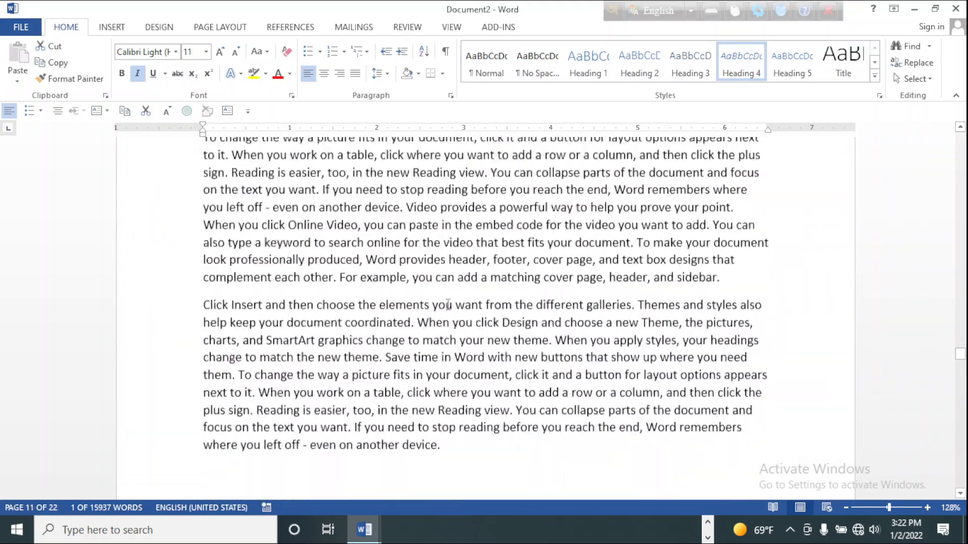
scroll(447, 305, "up", 3)
scroll(447, 305, "down", 8)
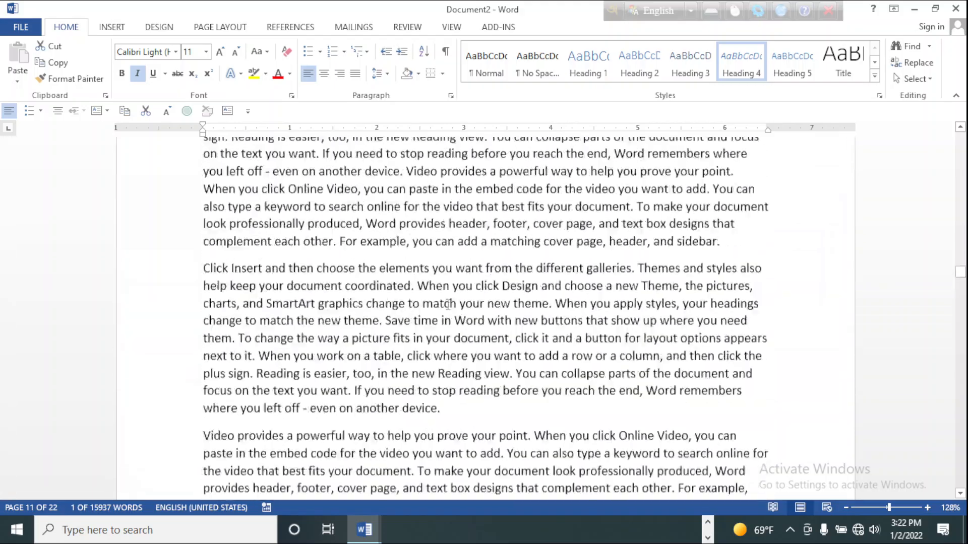
scroll(447, 305, "up", 20)
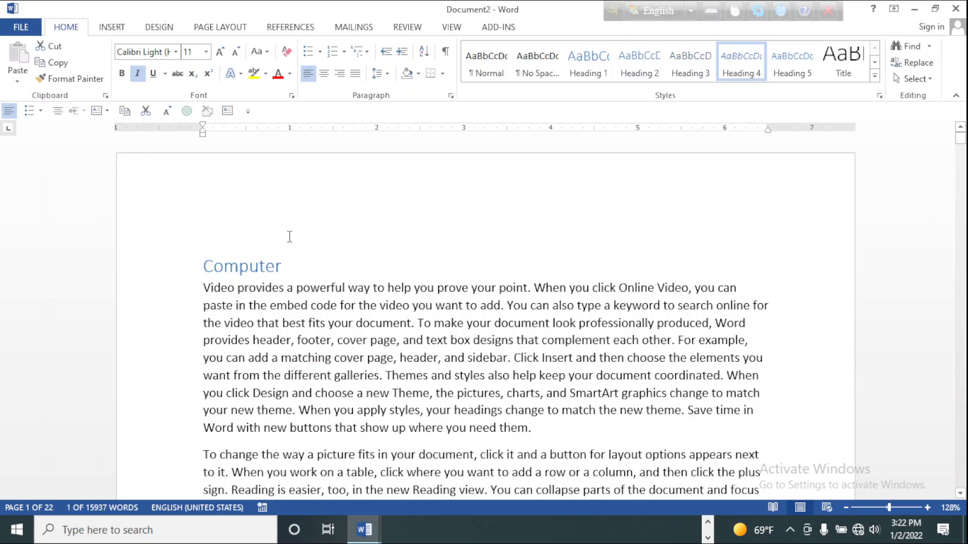
scroll(305, 264, "down", 20)
scroll(307, 268, "up", 20)
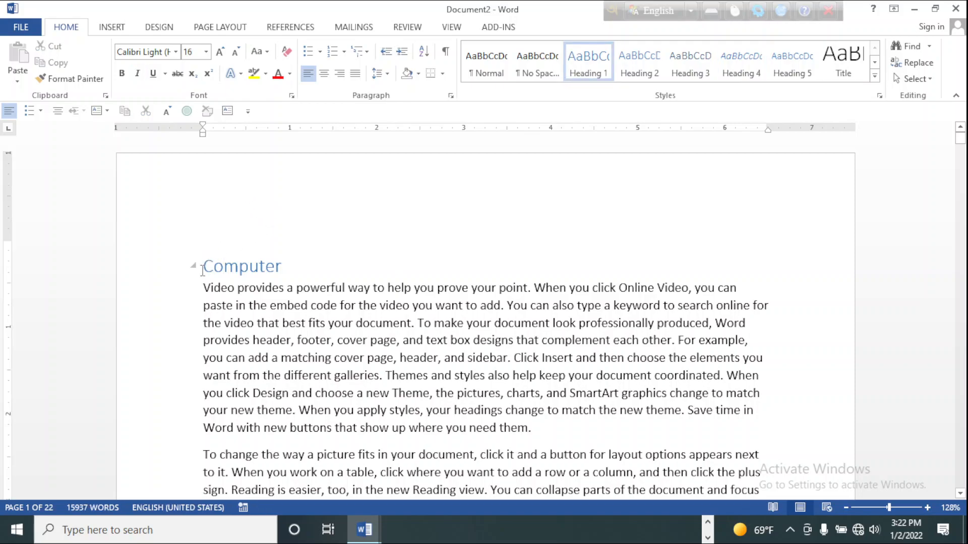
Step: Add two empty lines above the "Computer" heading and insert the Automatic Table 1 table of contents there
key("Return")
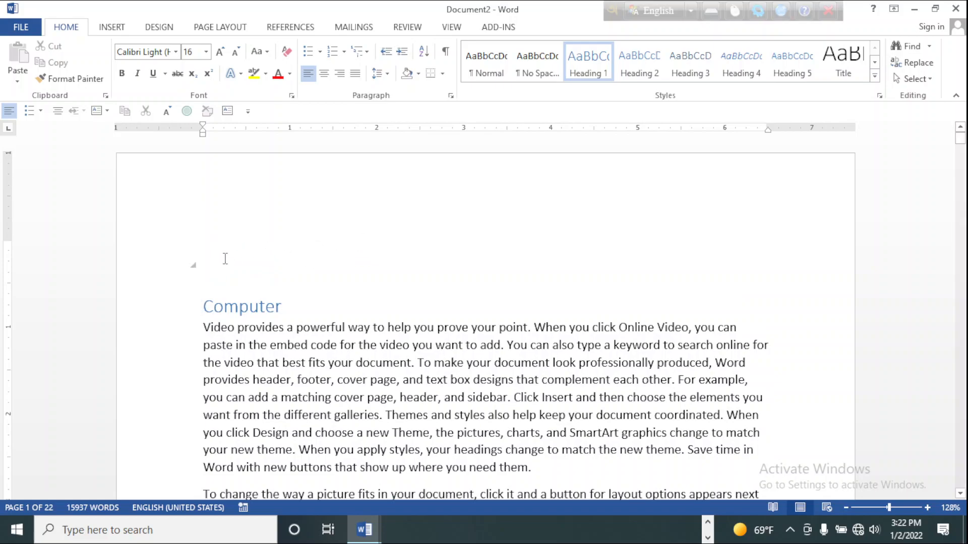
key("Return")
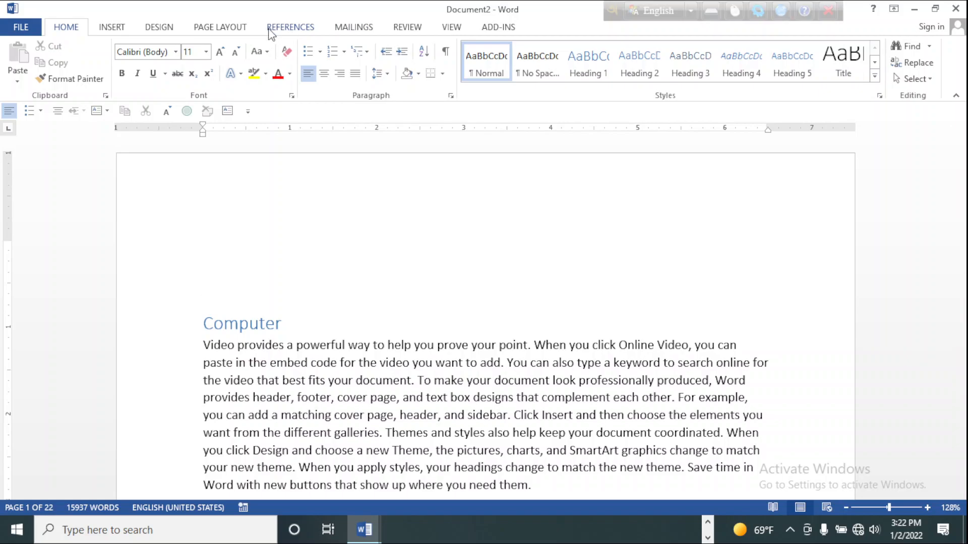
left_click(282, 29)
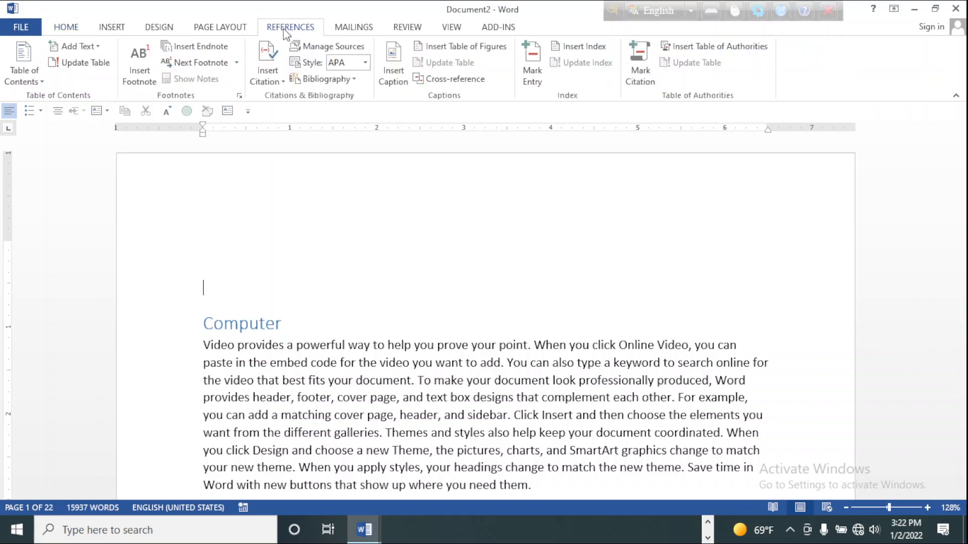
left_click(45, 82)
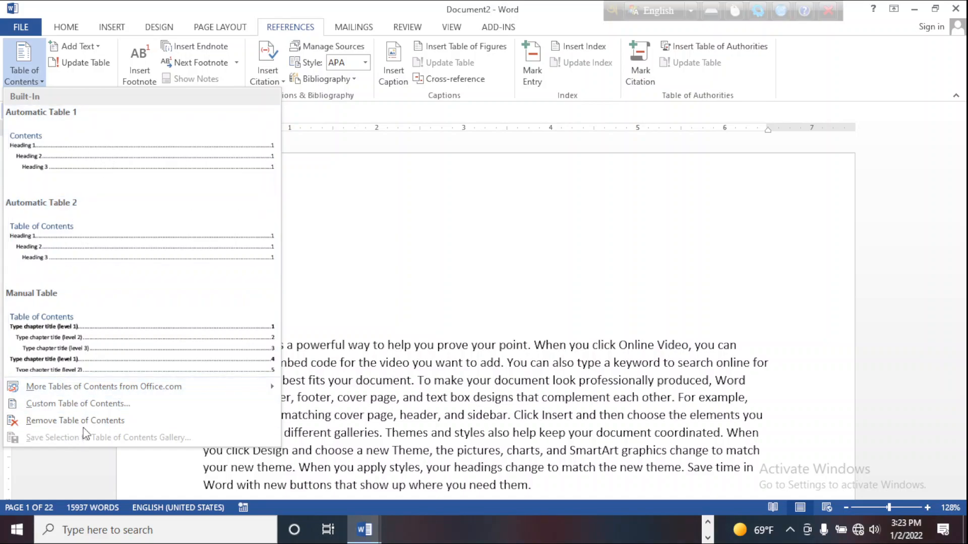
left_click(76, 164)
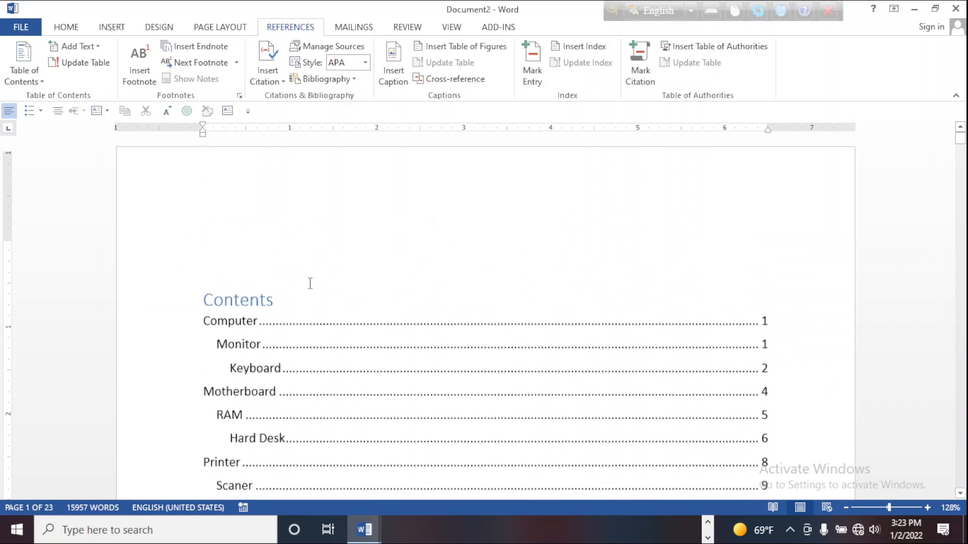
Step: Review the inserted table of contents and follow its "RAM" entry to the heading in the document
scroll(441, 275, "down", 3)
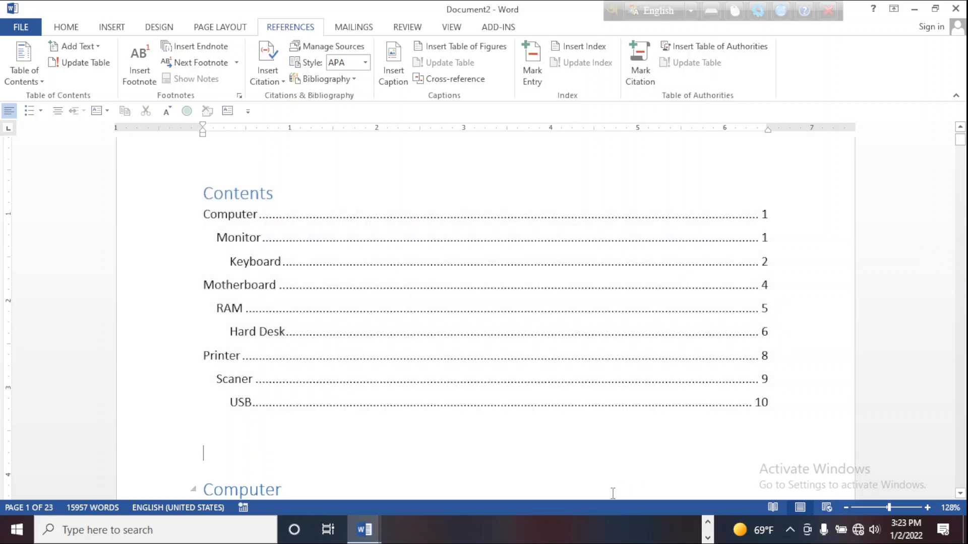
scroll(542, 439, "down", 6)
scroll(441, 366, "up", 6)
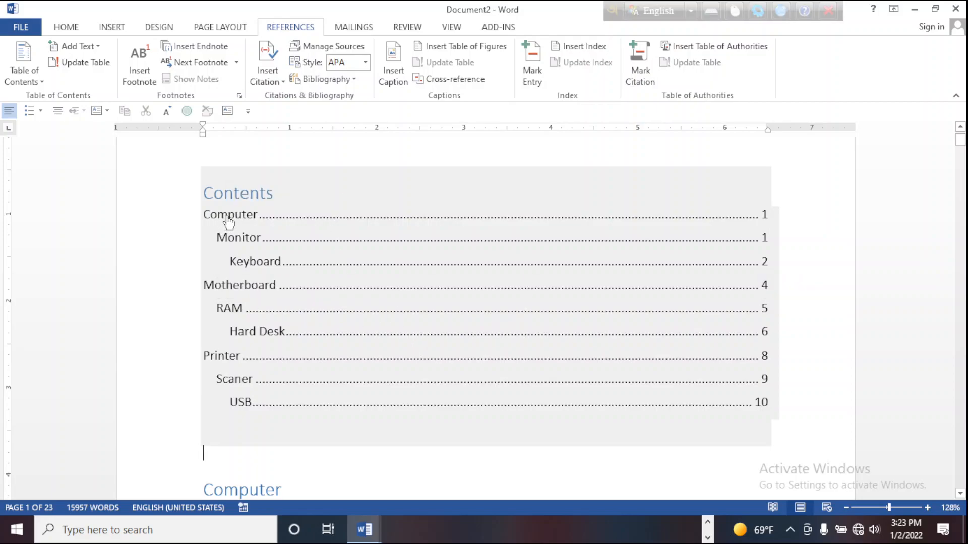
left_click(231, 311, "ctrl")
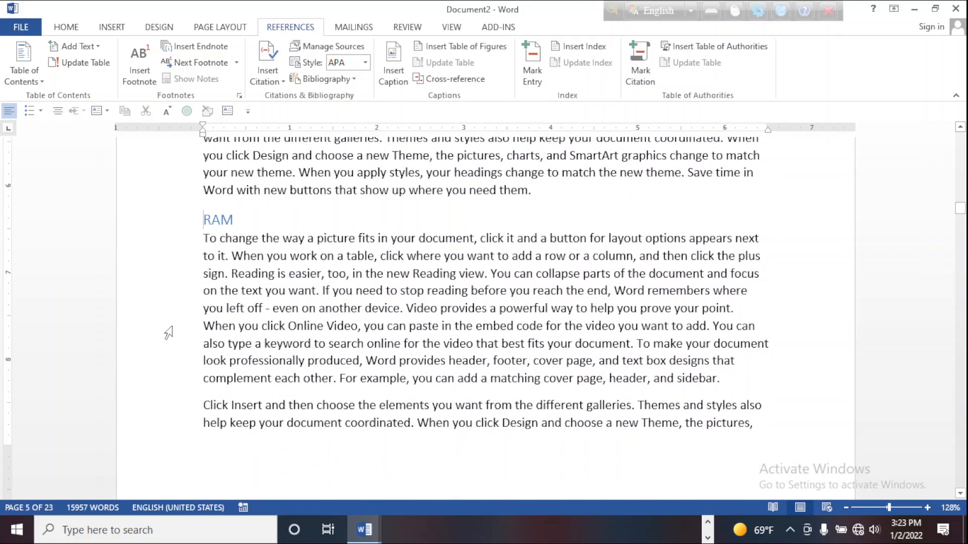
Step: Return to the table of contents and follow its "Printer" entry to the heading in the document
scroll(220, 347, "up", 20)
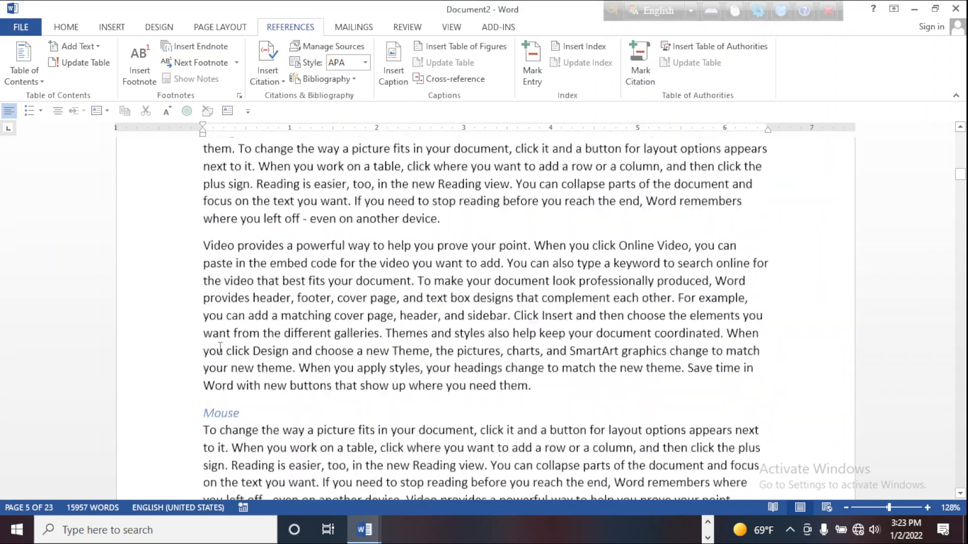
scroll(220, 348, "up", 1)
scroll(220, 347, "down", 3)
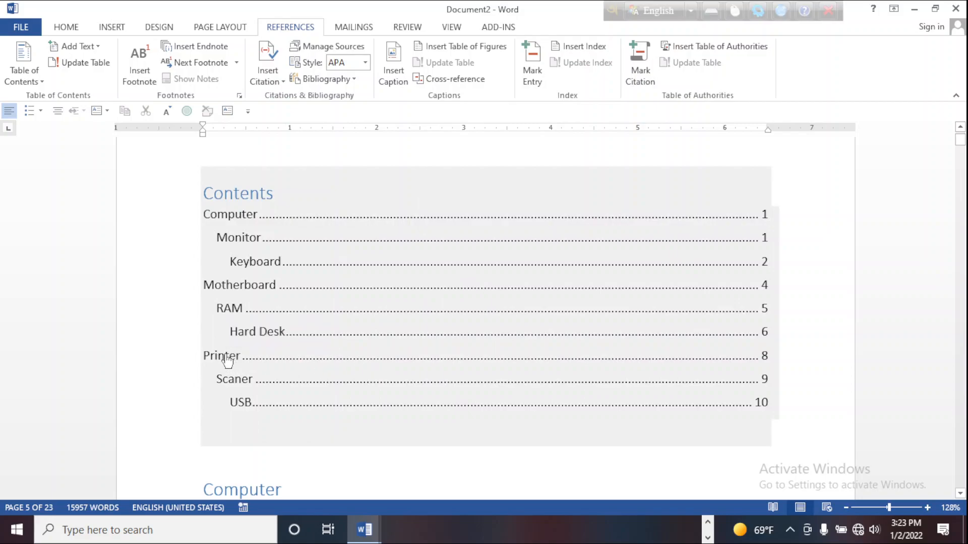
left_click(225, 358, "ctrl")
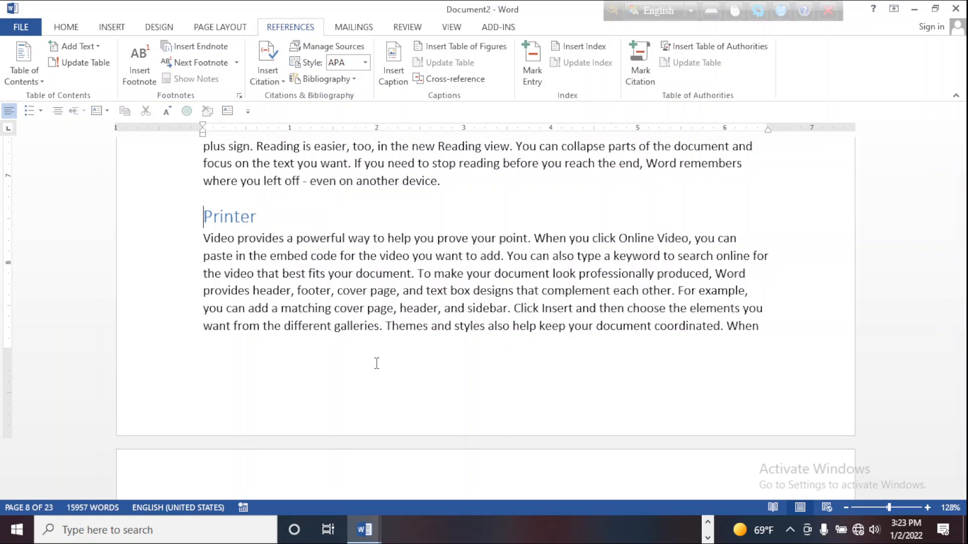
Step: Go back to the table of contents at the document's start and examine its entries and page numbers
scroll(429, 355, "down", 10)
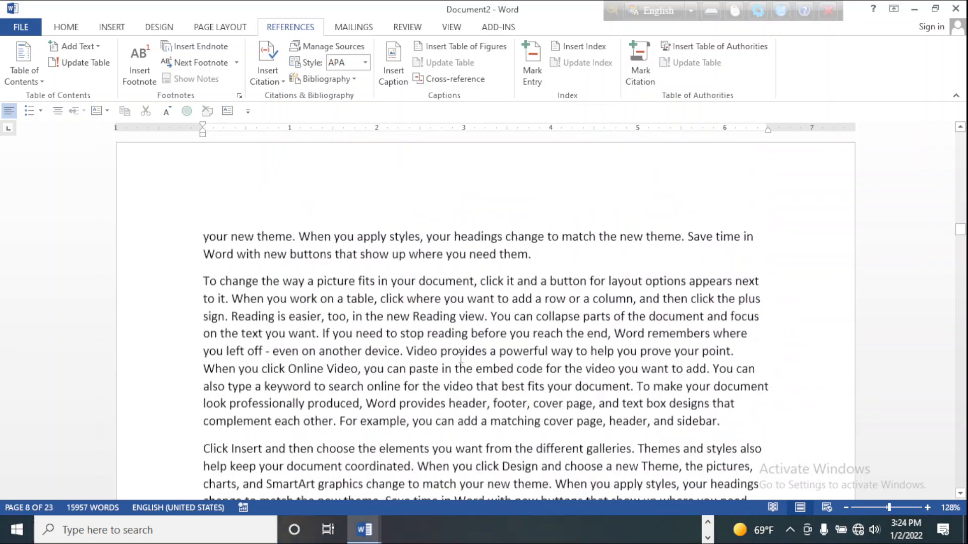
scroll(460, 358, "up", 15)
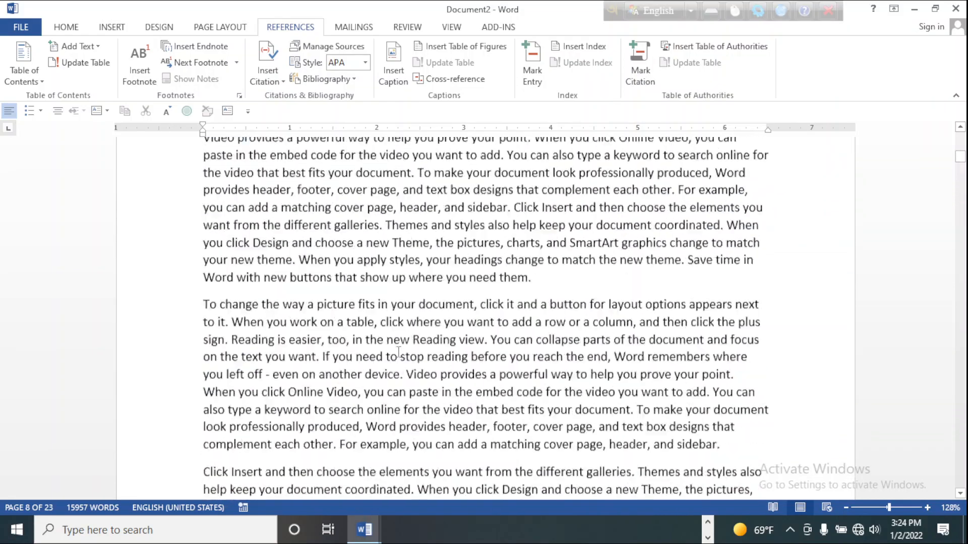
left_click(399, 352)
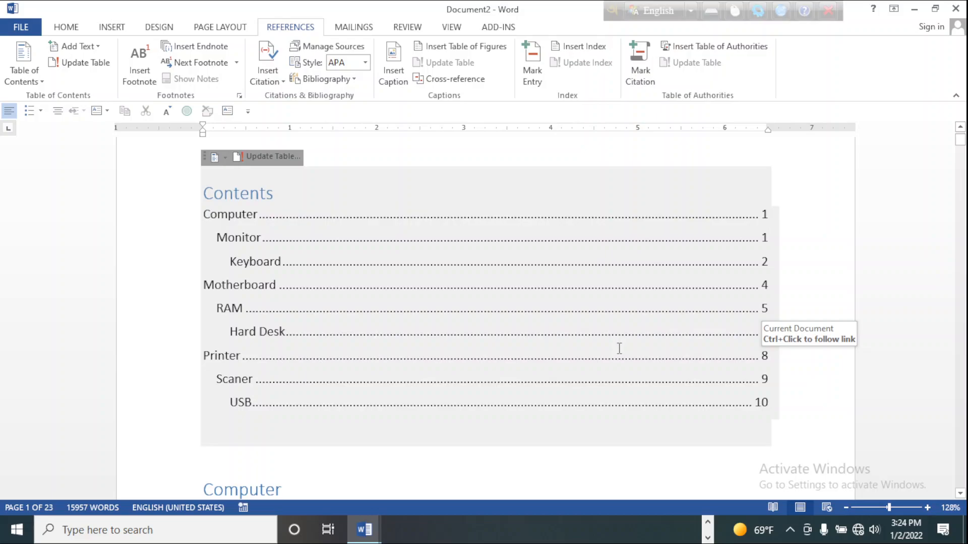
left_click(337, 403)
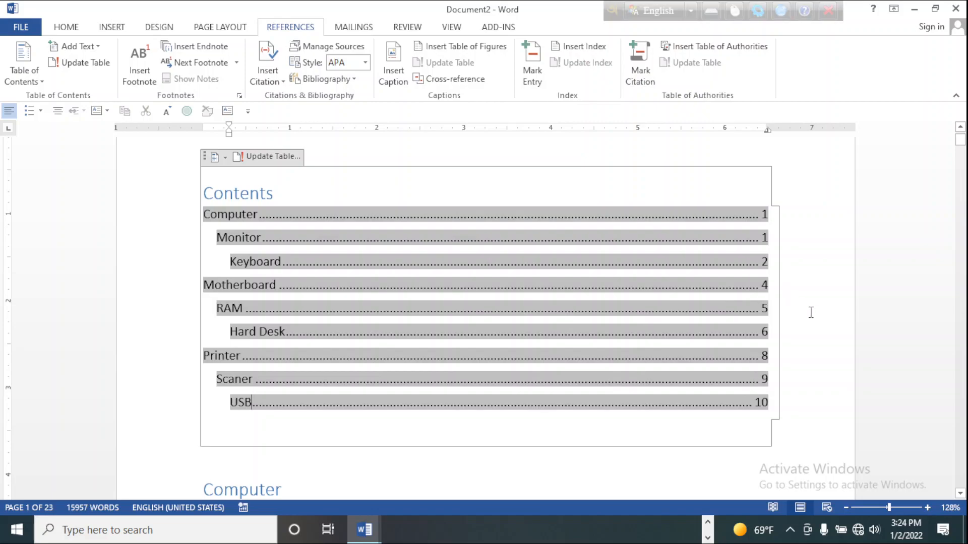
left_click(809, 310)
left_click(449, 480)
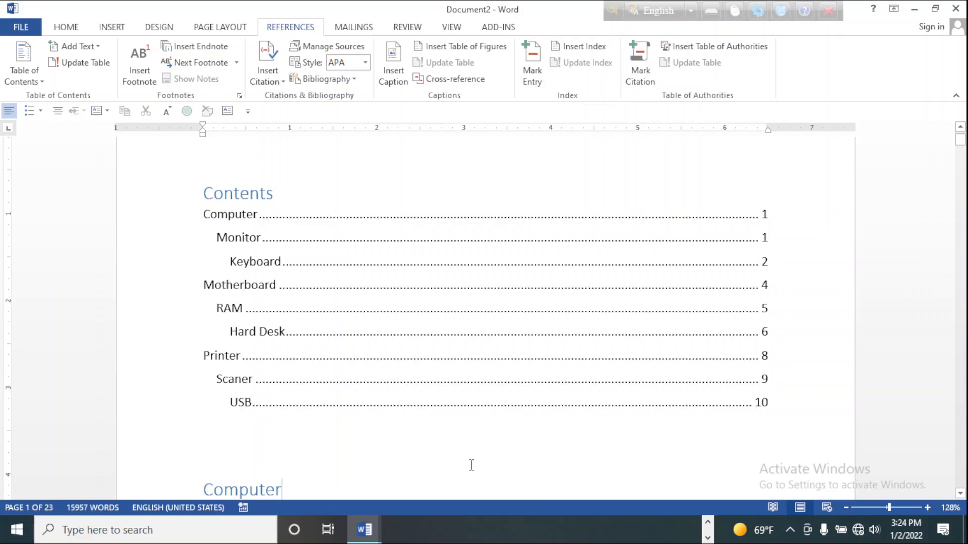
Step: Look through the headings in the document's first pages and compare them with the table of contents
scroll(470, 465, "down", 8)
scroll(475, 471, "down", 6)
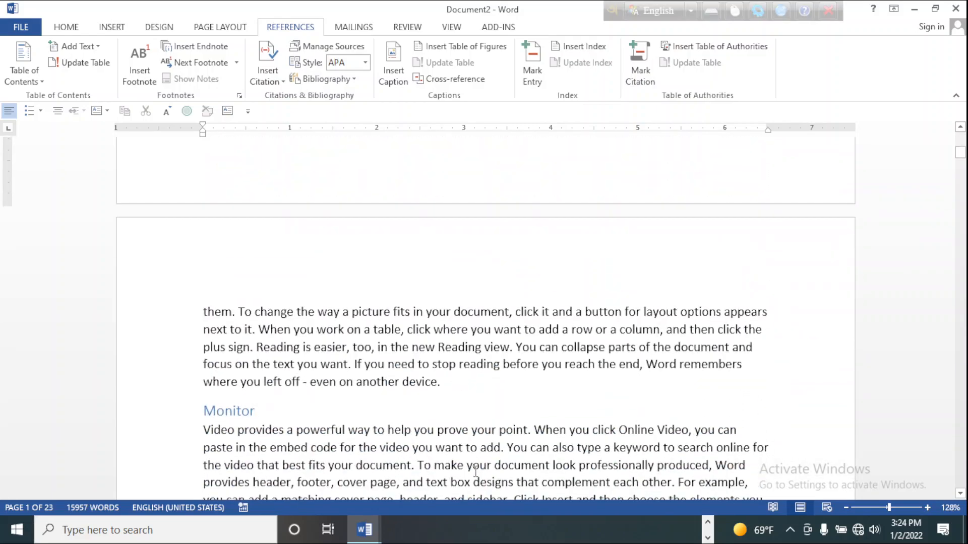
scroll(475, 471, "down", 10)
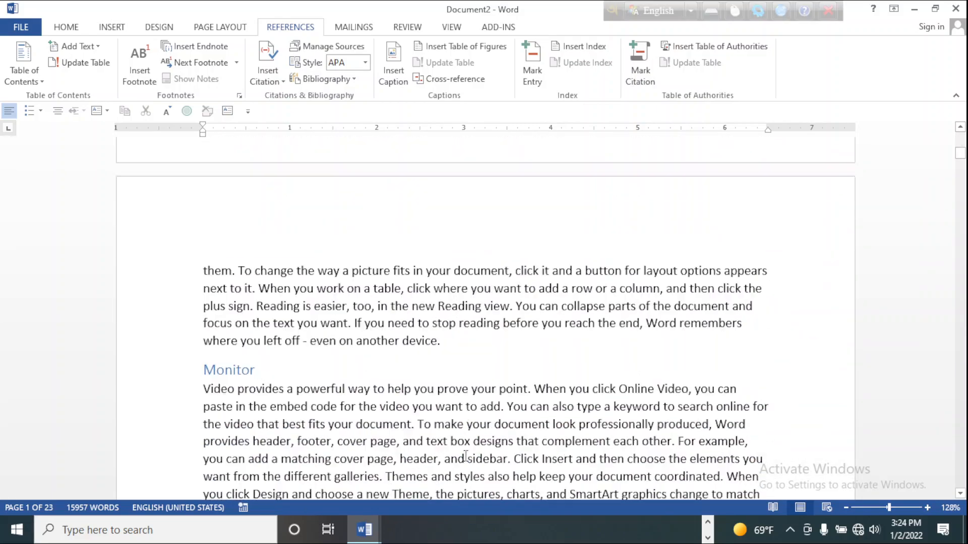
scroll(466, 456, "up", 20)
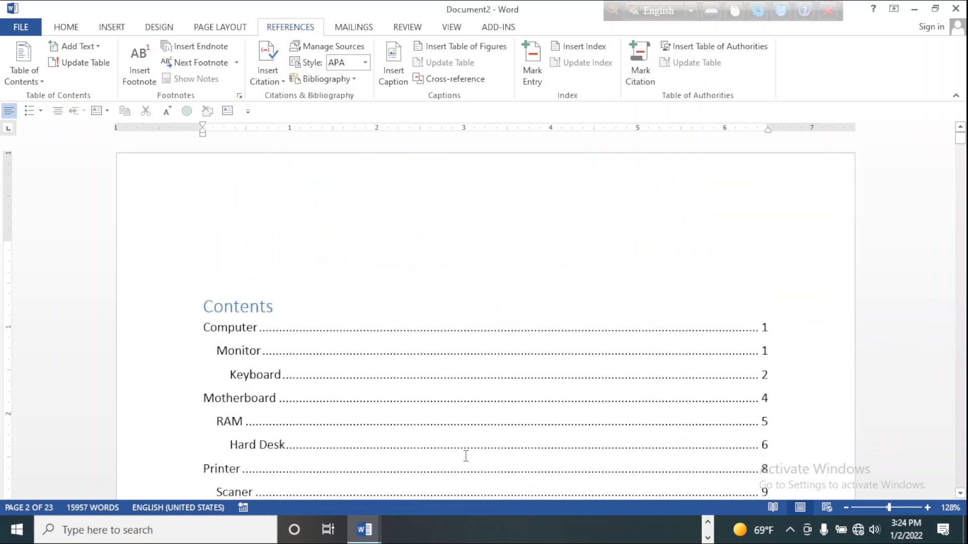
left_click(447, 335)
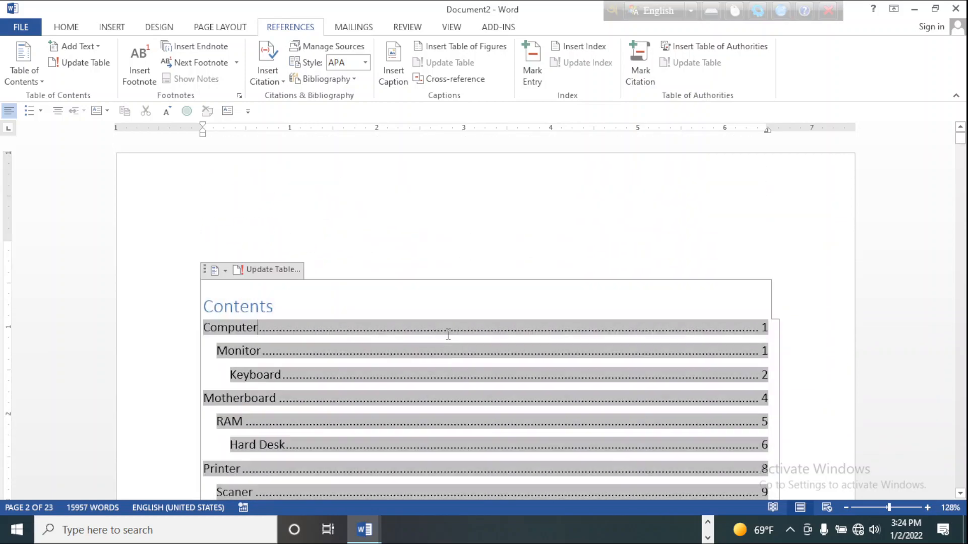
left_click(397, 238)
scroll(424, 418, "down", 15)
scroll(422, 425, "down", 20)
scroll(423, 436, "down", 20)
scroll(423, 438, "down", 20)
scroll(423, 438, "down", 20)
scroll(423, 437, "down", 20)
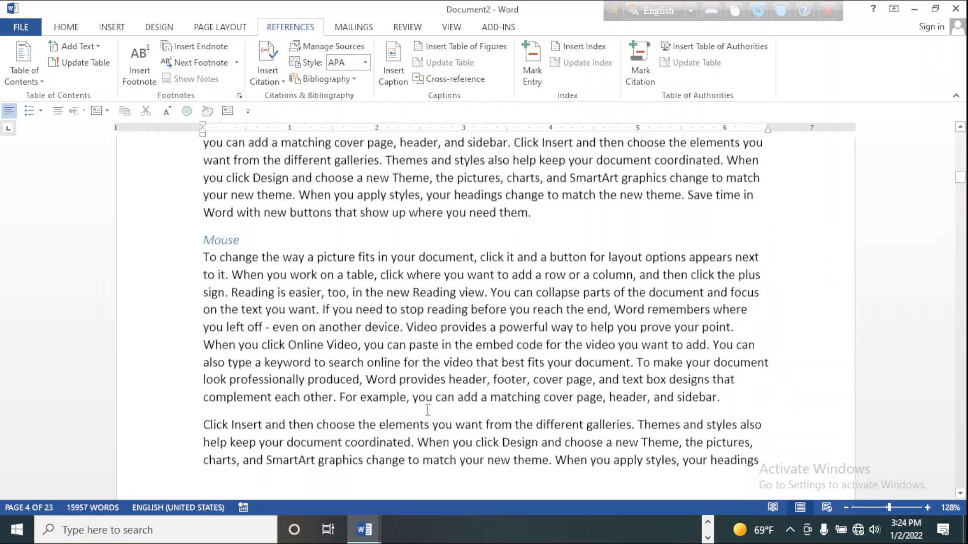
scroll(427, 409, "down", 5)
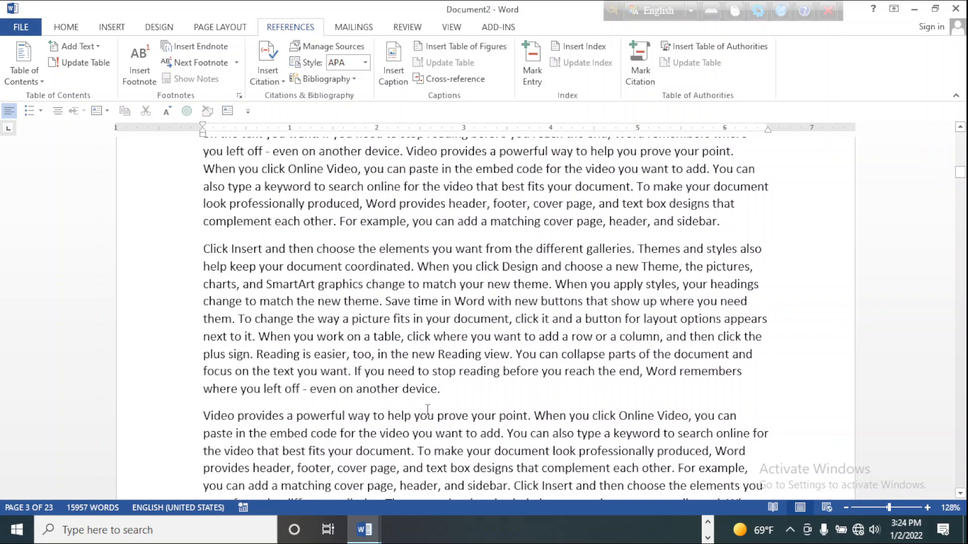
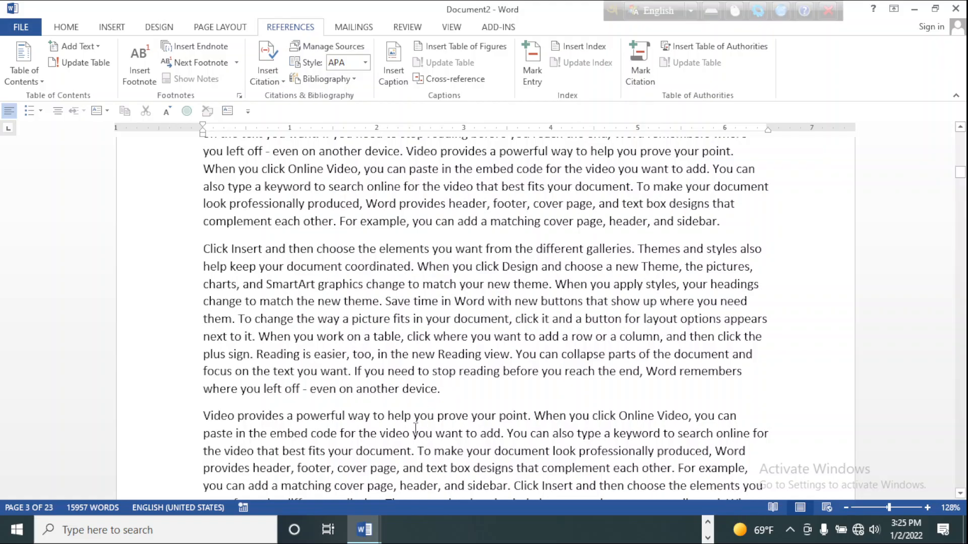
scroll(529, 327, "down", 5)
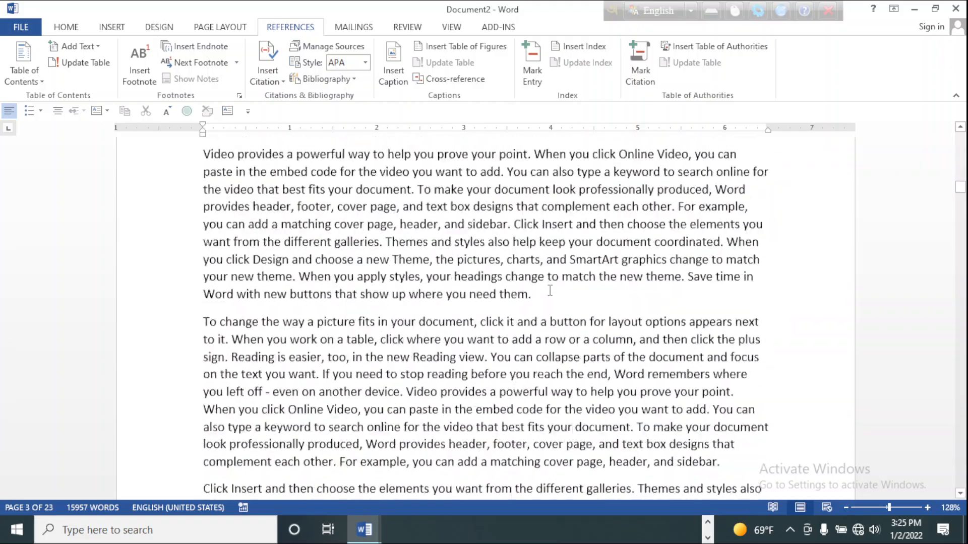
scroll(532, 299, "up", 15)
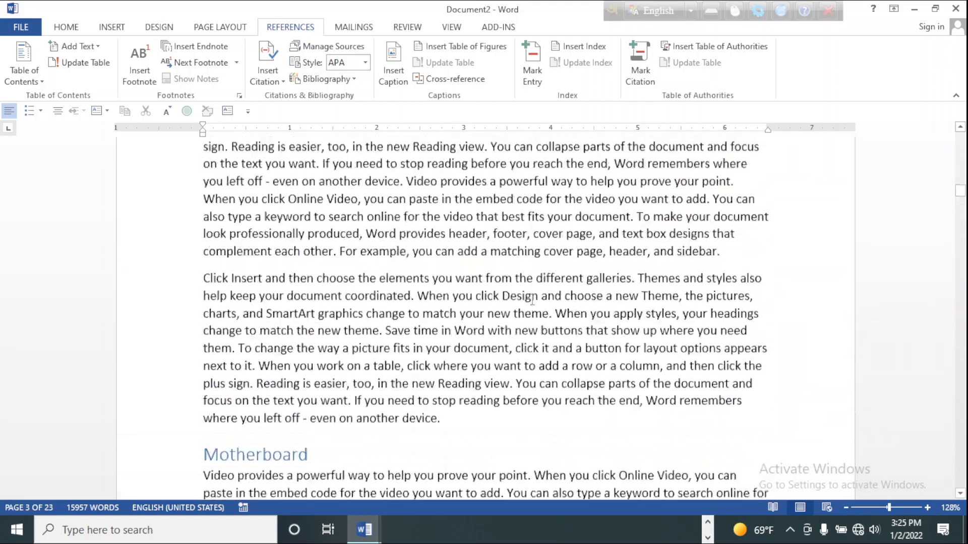
scroll(532, 299, "up", 5)
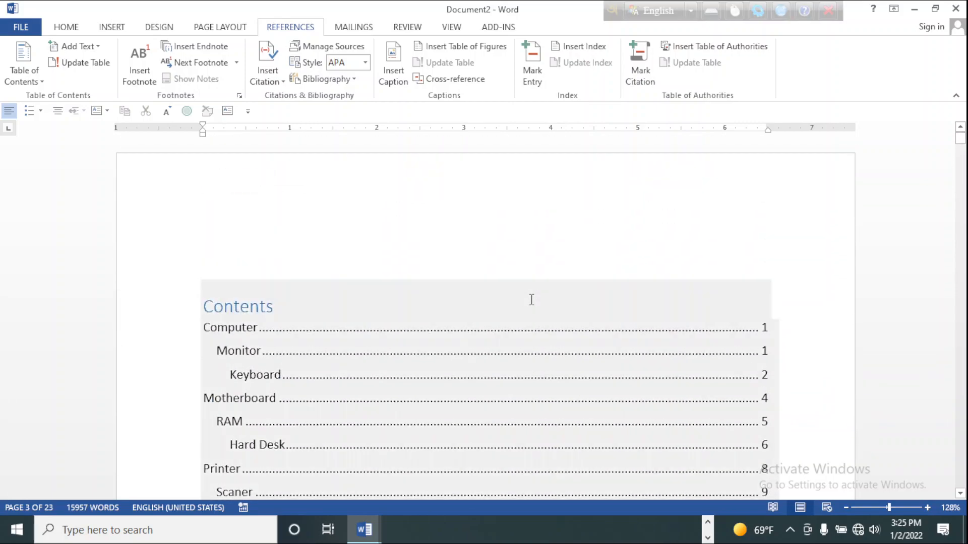
Step: Change the "Keyboard" heading on page 2 to "USB Keyboard"
scroll(513, 295, "down", 4)
scroll(513, 295, "up", 1)
scroll(513, 295, "down", 5)
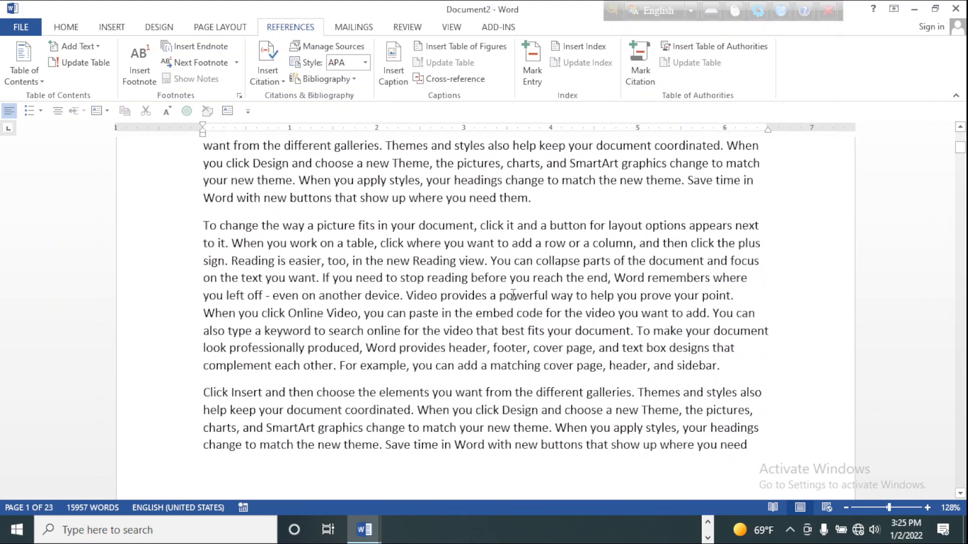
scroll(513, 295, "down", 4)
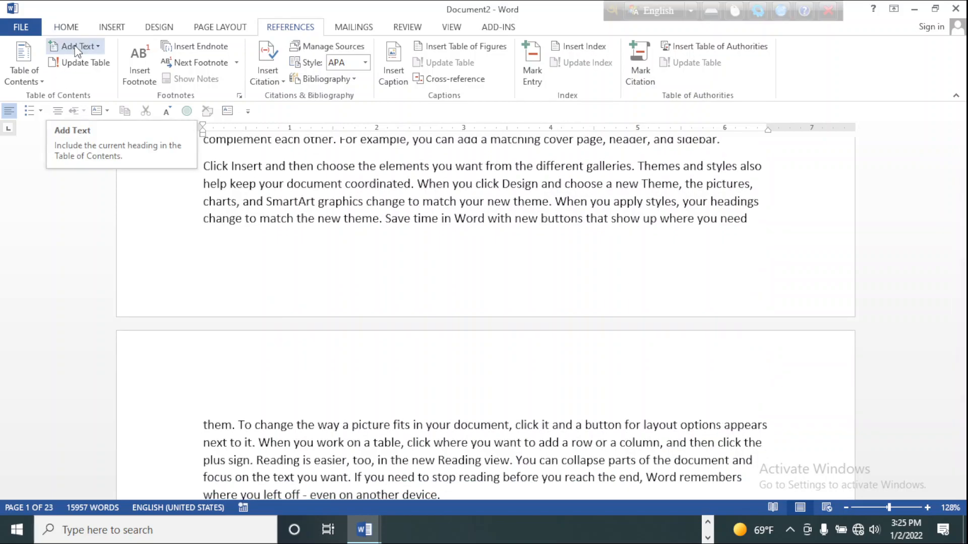
scroll(235, 240, "down", 5)
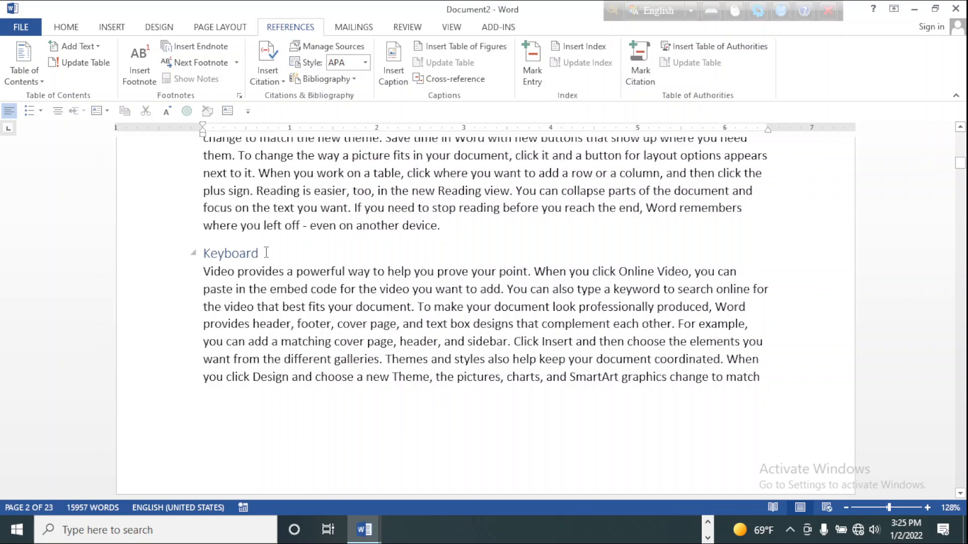
left_click_drag(265, 252, 201, 246)
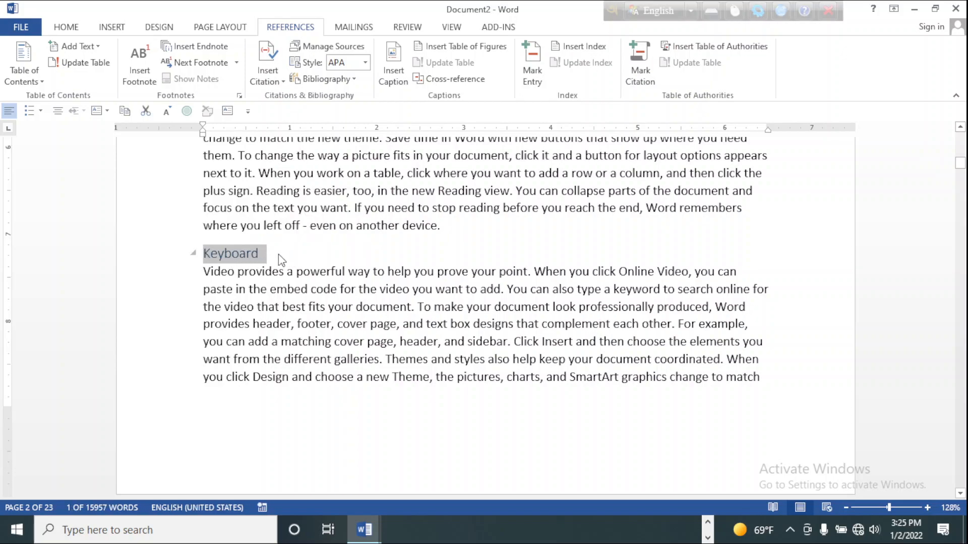
left_click(278, 254)
left_click_drag(259, 253, 189, 252)
type("US")
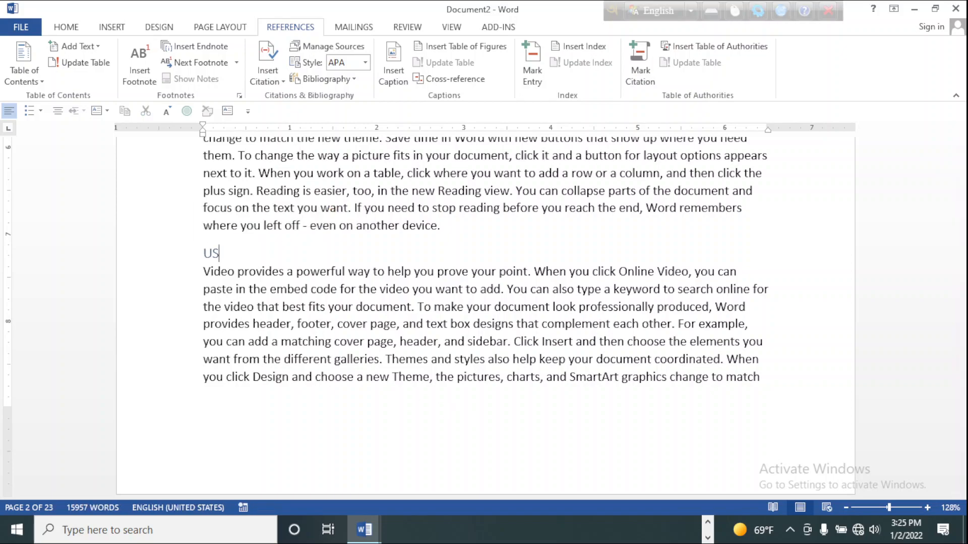
type("B Keyboard")
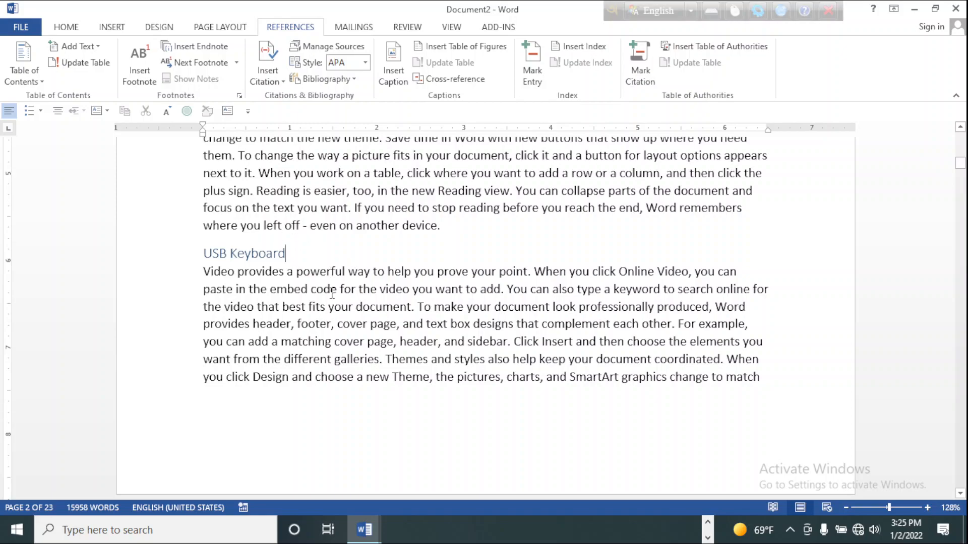
Step: Update the entire table of contents so its entries match the "USB Keyboard" heading
scroll(353, 262, "up", 15)
scroll(331, 294, "down", 4)
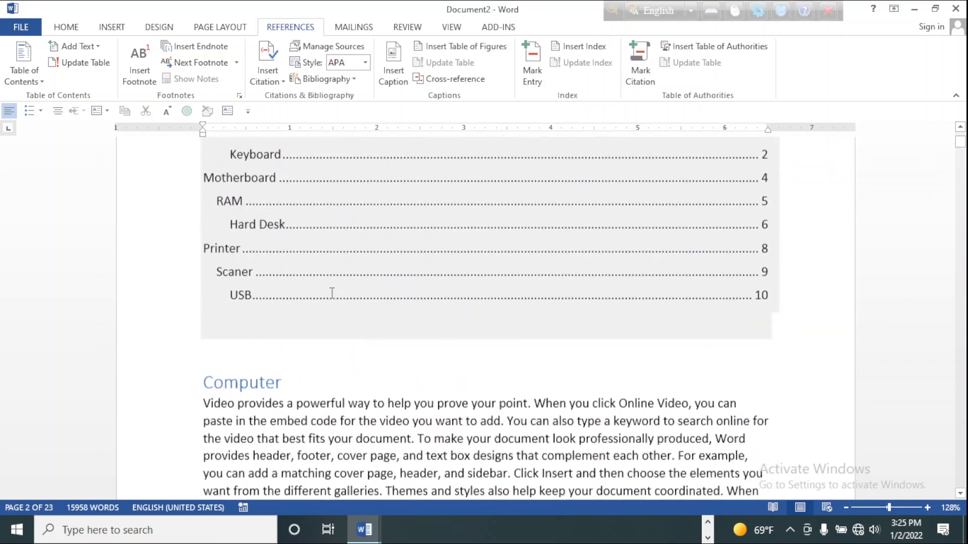
scroll(331, 294, "up", 2)
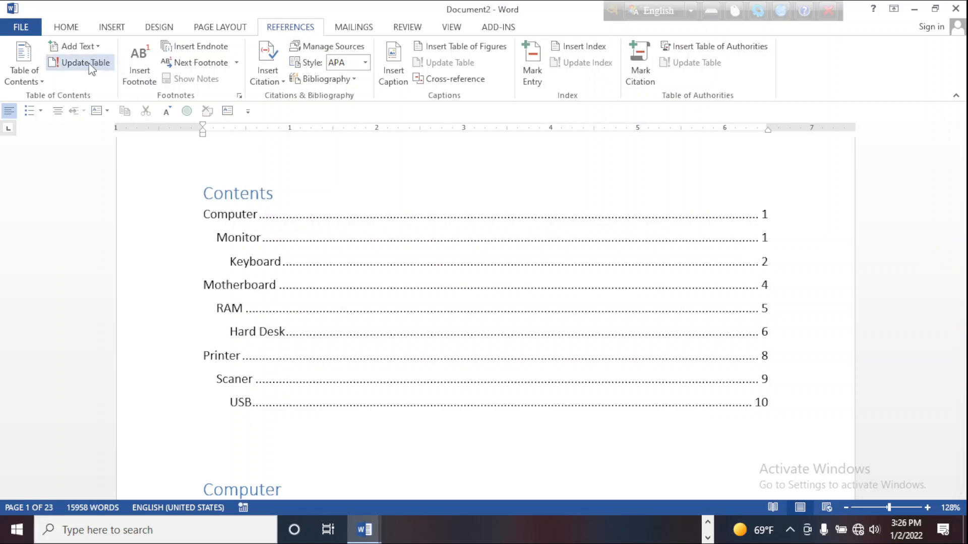
left_click(87, 66)
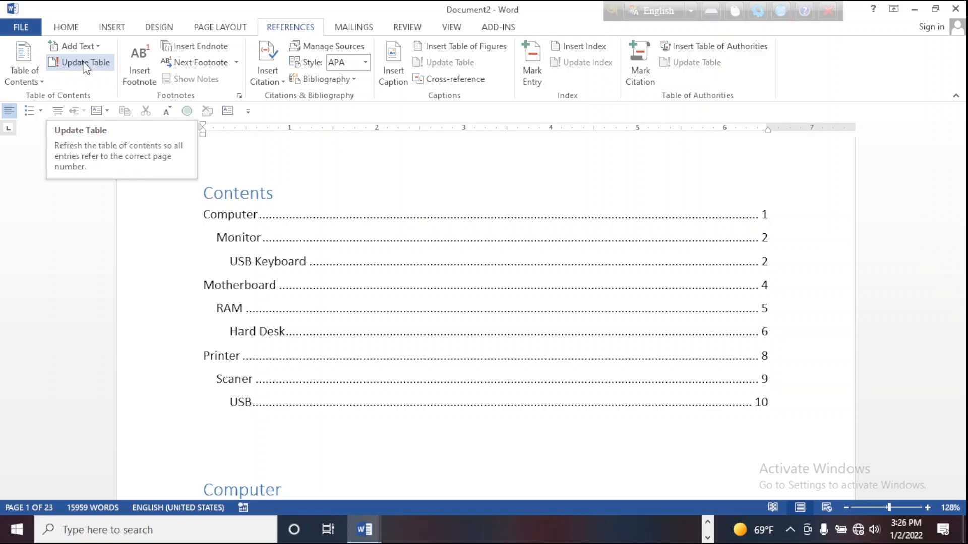
left_click(266, 251)
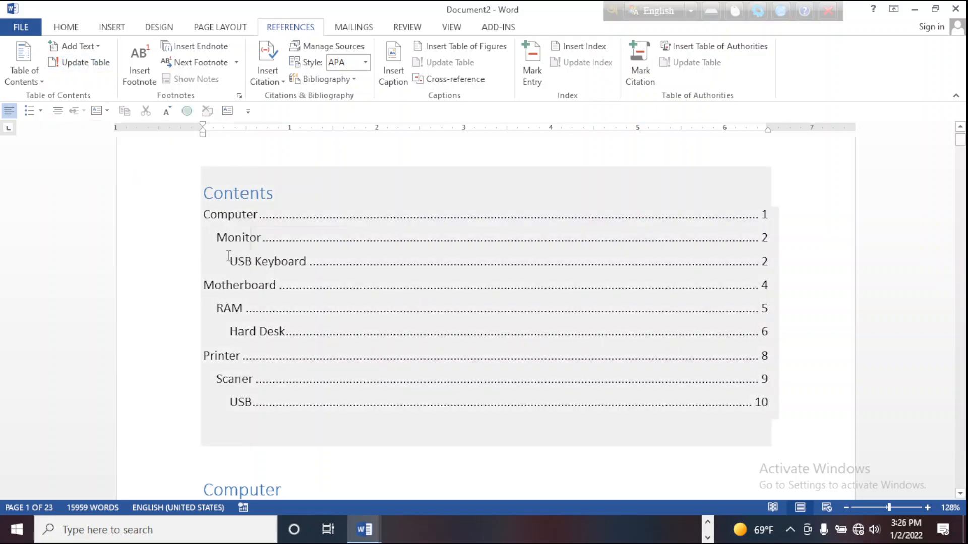
Step: Insert "LED" before the "Monitor" heading on page 2 so it reads "LED Monitor"
scroll(356, 393, "down", 20)
scroll(383, 387, "down", 20)
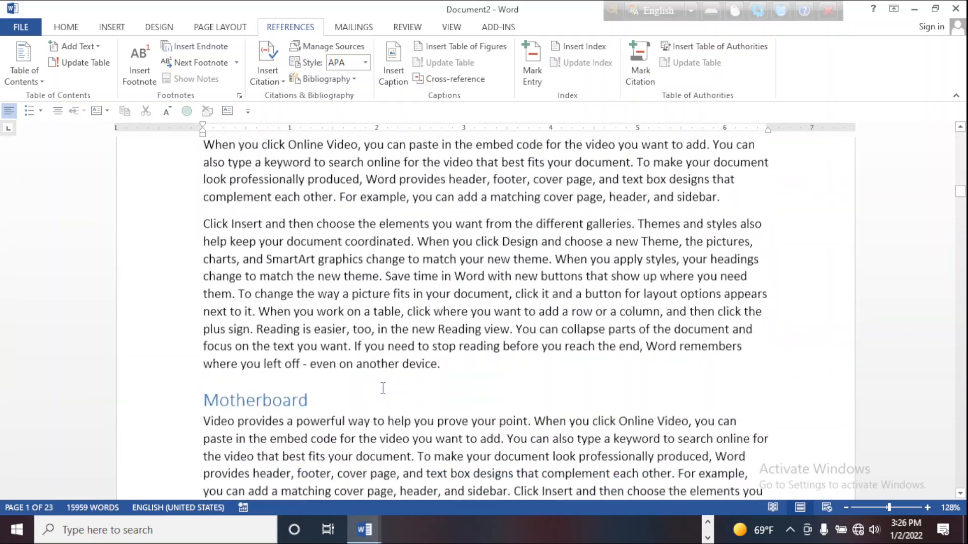
scroll(383, 387, "up", 10)
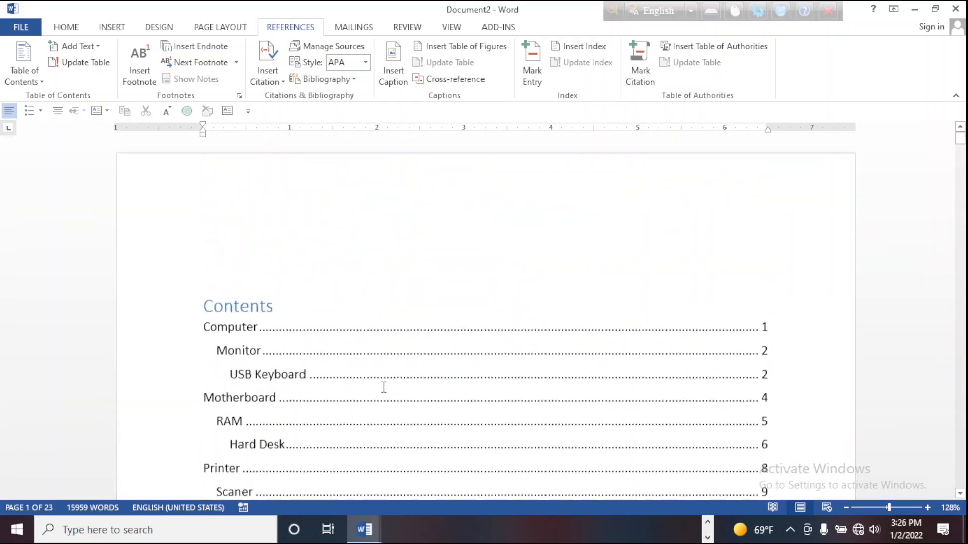
scroll(383, 387, "down", 3)
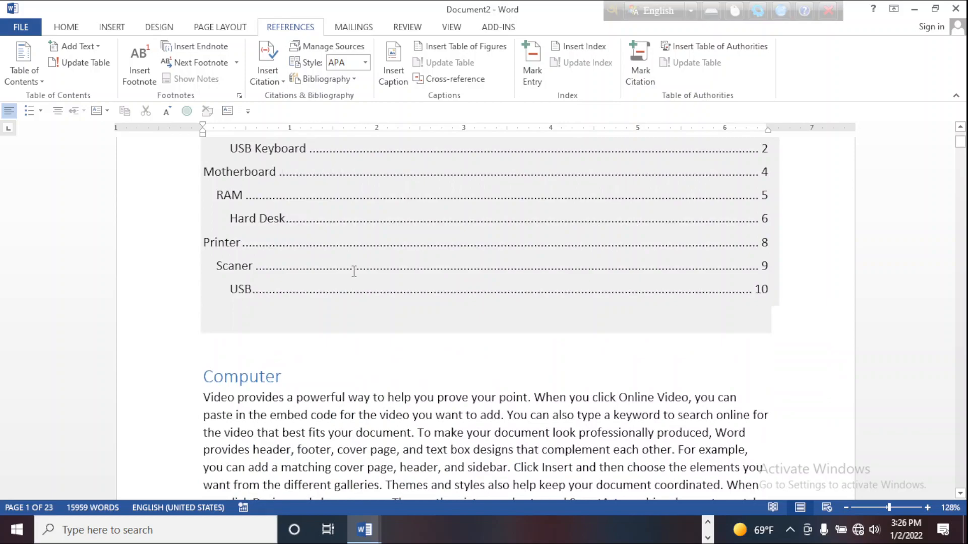
scroll(353, 272, "down", 12)
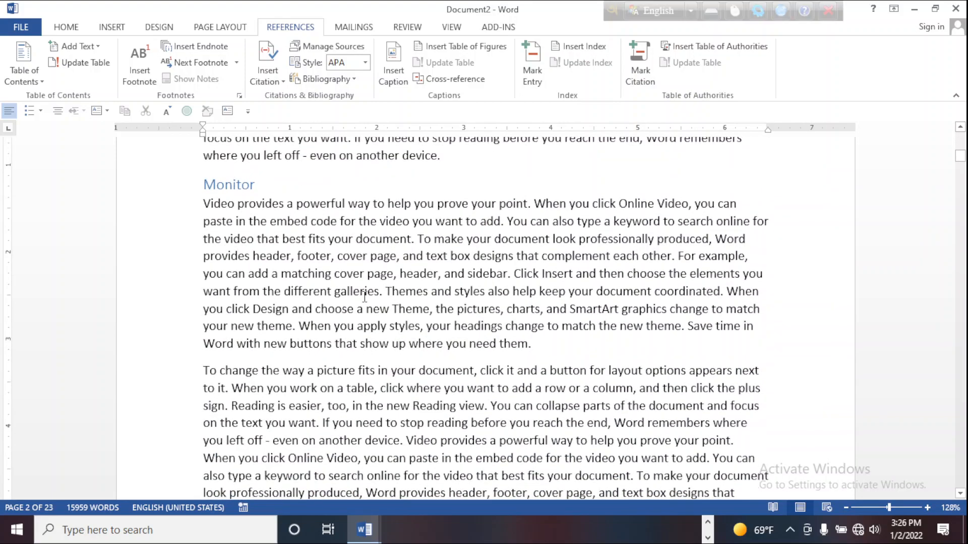
mouse_move(205, 182)
left_click(204, 185)
type("LED")
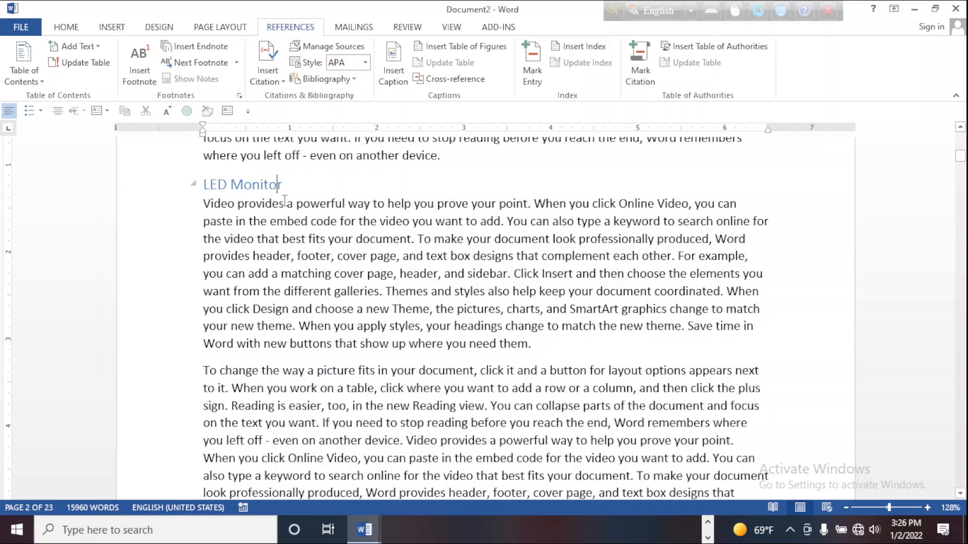
Step: Update the entire table of contents so its entry matches the "LED Monitor" heading
scroll(350, 270, "up", 15)
scroll(350, 269, "up", 5)
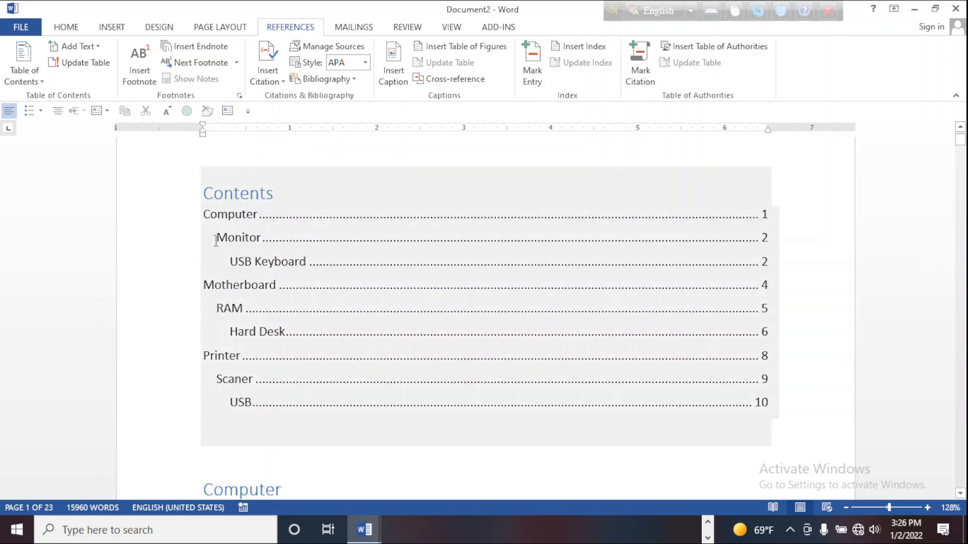
left_click(87, 64)
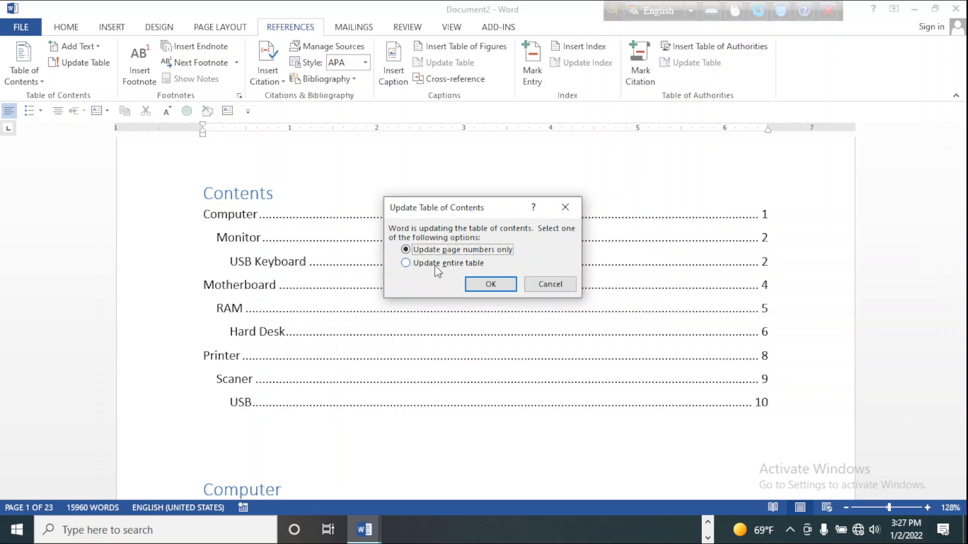
left_click(406, 263)
left_click(496, 283)
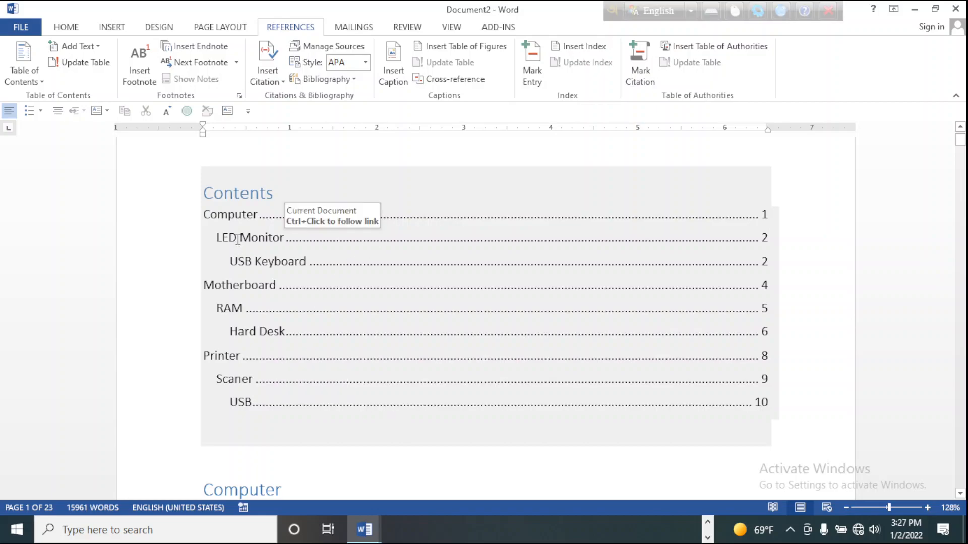
Step: Look through the document's first pages for the "LED Monitor" and "Motherboard" headings to compare them with the table of contents
left_click(373, 381, "ctrl")
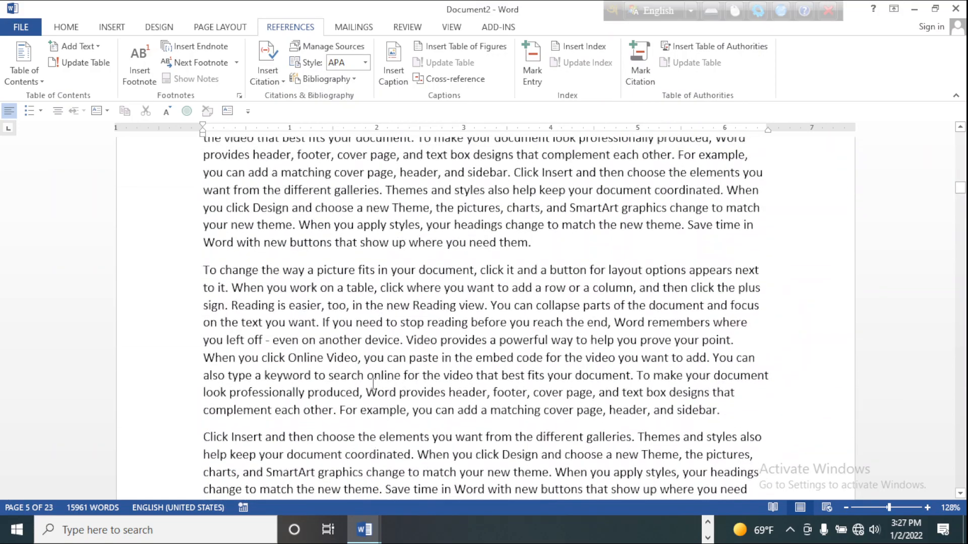
scroll(373, 383, "up", 2)
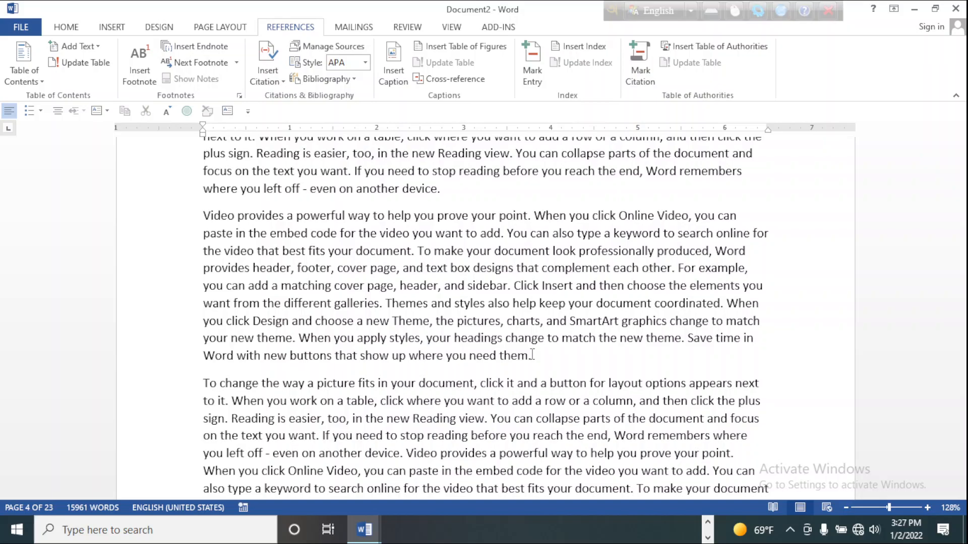
scroll(531, 215, "up", 20)
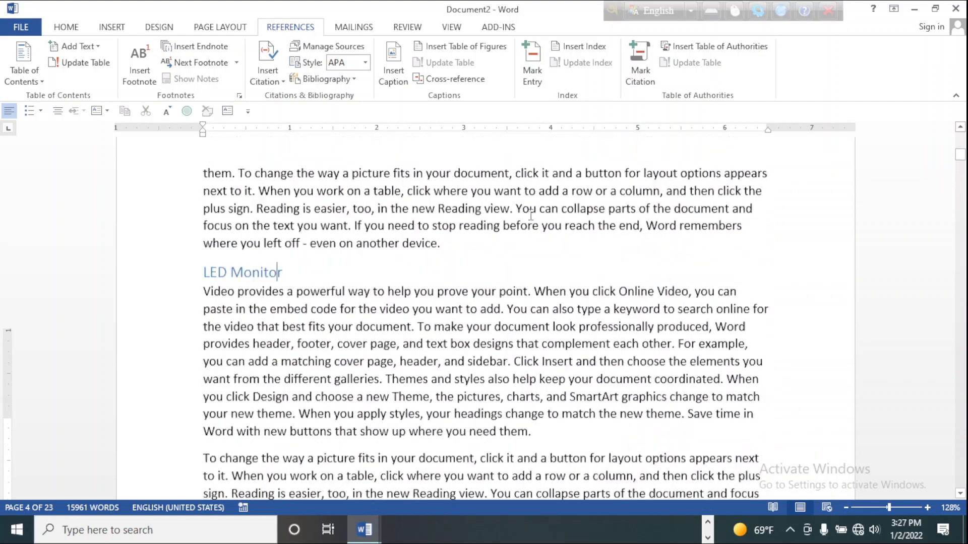
scroll(467, 258, "down", 15)
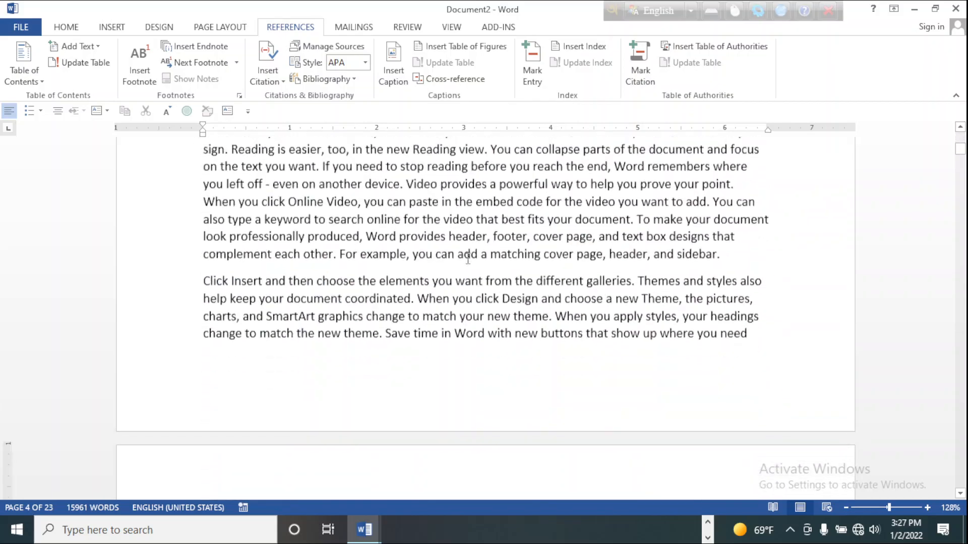
scroll(466, 258, "down", 10)
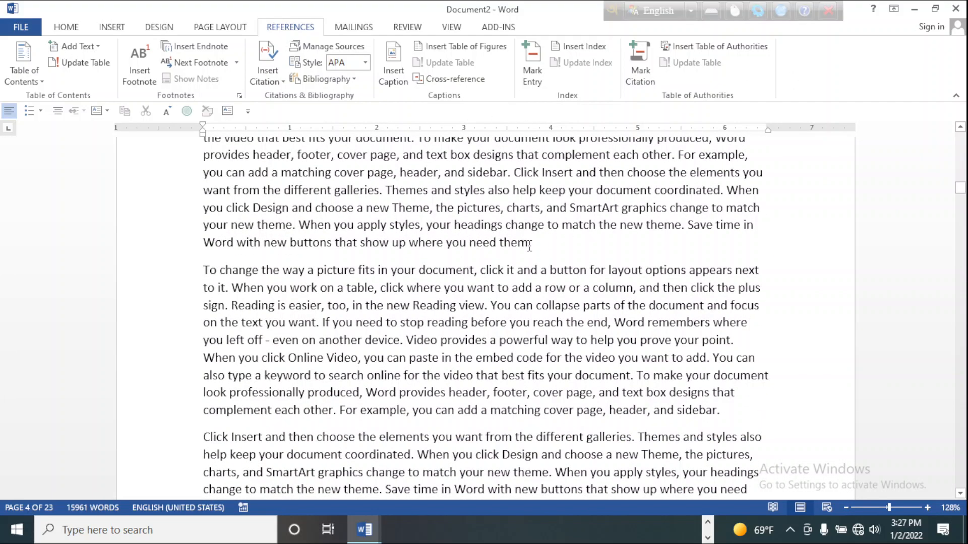
scroll(576, 253, "down", 10)
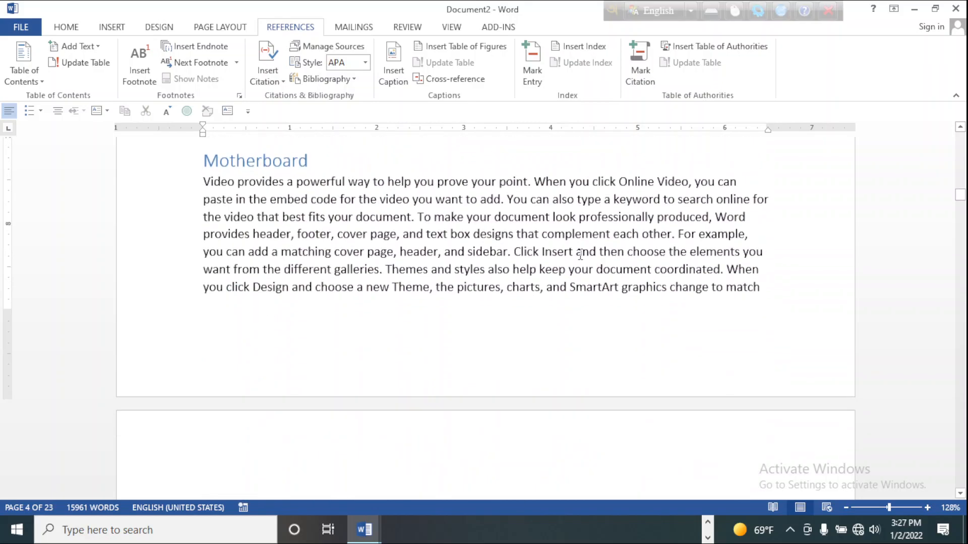
scroll(574, 253, "down", 1)
scroll(516, 250, "up", 20)
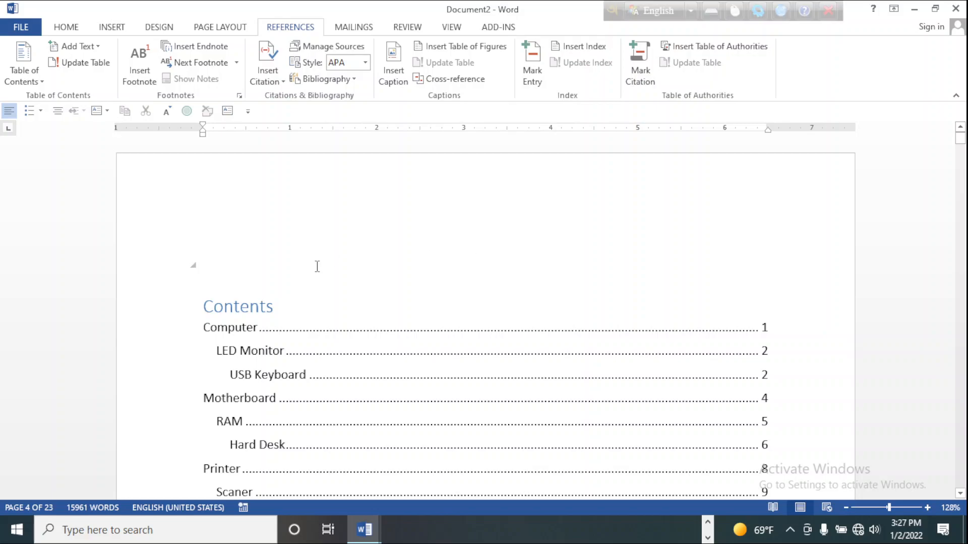
Step: Check the "Computer" and "USB Keyboard" headings in the document against their entries and page numbers in the table of contents
left_click(314, 308)
scroll(512, 293, "down", 6)
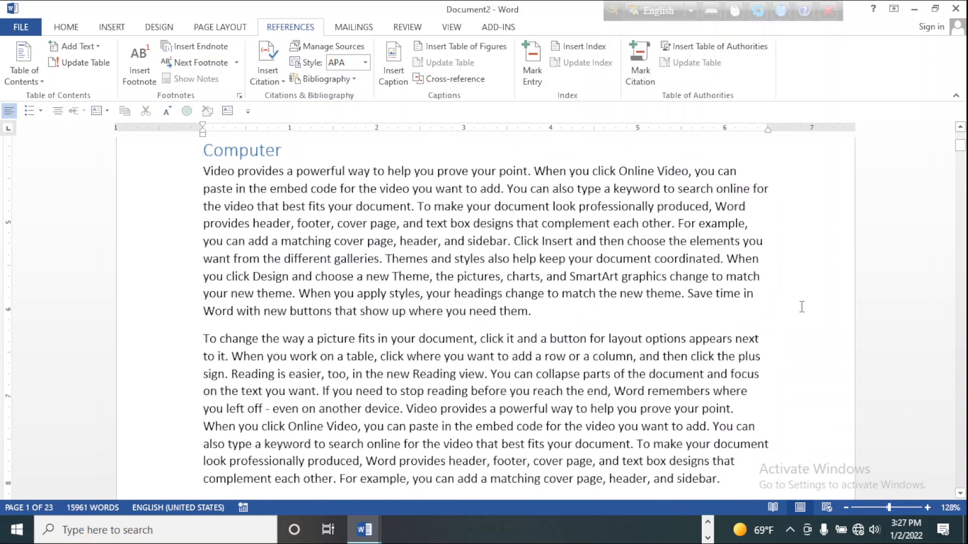
scroll(574, 322, "up", 8)
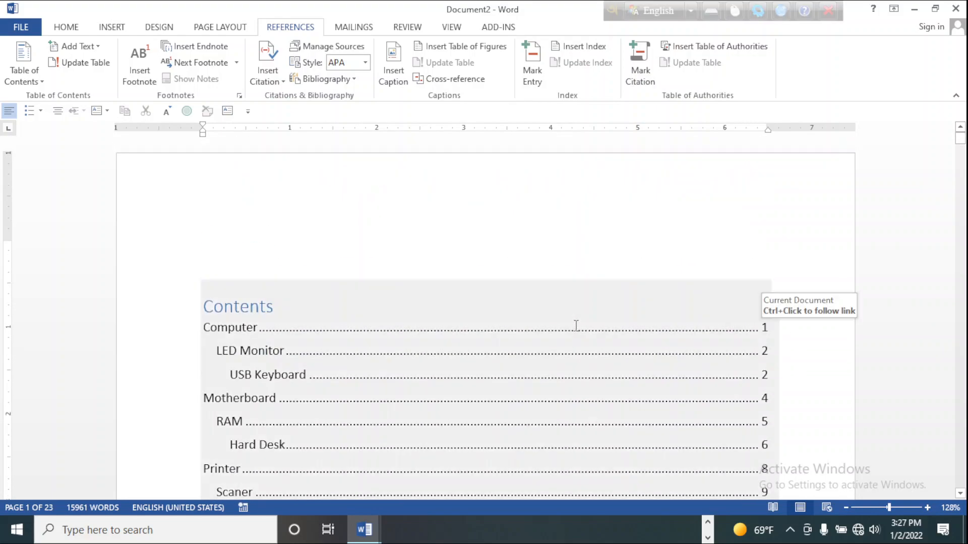
scroll(575, 326, "down", 3)
left_click(300, 349)
left_click(303, 372)
scroll(514, 371, "up", 4)
scroll(514, 371, "down", 5)
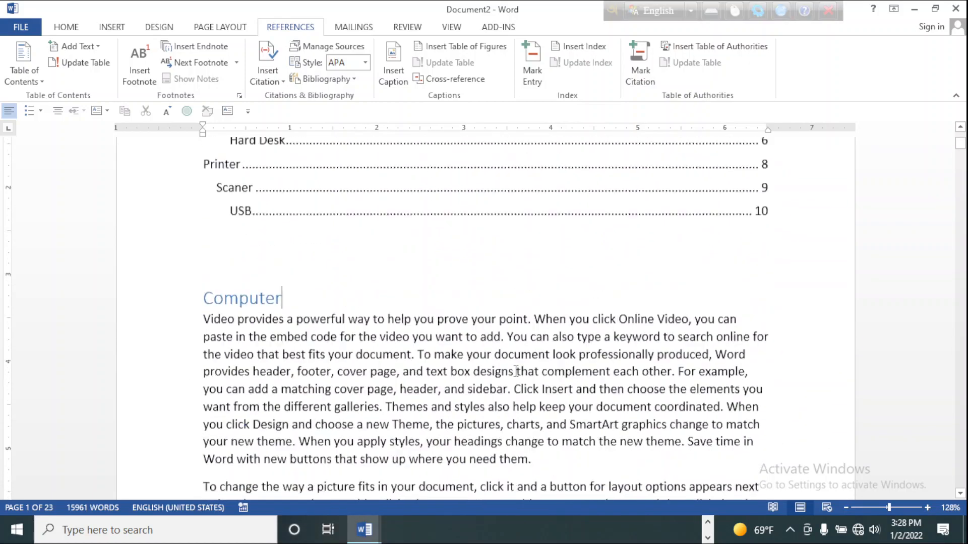
scroll(514, 371, "up", 6)
left_click(294, 499)
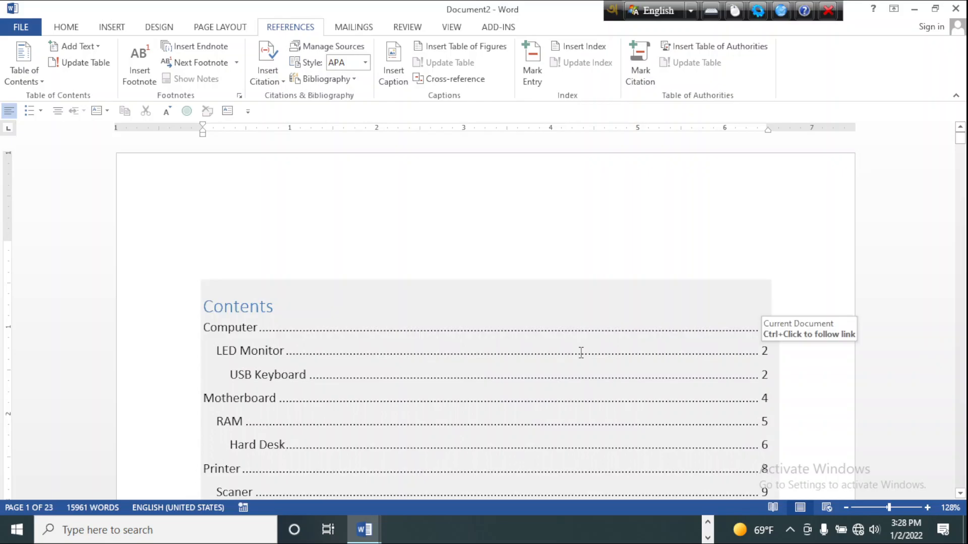
left_click(516, 277)
scroll(516, 277, "down", 10)
scroll(487, 335, "down", 15)
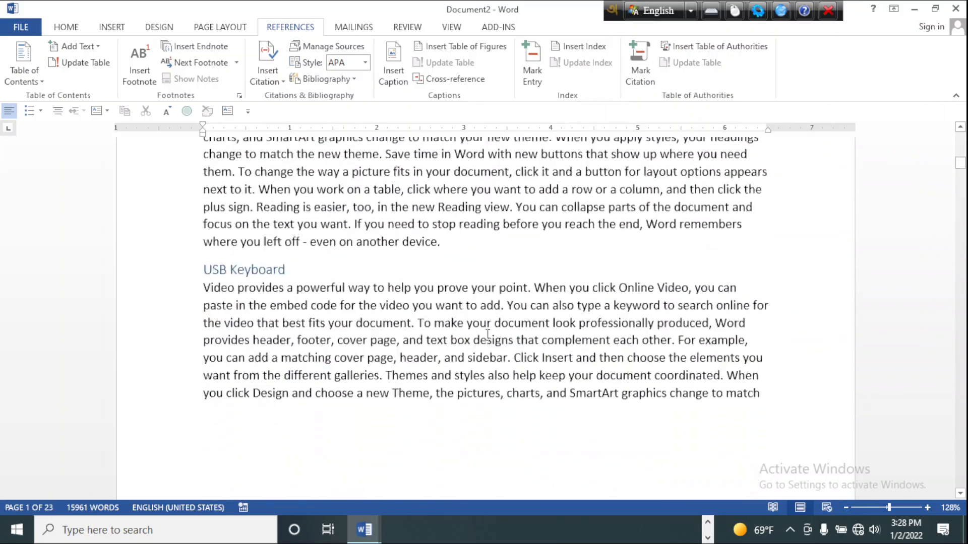
scroll(487, 334, "down", 10)
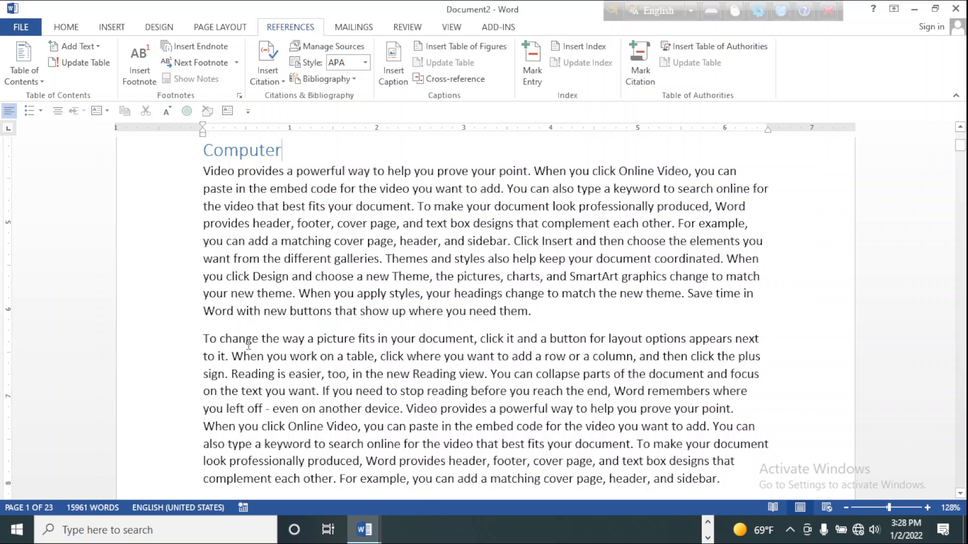
key("ctrl+Home")
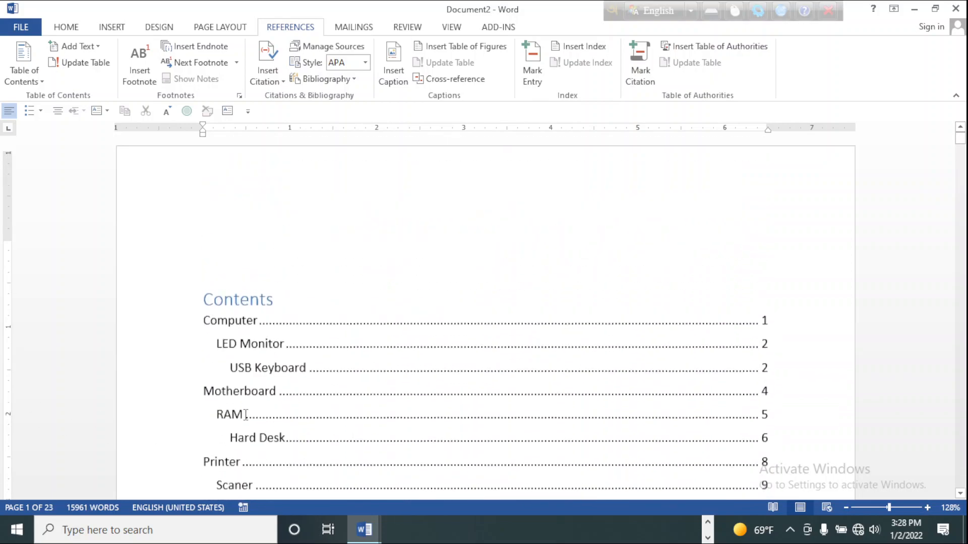
scroll(346, 325, "down", 20)
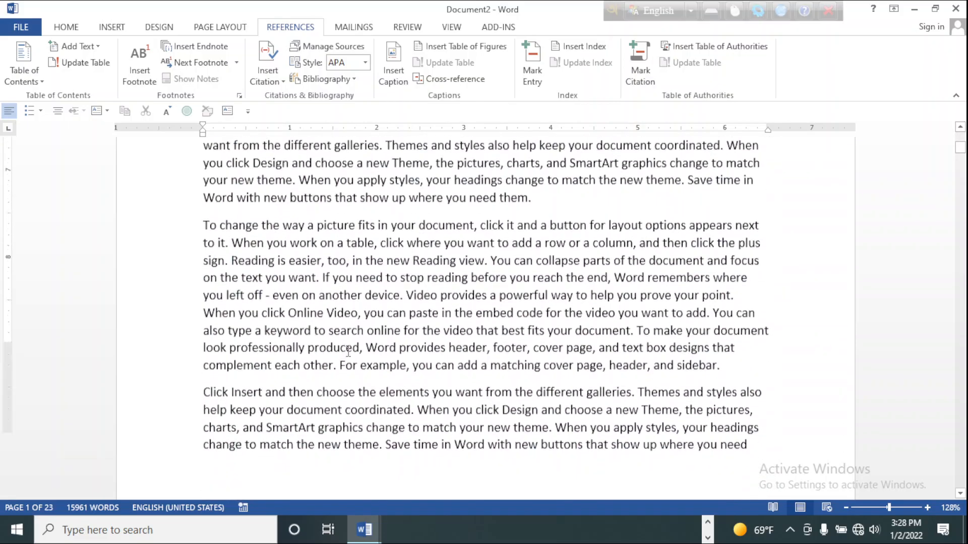
scroll(347, 351, "up", 15)
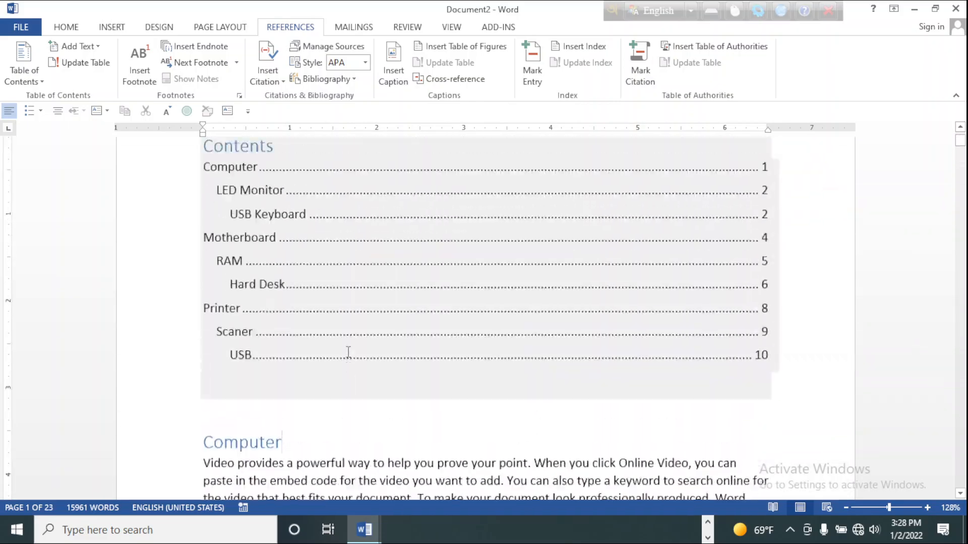
Step: Insert page numbers at the top of every page in the Plain Number 1 style
left_click(109, 29)
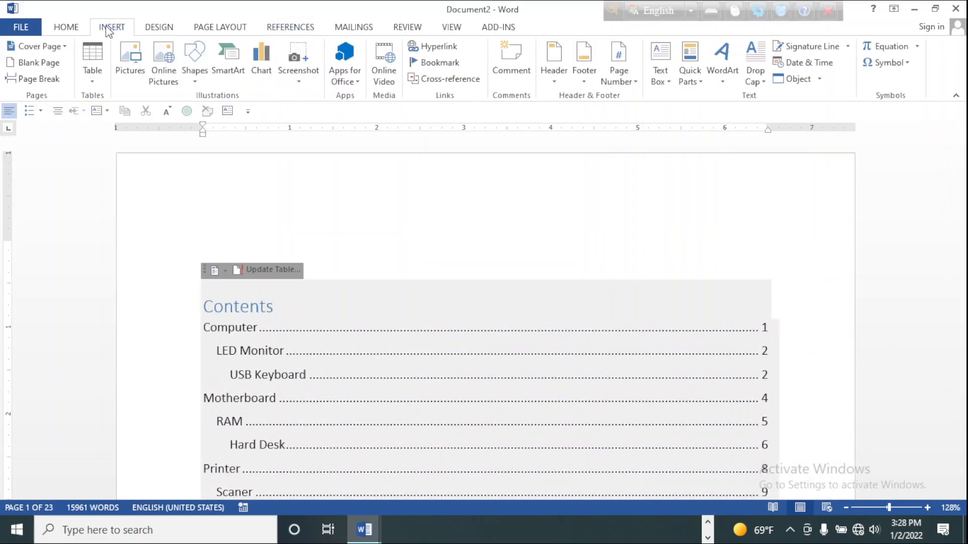
left_click(633, 81)
mouse_move(643, 99)
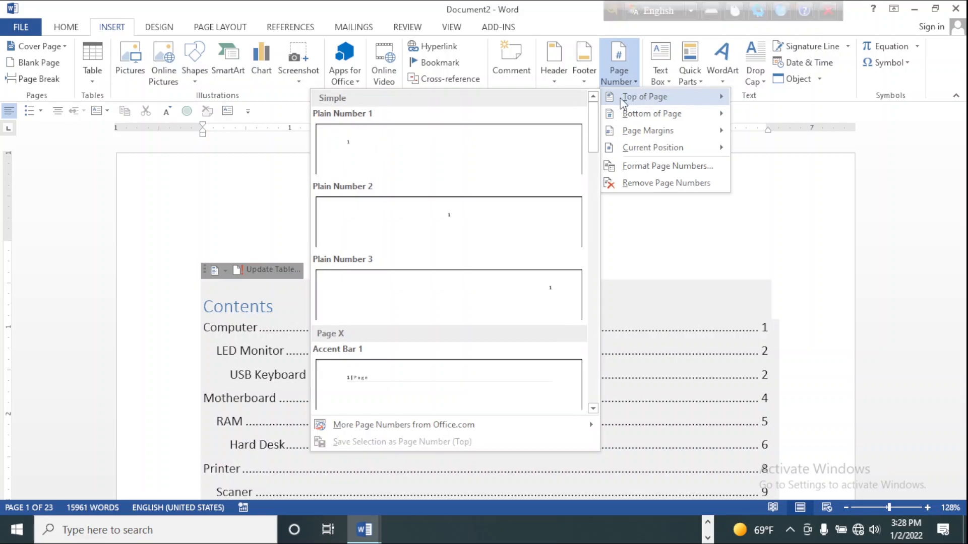
left_click(369, 161)
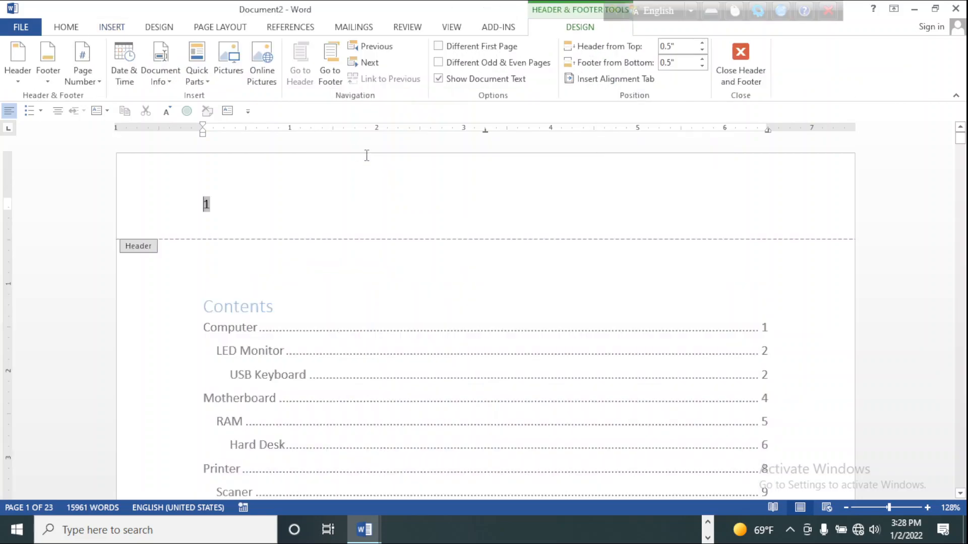
Step: Examine the page numbers in the headers of the following pages and return to the table of contents
scroll(256, 215, "down", 12)
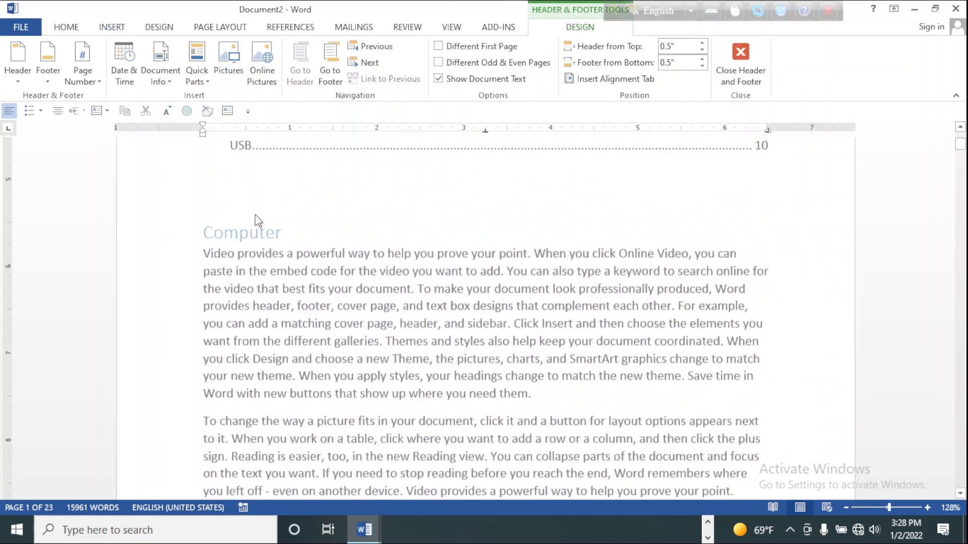
scroll(257, 215, "down", 12)
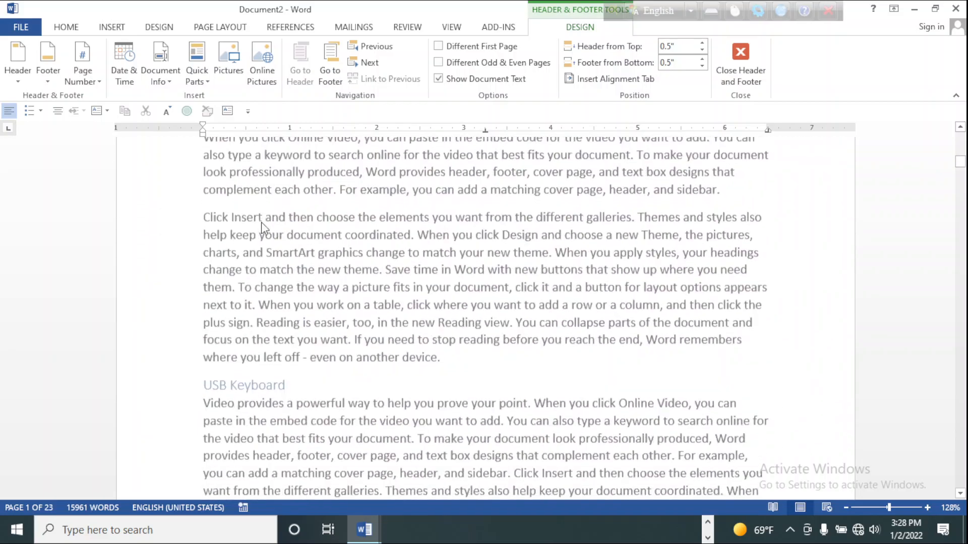
scroll(265, 233, "down", 15)
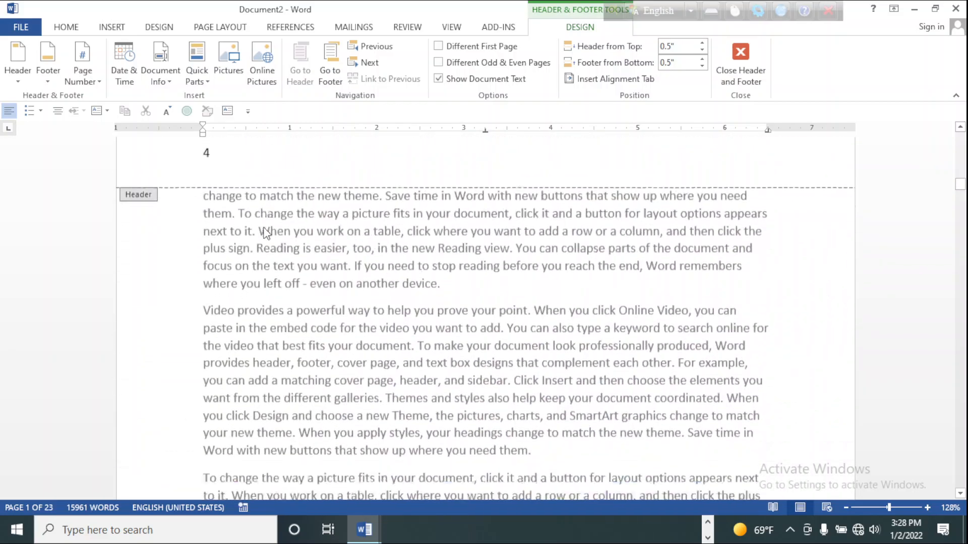
scroll(265, 233, "down", 15)
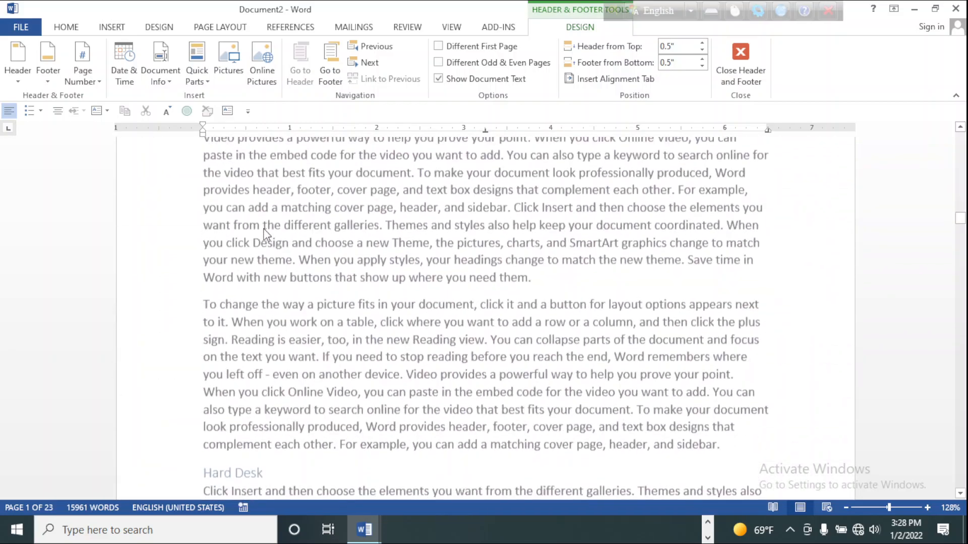
scroll(265, 233, "down", 15)
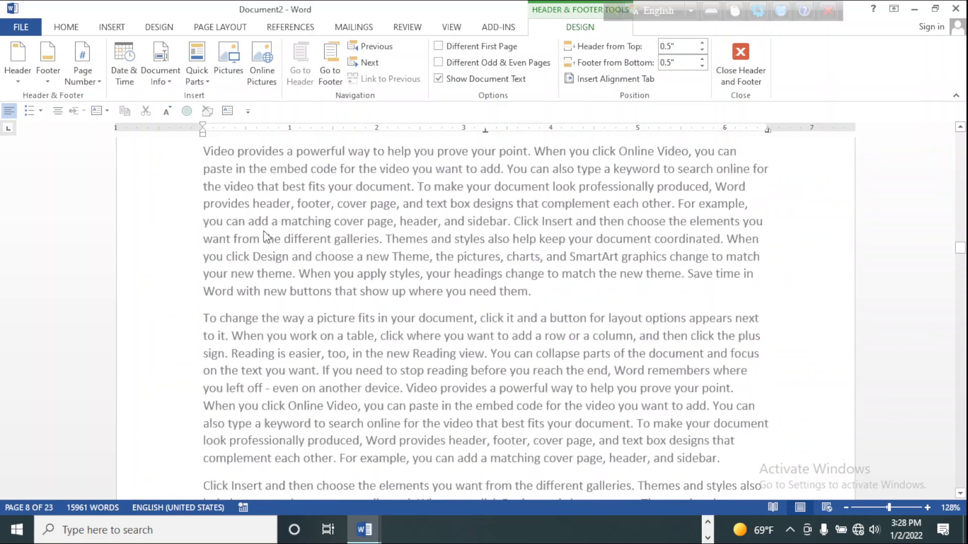
scroll(265, 233, "down", 15)
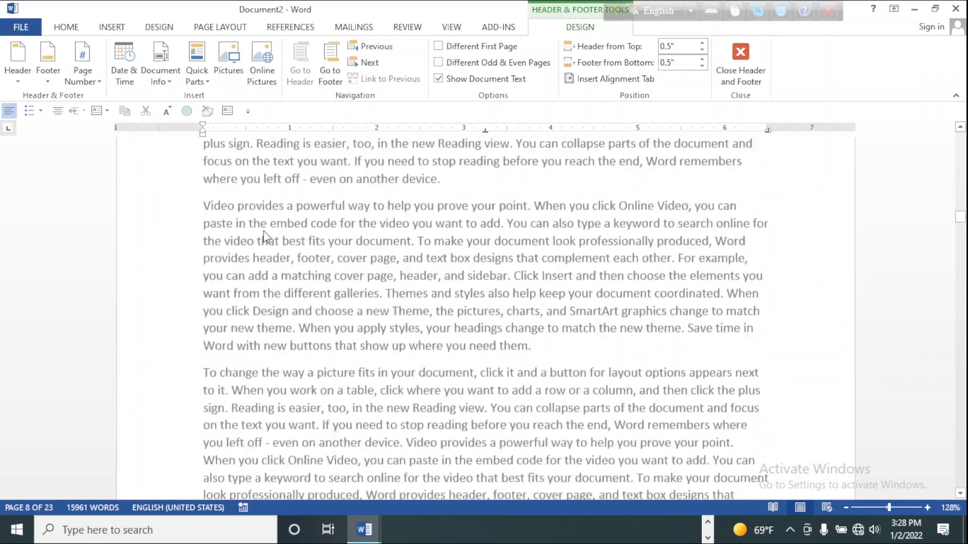
scroll(264, 228, "up", 15)
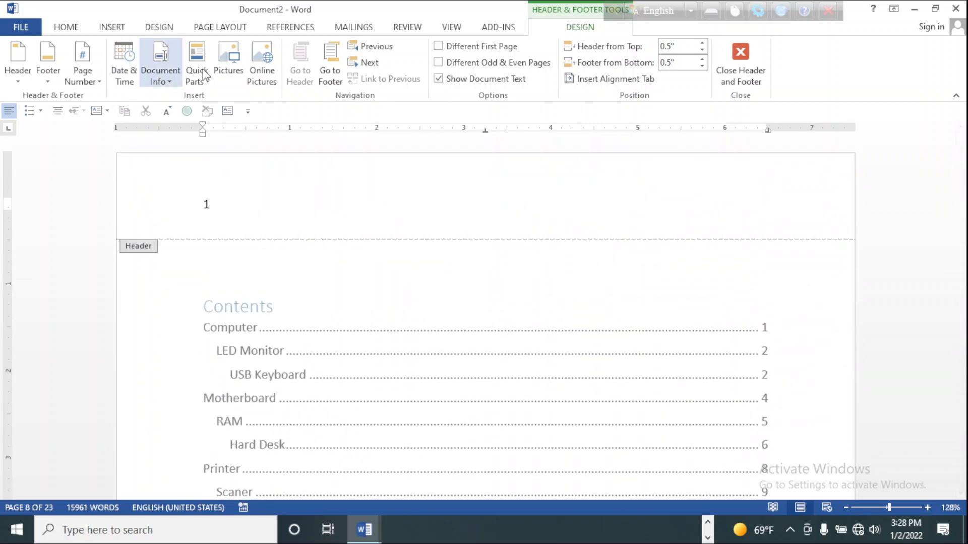
Step: Leave header editing and return to the document body with the reference tools available
left_click(287, 33)
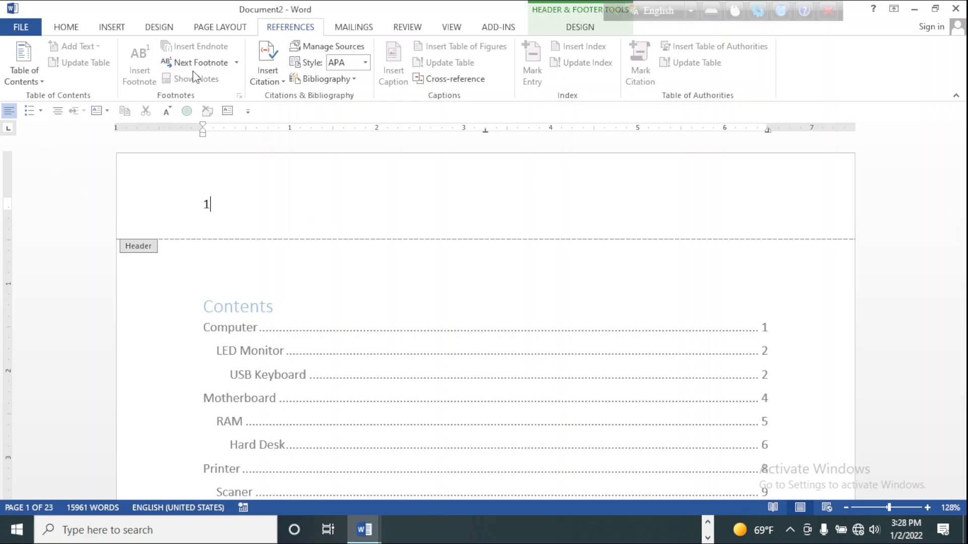
scroll(400, 346, "down", 6)
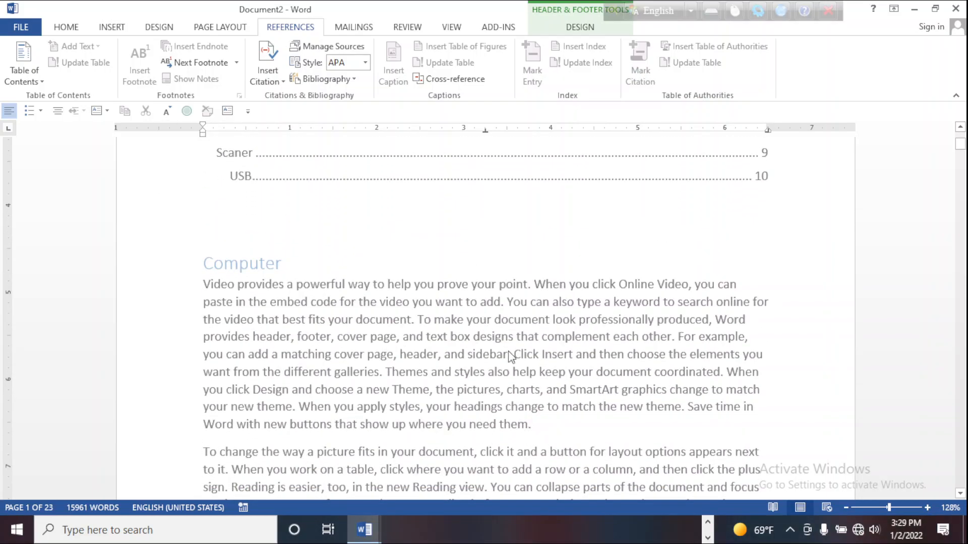
scroll(537, 410, "up", 6)
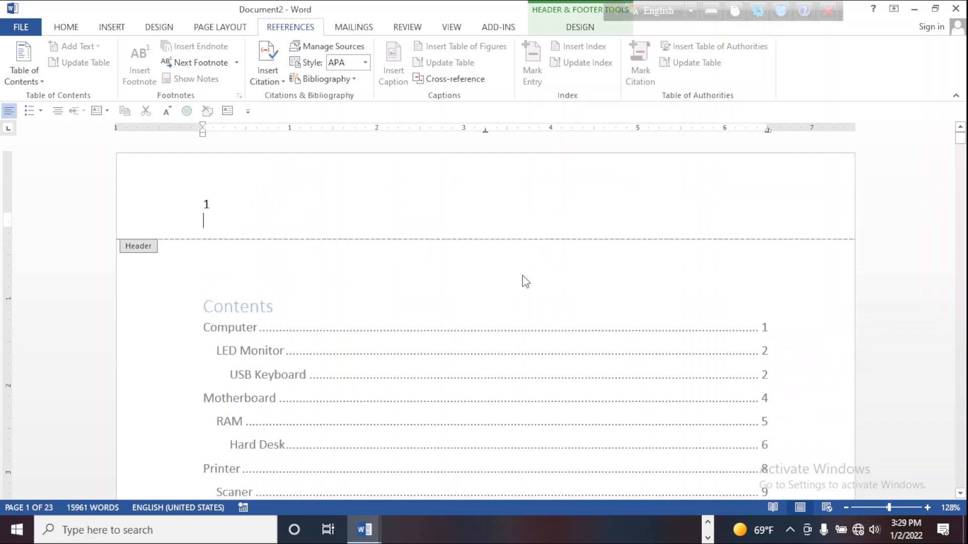
double_click(509, 286)
Step: Insert an endnote at the end of the first paragraph under the "Computer" heading with the text "Nice Computer"
scroll(527, 330, "down", 2)
scroll(526, 330, "down", 5)
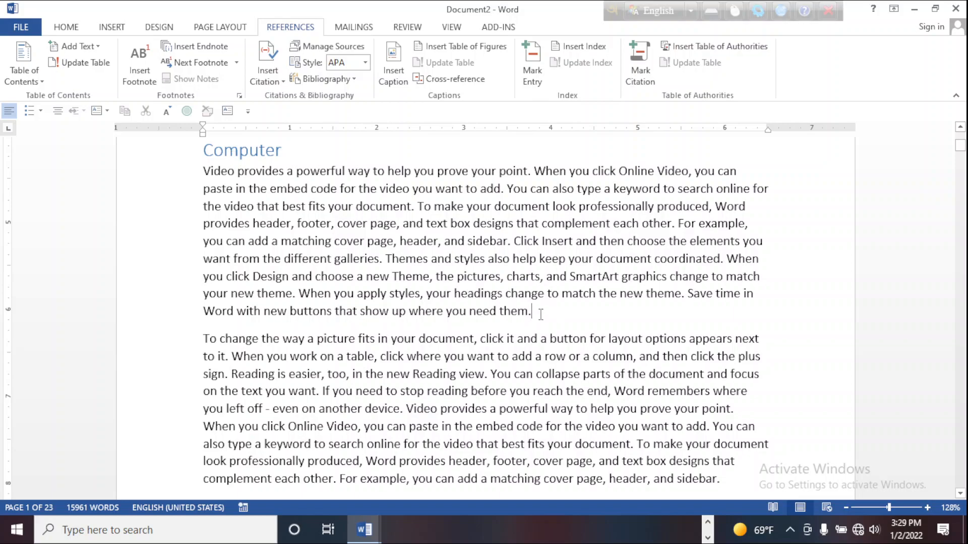
left_click_drag(538, 312, 201, 173)
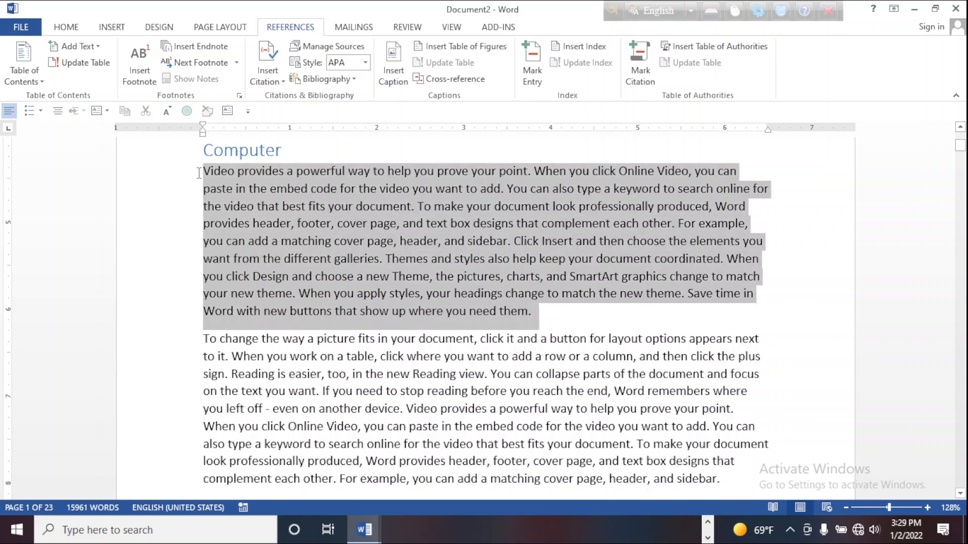
left_click(550, 325)
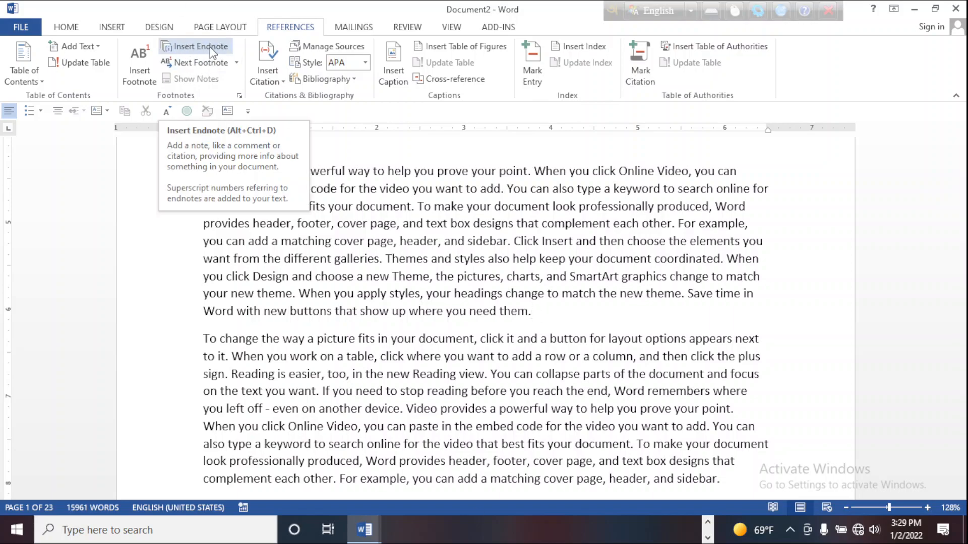
left_click(208, 50)
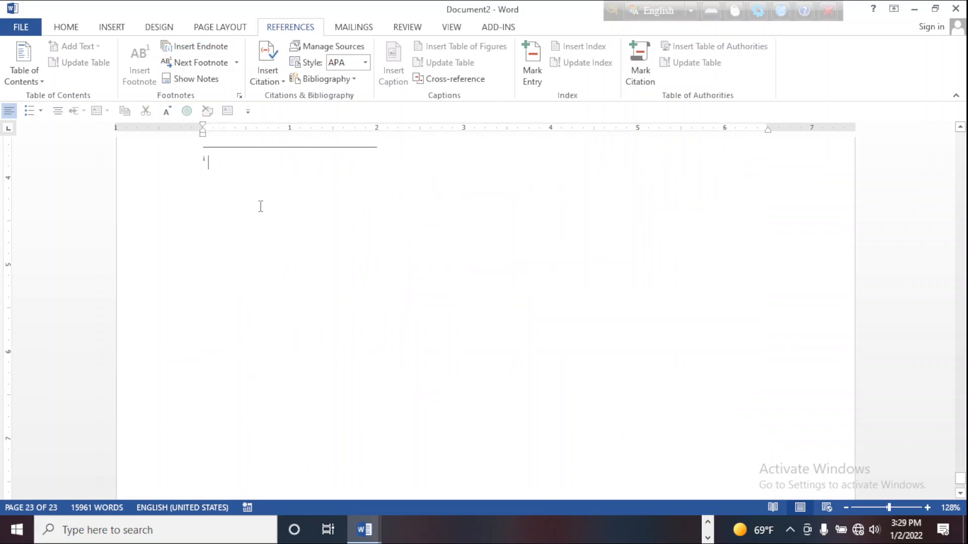
type("Nice Computer")
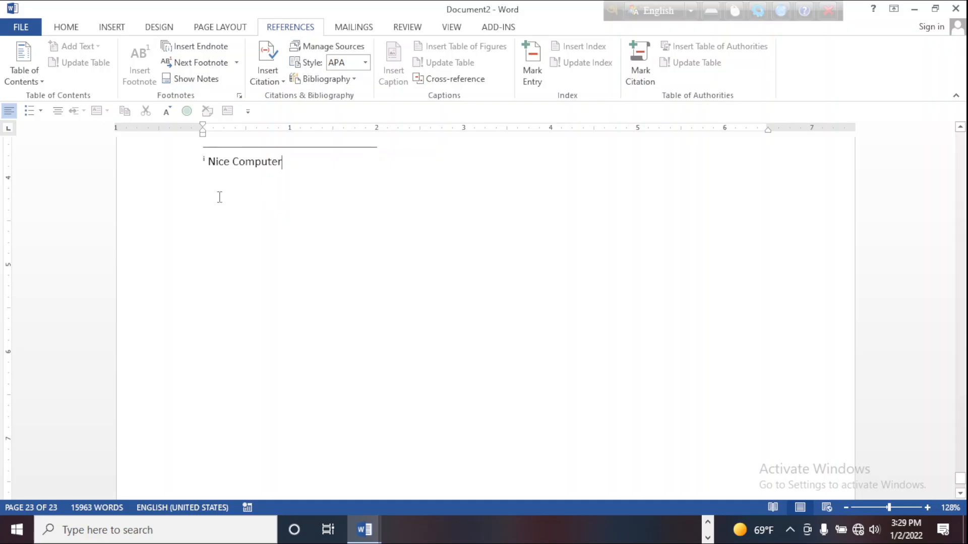
Step: Examine where the "Nice Computer" endnote sits on the last page relative to the preceding pages
scroll(512, 304, "up", 8)
scroll(512, 305, "up", 12)
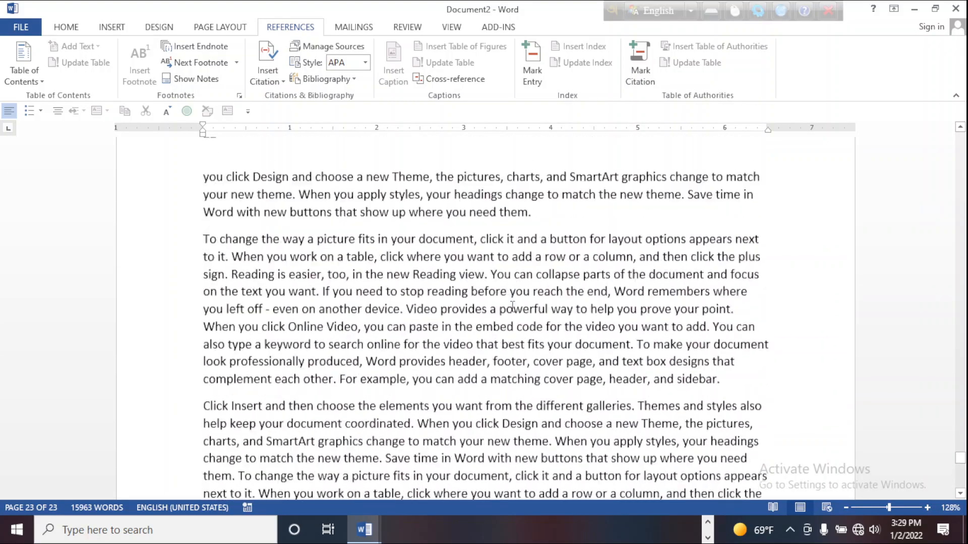
scroll(512, 305, "up", 10)
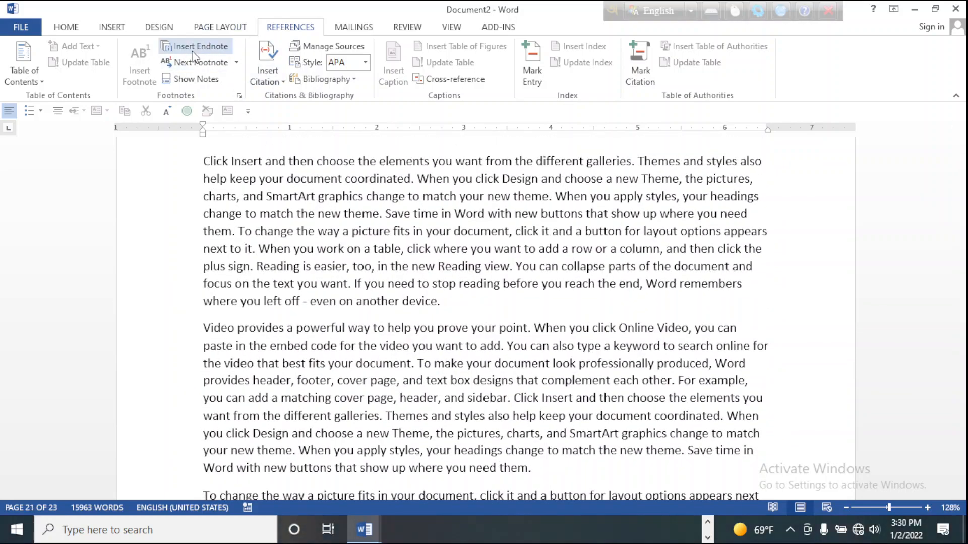
scroll(545, 378, "down", 5)
scroll(544, 379, "down", 20)
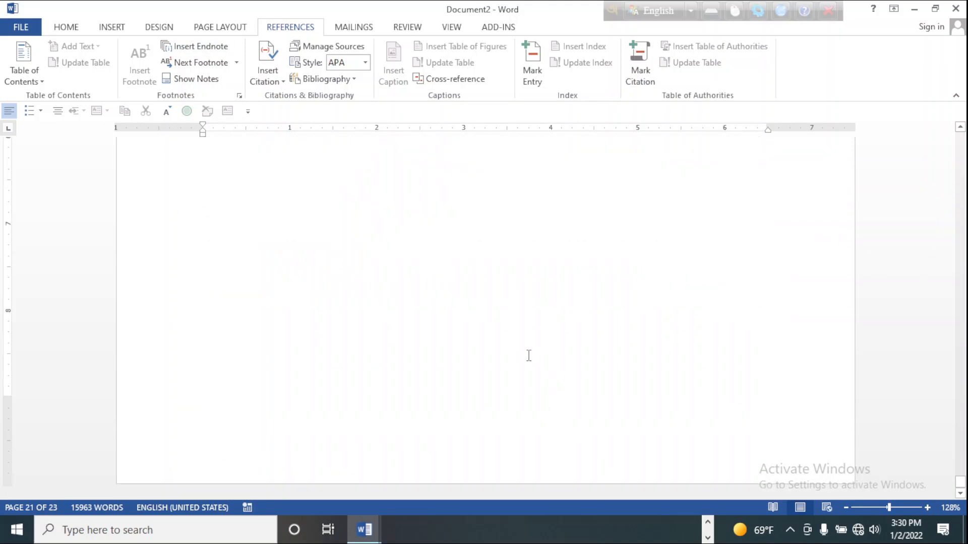
scroll(529, 356, "down", 15)
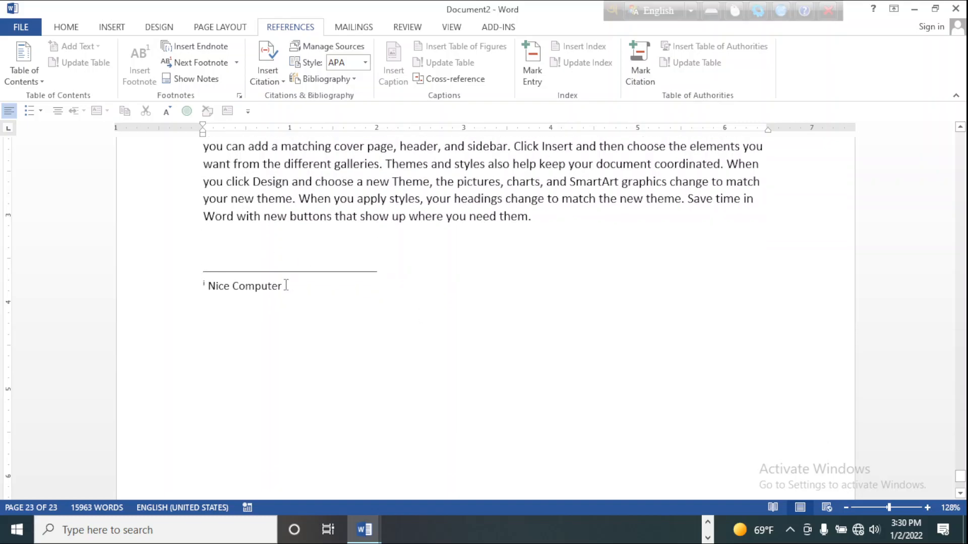
scroll(484, 257, "up", 5)
scroll(505, 264, "up", 15)
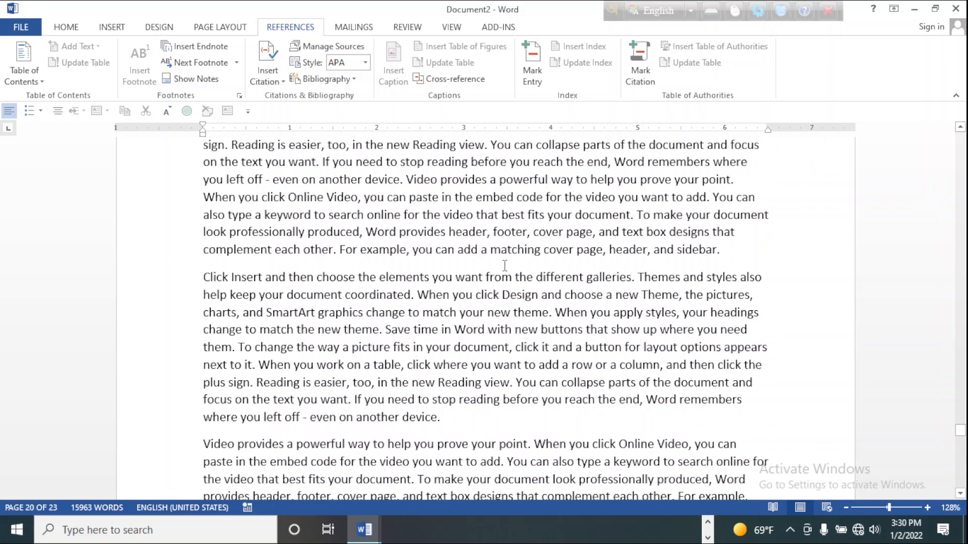
scroll(474, 268, "down", 3)
scroll(473, 268, "up", 10)
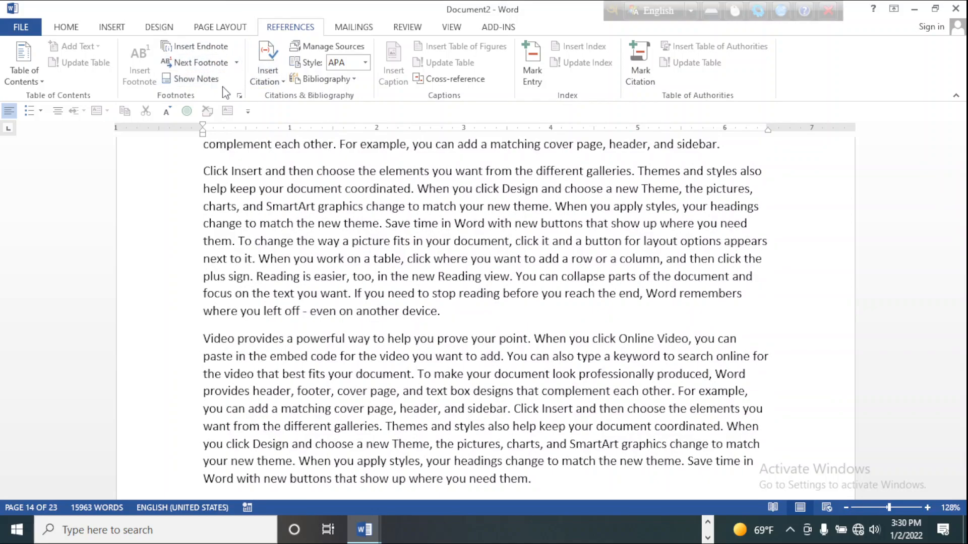
Step: Jump to the next footnote and review the footnote and endnote navigation options from the "Computer" section
left_click(236, 63)
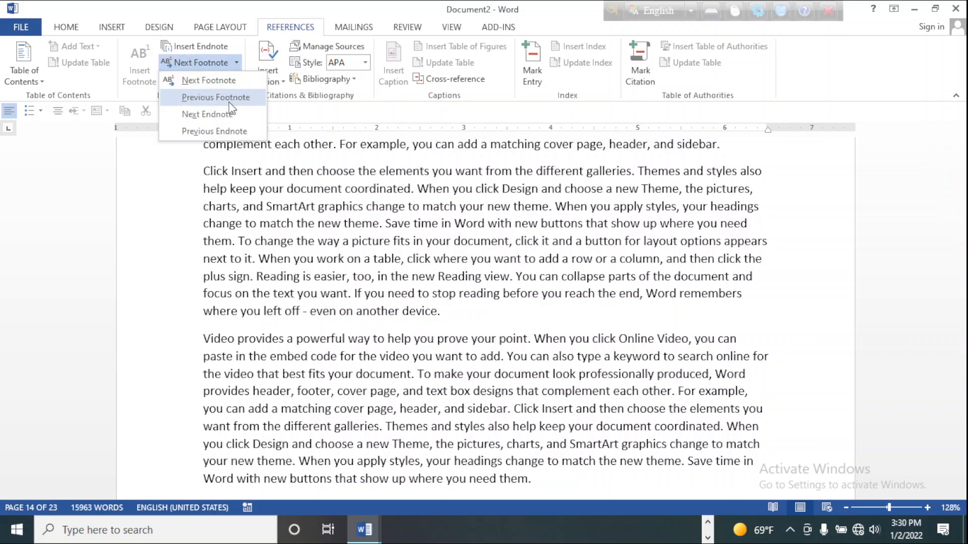
left_click(219, 79)
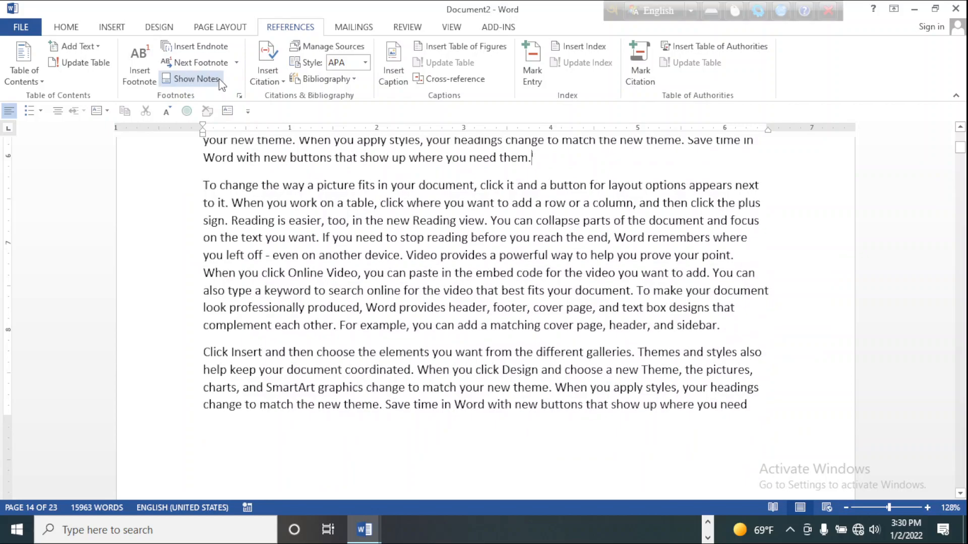
scroll(590, 190, "up", 8)
scroll(590, 190, "down", 4)
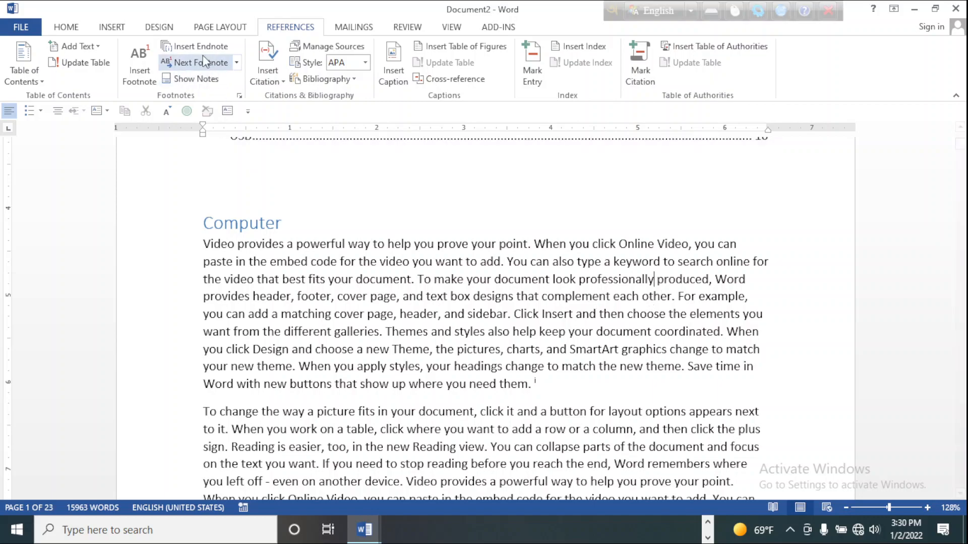
left_click(238, 62)
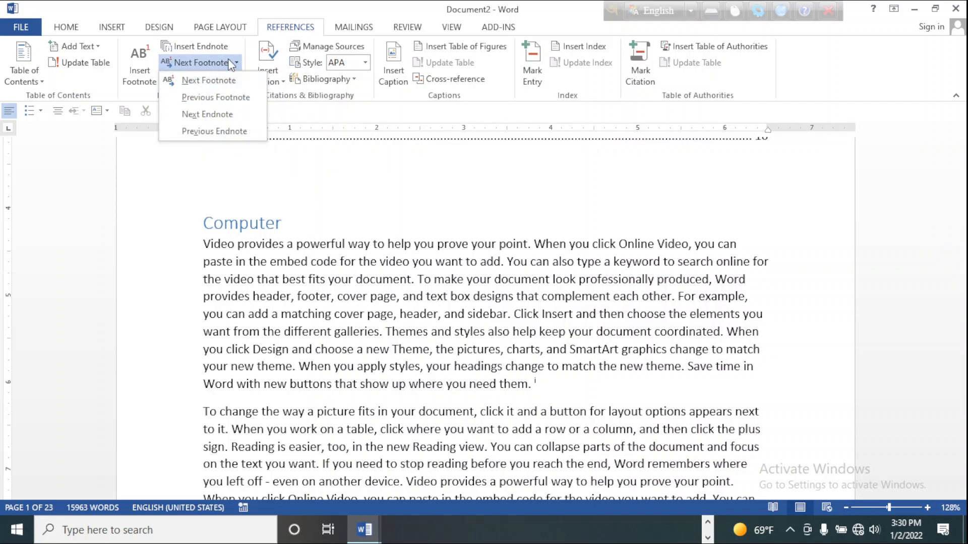
left_click(227, 61)
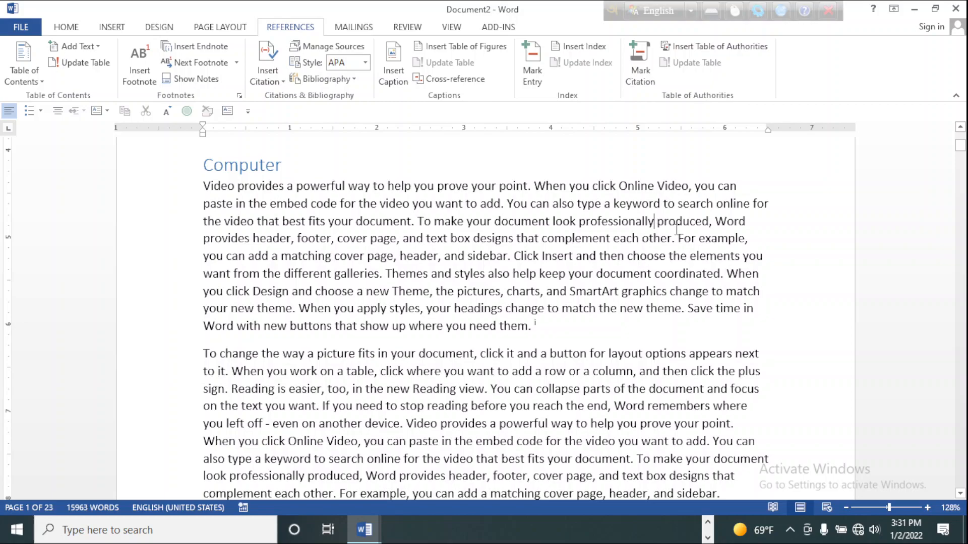
Step: Insert a second endnote without text after the word "professionally" in the first "Computer" paragraph and check its place in the endnote list
left_click(213, 51)
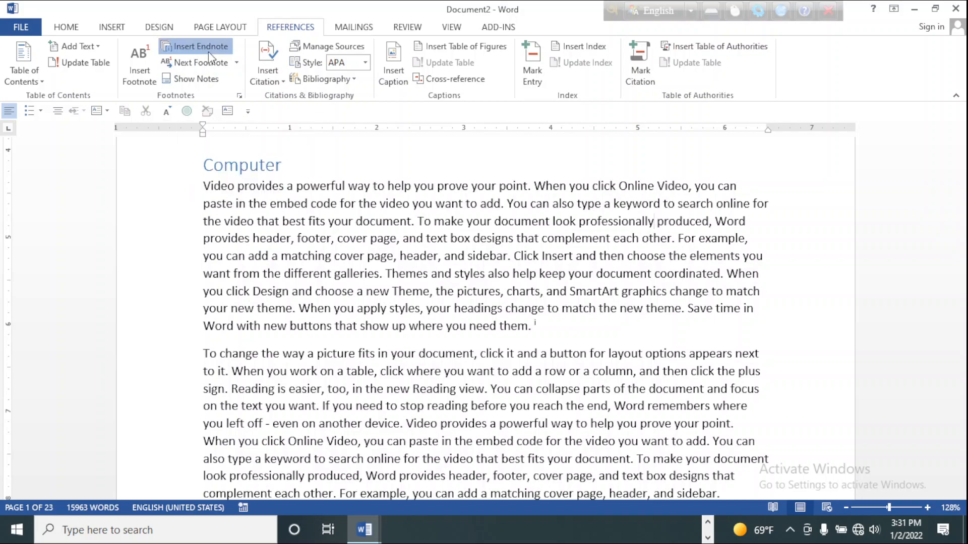
scroll(327, 238, "up", 4)
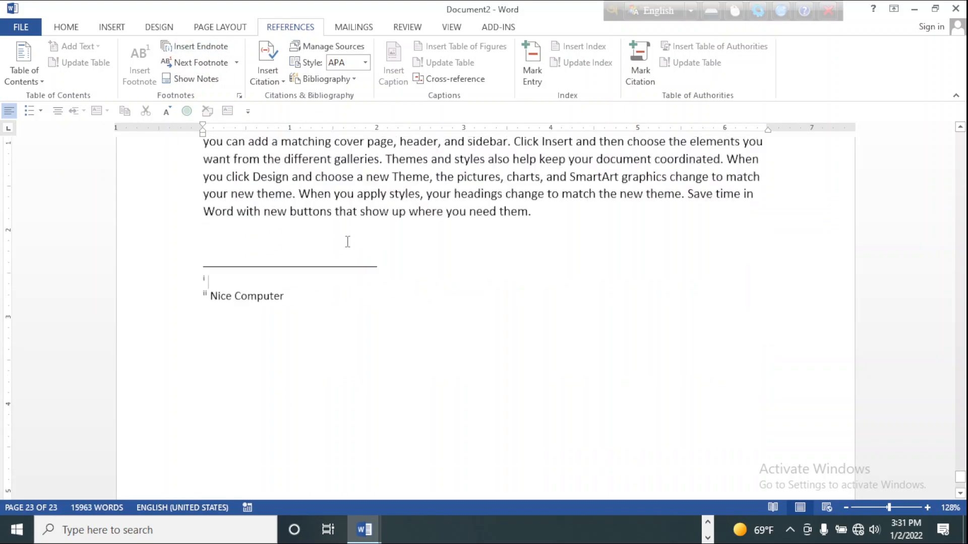
scroll(456, 326, "up", 6)
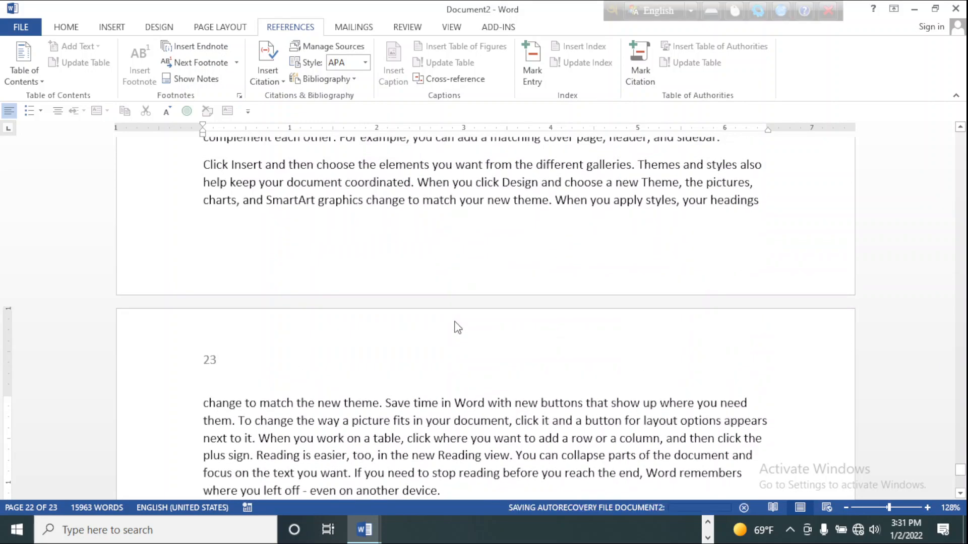
scroll(496, 336, "up", 4)
scroll(496, 333, "down", 12)
scroll(495, 332, "up", 10)
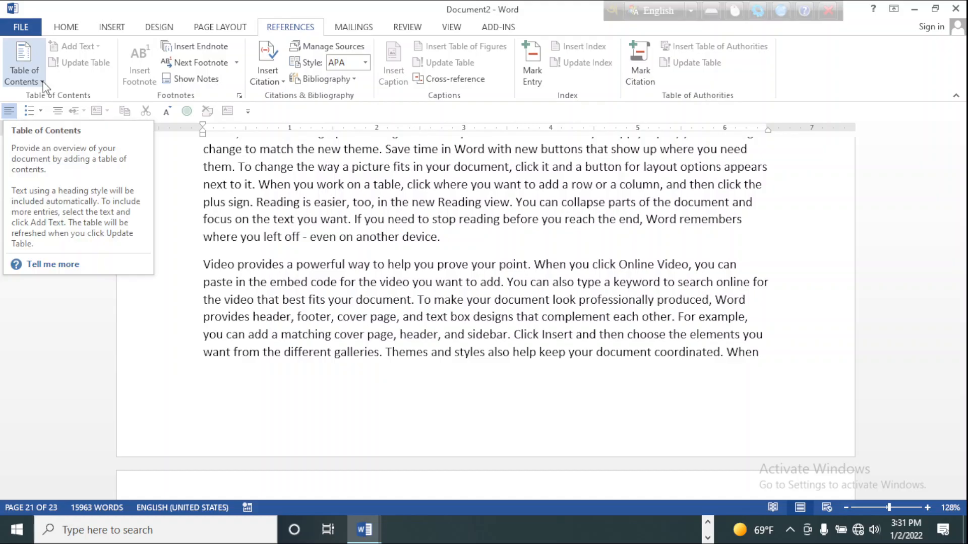
Step: Return to the table of contents on the first page and examine its entries and page numbers
scroll(455, 258, "up", 8)
scroll(456, 259, "up", 10)
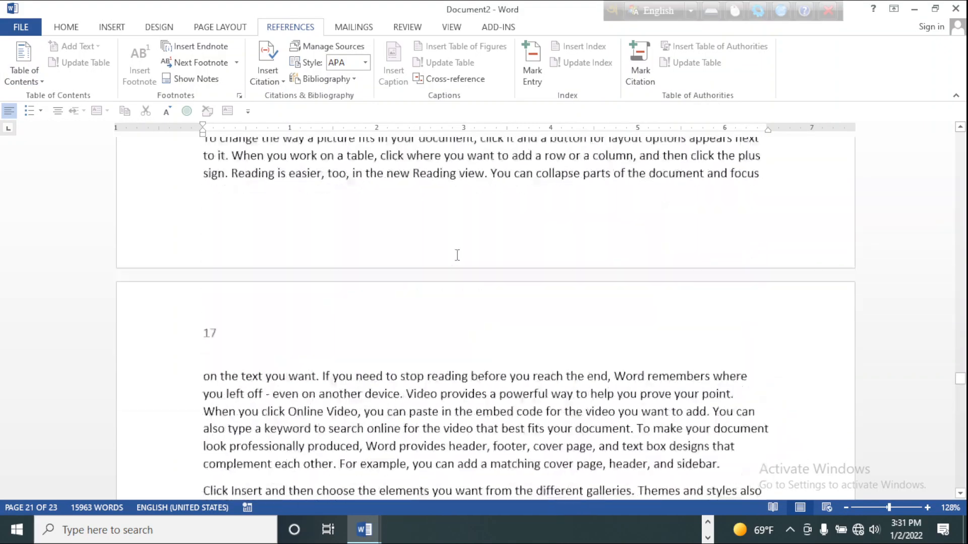
left_click_drag(960, 358, 956, 134)
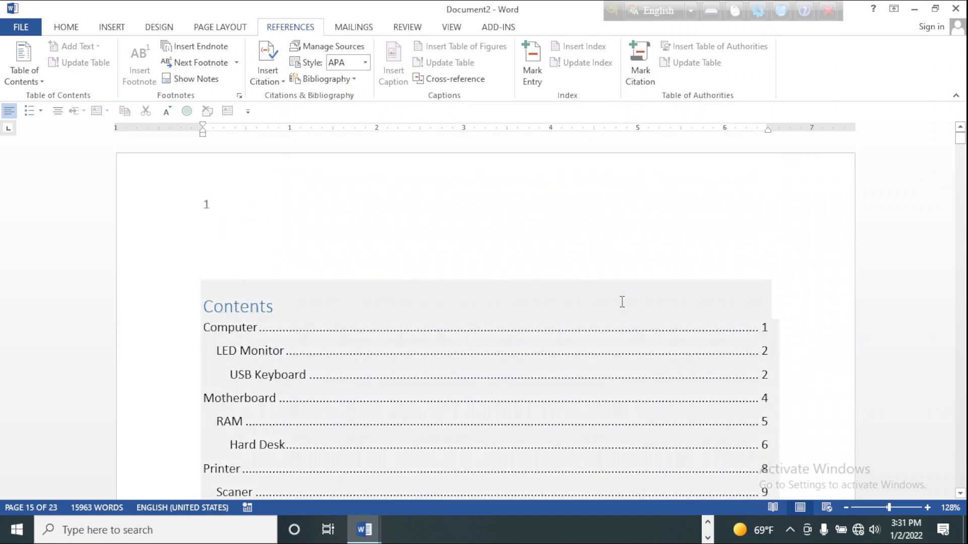
scroll(622, 301, "down", 2)
left_click(462, 260)
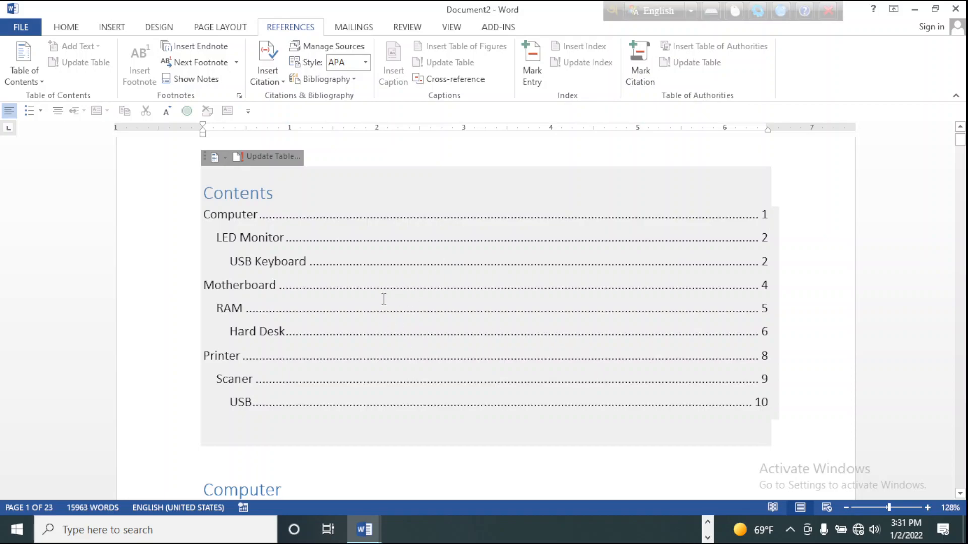
left_click(428, 296)
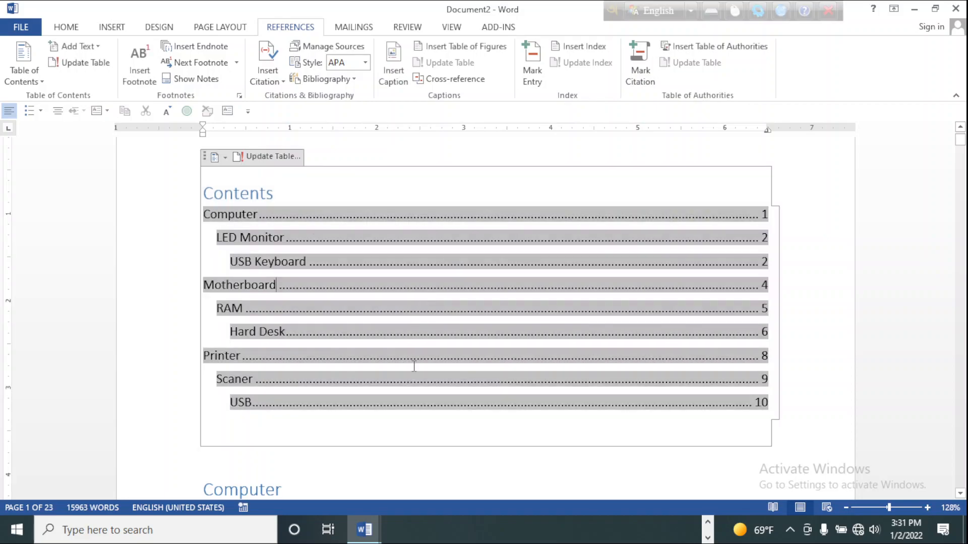
left_click(472, 439)
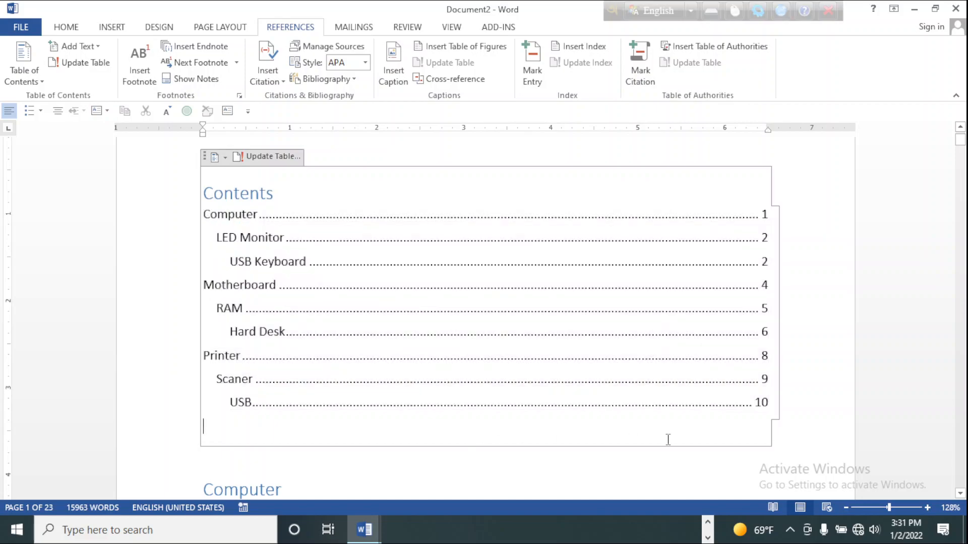
left_click(790, 415)
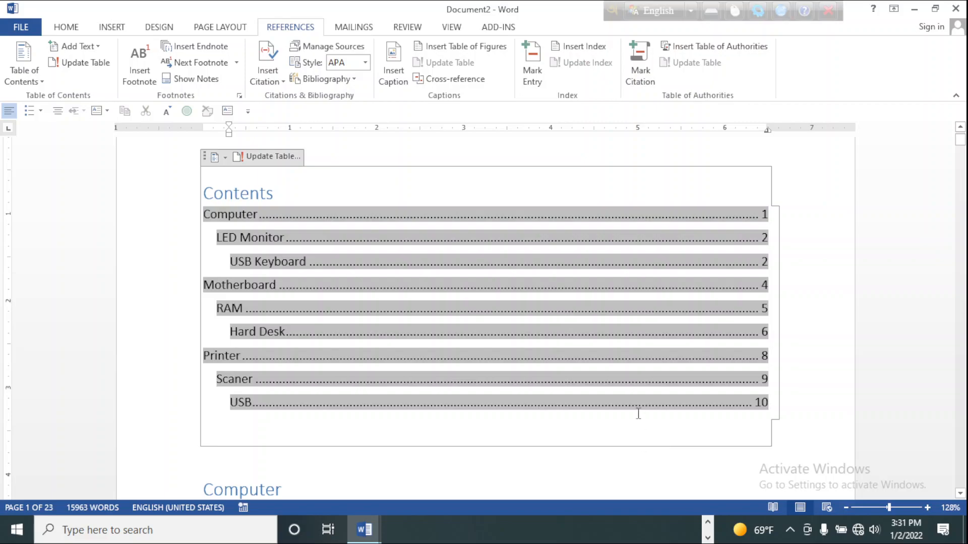
left_click(517, 437)
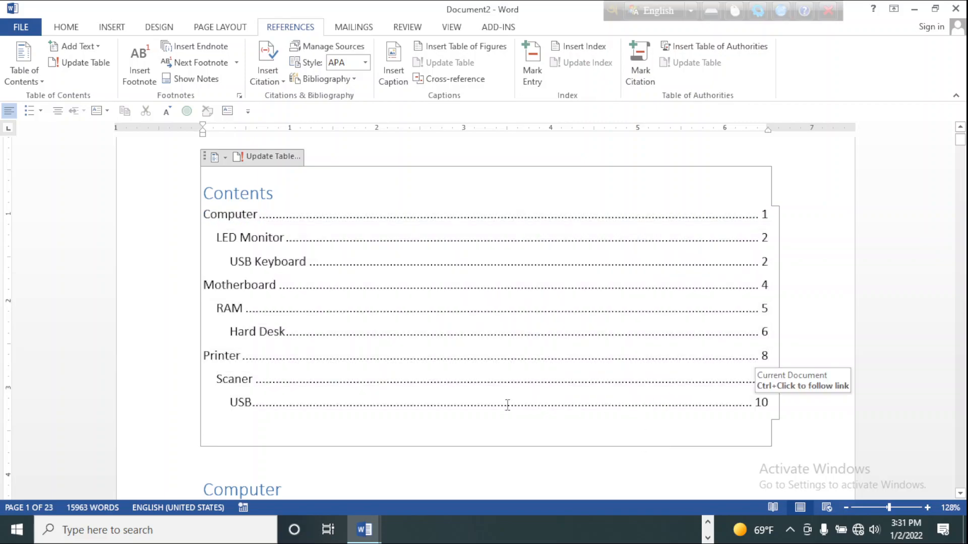
scroll(531, 392, "up", 3)
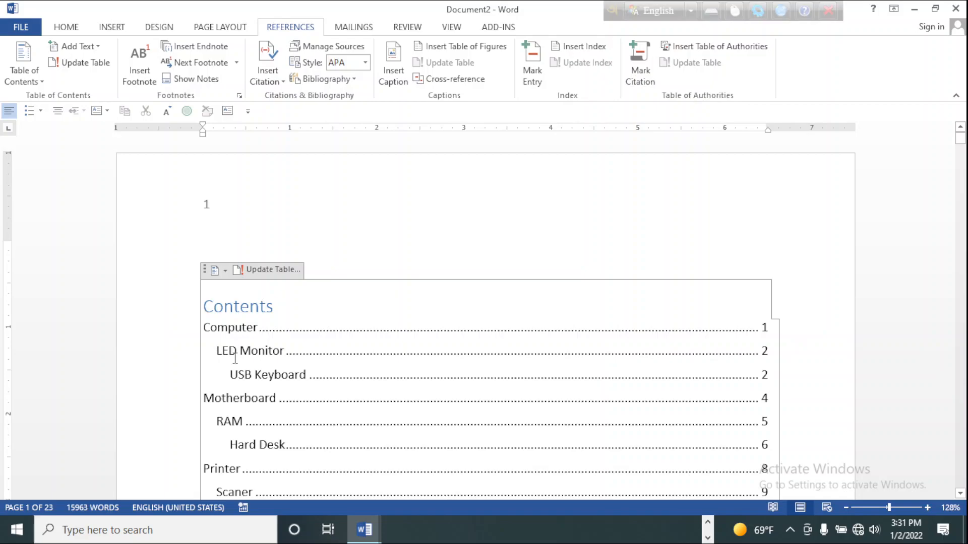
scroll(594, 349, "down", 3)
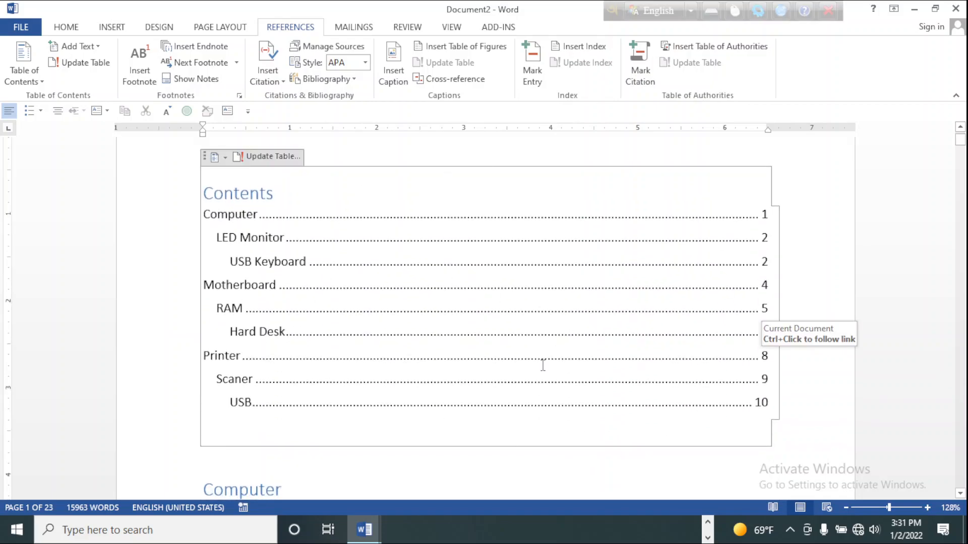
Step: Check the "RAM" heading in the document against its entry in the table of contents
scroll(544, 371, "down", 3)
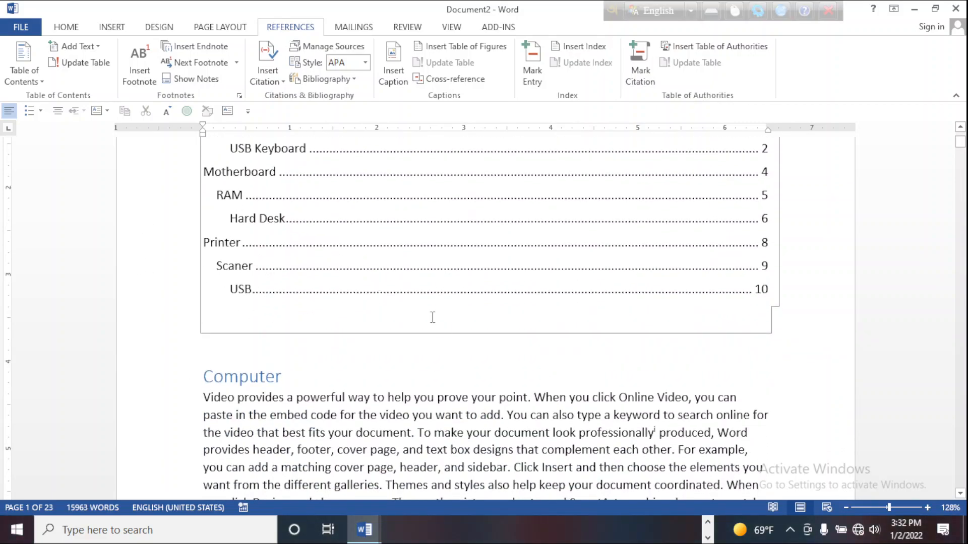
scroll(432, 317, "down", 10)
scroll(311, 344, "down", 15)
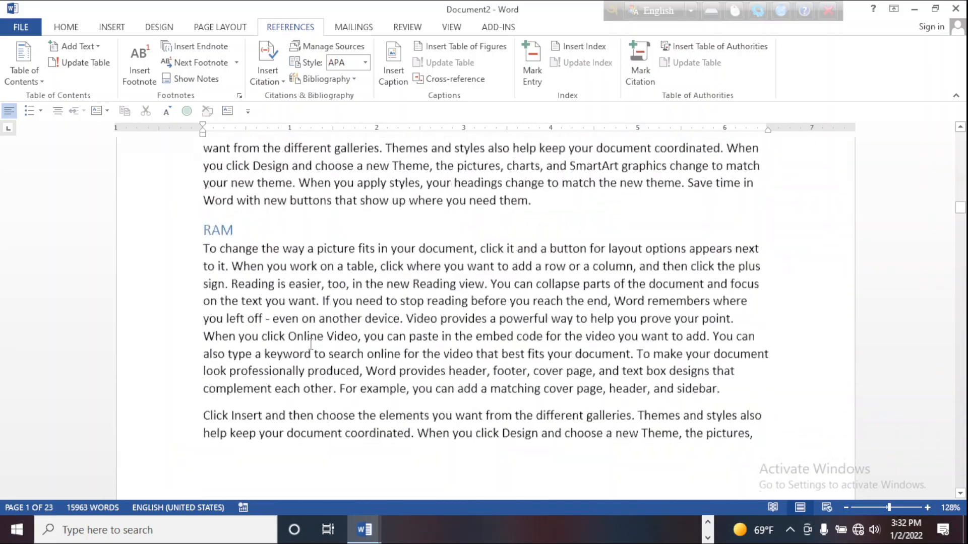
scroll(311, 344, "down", 2)
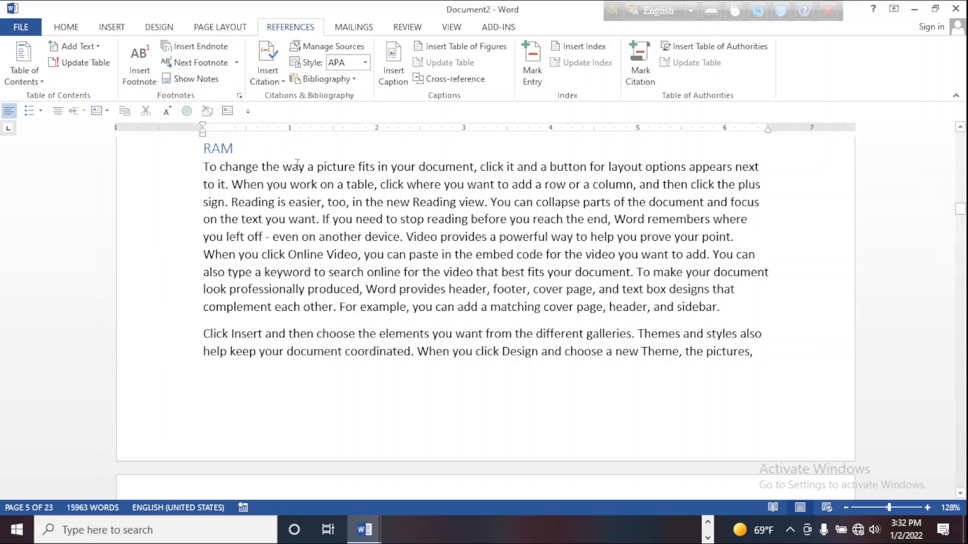
scroll(282, 258, "down", 2)
scroll(283, 258, "up", 1)
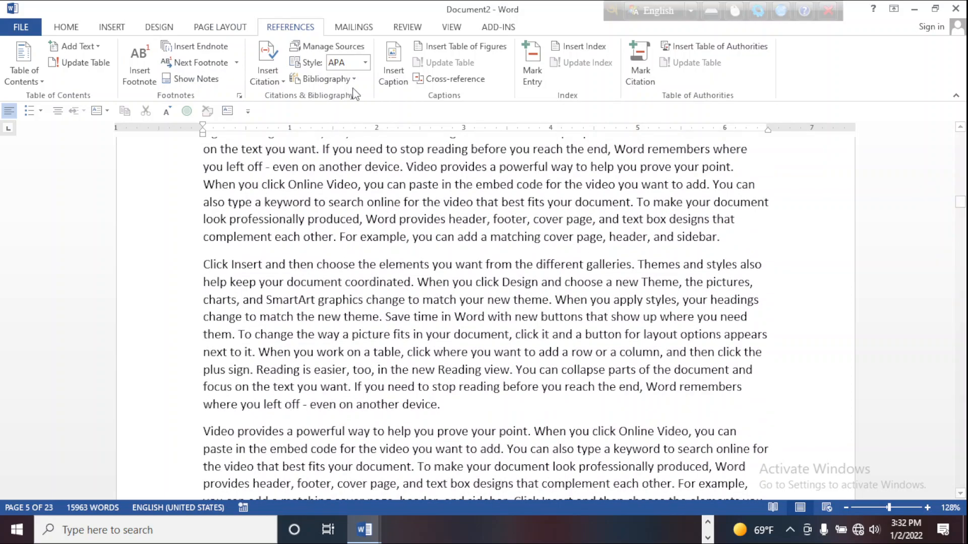
Step: View the citation sources in the Source Manager, close it, and return to the "RAM" section
left_click(330, 48)
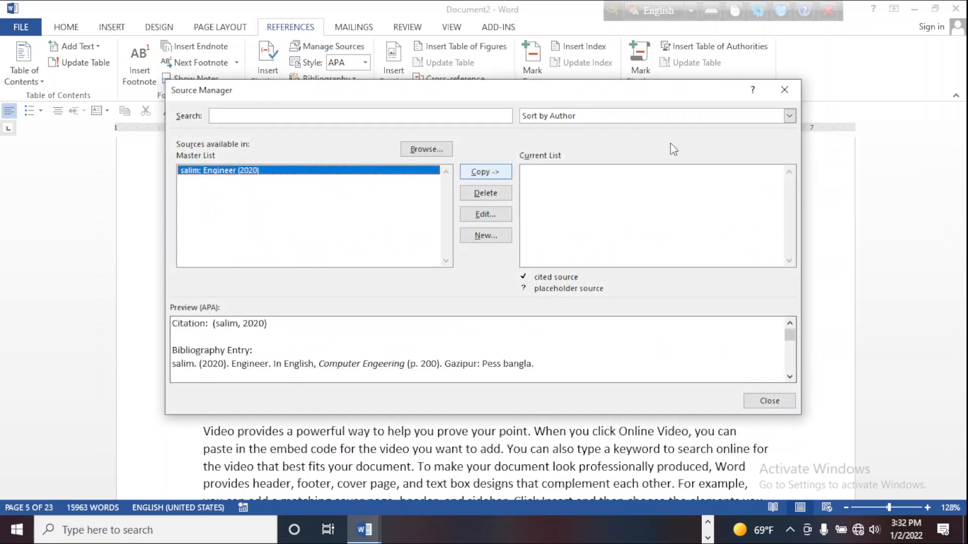
left_click(786, 92)
scroll(493, 298, "down", 10)
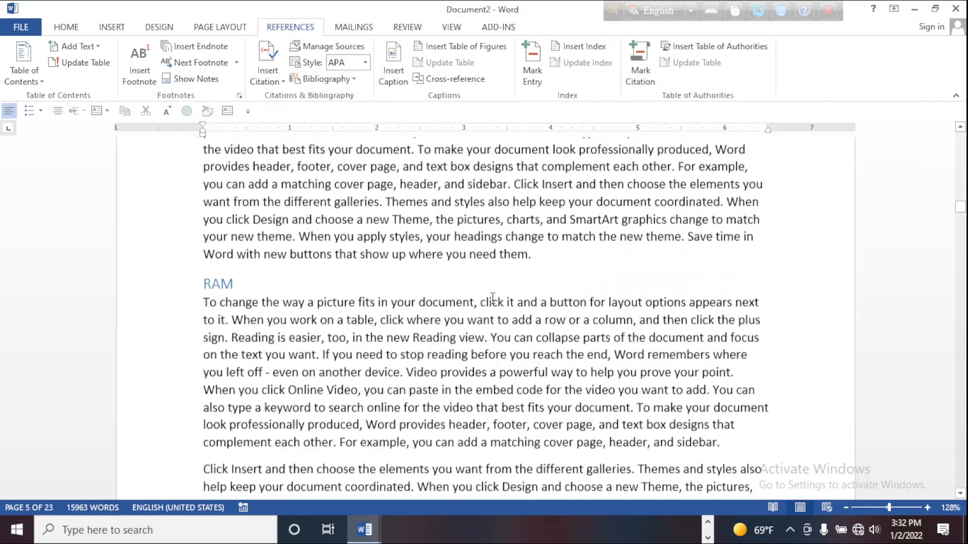
Step: Copy the "Engineer (2020)" source from the Master List to the document's Current List in the Source Manager and close it
scroll(492, 298, "down", 20)
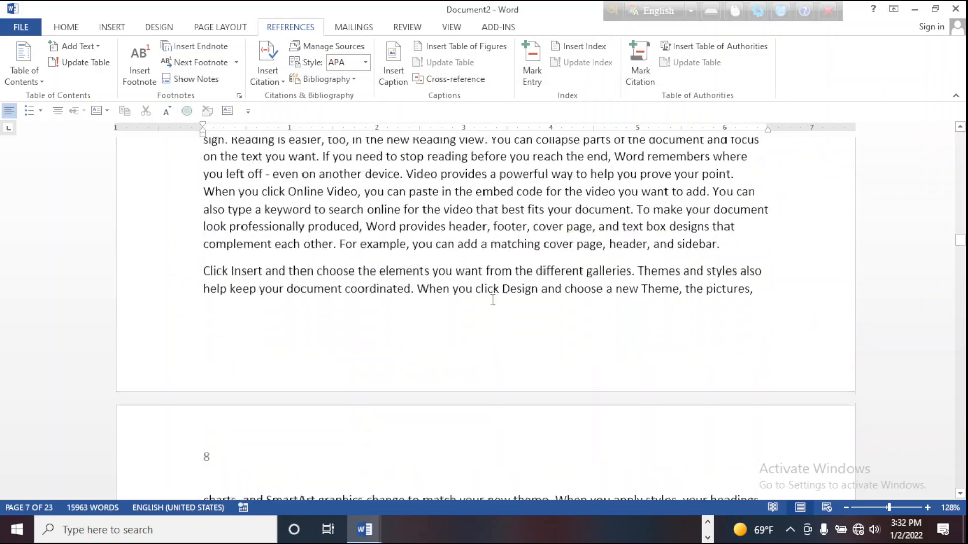
scroll(304, 321, "down", 15)
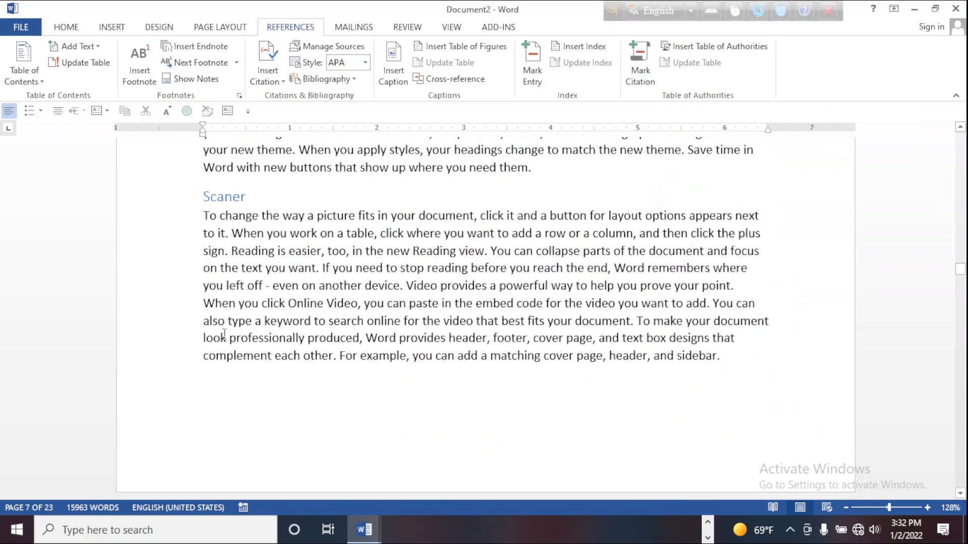
scroll(359, 283, "up", 15)
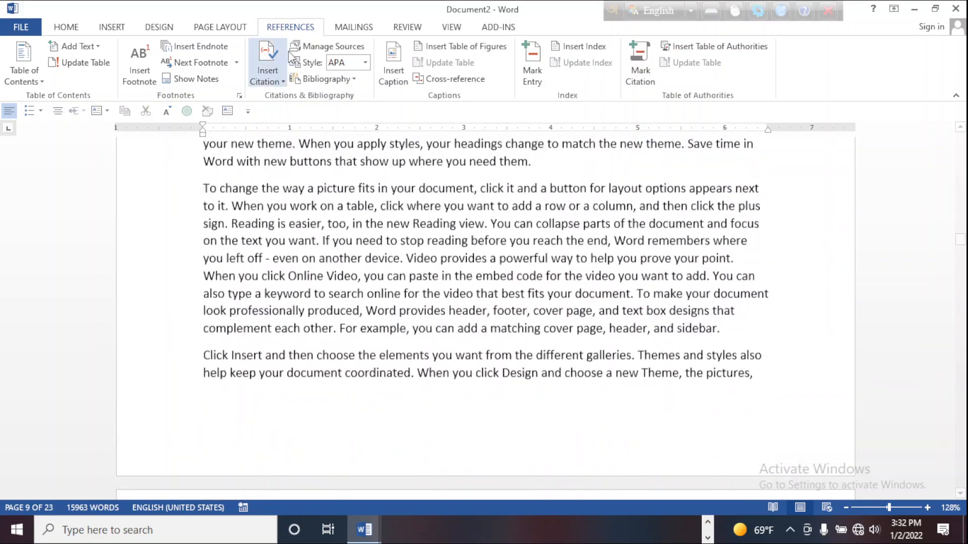
left_click(330, 50)
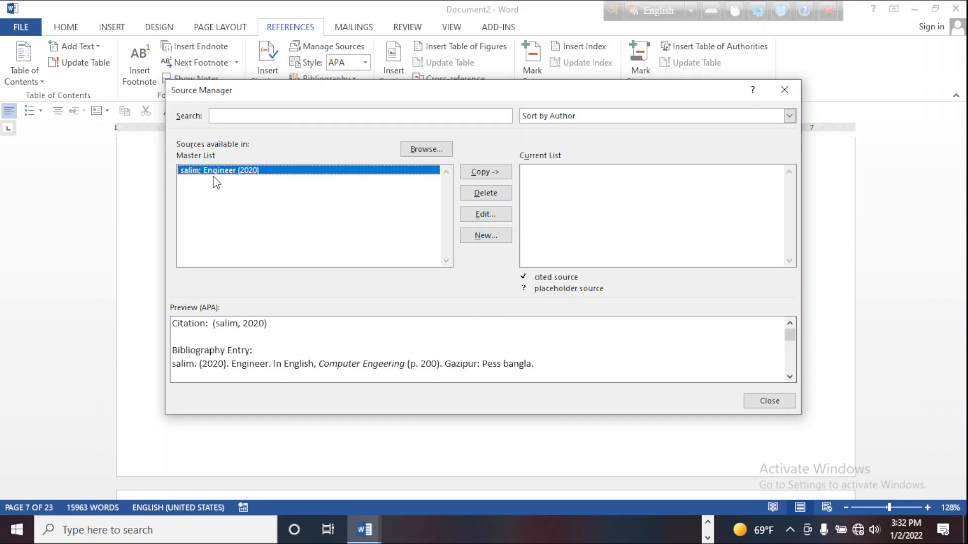
left_click(483, 173)
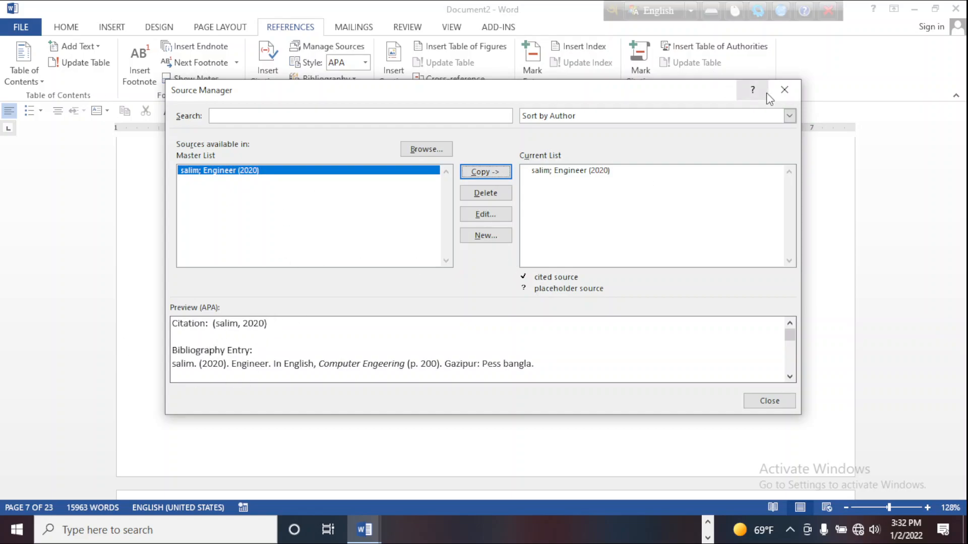
left_click(783, 91)
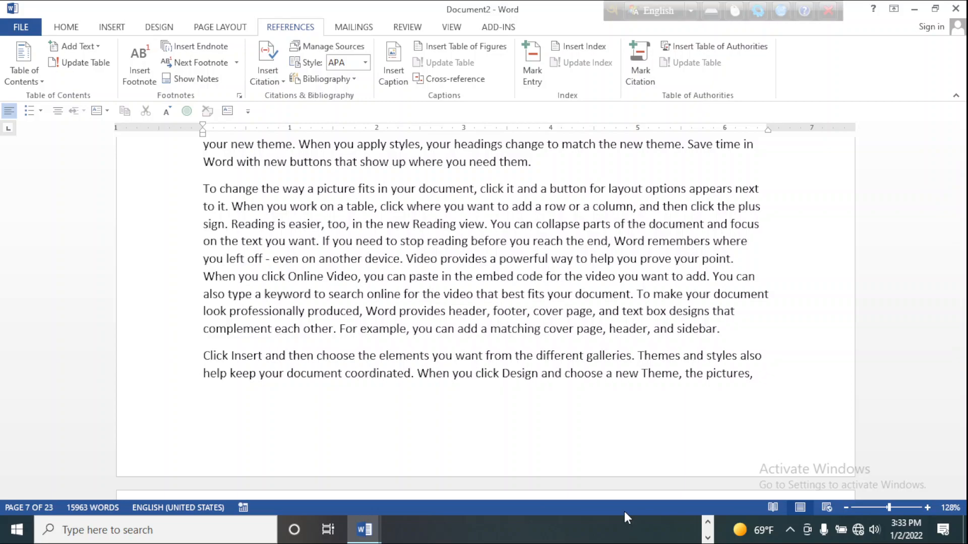
Step: Switch to the exam question list in Notepad and highlight the question about the groups under Mailings
key("alt+Tab")
key("alt+Tab")
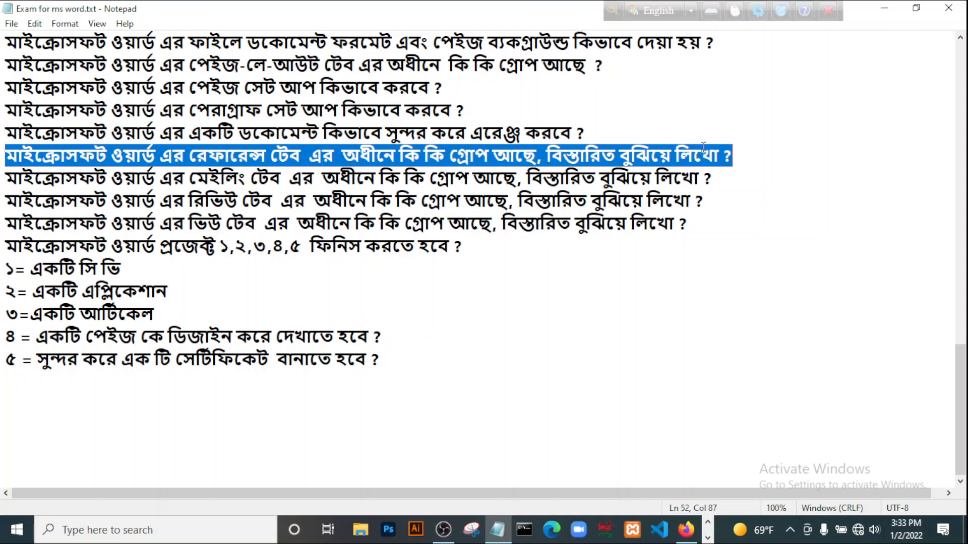
left_click(736, 160)
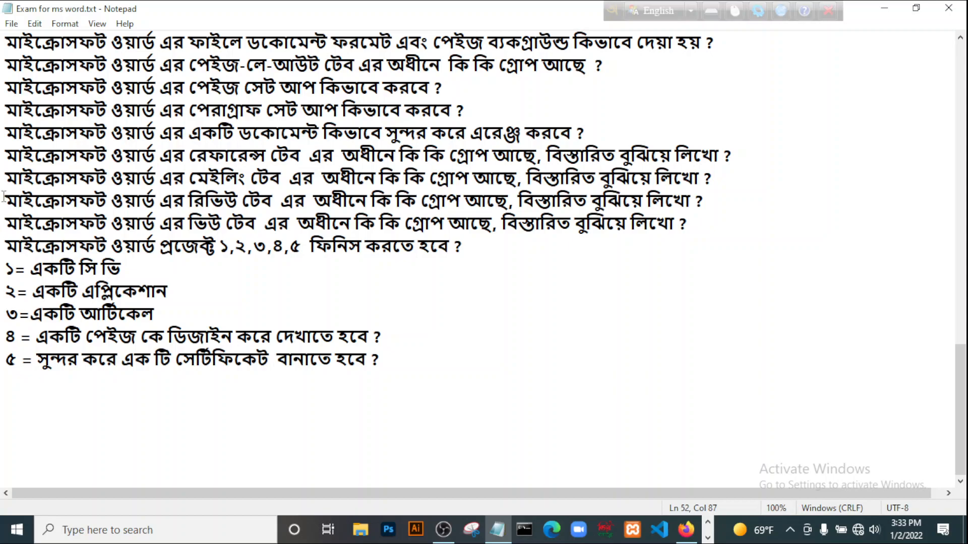
left_click_drag(6, 177, 715, 188)
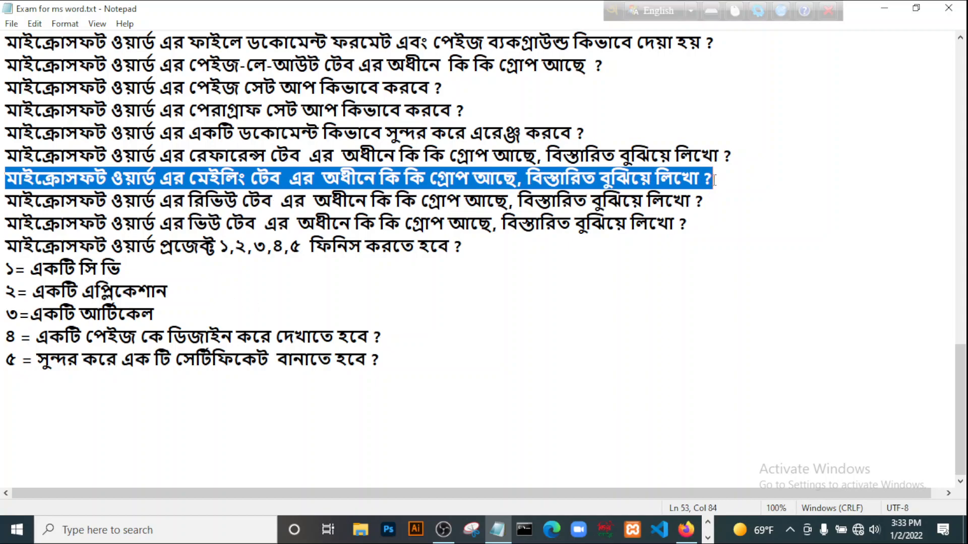
left_click(715, 179)
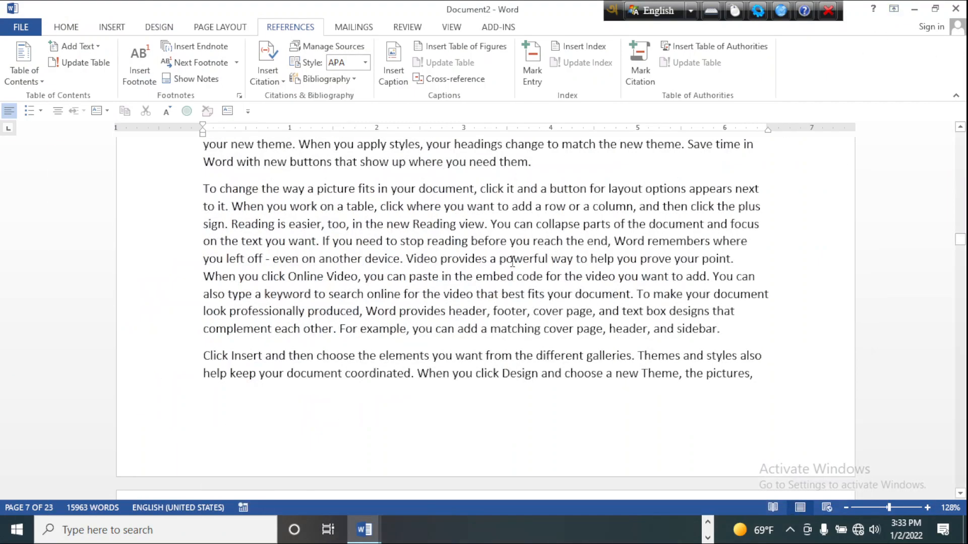
Step: Return to the Word document and display the Mailings commands, browsing from the "Mouse" section to the "Motherboard" section
scroll(512, 262, "up", 20)
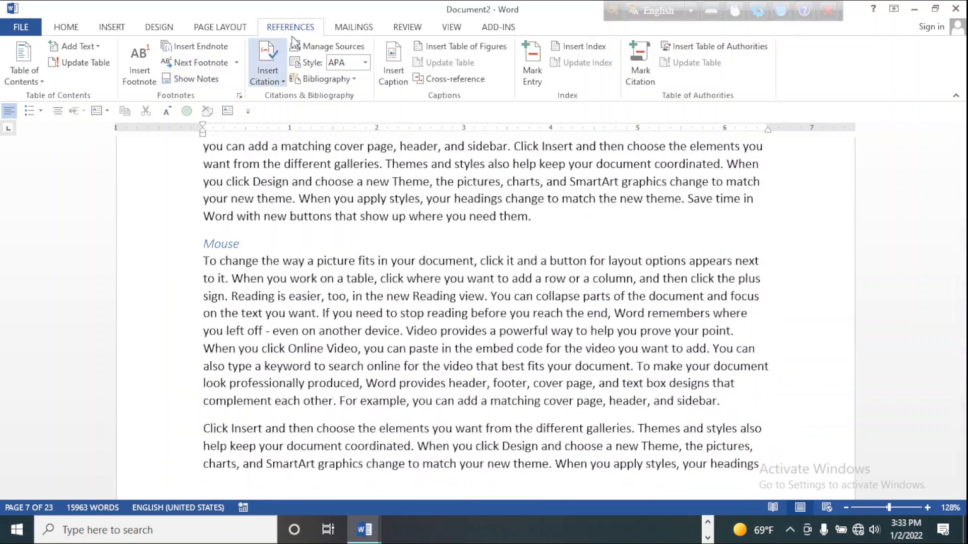
left_click(355, 28)
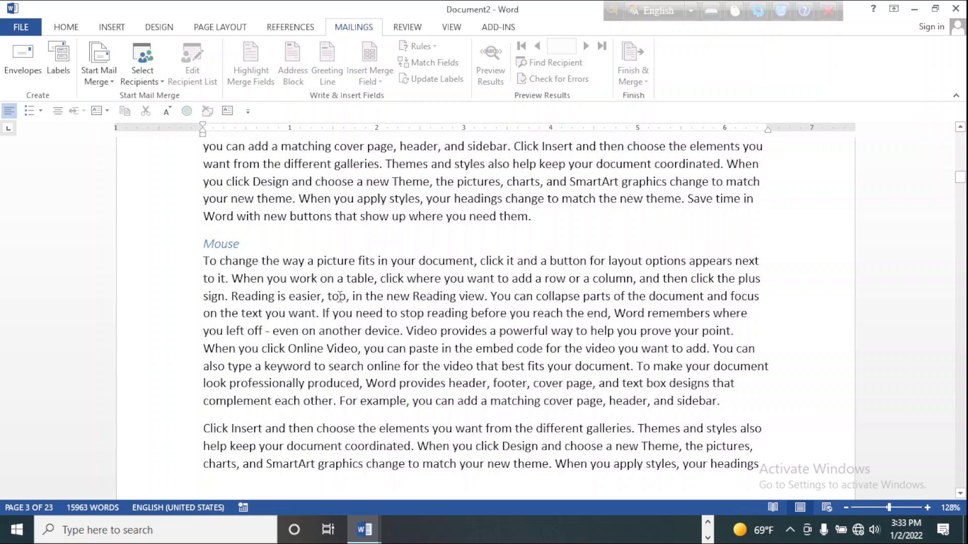
scroll(340, 297, "down", 15)
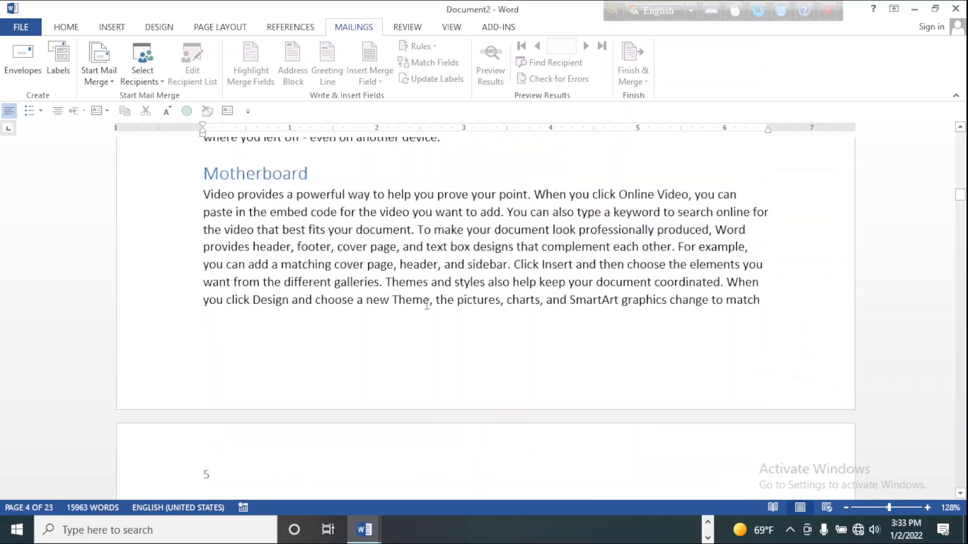
scroll(423, 306, "down", 10)
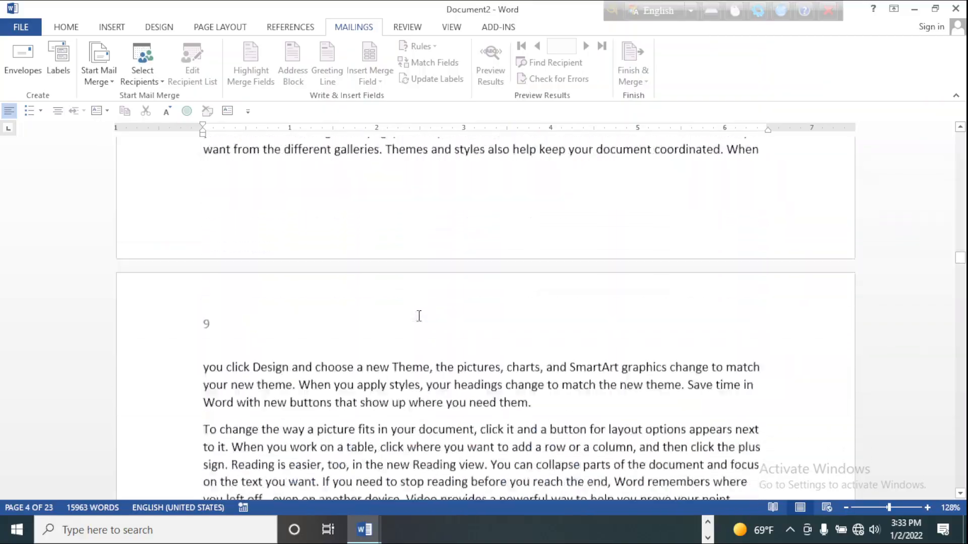
scroll(418, 324, "down", 10)
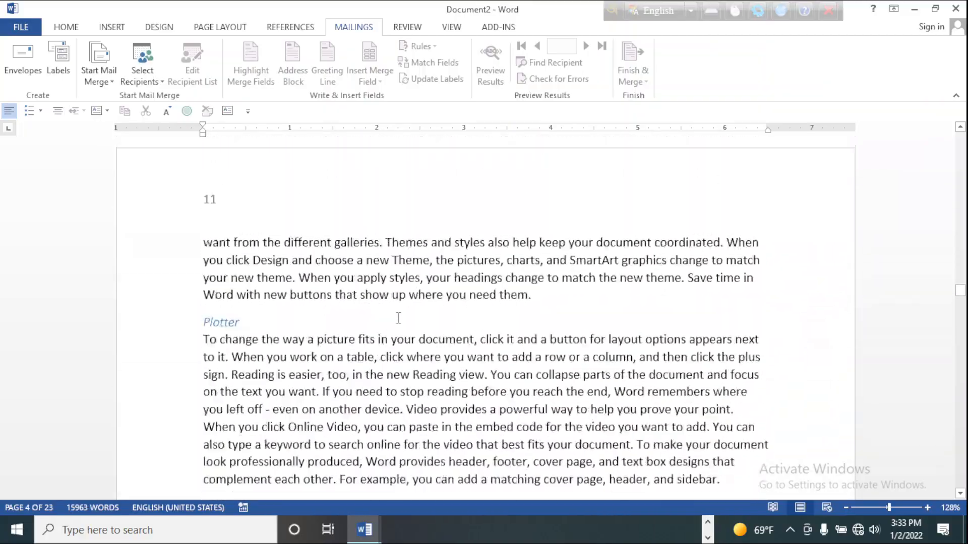
scroll(398, 313, "down", 10)
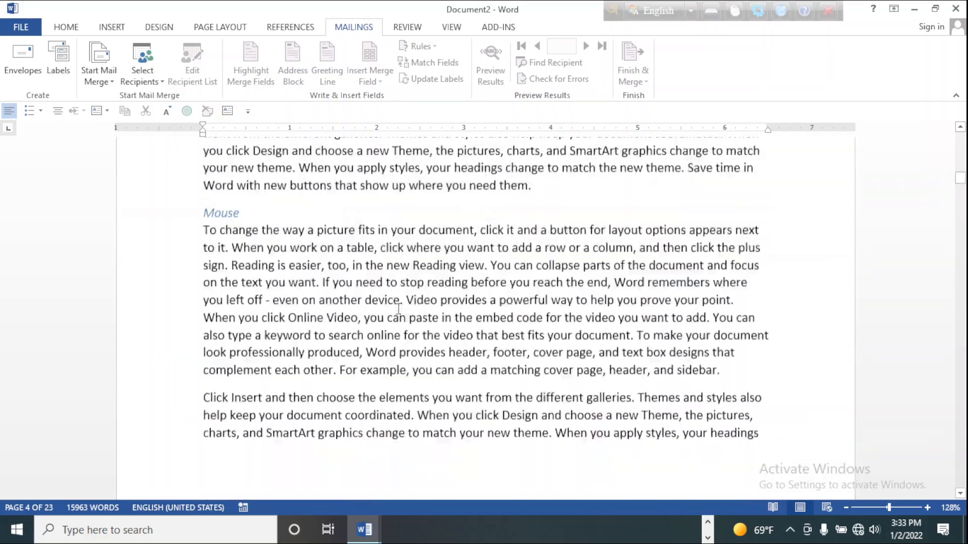
key("ctrl+Home")
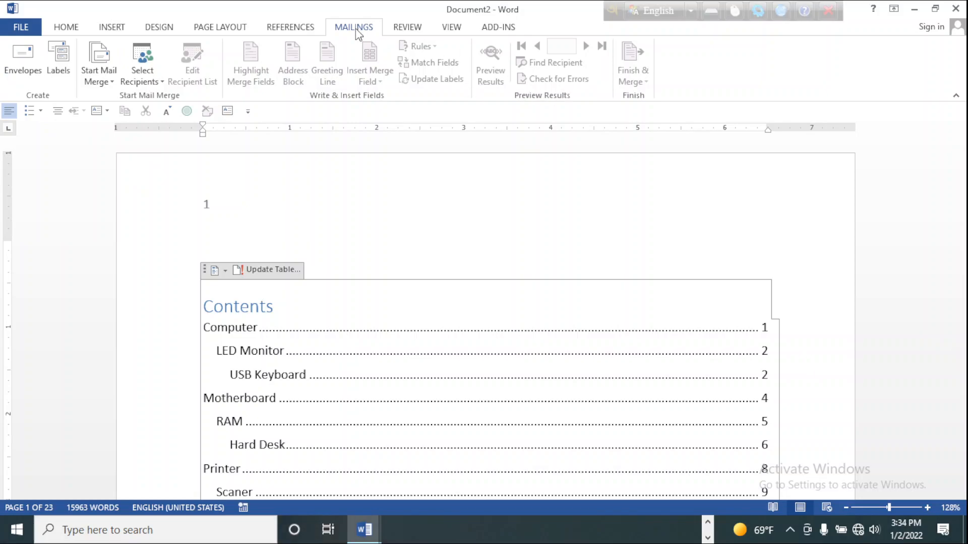
Step: Create a new blank document
left_click(26, 30)
left_click(35, 91)
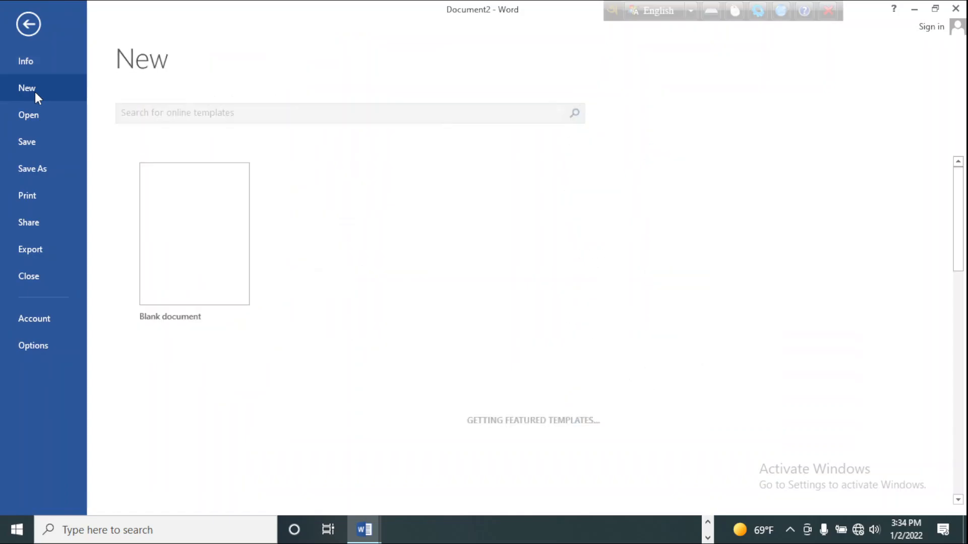
left_click(212, 258)
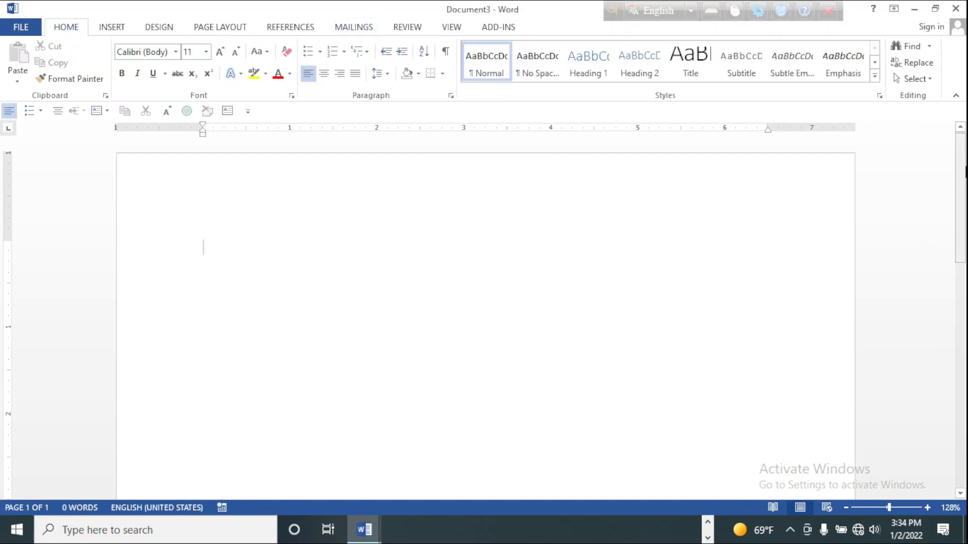
mouse_move(963, 167)
left_mouse_down()
mouse_move(965, 325)
mouse_move(957, 158)
left_mouse_up()
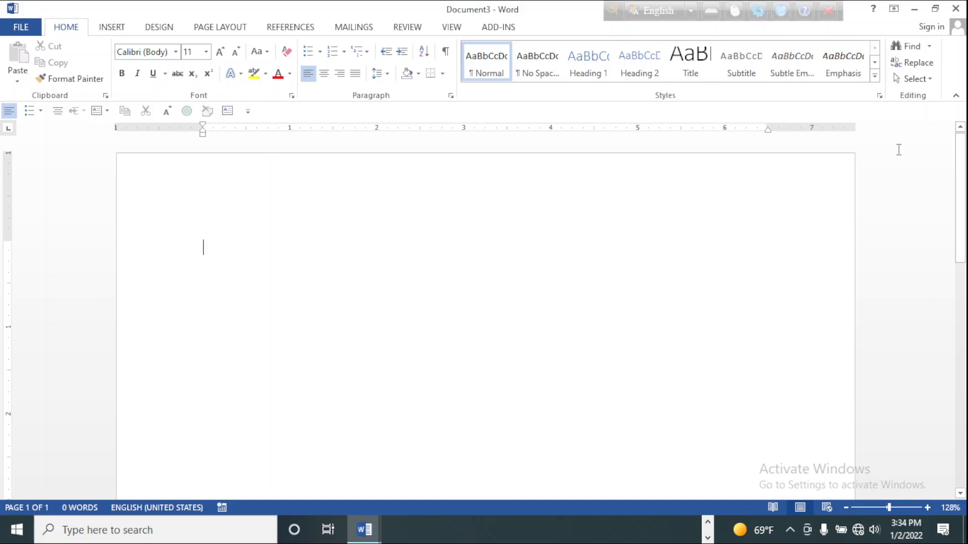
mouse_move(959, 156)
left_mouse_down()
mouse_move(959, 250)
mouse_move(959, 134)
mouse_move(957, 387)
mouse_move(944, 151)
left_mouse_up()
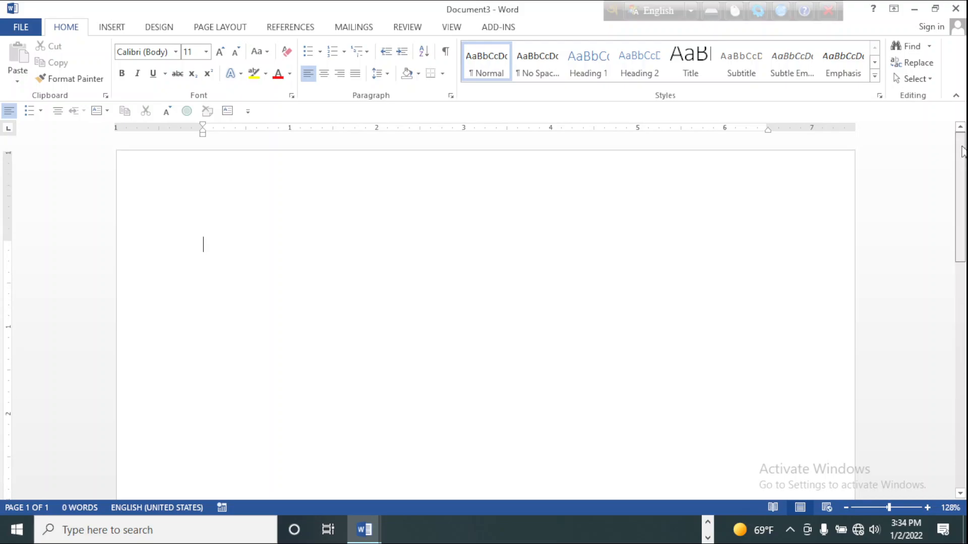
left_click_drag(963, 165, 954, 137)
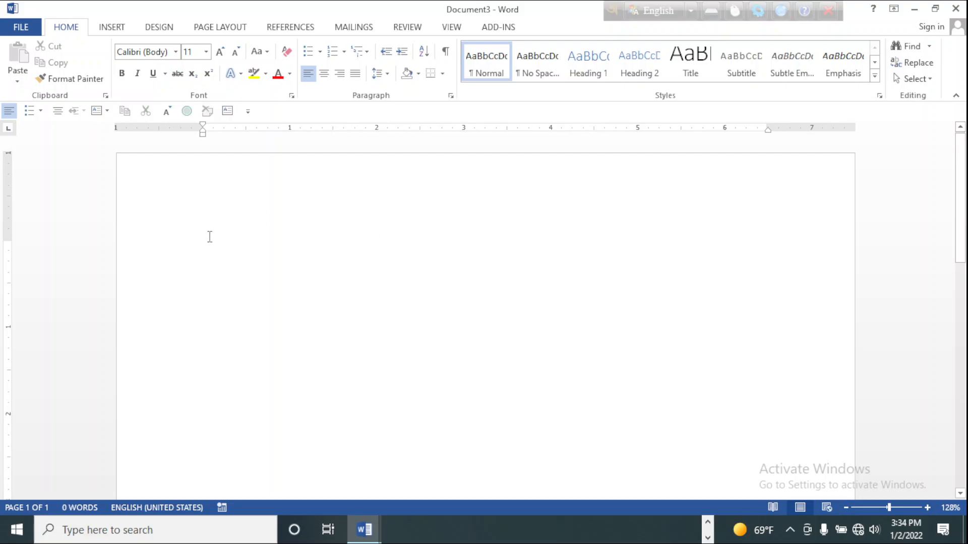
left_click_drag(960, 187, 943, 144)
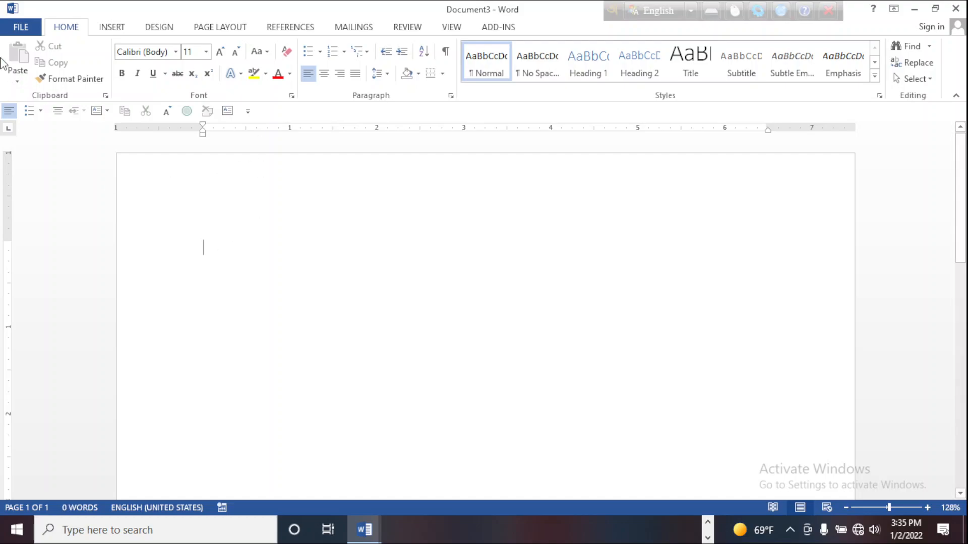
Step: Add an envelope with empty delivery and return addresses to the new document
left_click(348, 31)
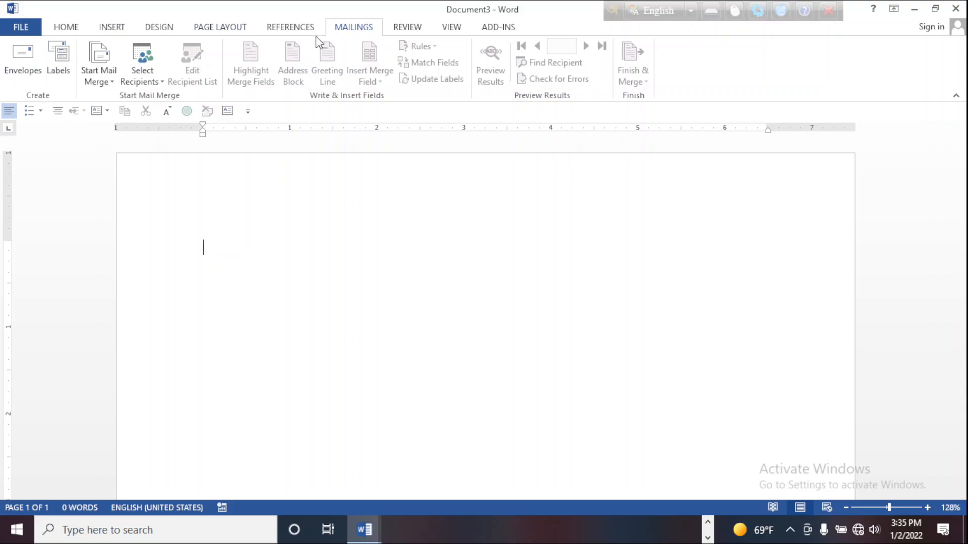
left_click(27, 62)
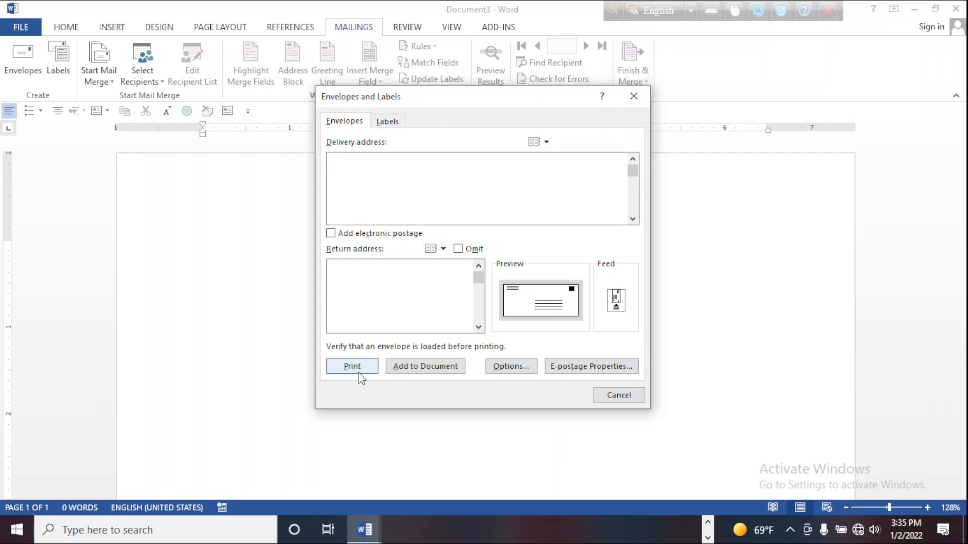
left_click(425, 368)
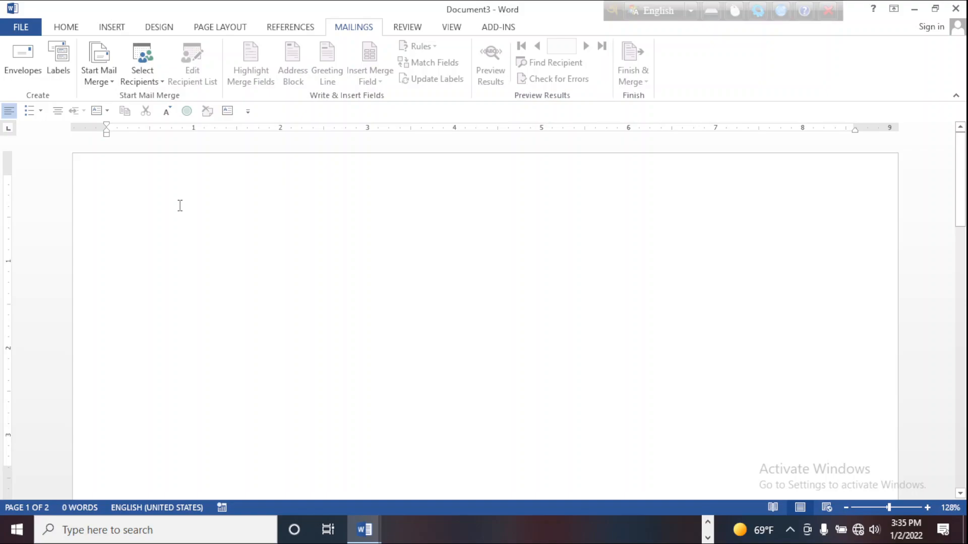
Step: Write "To" and "Company" on two separate lines in the upper corner of the envelope page
type("To ")
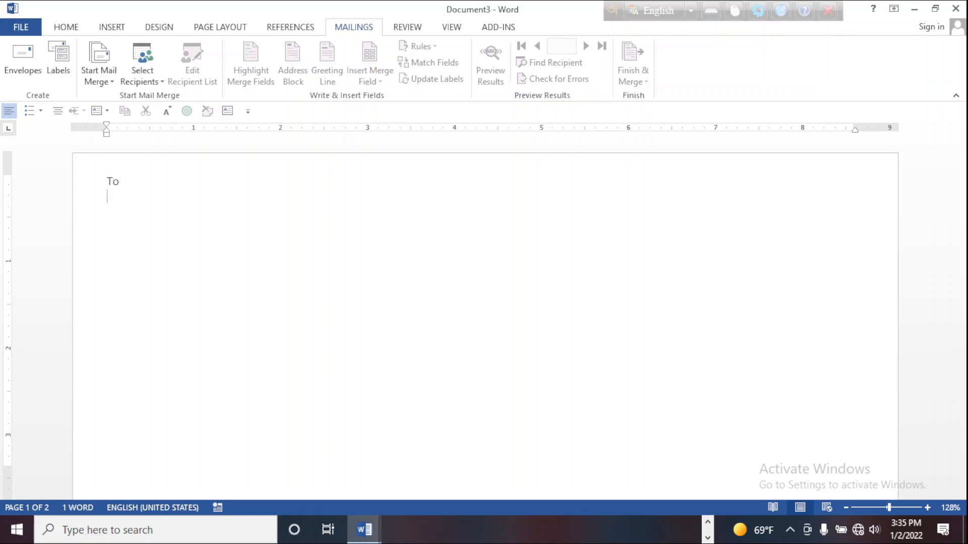
type("Co")
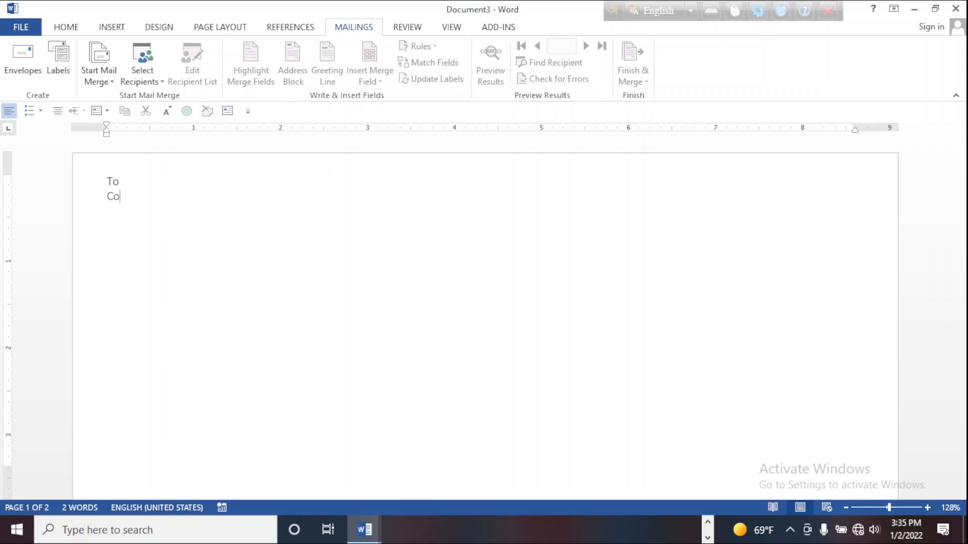
type("mpany")
key("Return")
key("Return")
key("Return")
key("Return")
key("Return")
key("Return")
key("Return")
key("Tab")
key("Tab")
key("Tab")
key("Tab")
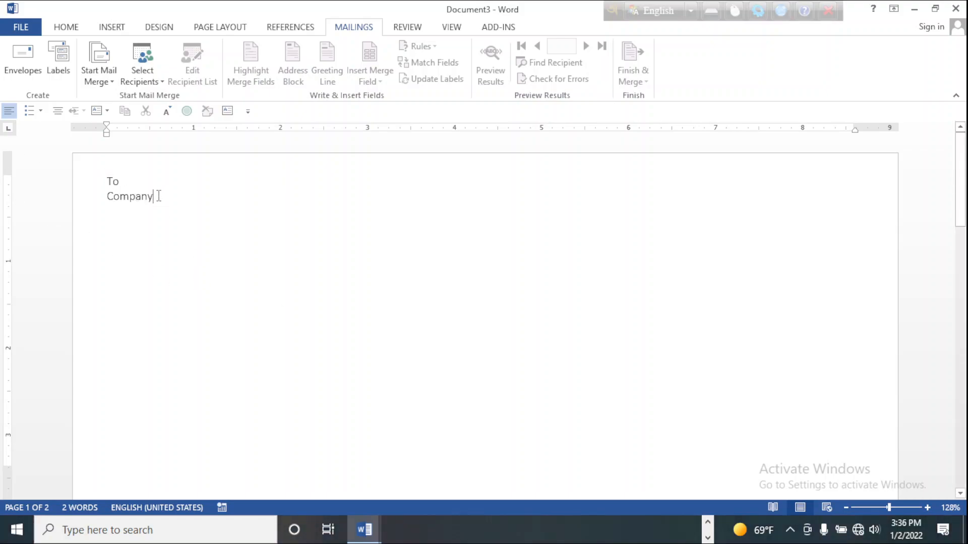
Step: Delete the "To" and "Company" lines from the envelope page
left_click_drag(123, 183, 94, 183)
left_click_drag(160, 198, 92, 183)
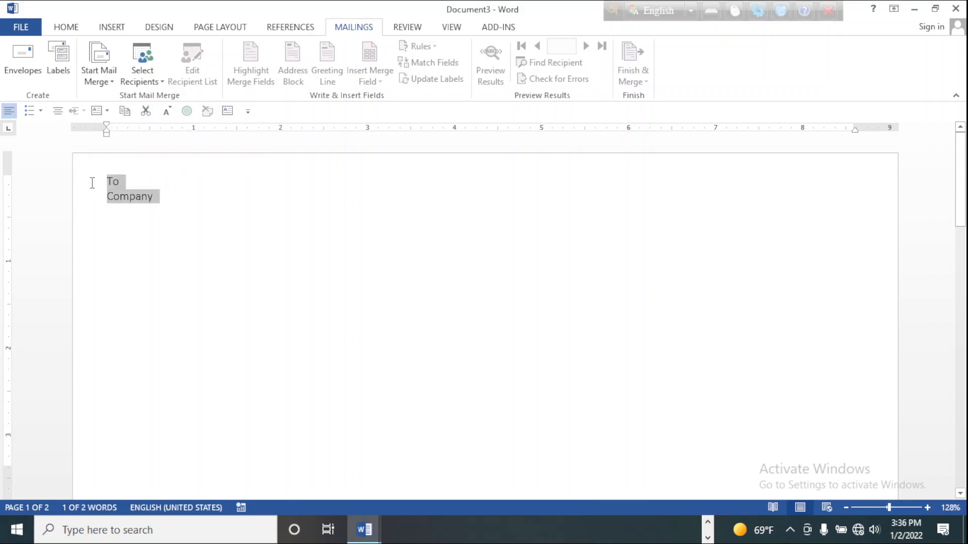
left_click(159, 201)
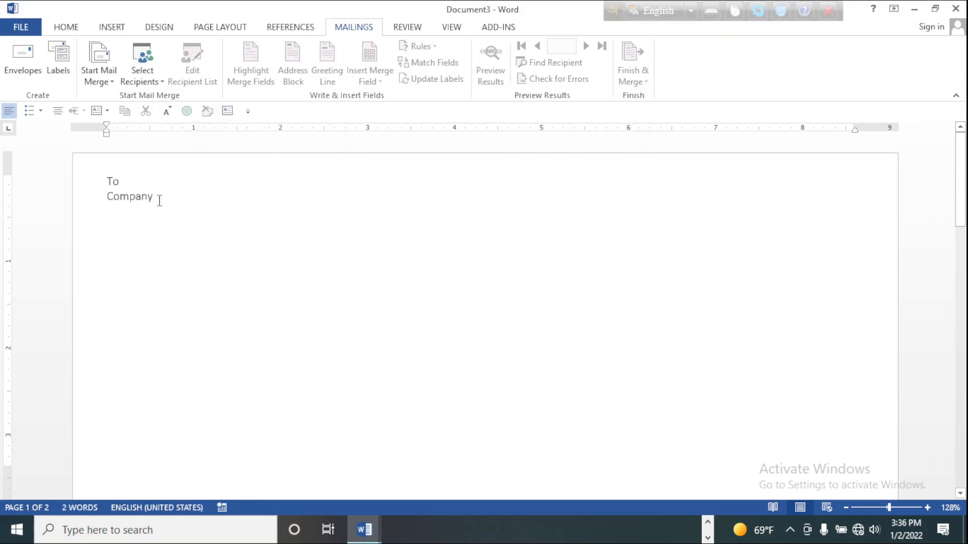
left_click_drag(160, 201, 96, 183)
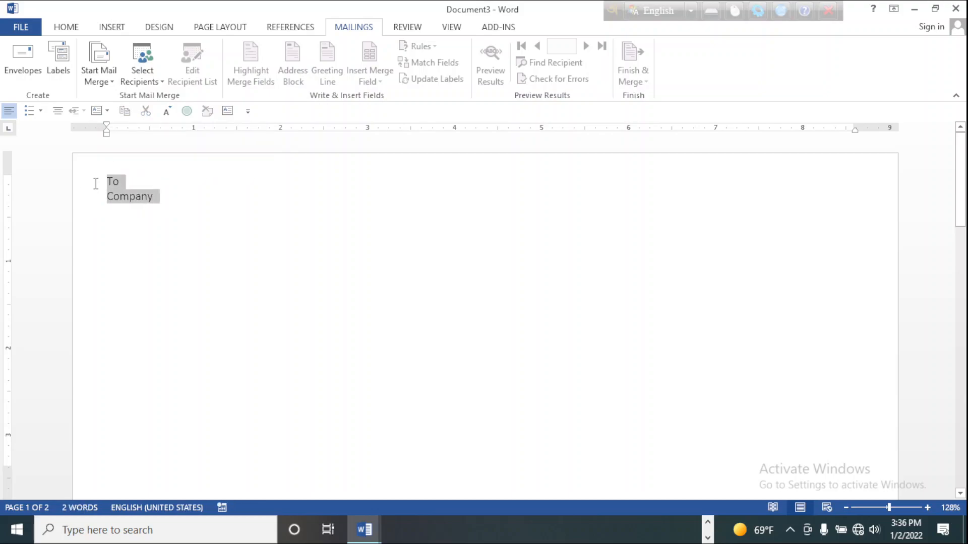
left_click(164, 198)
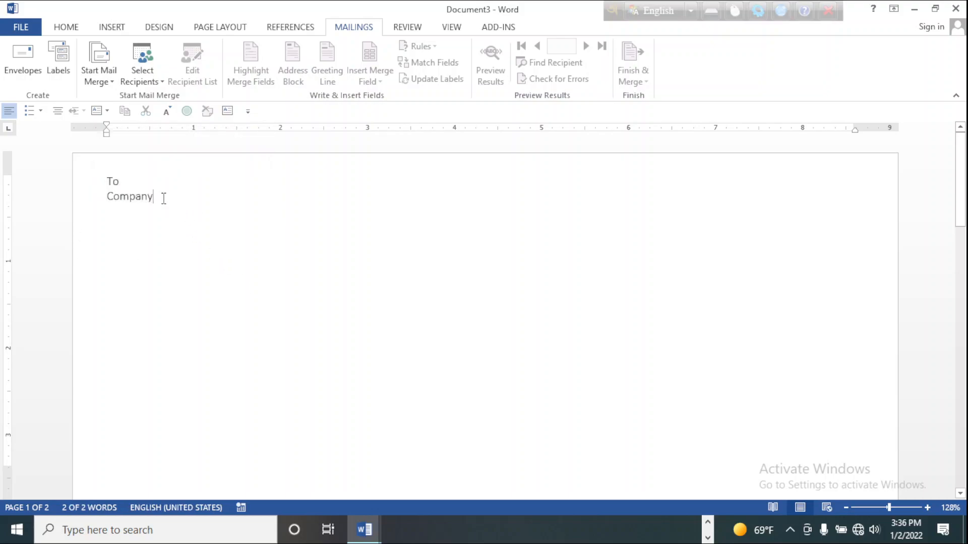
left_click_drag(160, 191, 72, 191)
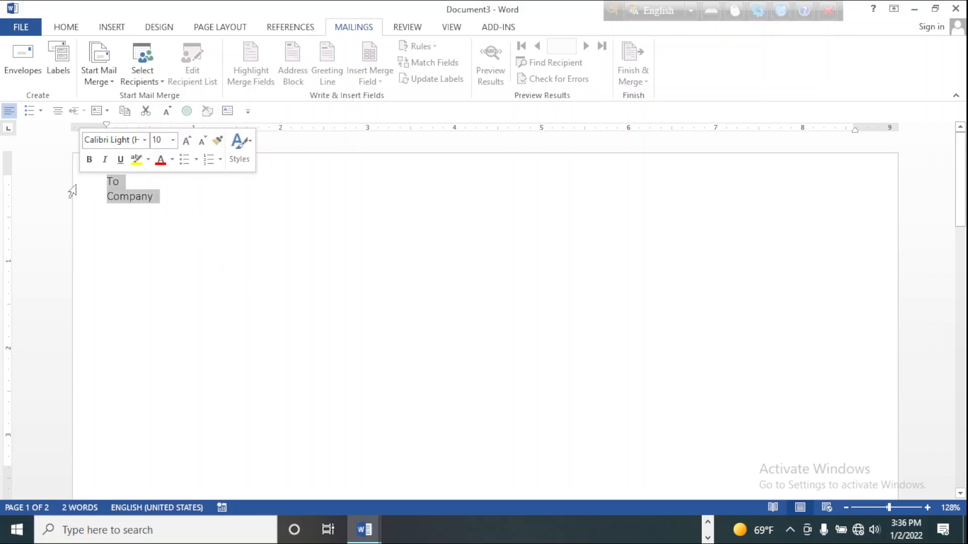
key("Delete")
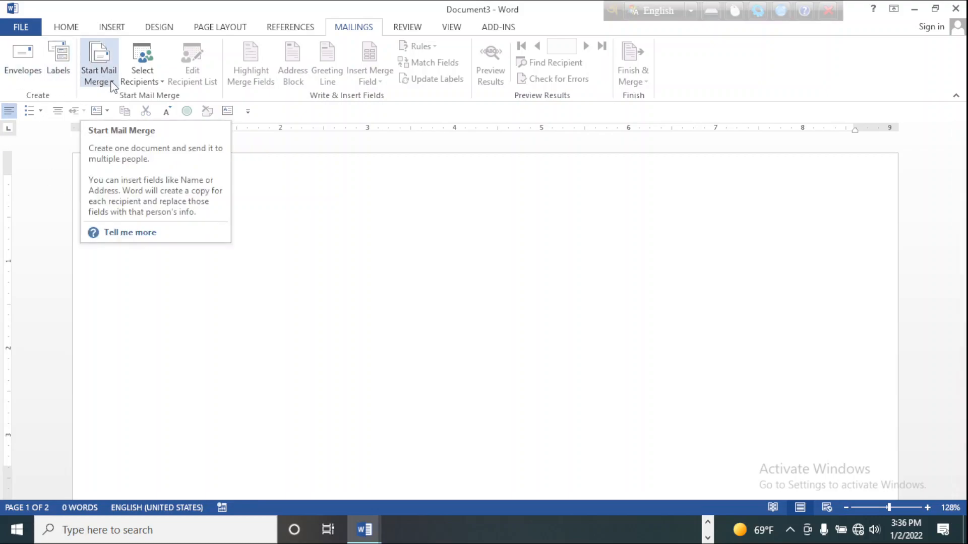
Step: Look over the document types offered for starting a mail merge, without choosing one
left_click(112, 83)
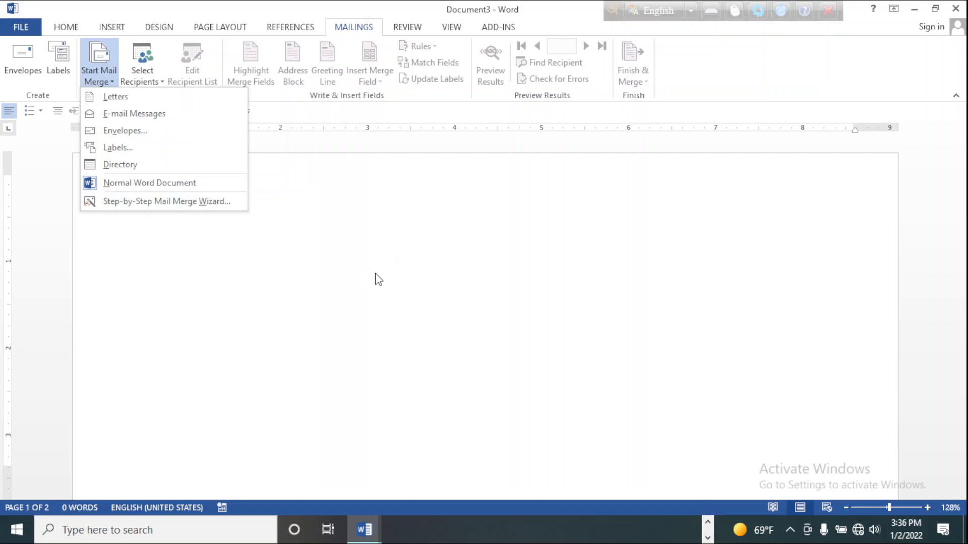
left_click(361, 281)
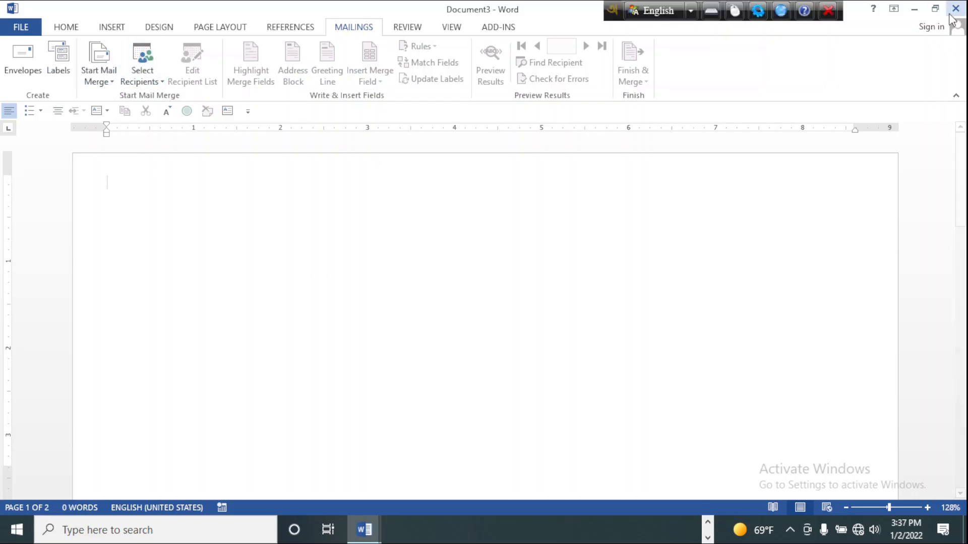
Step: Minimize the open Word windows and open the class\Office folder on Local Disk (G:) in File Explorer
left_click(917, 12)
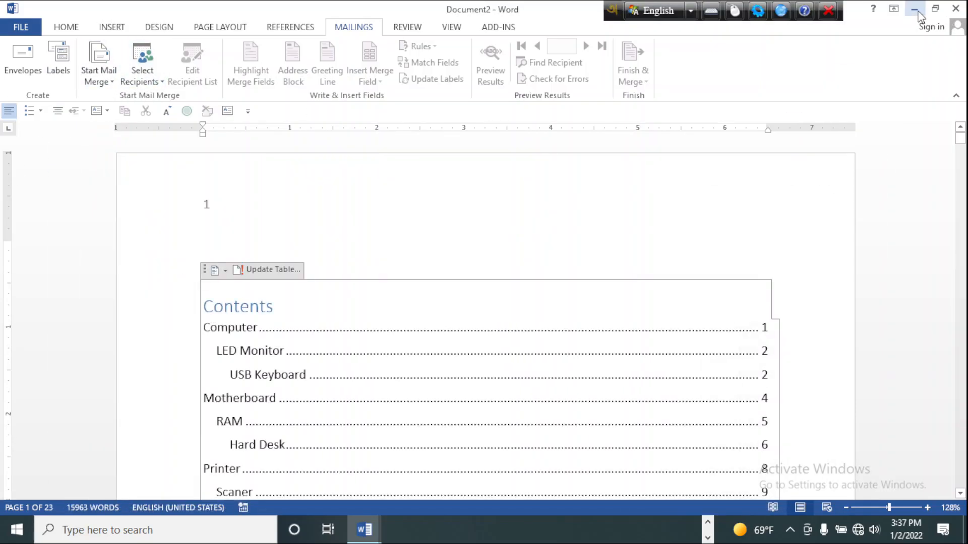
left_click(914, 9)
left_click(914, 9)
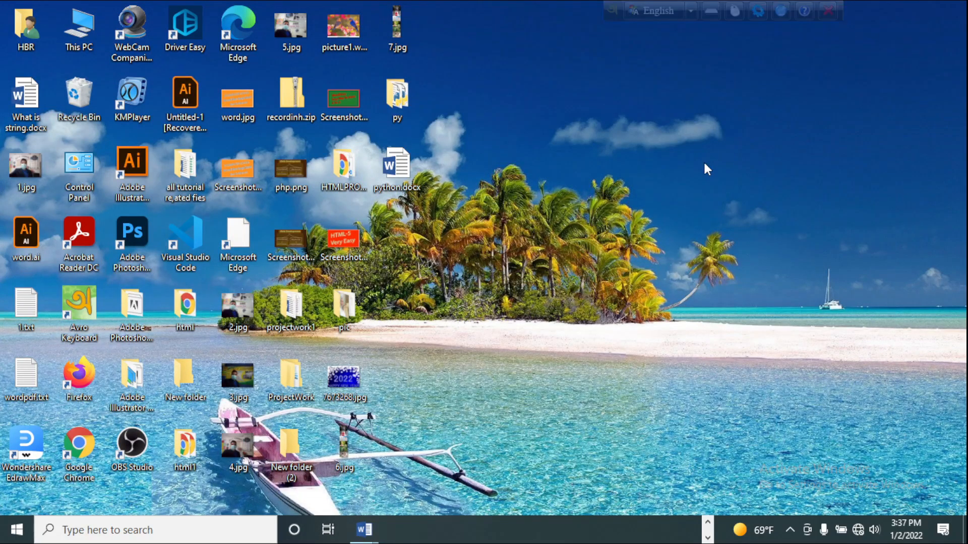
key("super+e")
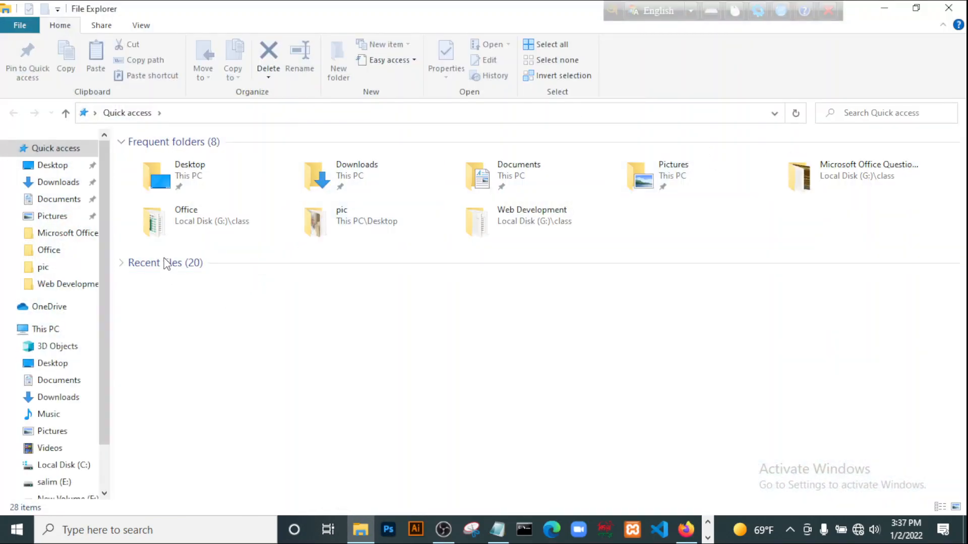
scroll(108, 430, "down", 2)
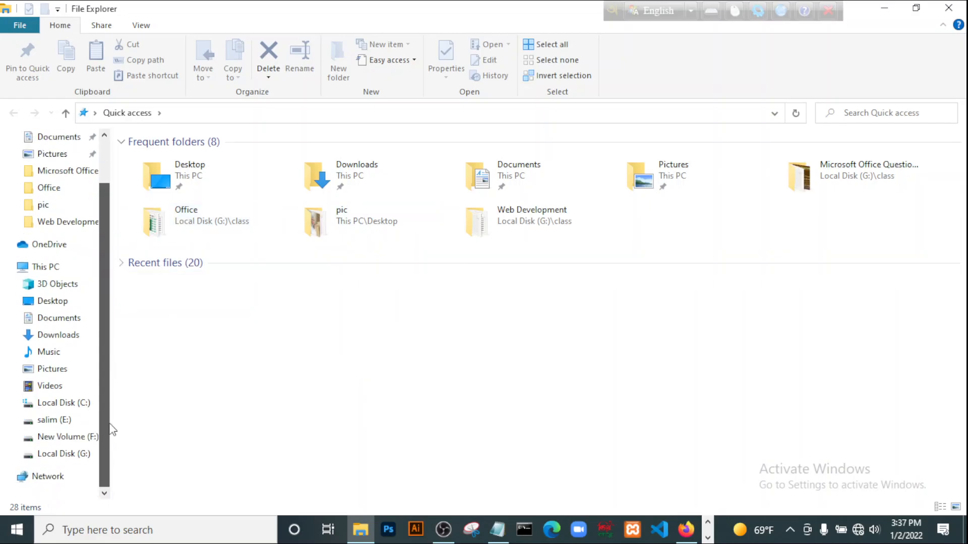
left_click(75, 454)
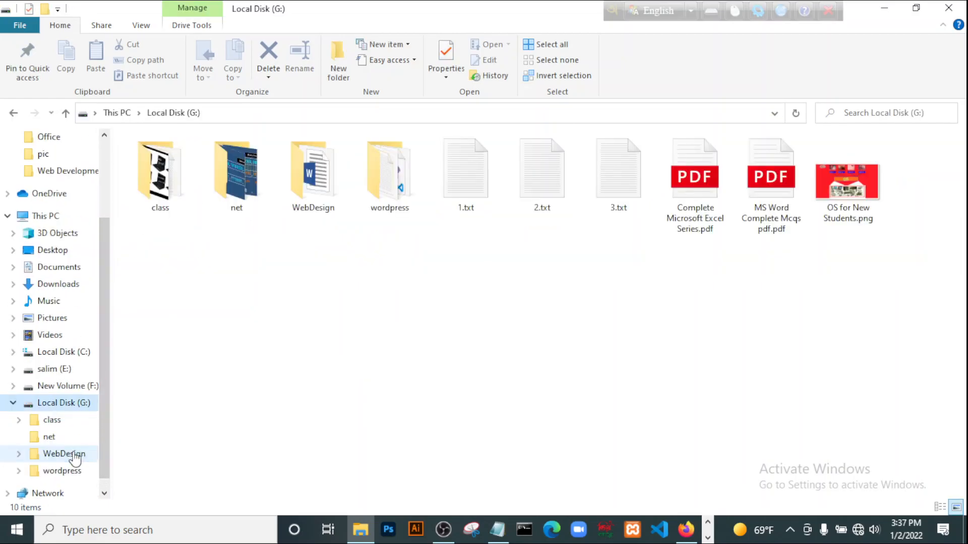
left_click(155, 191)
double_click(156, 191)
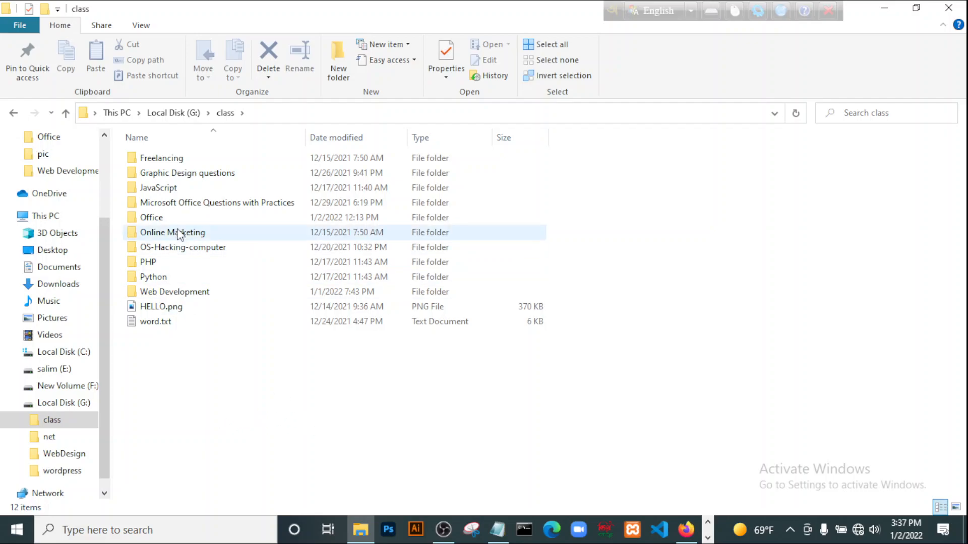
double_click(162, 219)
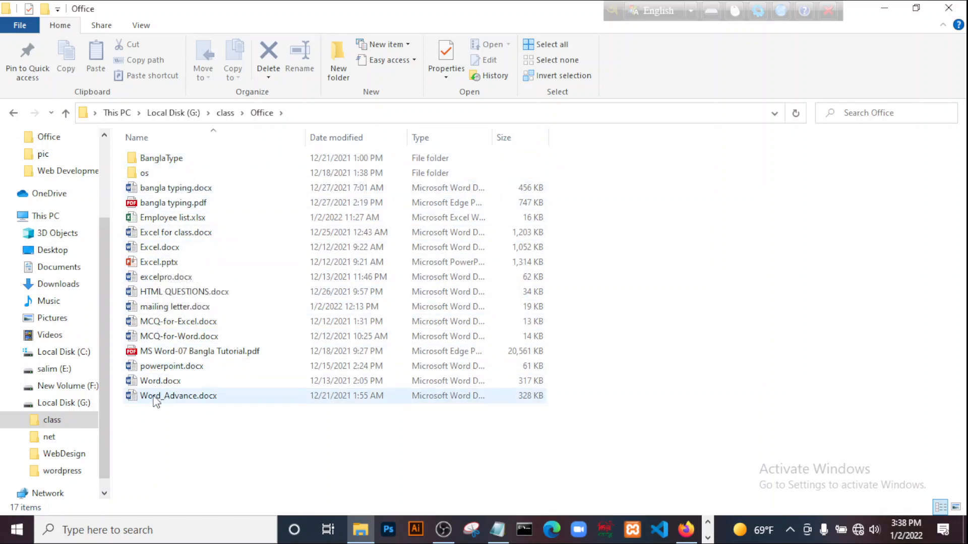
Step: Open mailing letter.docx from the Office folder and allow its SQL command to load the Employee_Data records
double_click(151, 307)
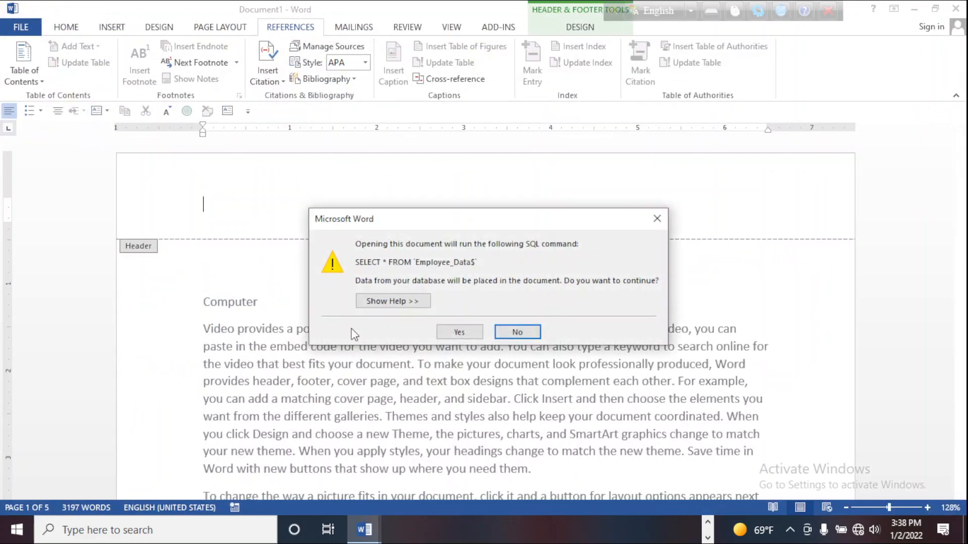
left_click(459, 332)
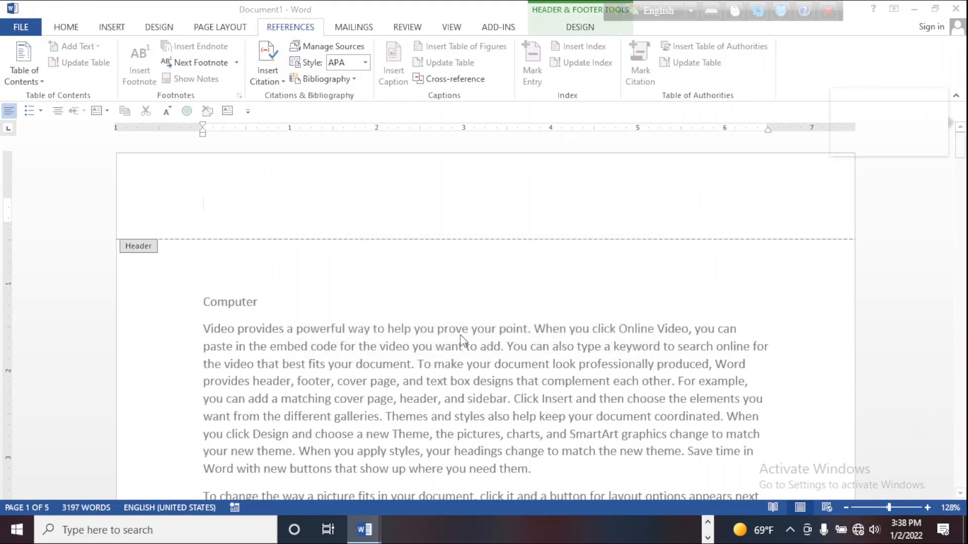
left_click(202, 460)
left_click(58, 157)
left_click(80, 239)
left_click(90, 332)
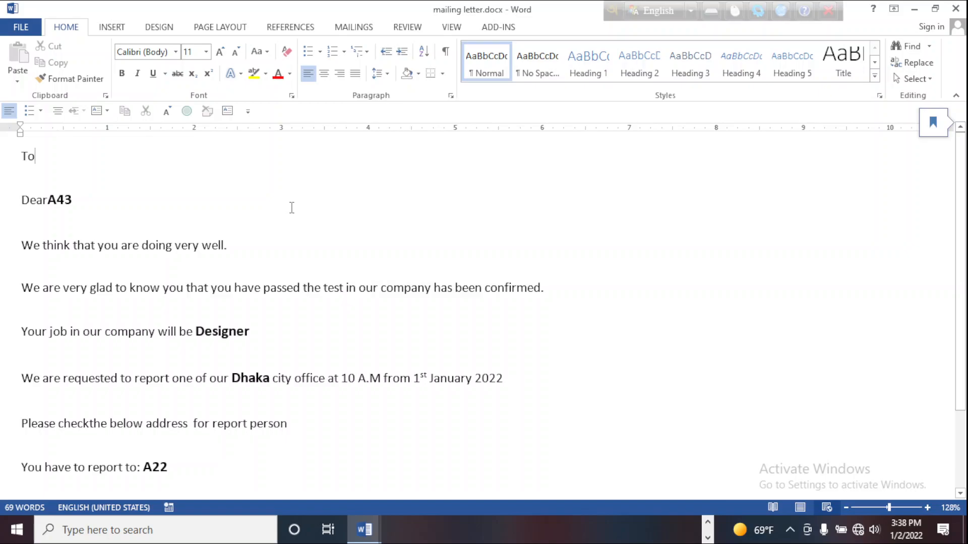
Step: Open Employee list.xlsx from the class\Office folder on Local Disk (G:) as a read-only workbook
key("super+e")
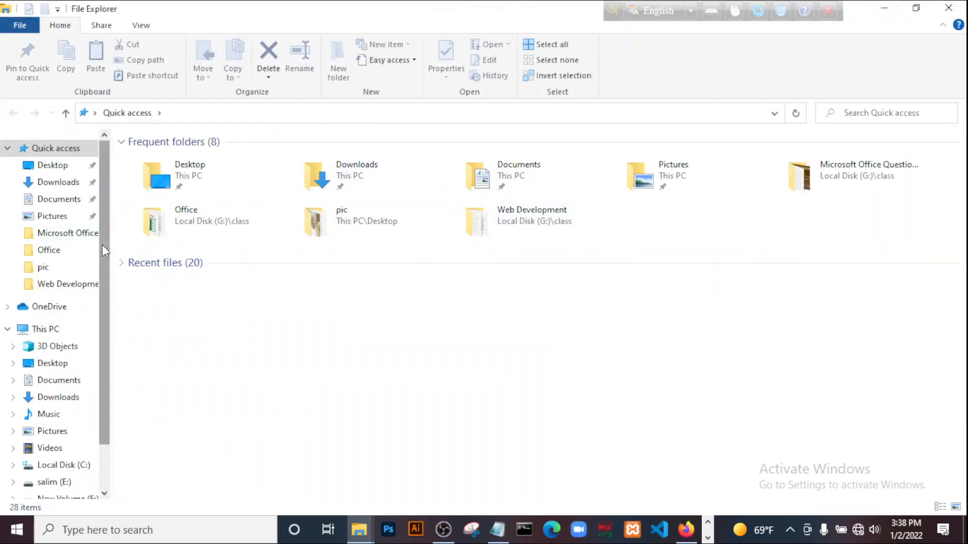
scroll(102, 244, "down", 2)
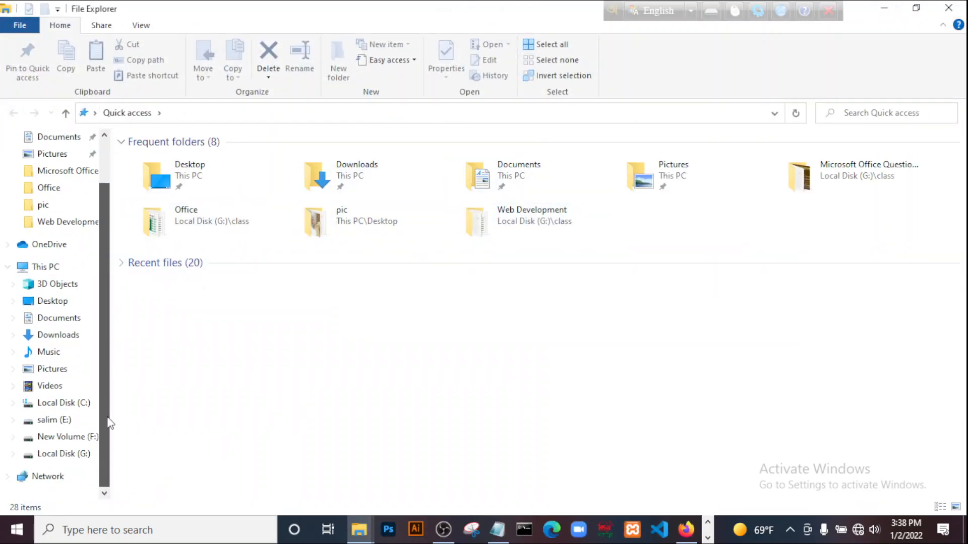
left_click(52, 458)
double_click(157, 176)
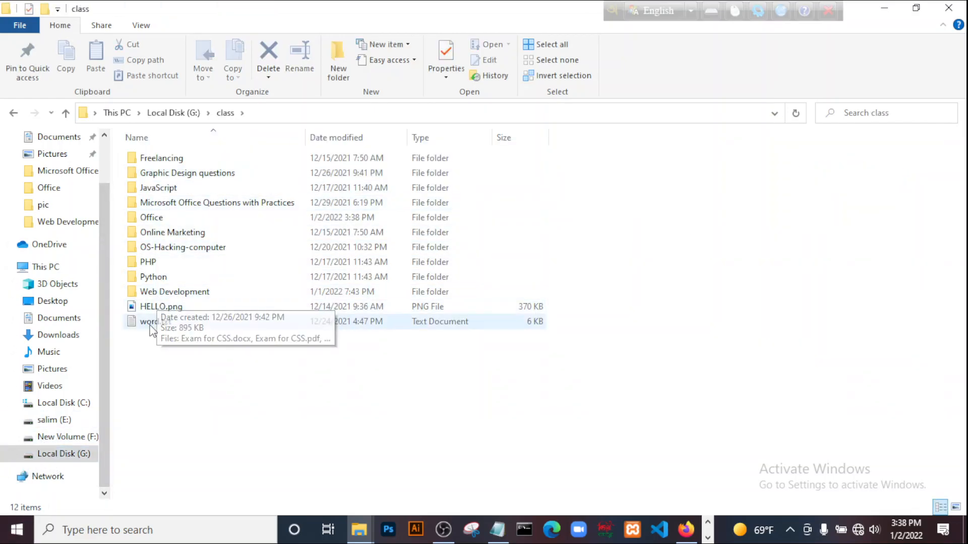
double_click(151, 218)
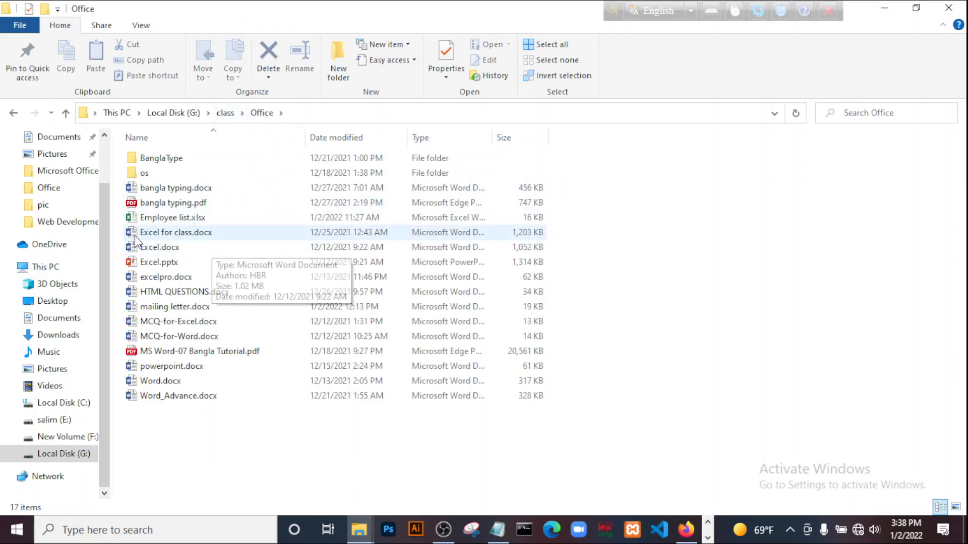
left_click(160, 219)
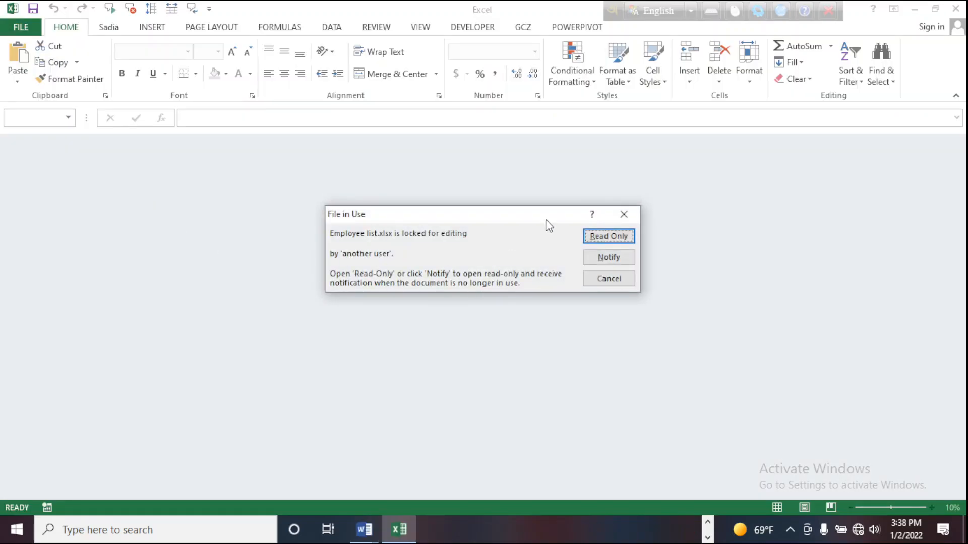
left_click(607, 238)
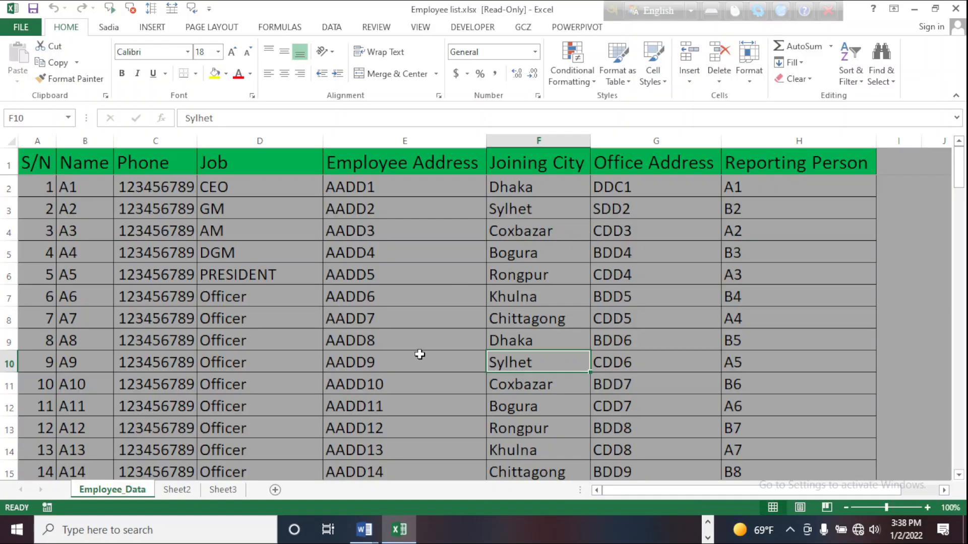
Step: Replace the placeholder names in cells B2 to B4 of the Employee_Data sheet with employees' first names
left_click(381, 355)
scroll(383, 348, "down", 20)
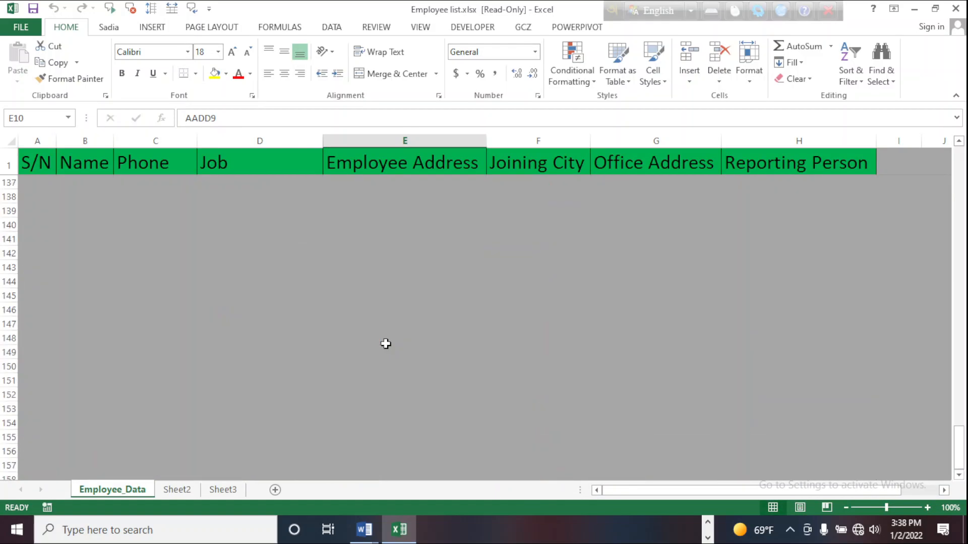
scroll(386, 343, "up", 20)
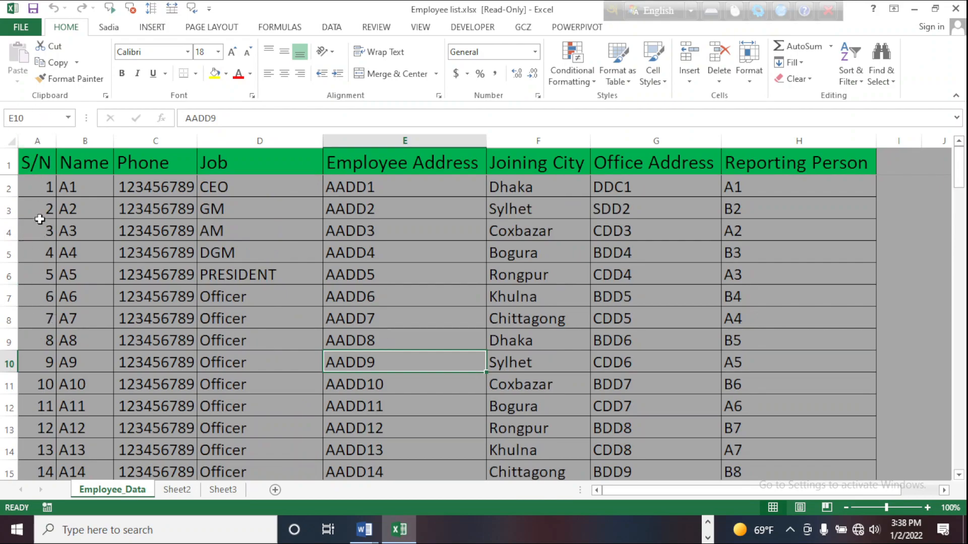
left_click(45, 194)
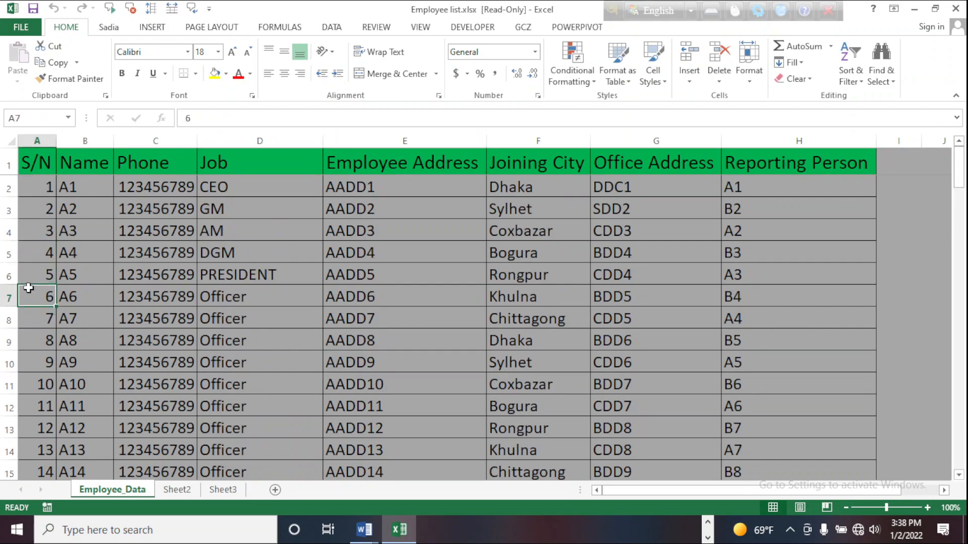
left_click(40, 167)
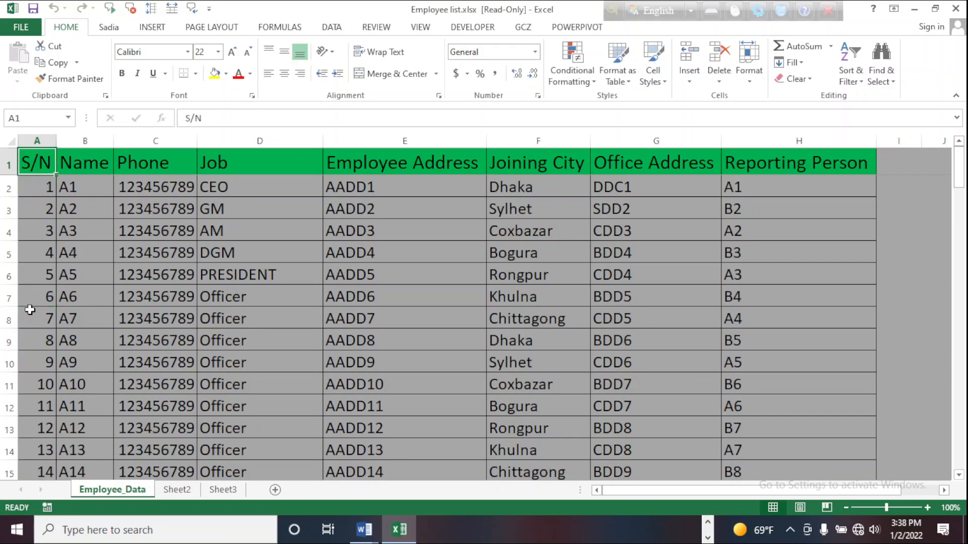
left_click(69, 192)
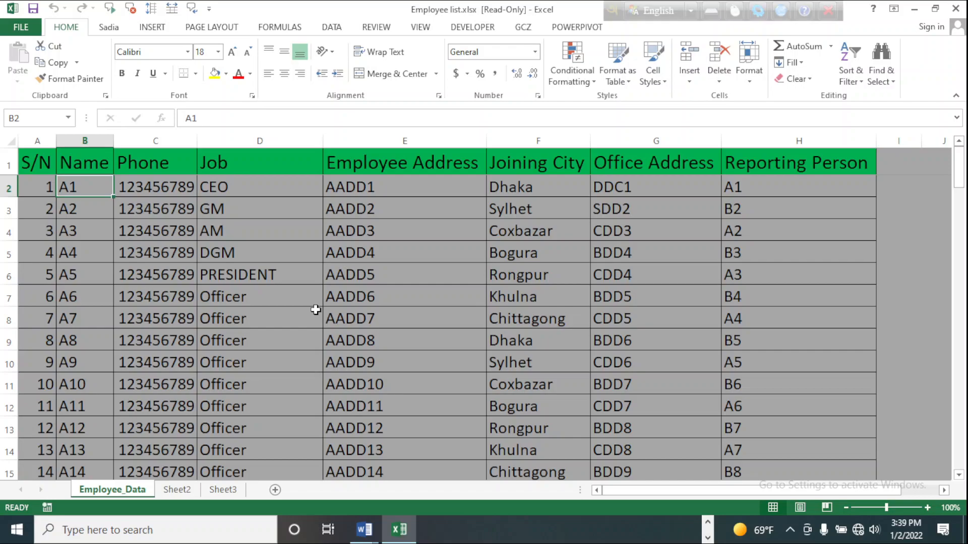
type("Karim")
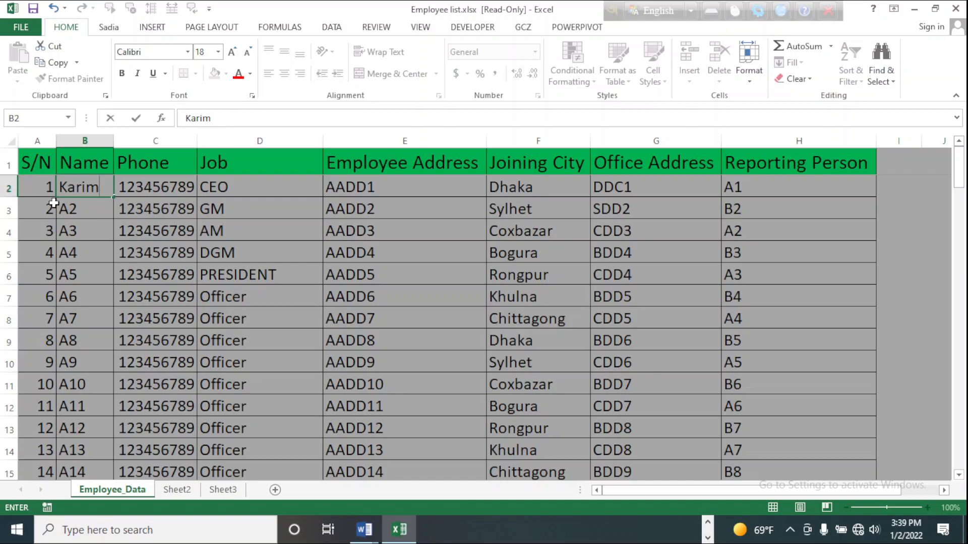
left_click(82, 212)
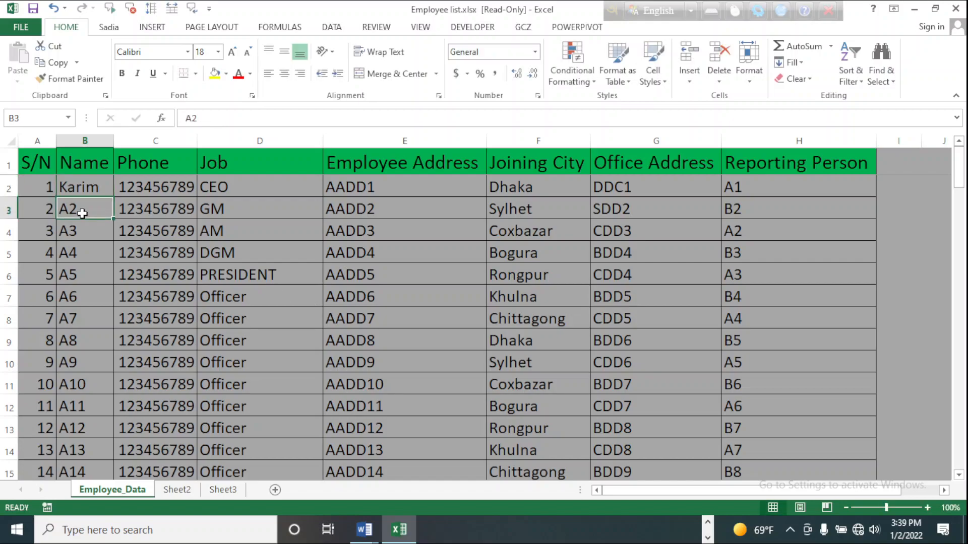
type("Rahim")
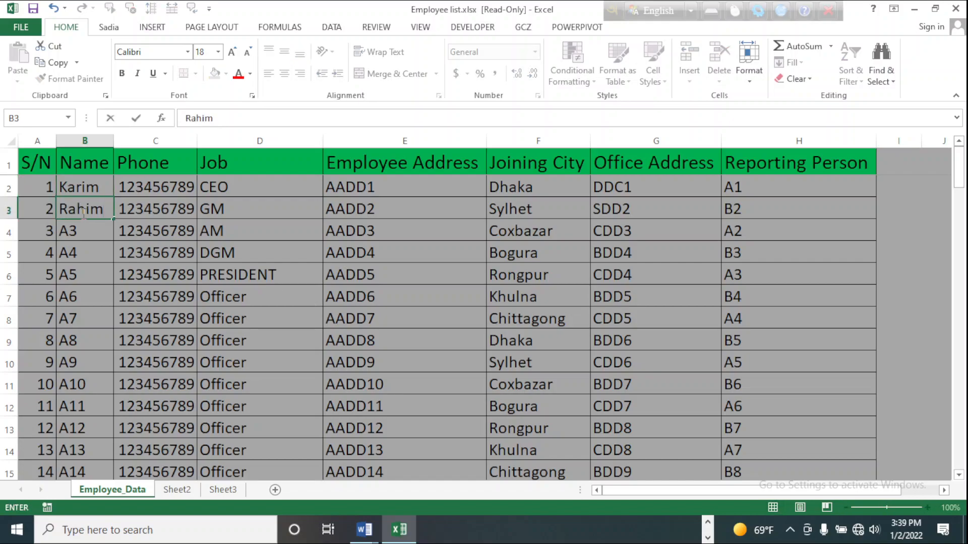
left_click(88, 231)
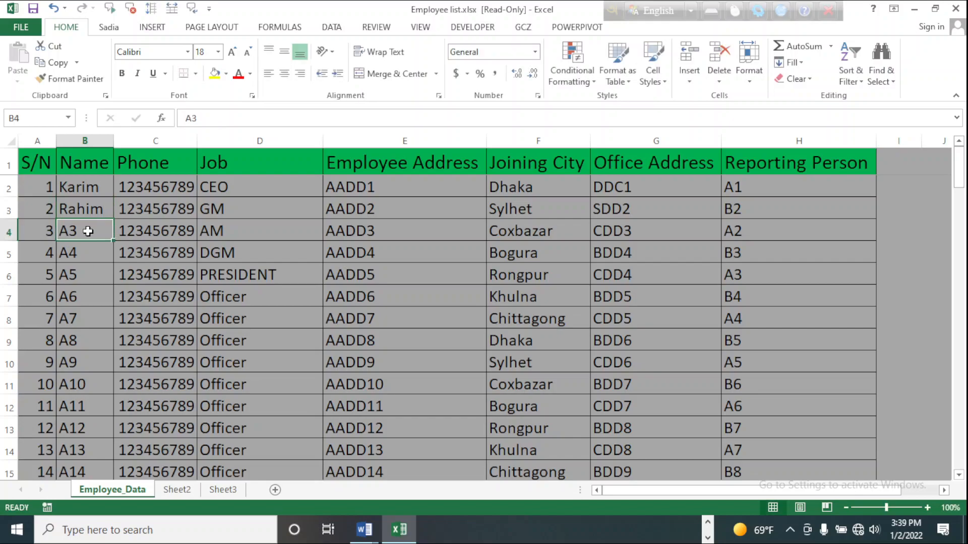
type("Halim")
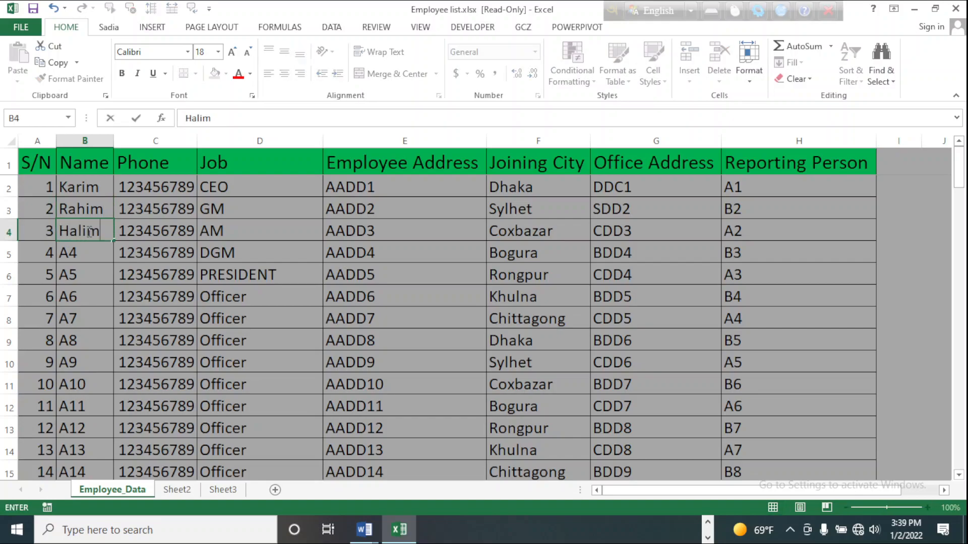
Step: Enter first names for employees 4 to 7 in cells B5 to B8 of the Name column
left_click(87, 255)
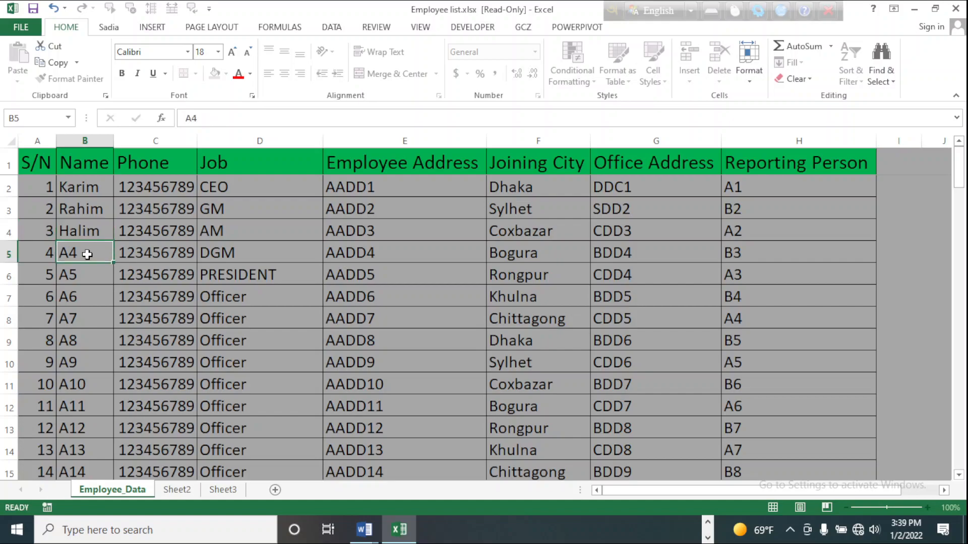
type("R")
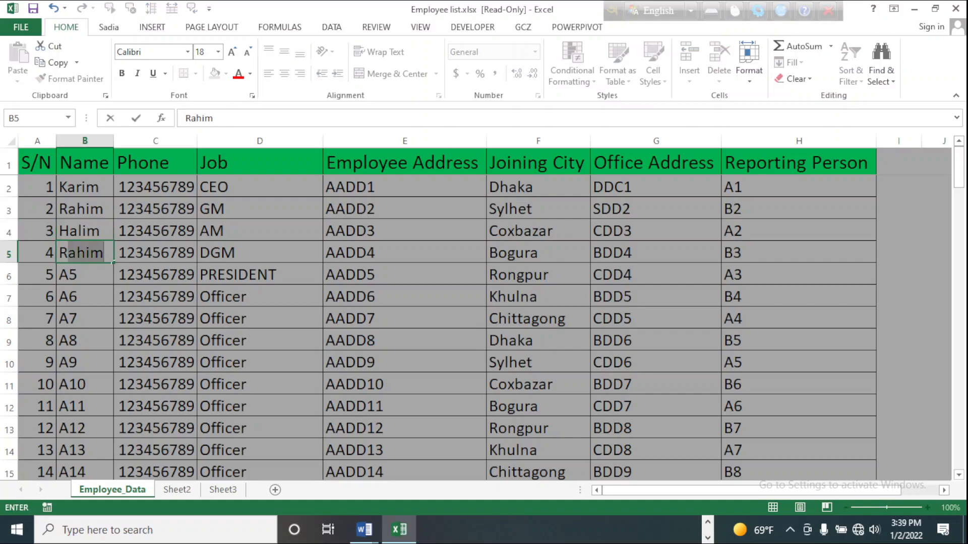
type("obel")
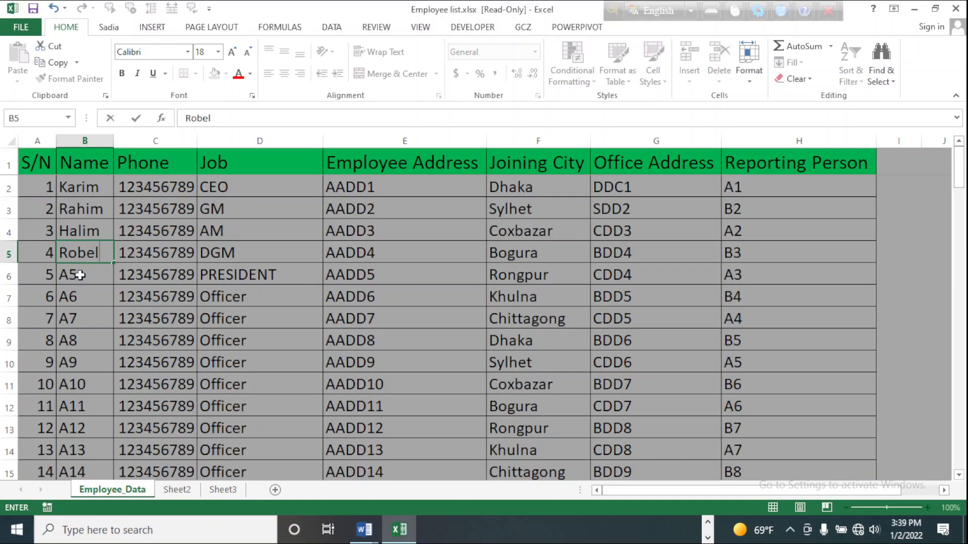
left_click(80, 275)
type("Kamal")
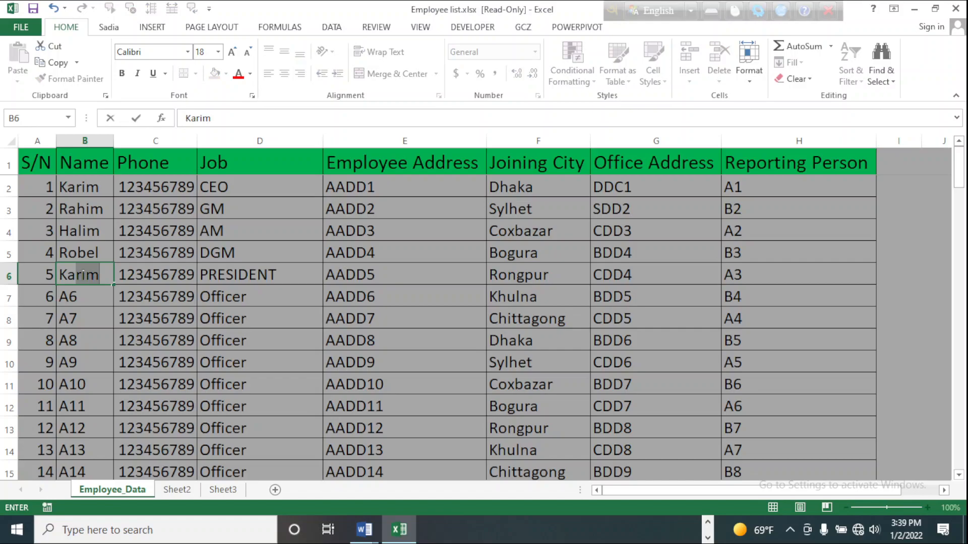
left_click(83, 293)
type("Jamal")
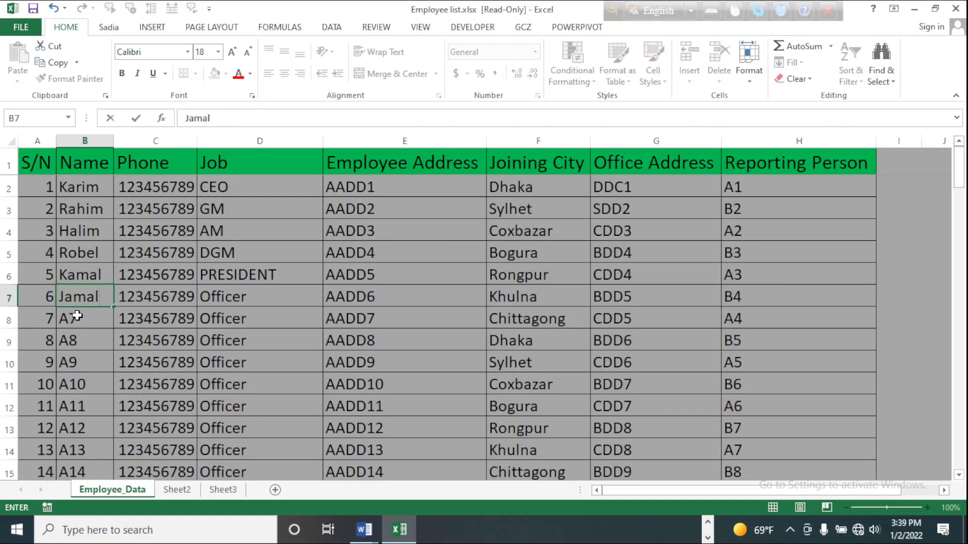
left_click(78, 316)
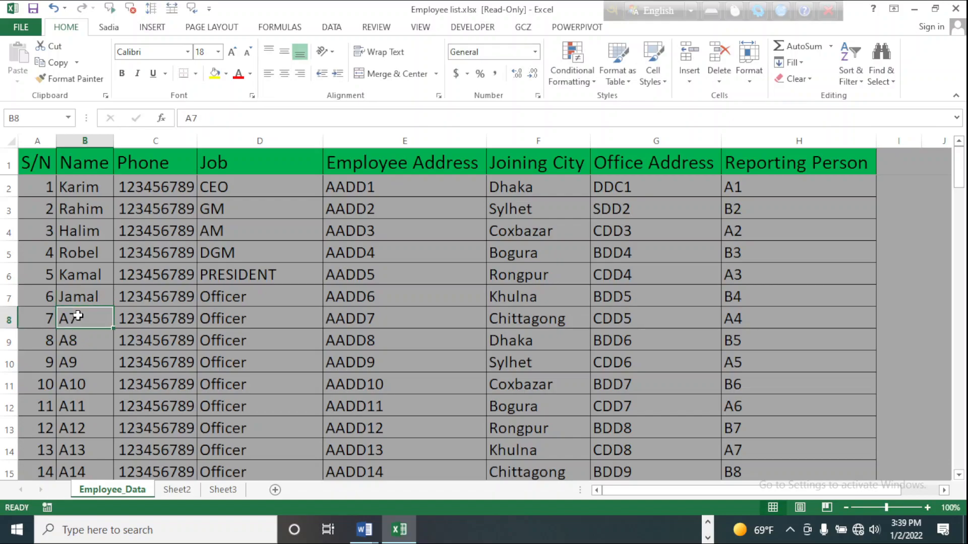
type("A")
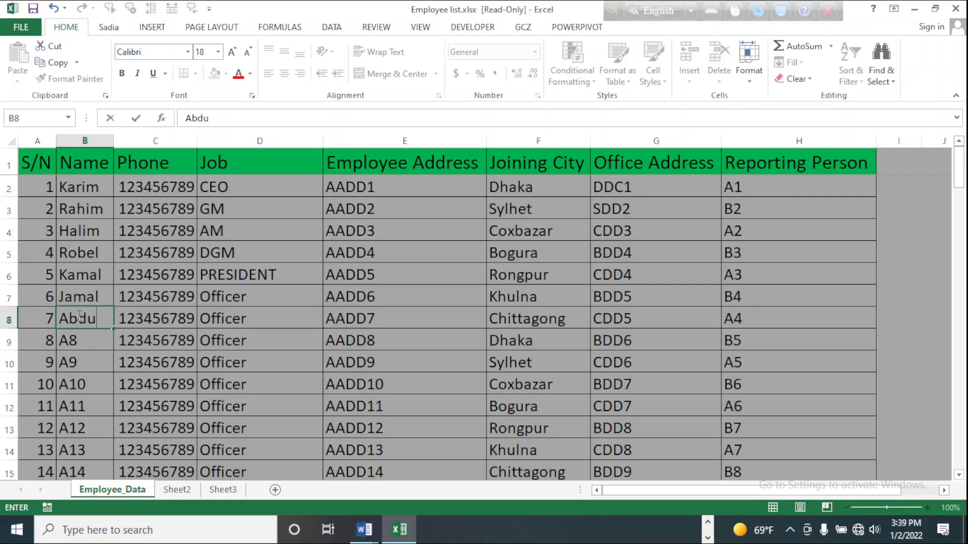
left_click(72, 346)
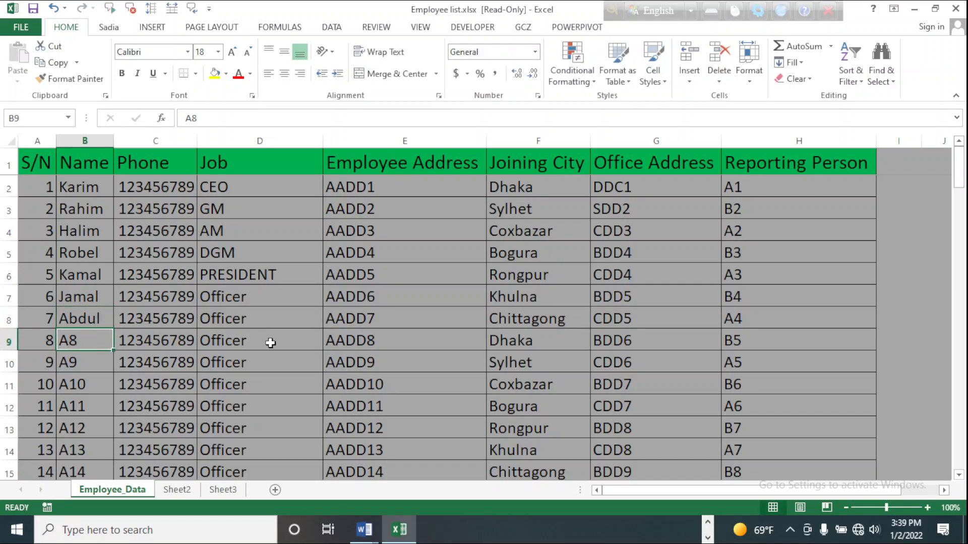
Step: Replace the placeholders A8 and A9 in cells B9 and B10 with employees' first names
scroll(270, 343, "down", 20)
scroll(275, 354, "up", 19)
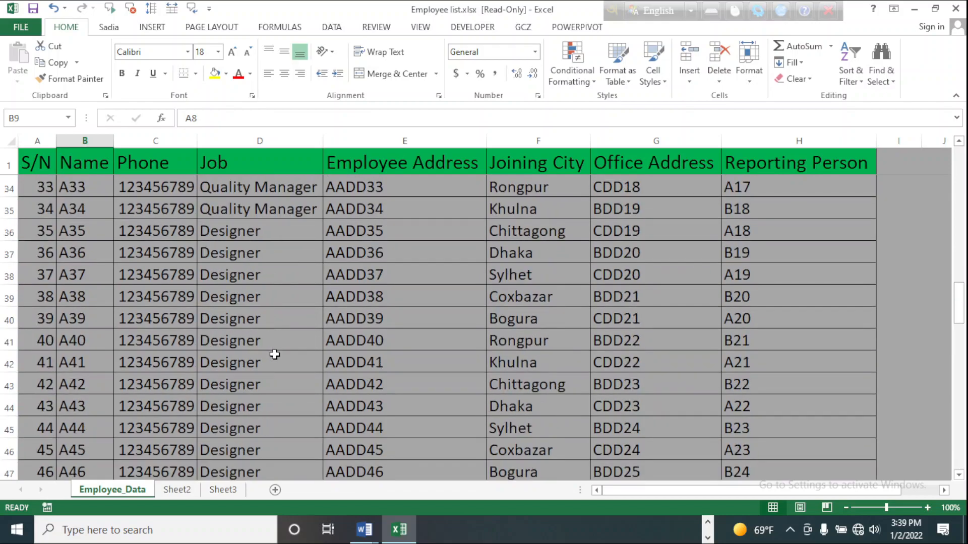
scroll(275, 355, "up", 11)
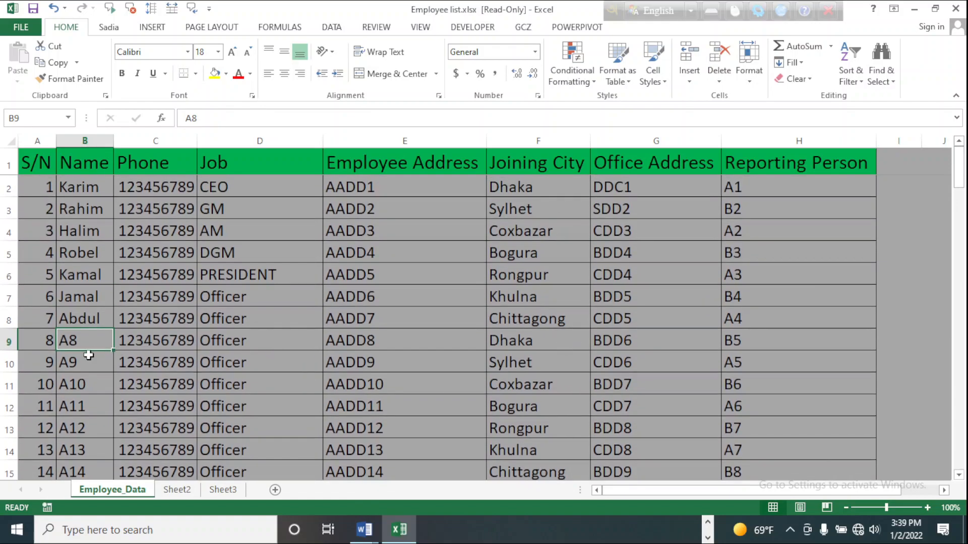
left_click(76, 385)
left_click(76, 345)
type("A")
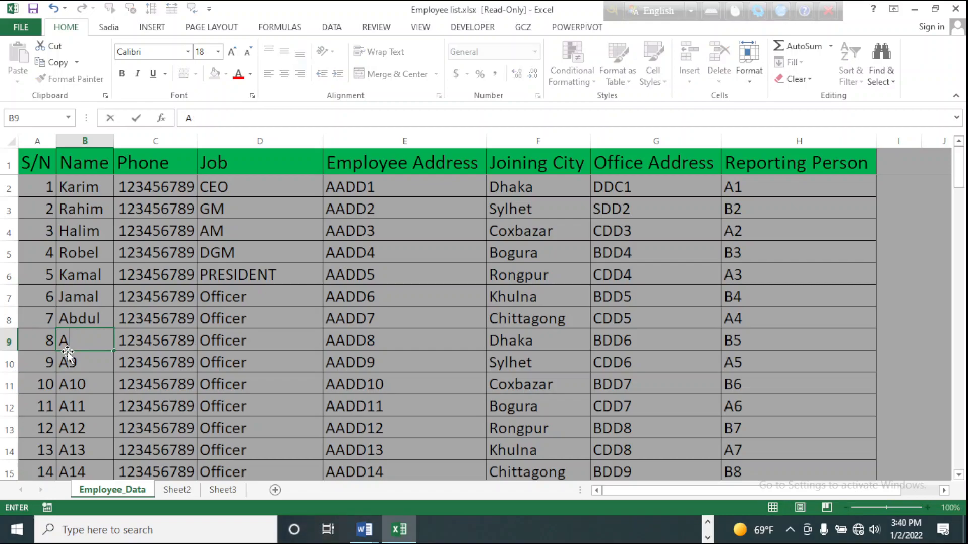
type("lim")
key("Return")
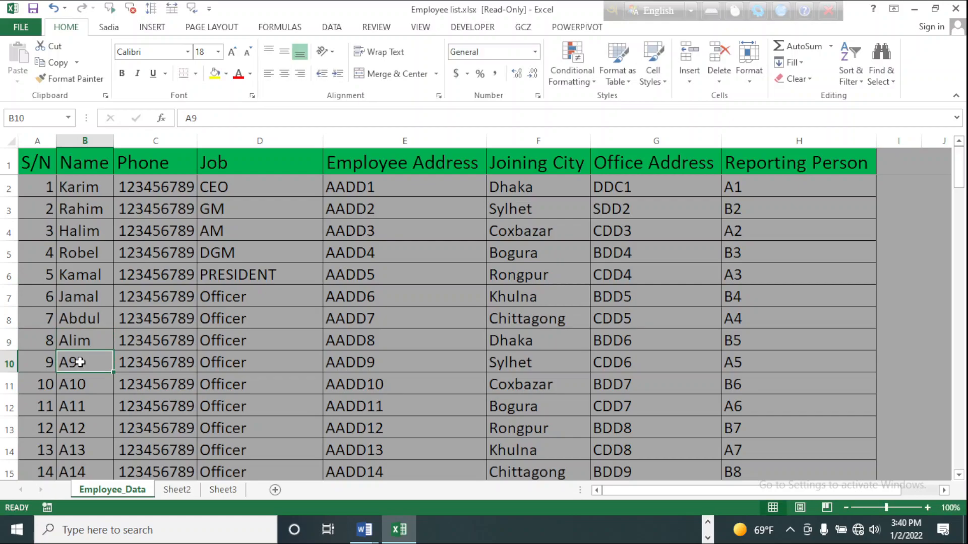
type("Kobir")
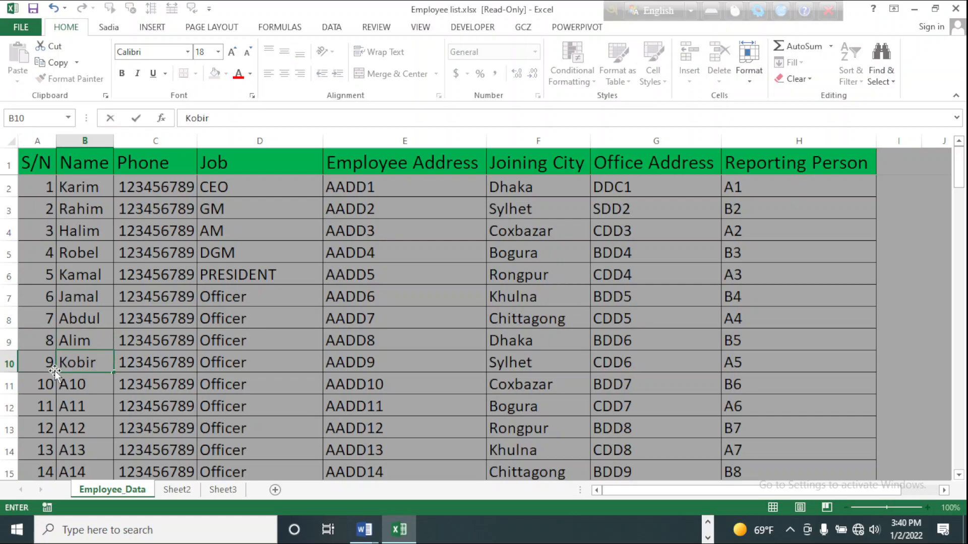
key("Return")
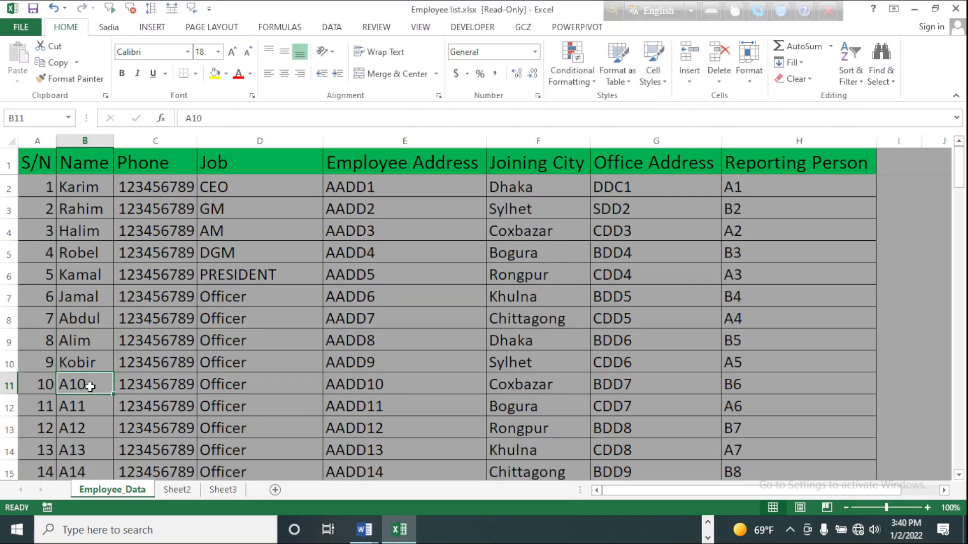
Step: Enter first names for employees 10 and 11 in cells B11 and B12 of the Name column
type("Sogir")
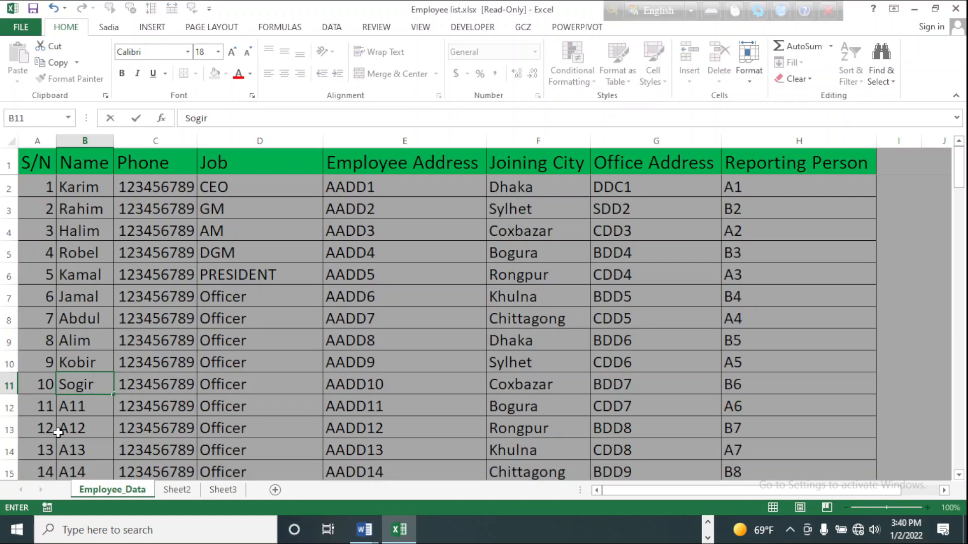
left_click(83, 412)
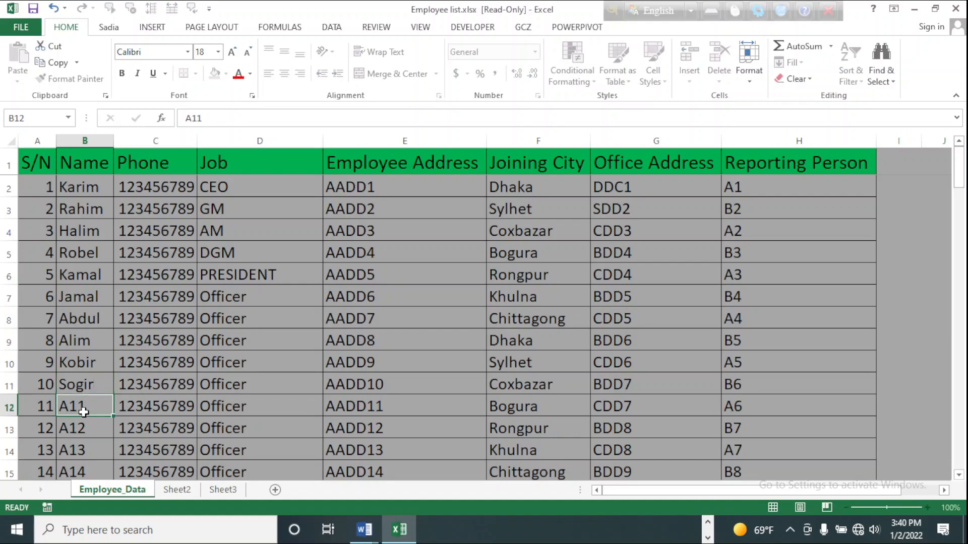
type("Kalam")
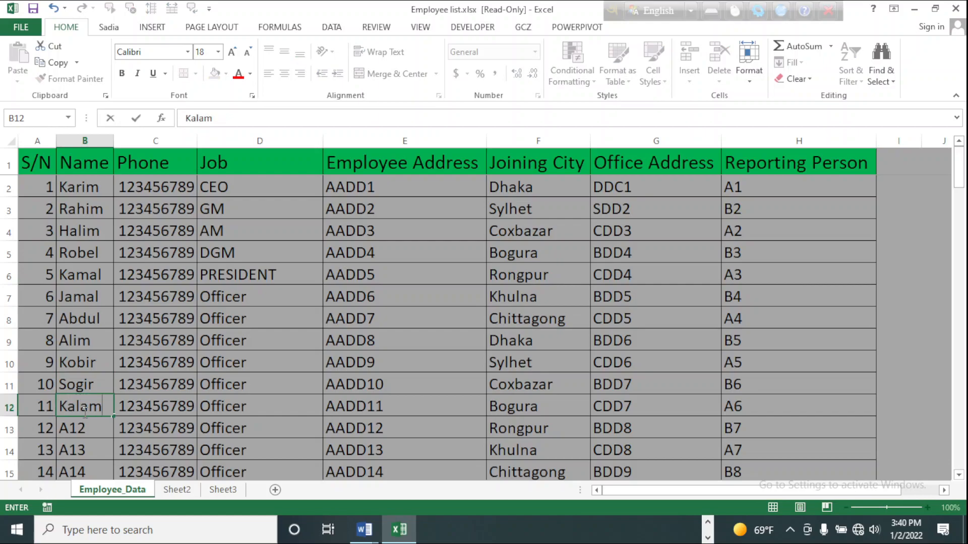
scroll(201, 292, "down", 3)
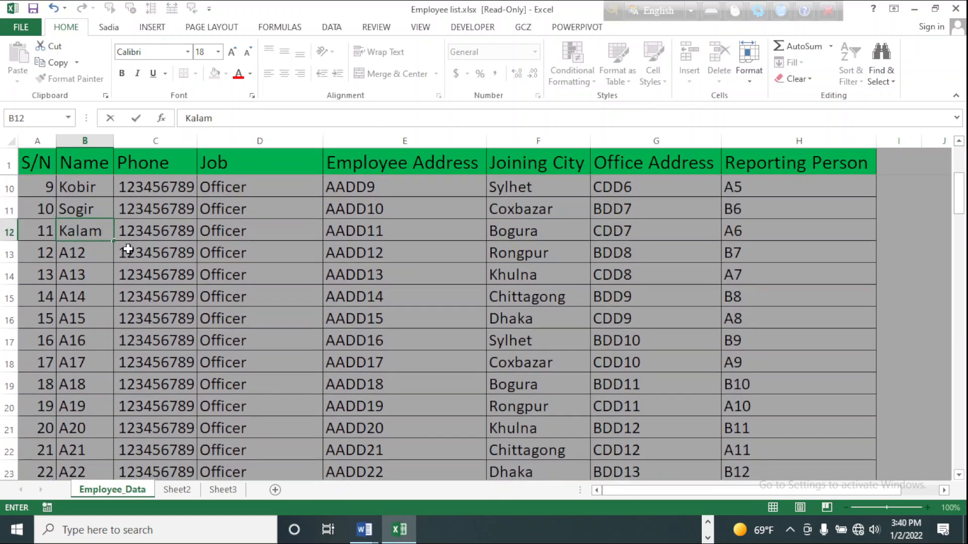
left_click(83, 253)
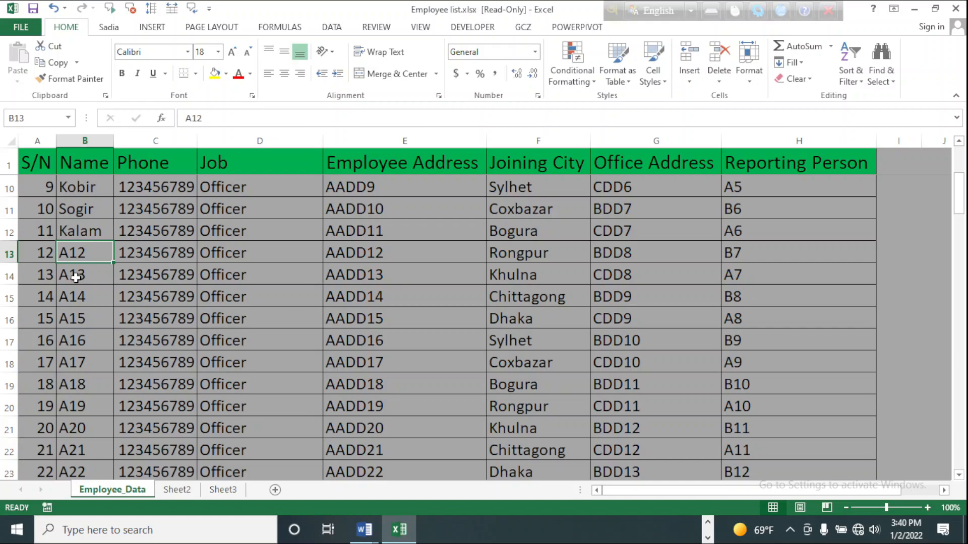
Step: Fill the Name column down to B101 by repeating the names in cells B2 to B12
scroll(95, 274, "up", 3)
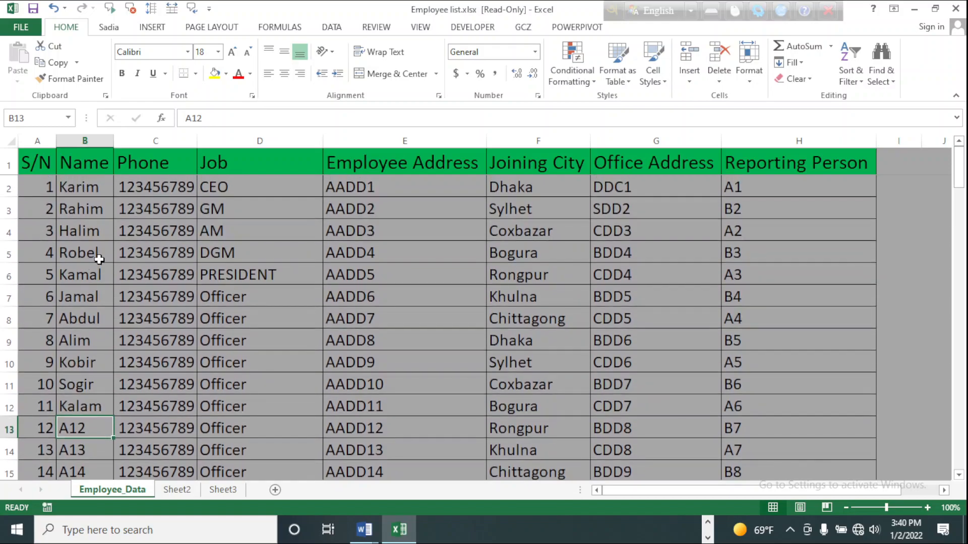
left_click_drag(87, 181, 83, 435)
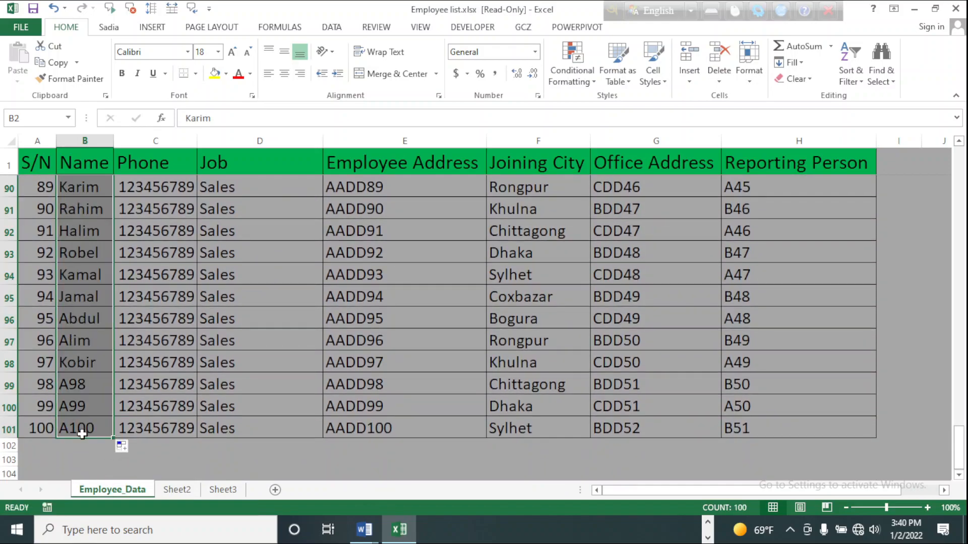
left_click(260, 456)
scroll(287, 421, "up", 20)
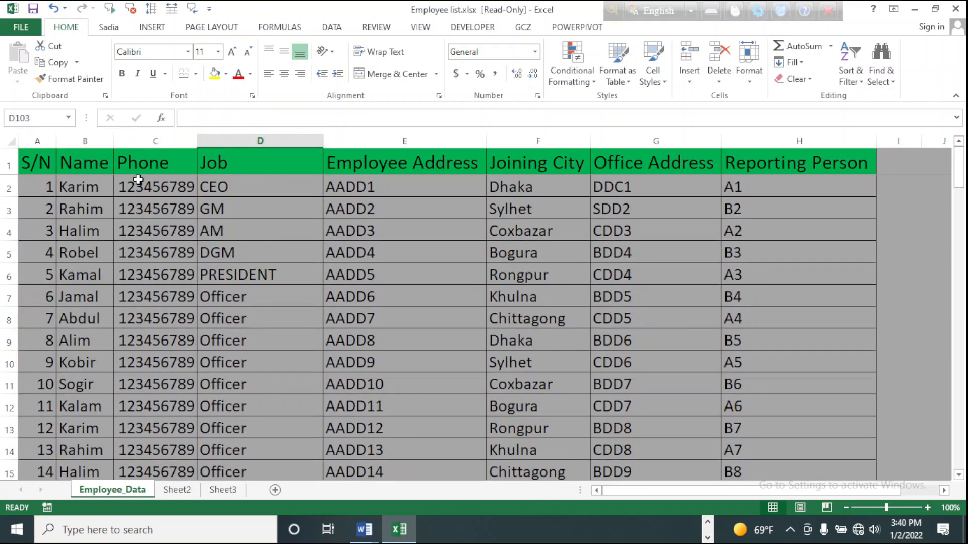
Step: Examine the filled Name column and the job titles down the Job column of the employee list
scroll(126, 274, "down", 20)
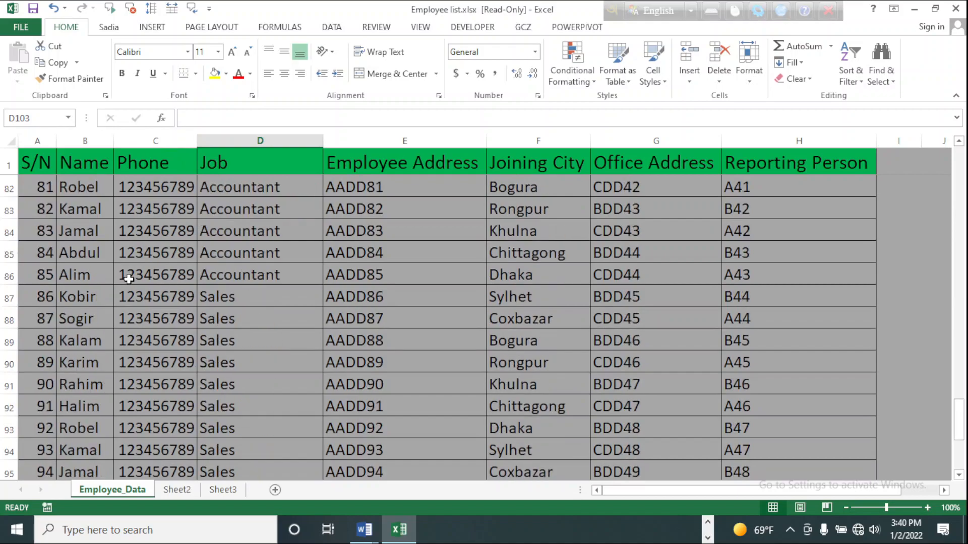
scroll(128, 279, "up", 20)
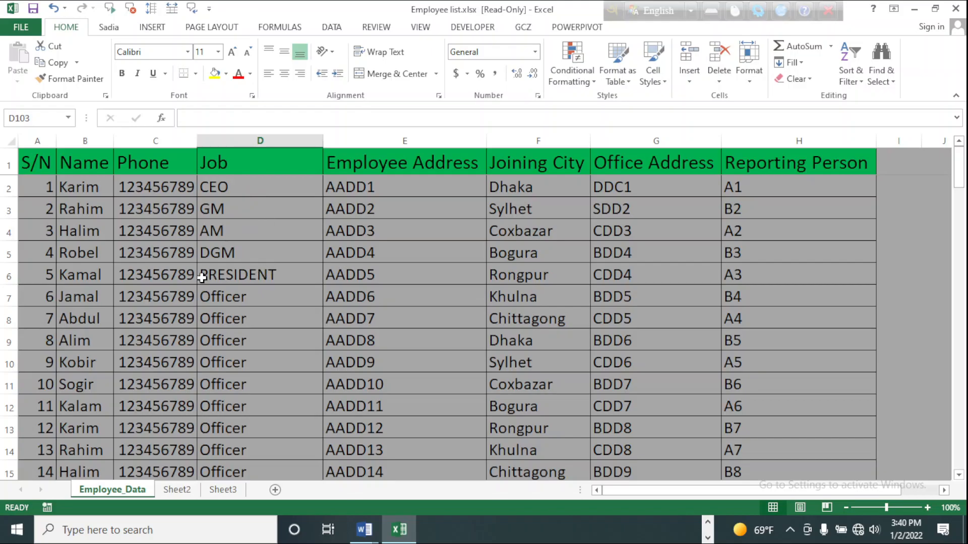
scroll(252, 333, "down", 10)
scroll(256, 321, "up", 3)
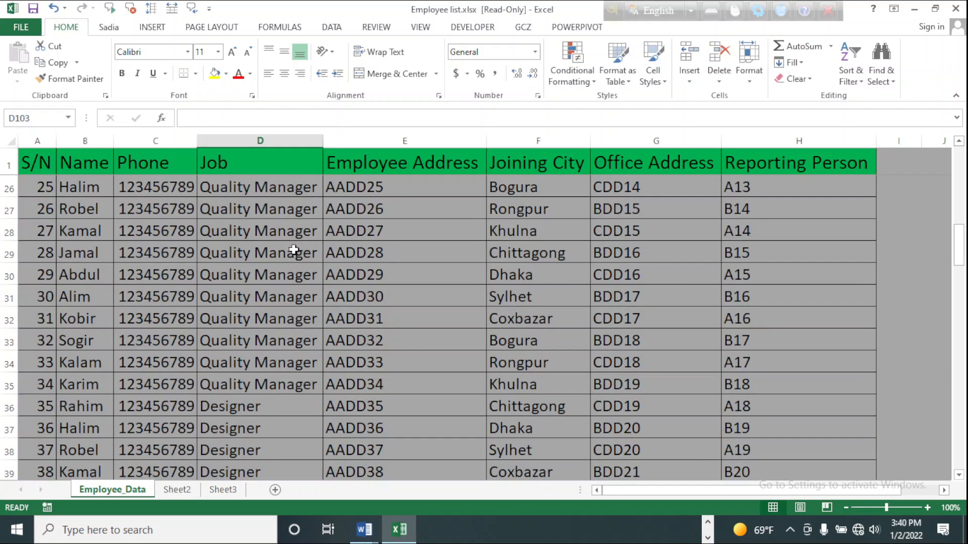
scroll(291, 248, "down", 5)
left_click(260, 257)
scroll(260, 275, "down", 5)
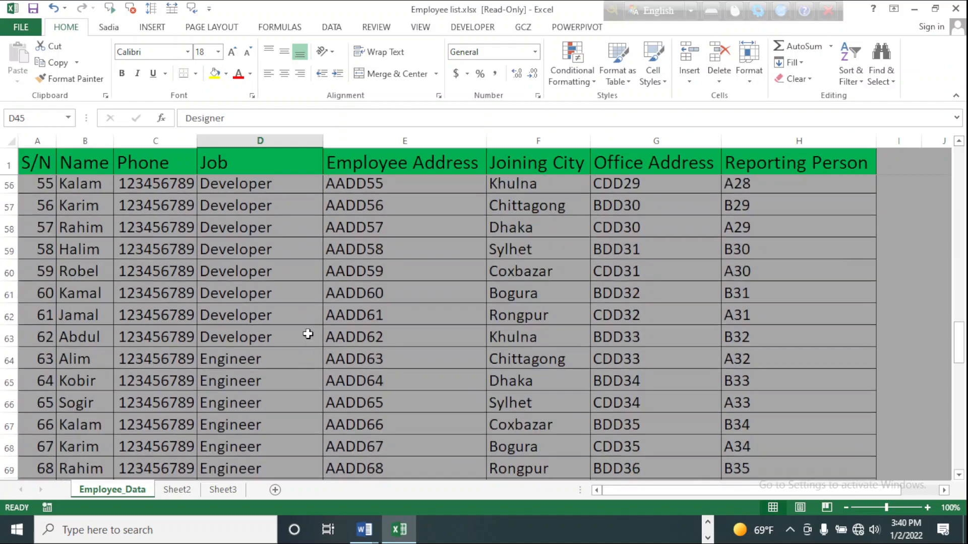
left_click(242, 230)
scroll(241, 309, "down", 3)
left_click(252, 253)
left_click(227, 386)
scroll(332, 348, "down", 11)
scroll(311, 351, "up", 2)
scroll(311, 352, "up", 20)
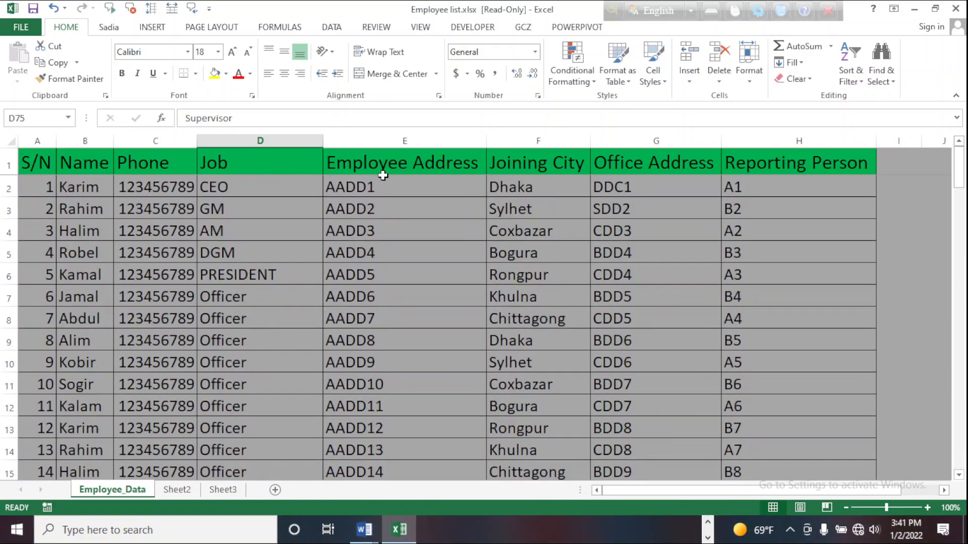
Step: Examine the entries in the Employee Address and Joining City columns
left_click_drag(378, 186, 369, 446)
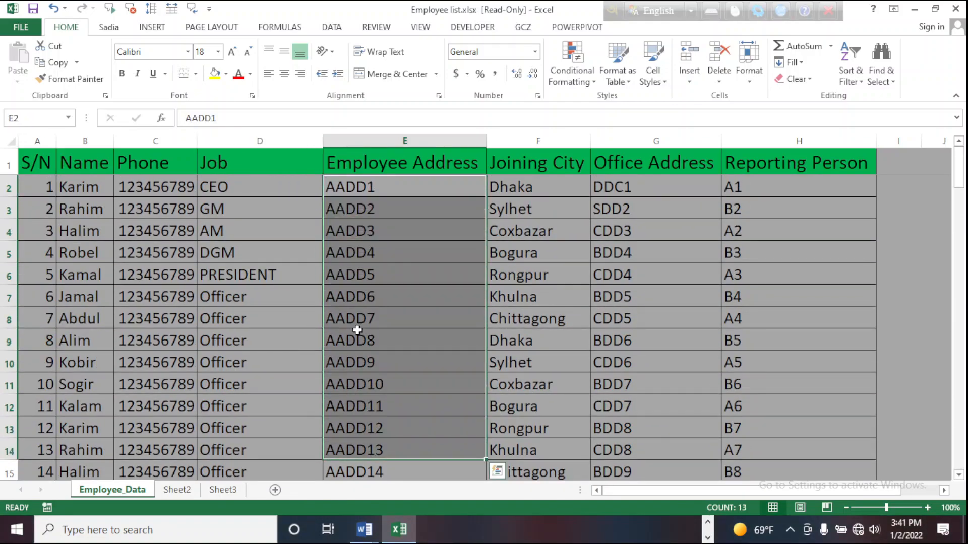
left_click(380, 288)
left_click(378, 209)
left_click(379, 188)
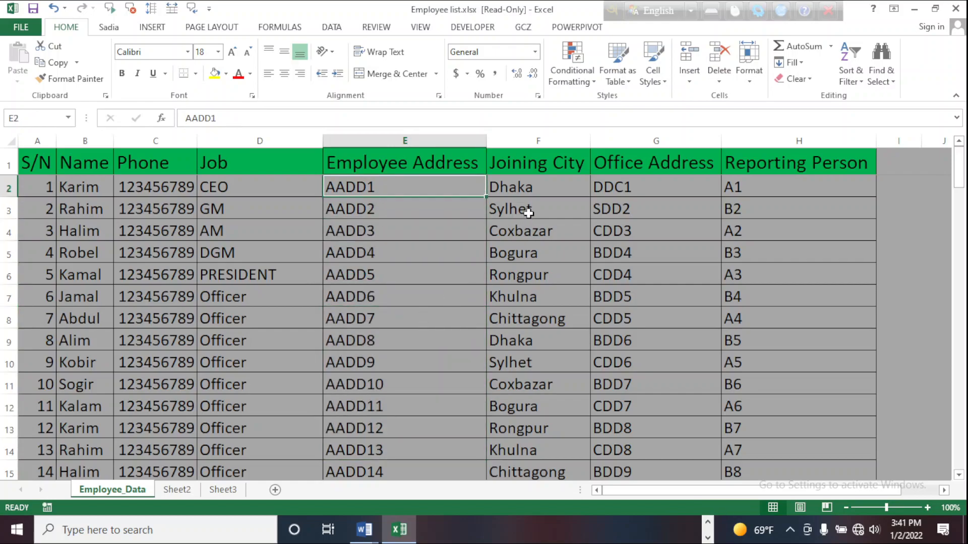
left_click(524, 186)
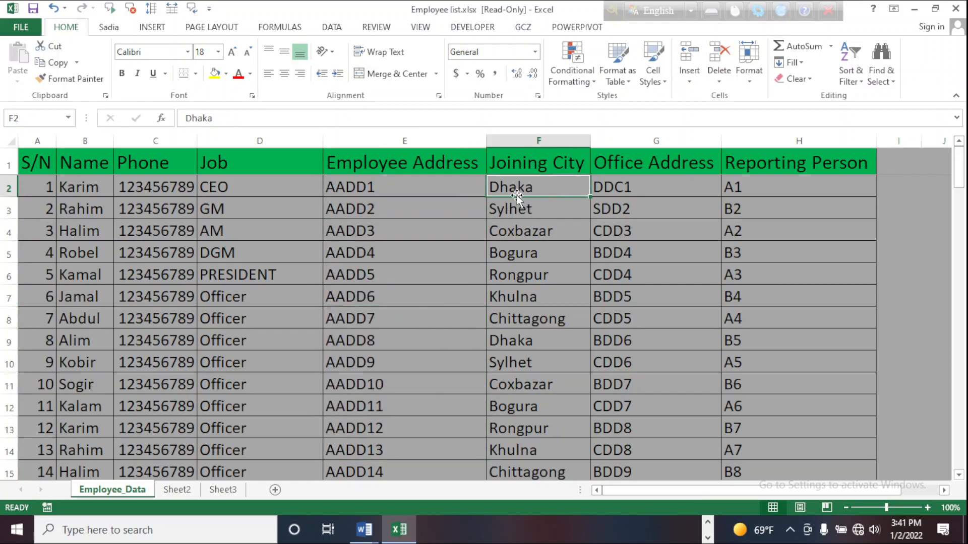
left_click(543, 210)
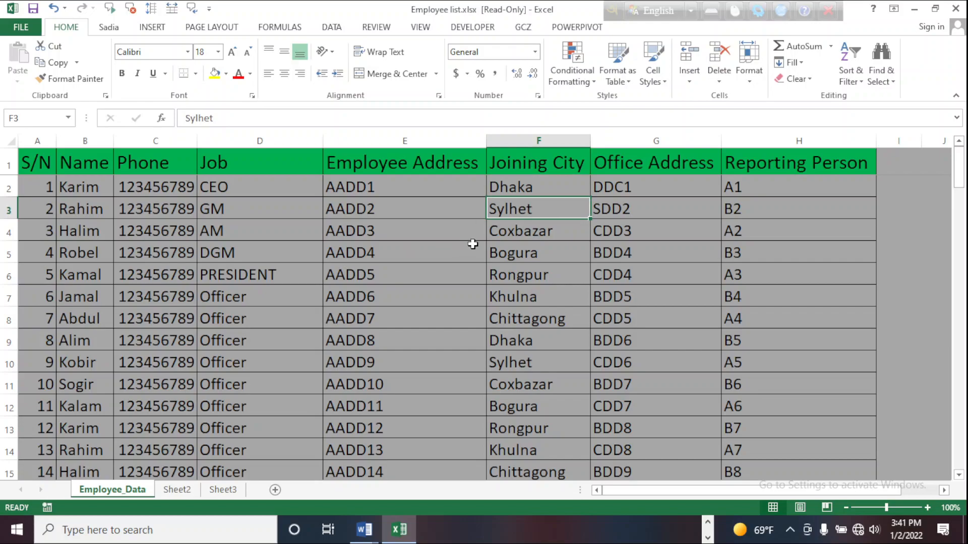
left_click(521, 229)
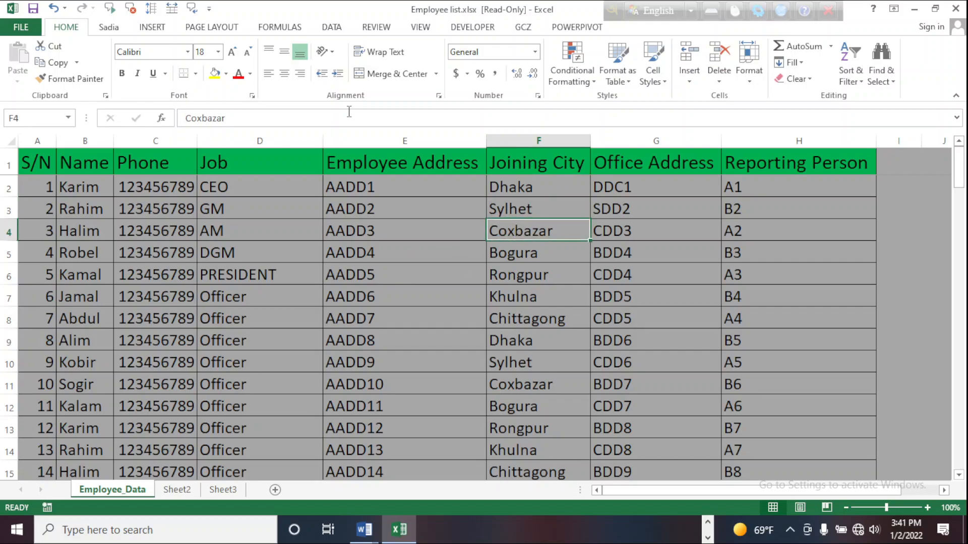
left_click(538, 357)
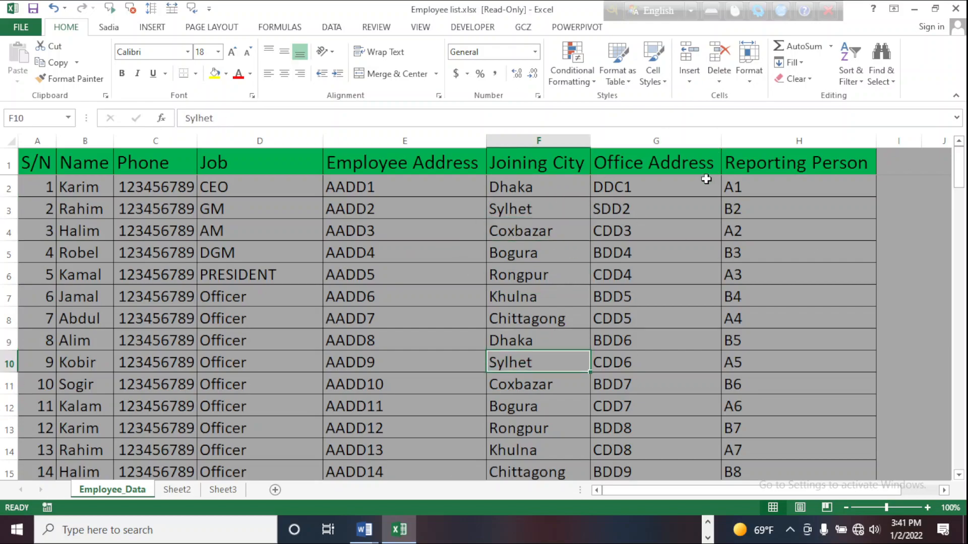
Step: Examine the entries in the Office Address and Reporting Person columns throughout the list
left_click(660, 187)
scroll(643, 239, "down", 20)
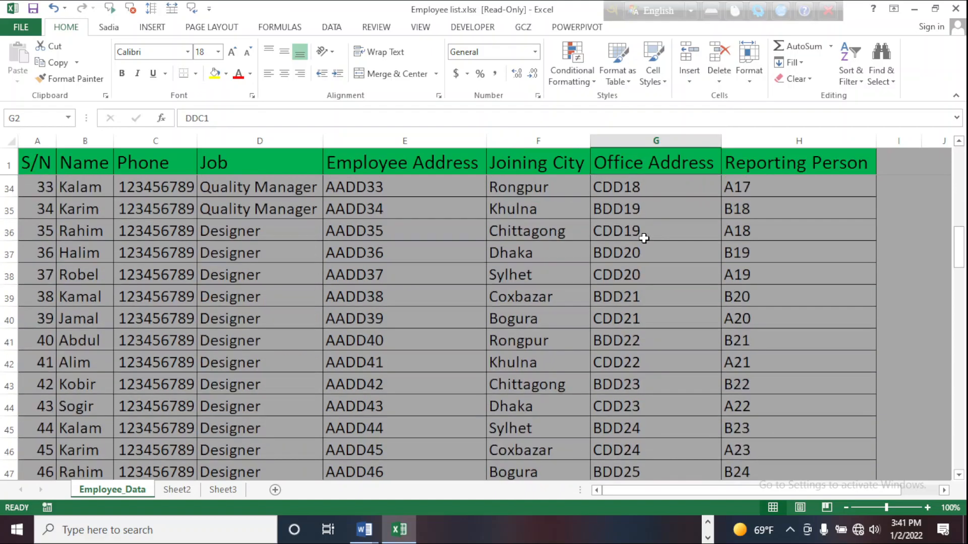
scroll(643, 244, "up", 20)
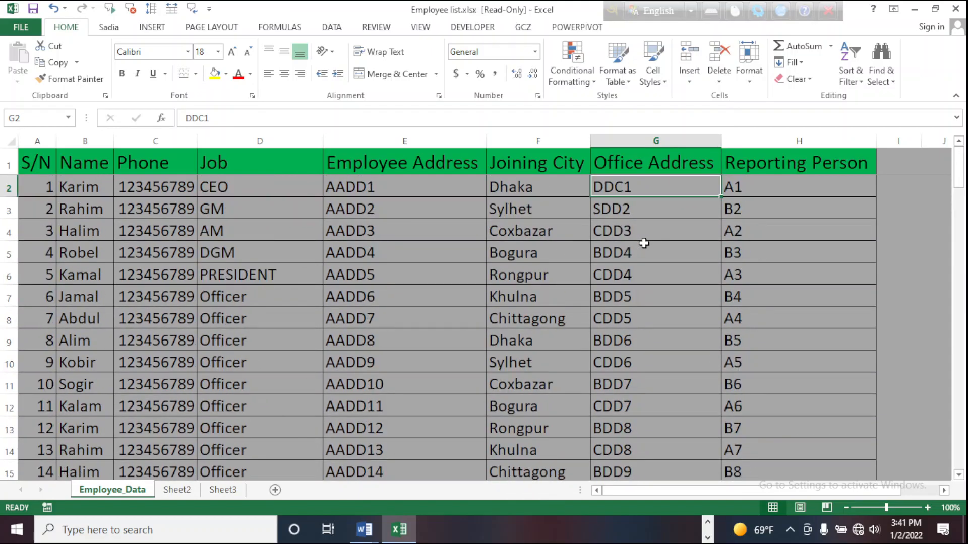
left_click(643, 292)
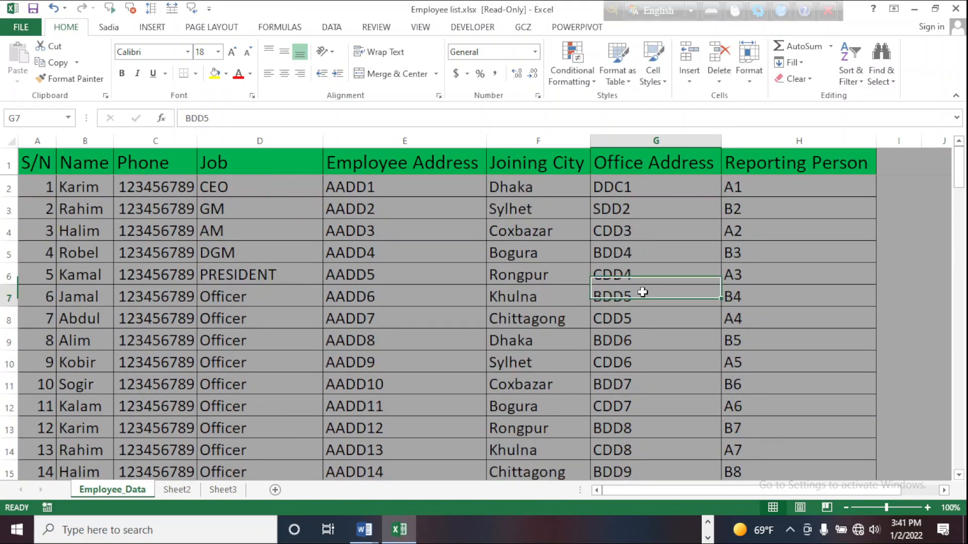
left_click(642, 190)
left_click(637, 272)
left_click(638, 230)
left_click(645, 208)
left_click(653, 186)
left_click(643, 276)
left_click(633, 206)
left_click(637, 295)
left_click(647, 269)
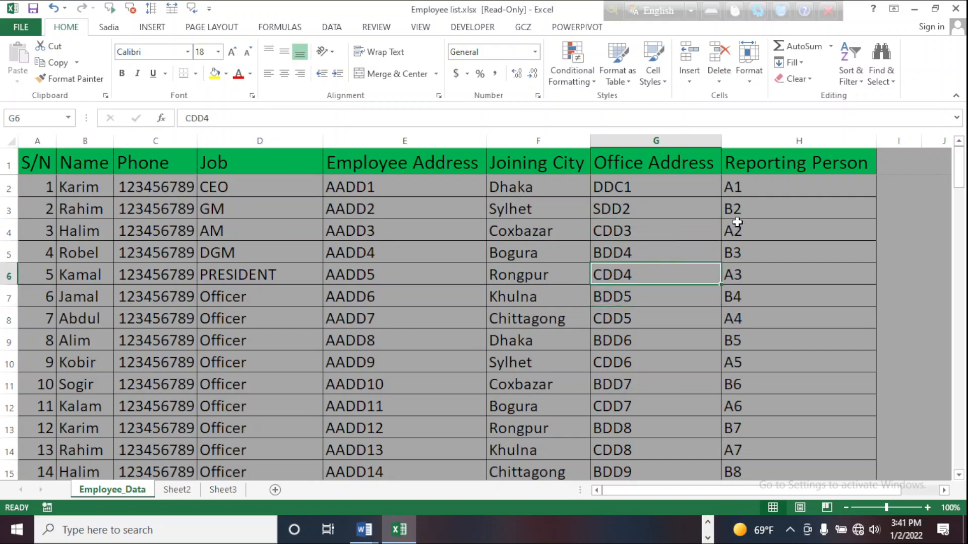
left_click(772, 191)
left_click(750, 249)
left_click(750, 314)
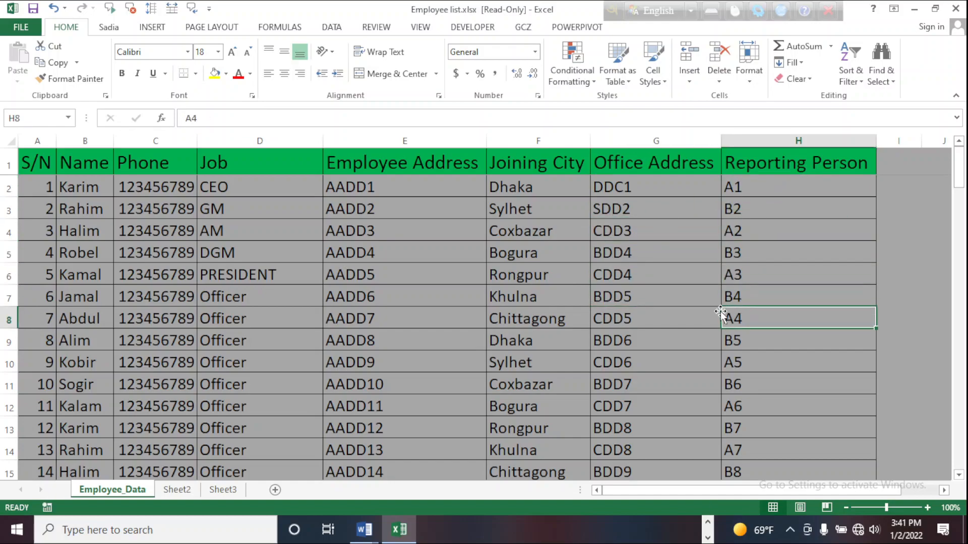
scroll(667, 350, "down", 20)
scroll(454, 319, "up", 20)
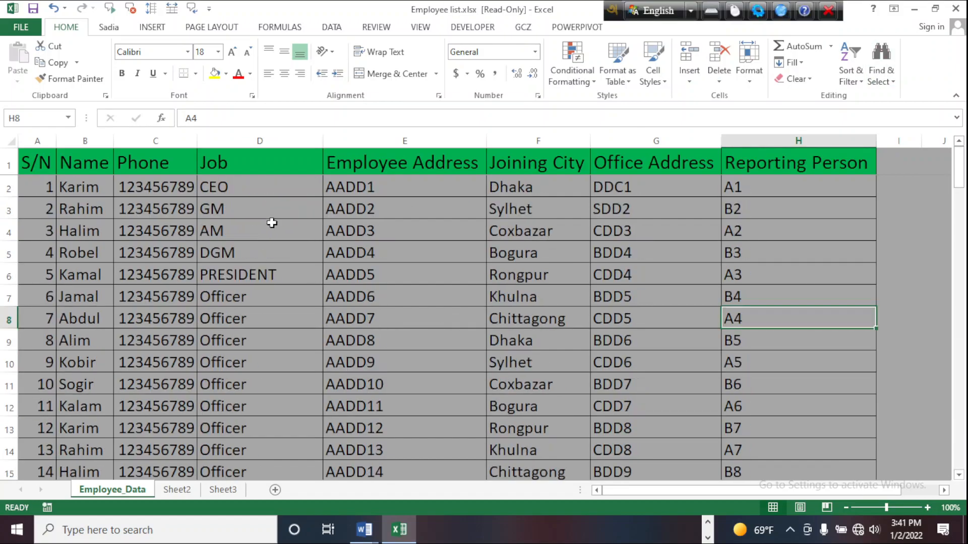
Step: Close the read-only employee list, saving its changes in the Office folder as Copy of Employee lis2t.xlsx
left_click(956, 11)
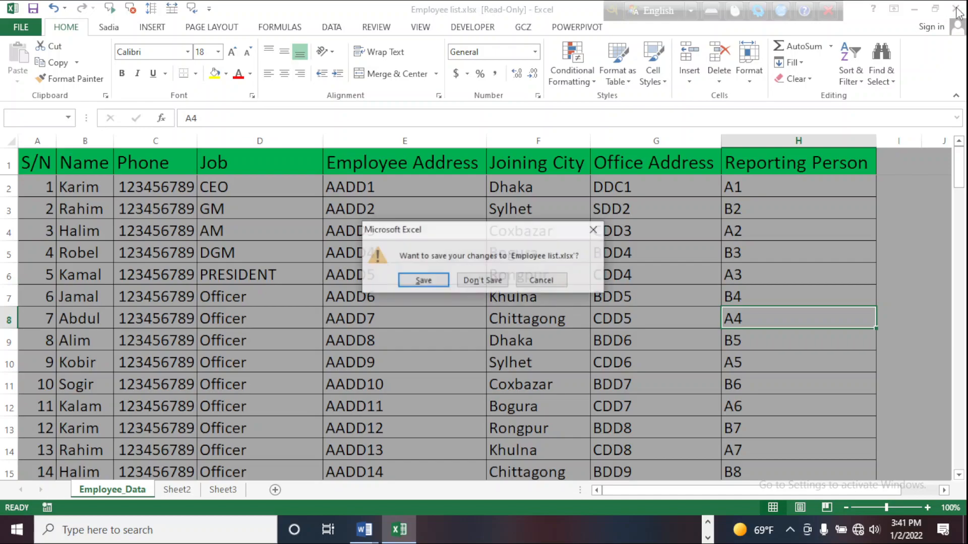
left_click(429, 280)
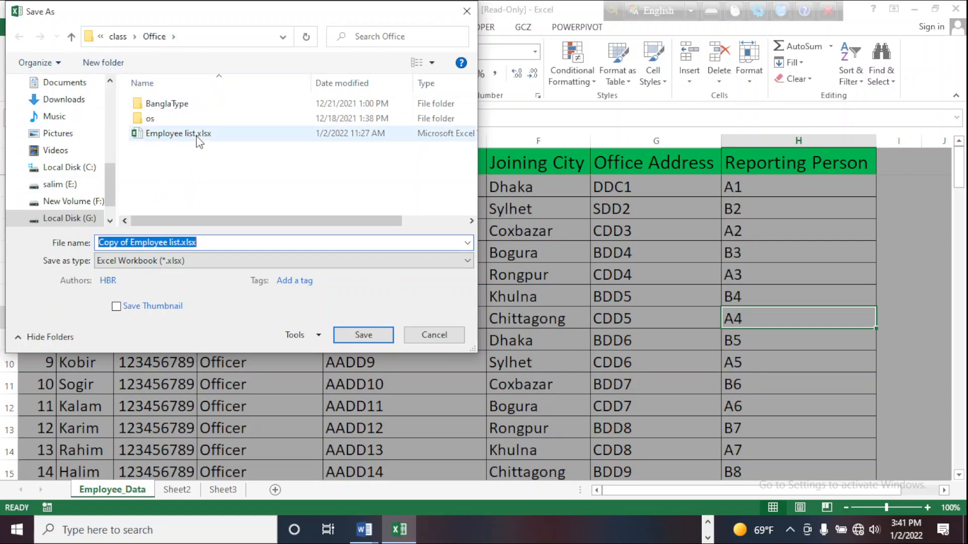
left_click(224, 241)
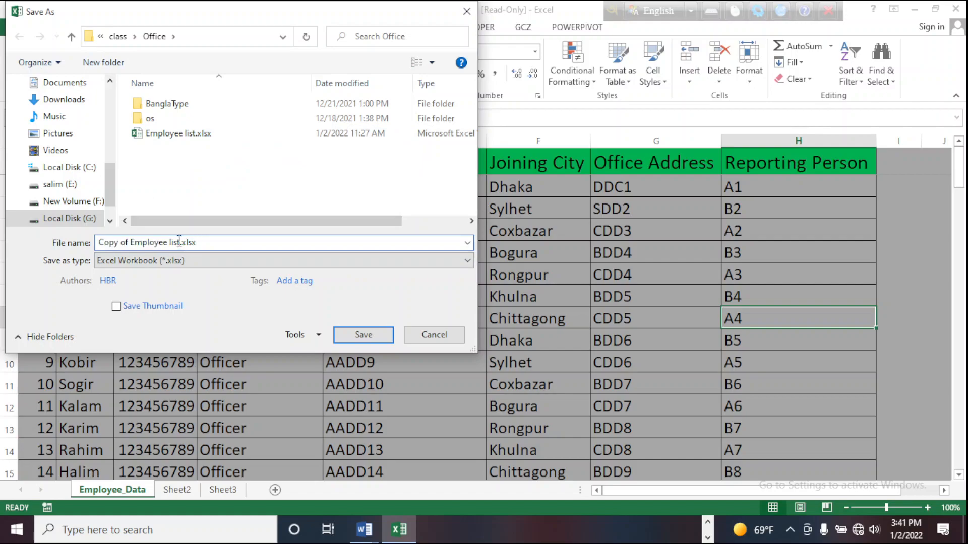
type("2")
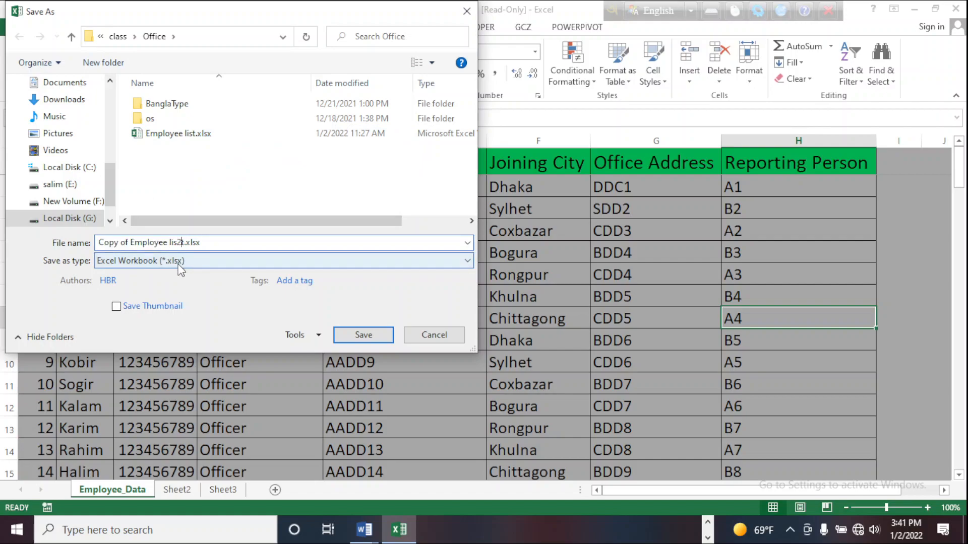
left_click(371, 336)
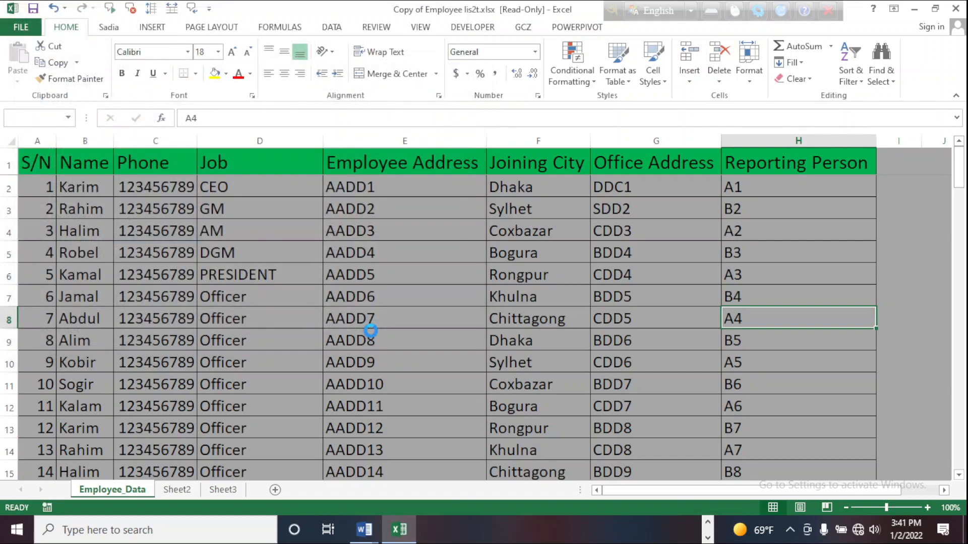
Step: Switch to mailing letter.docx in Word and remove the merged name after "Dear"
key("alt+Tab")
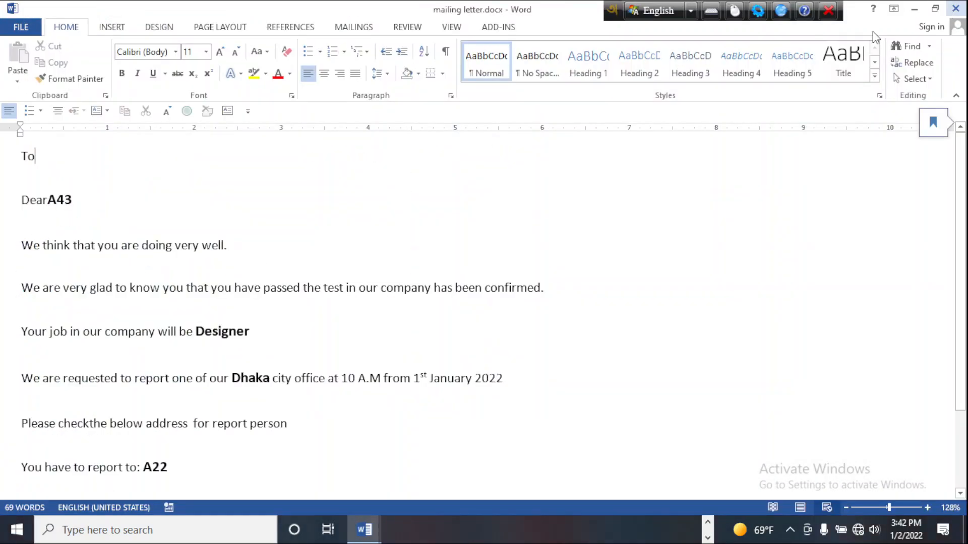
left_click(573, 346)
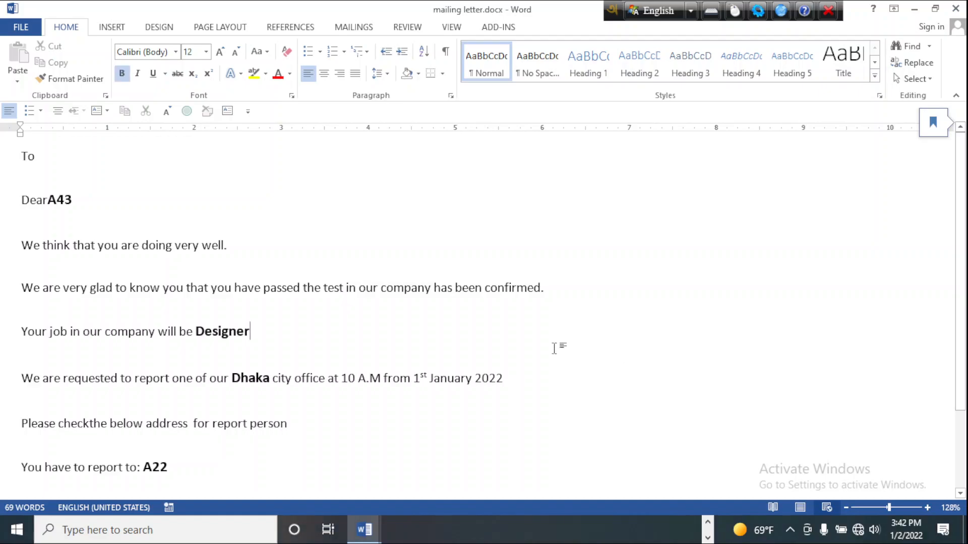
scroll(215, 279, "down", 2)
scroll(217, 282, "up", 2)
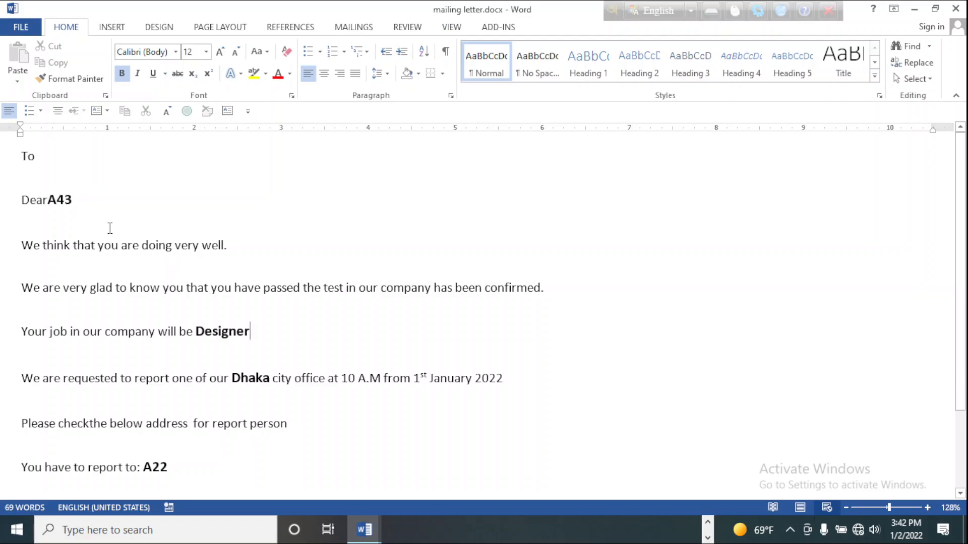
left_click(79, 200)
key("BackSpace")
key("BackSpace")
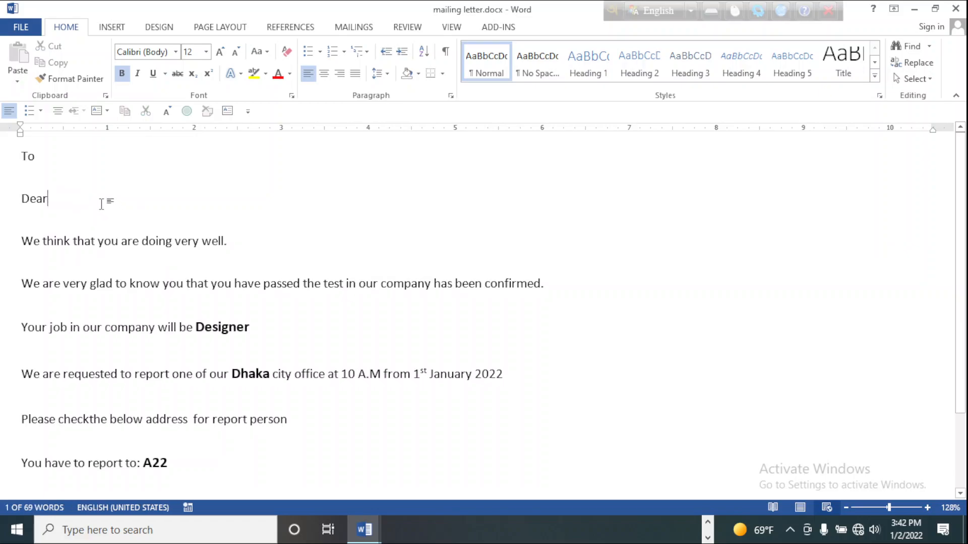
Step: Delete the merged job title after "Your job in our company will be" and the merged city before "city office"
left_click(257, 324)
key("BackSpace")
key("BackSpace")
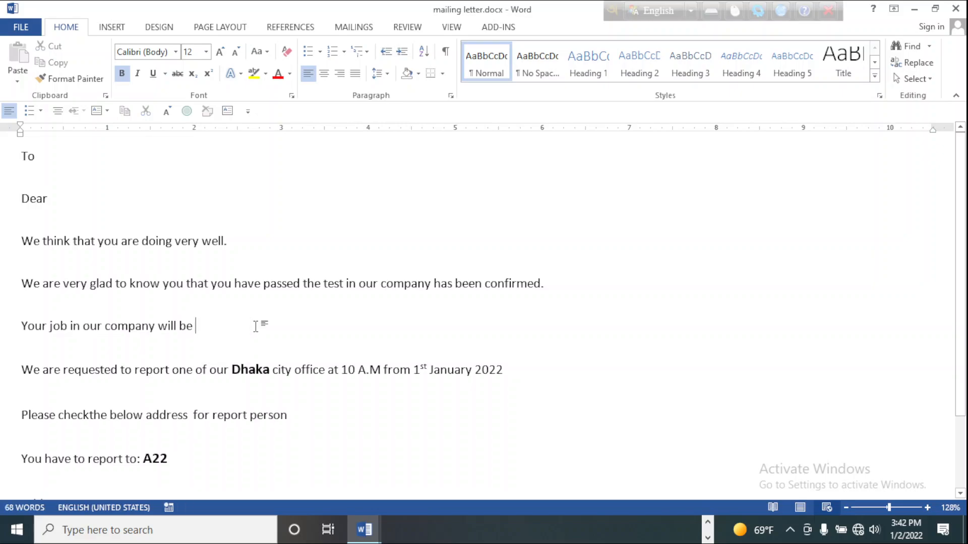
left_click(273, 372)
key("BackSpace")
key("BackSpace")
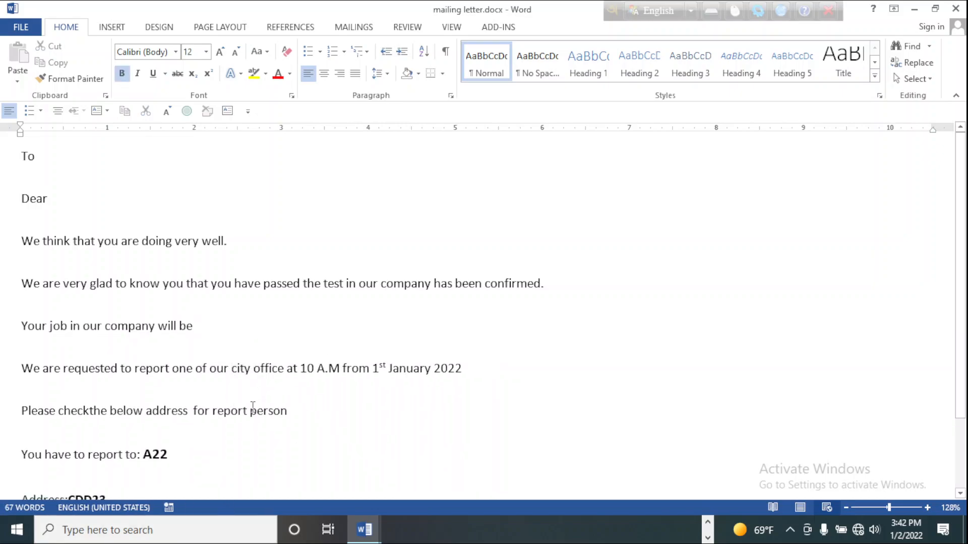
Step: Delete the merged values after "You have to report to:" and "Address:" in the letter
left_click(161, 454)
key("BackSpace")
key("BackSpace")
scroll(235, 437, "down", 2)
left_click(107, 413)
key("BackSpace")
key("BackSpace")
scroll(303, 406, "up", 2)
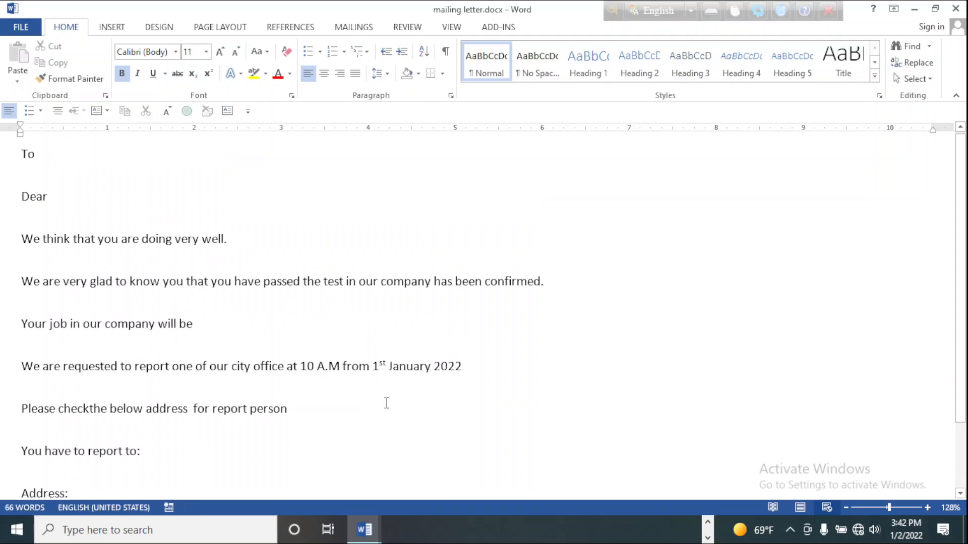
Step: Proofread the letter and insert the missing space between "check" and "the" in the address sentence
scroll(152, 287, "down", 2)
scroll(158, 294, "up", 2)
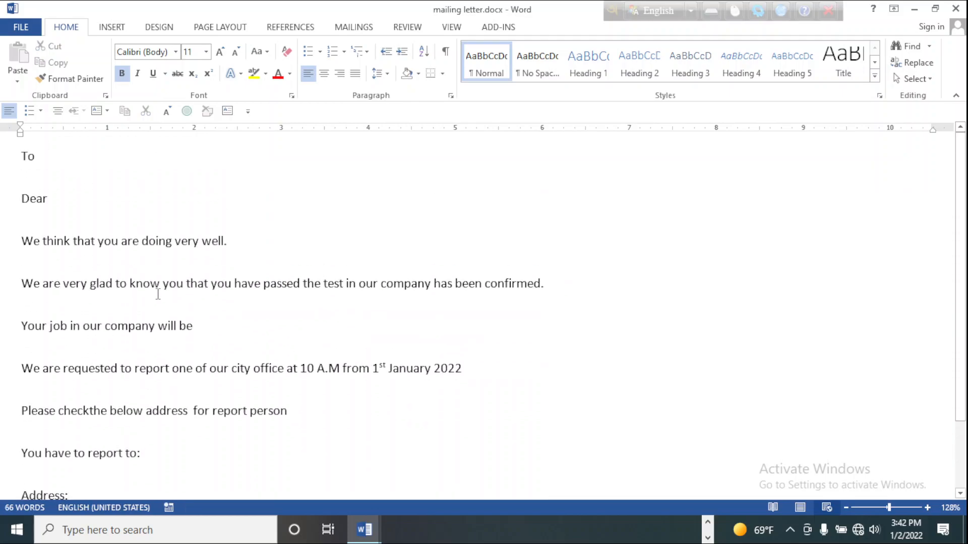
left_click(49, 154)
left_click(90, 196)
left_click(249, 245)
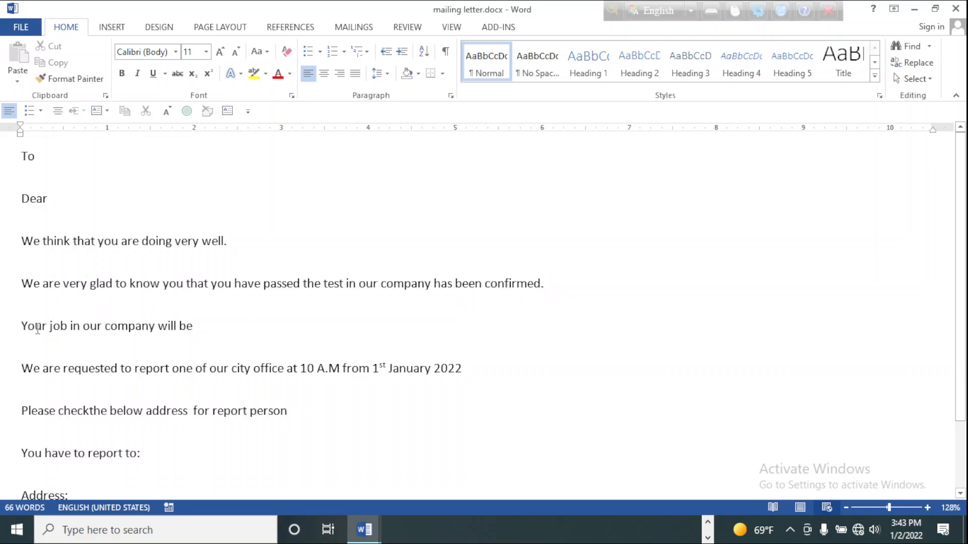
left_click(203, 327)
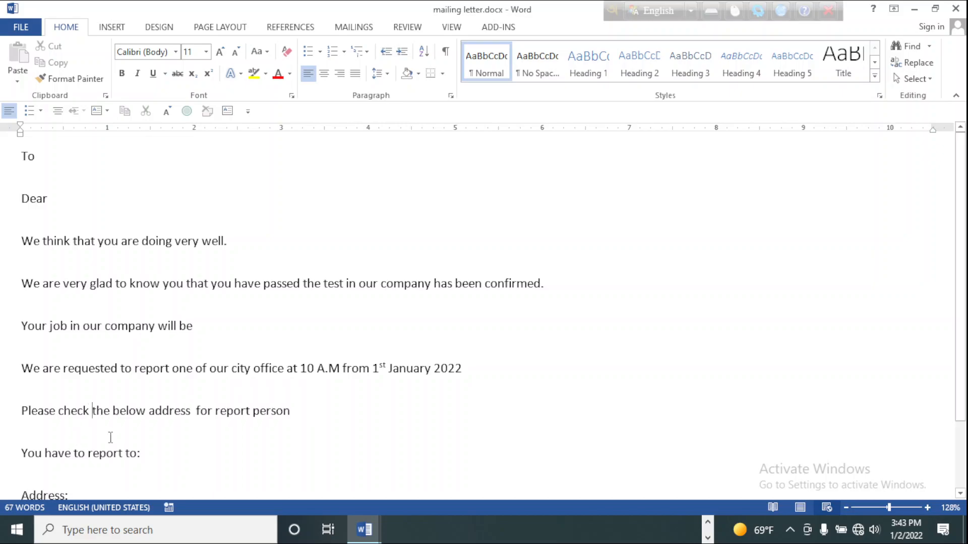
left_click(326, 416)
key("ctrl+b")
scroll(149, 469, "down", 2)
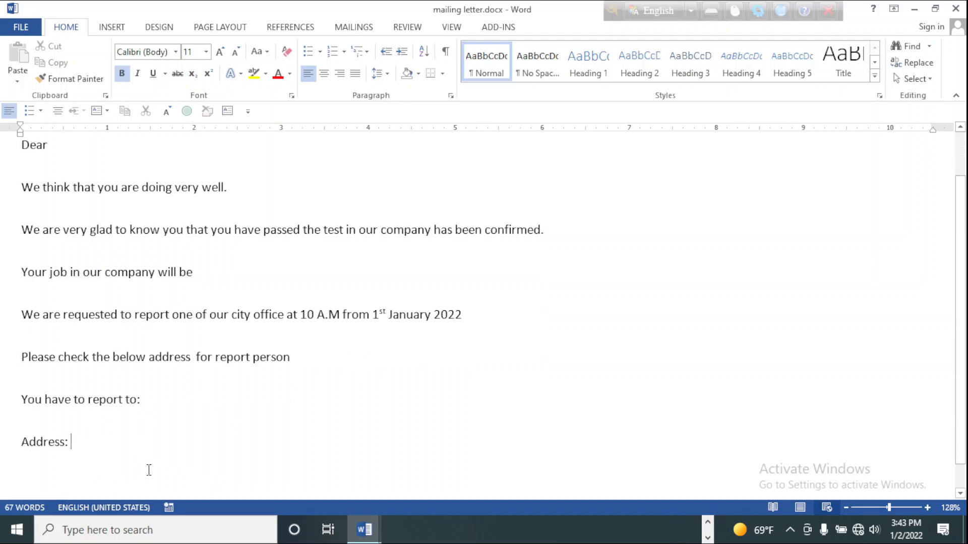
scroll(250, 423, "up", 2)
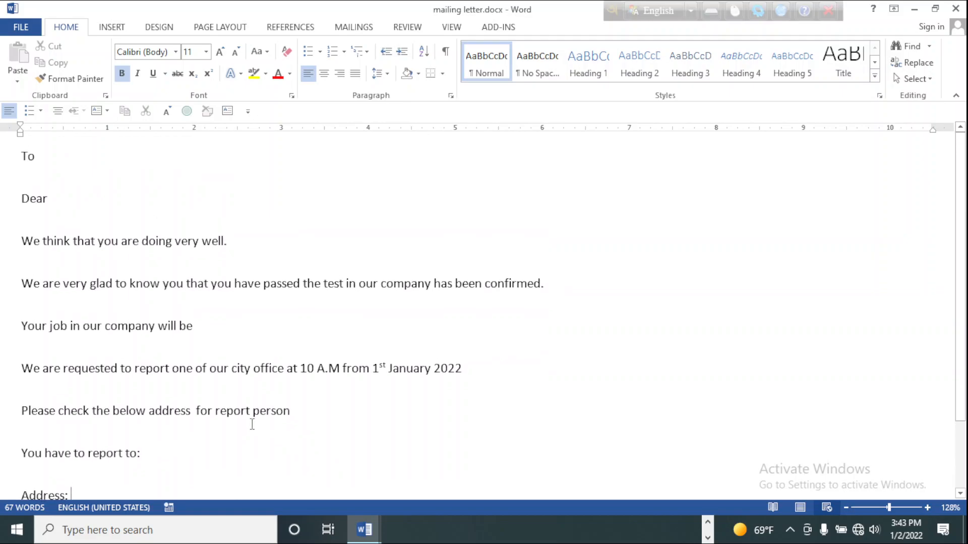
left_click(68, 199)
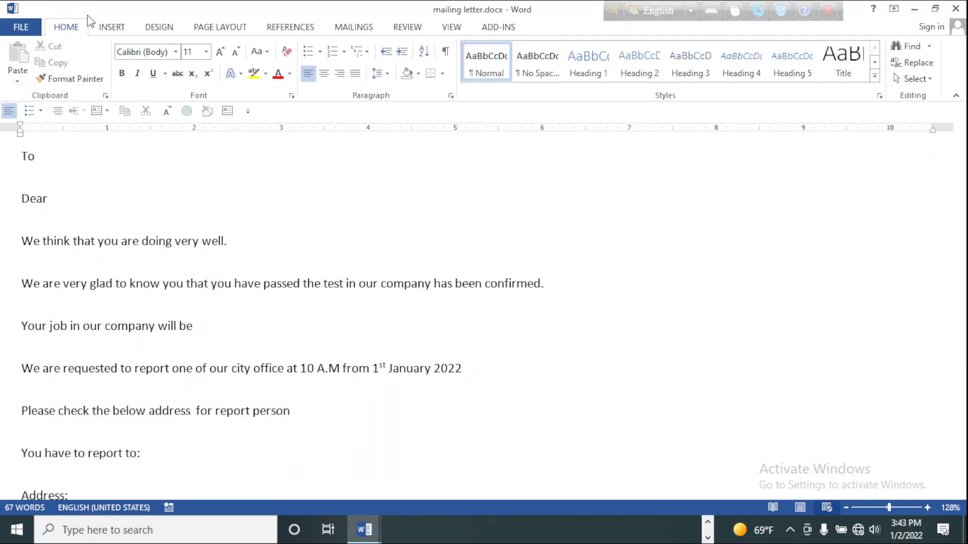
Step: Start the Step-by-Step Mail Merge Wizard for the letter and widen its pane
left_click(367, 31)
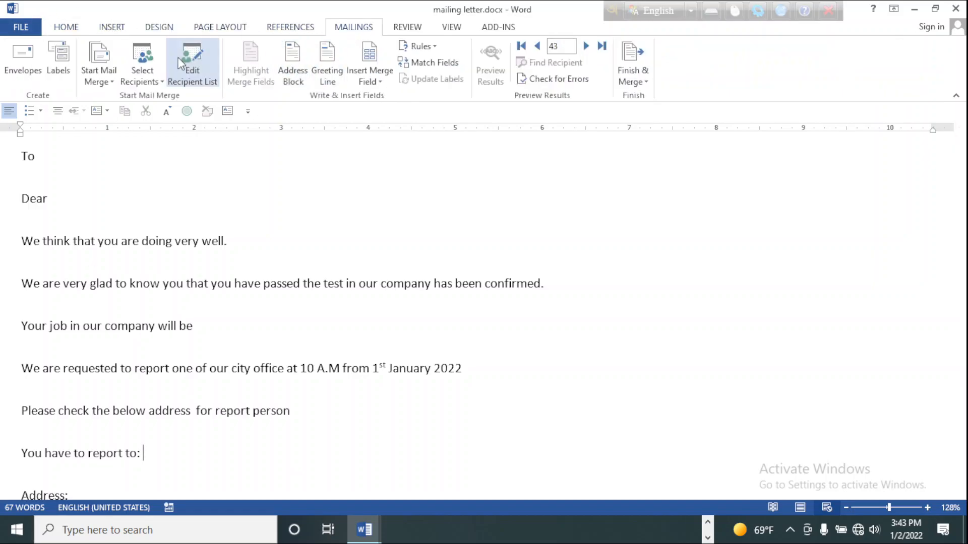
left_click(113, 82)
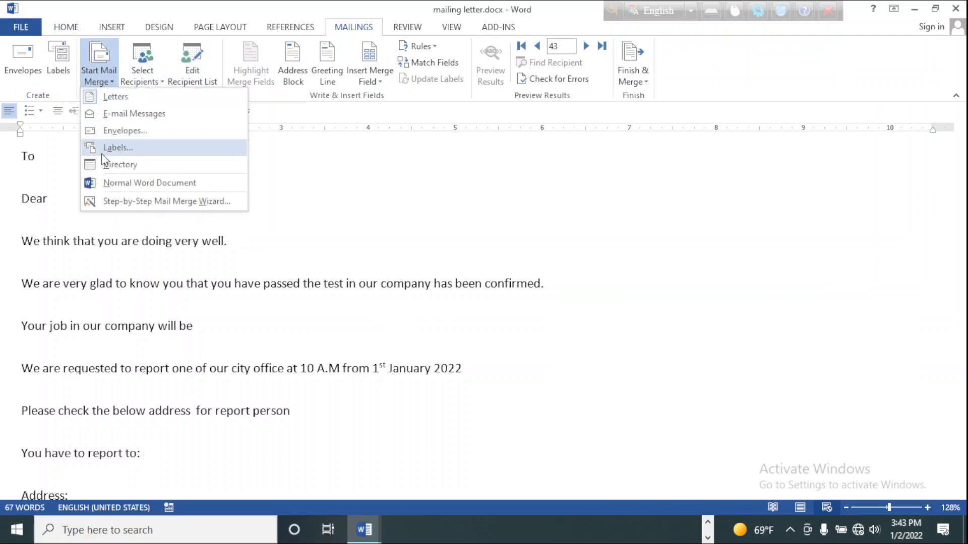
left_click(124, 201)
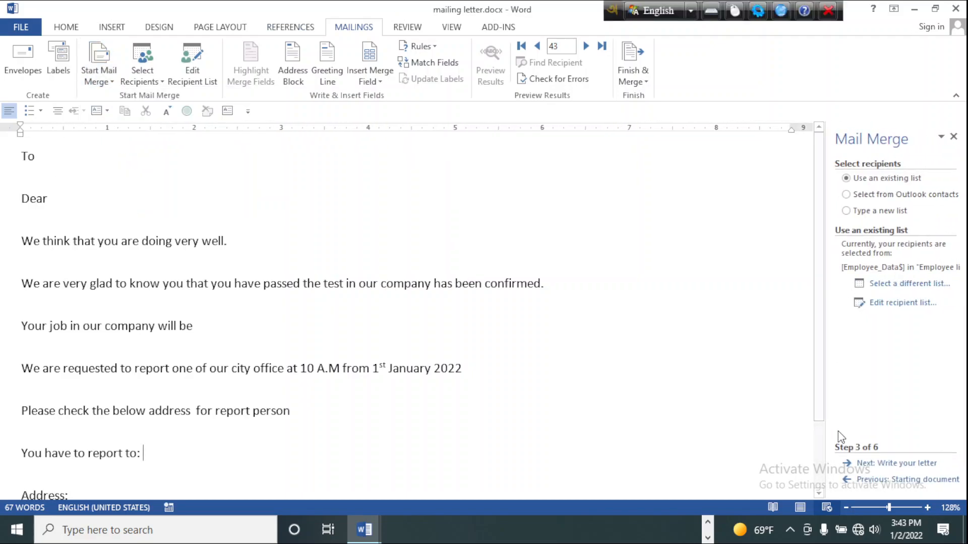
left_click_drag(825, 369, 692, 363)
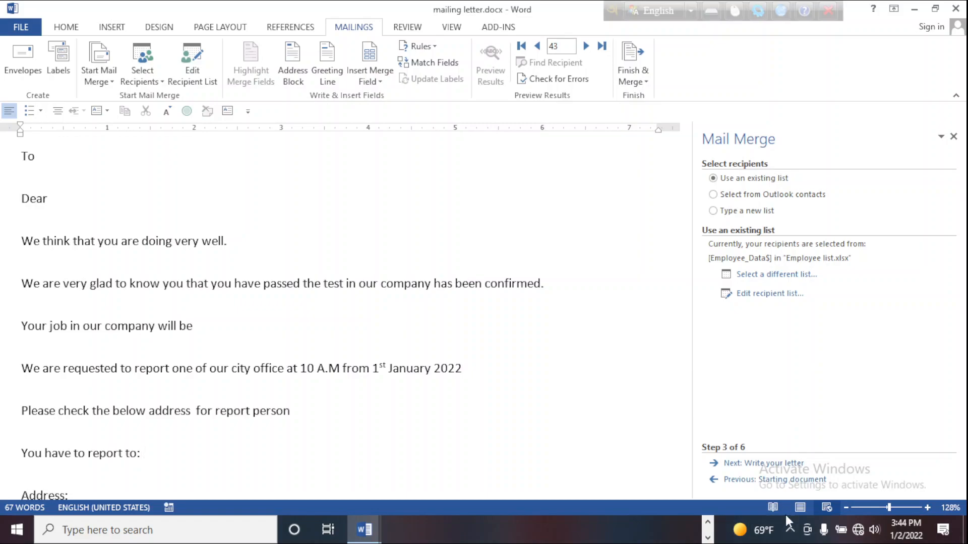
Step: Return to the wizard's first step, then proceed to writing the letter with Letters, the current document and the existing Employee list.xlsx recipients
left_click(747, 481)
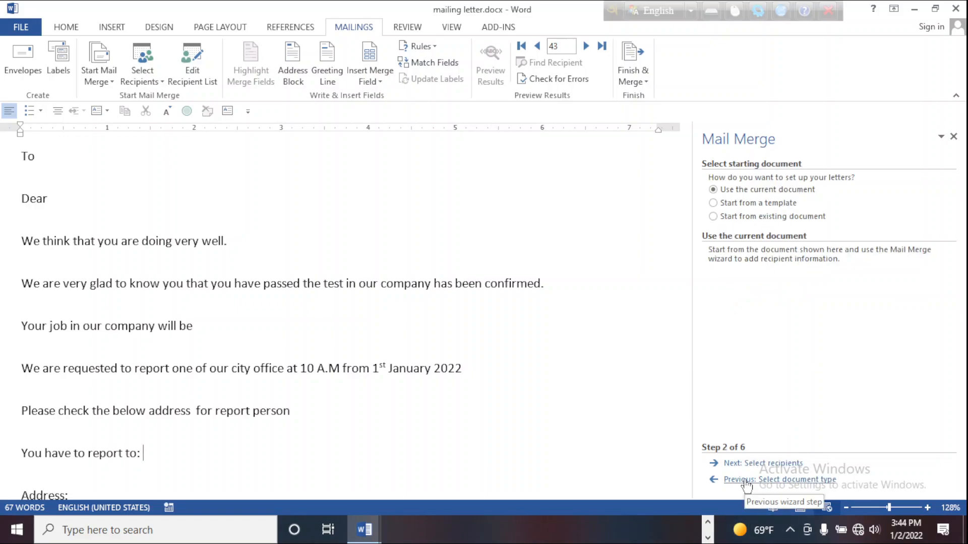
left_click(747, 481)
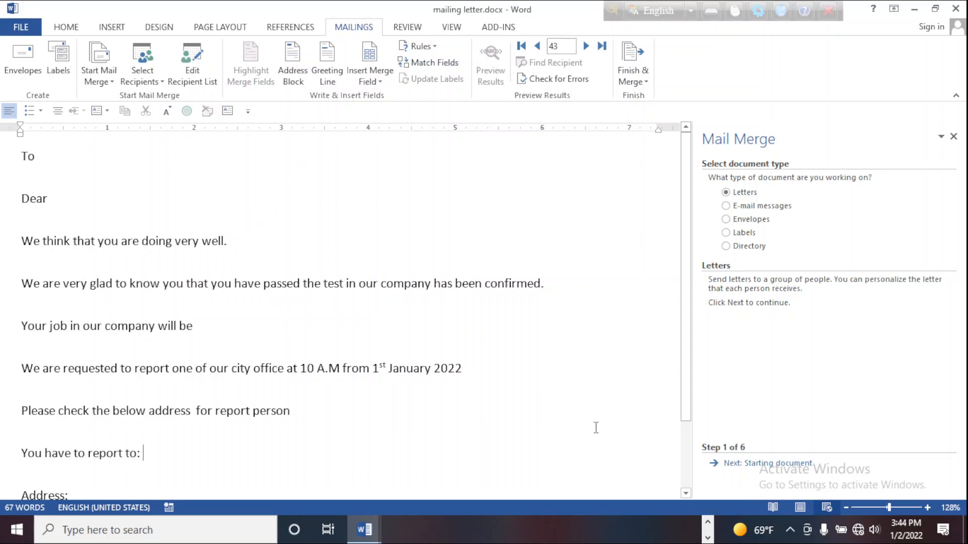
left_click(747, 463)
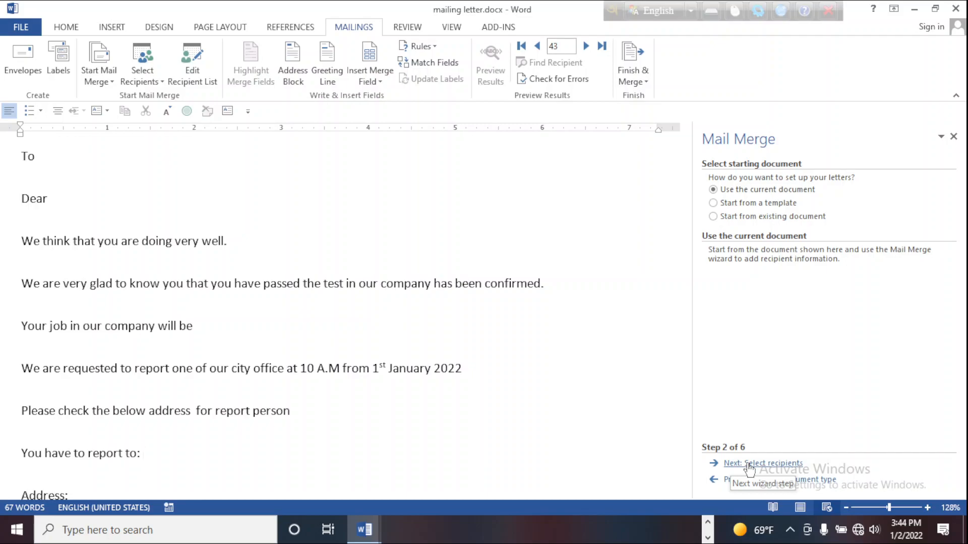
left_click(750, 463)
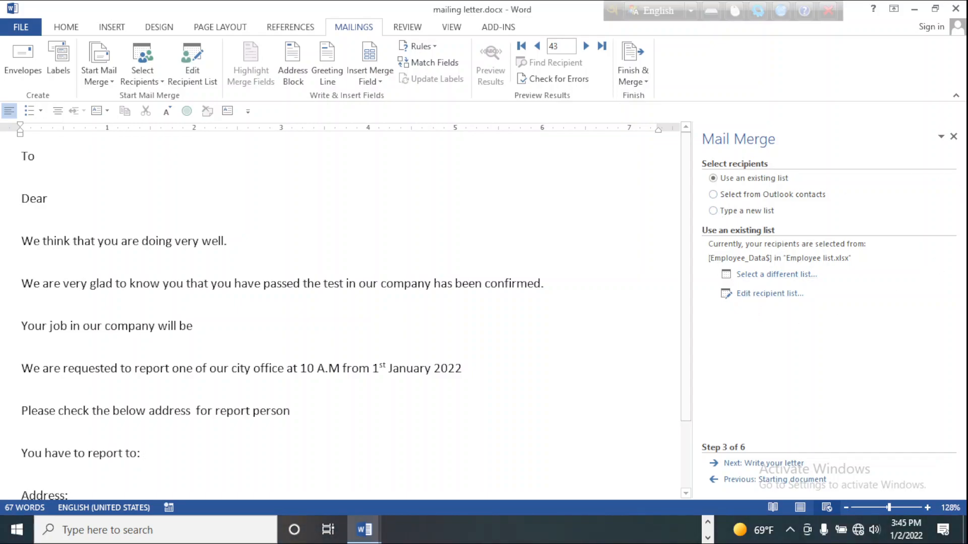
left_click(748, 465)
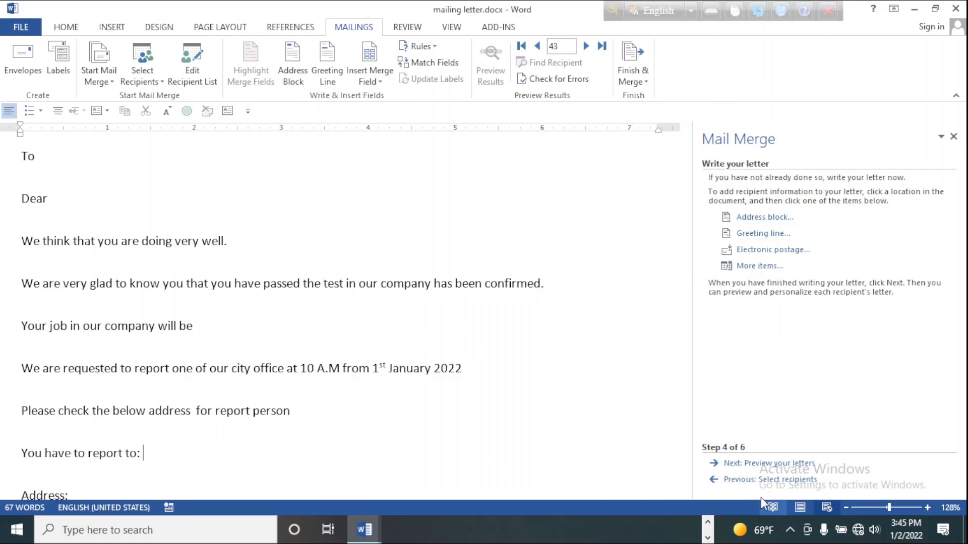
left_click(760, 267)
left_click_drag(468, 149, 757, 40)
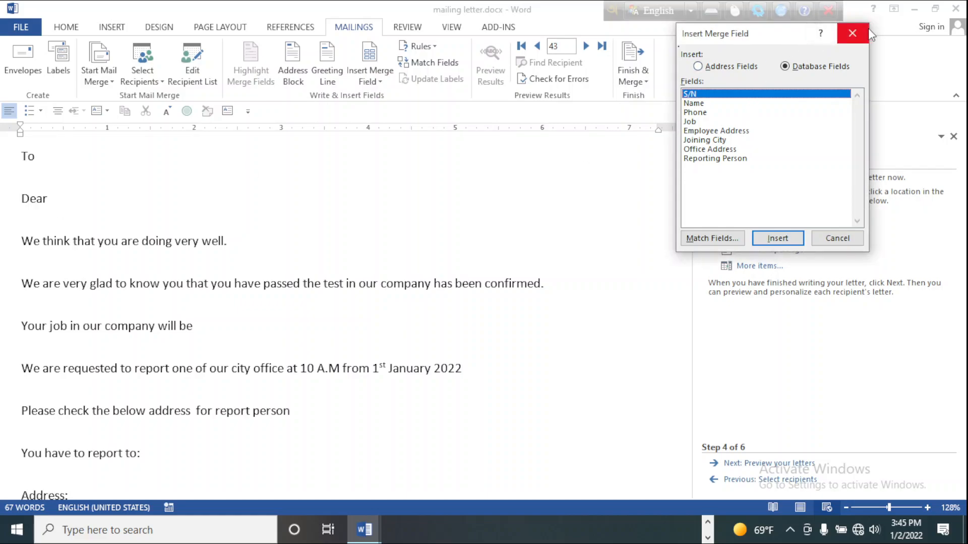
left_click(852, 33)
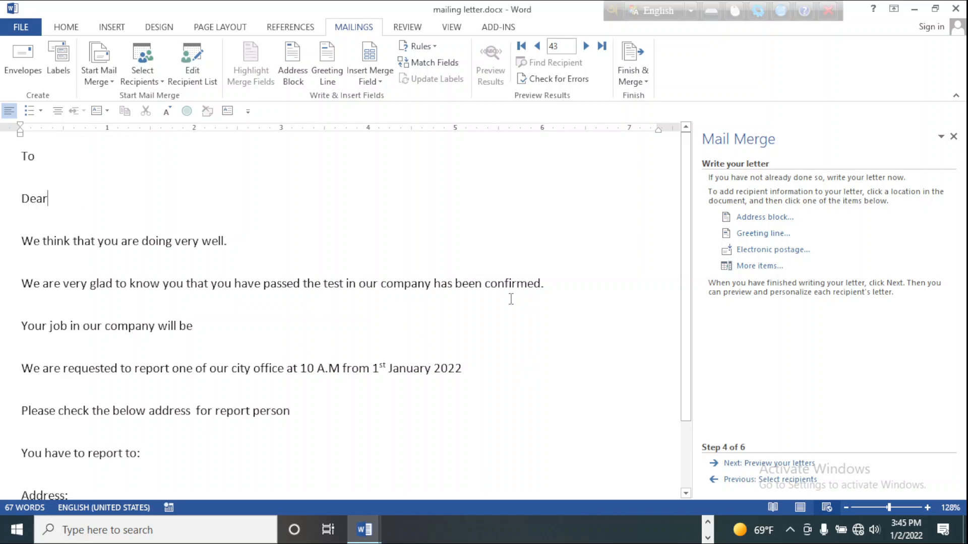
Step: Insert the Name merge field after "Dear" in the letter's greeting
left_click(757, 266)
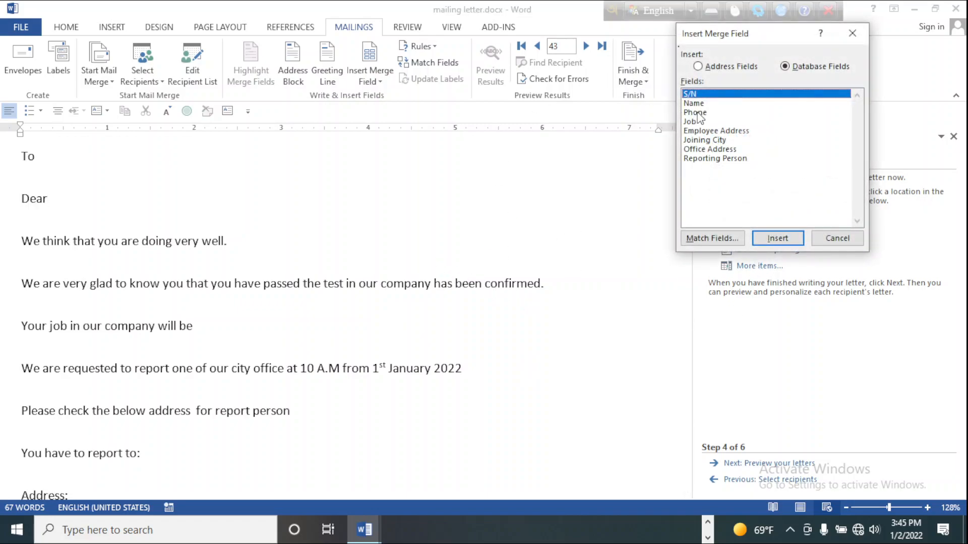
left_click(697, 104)
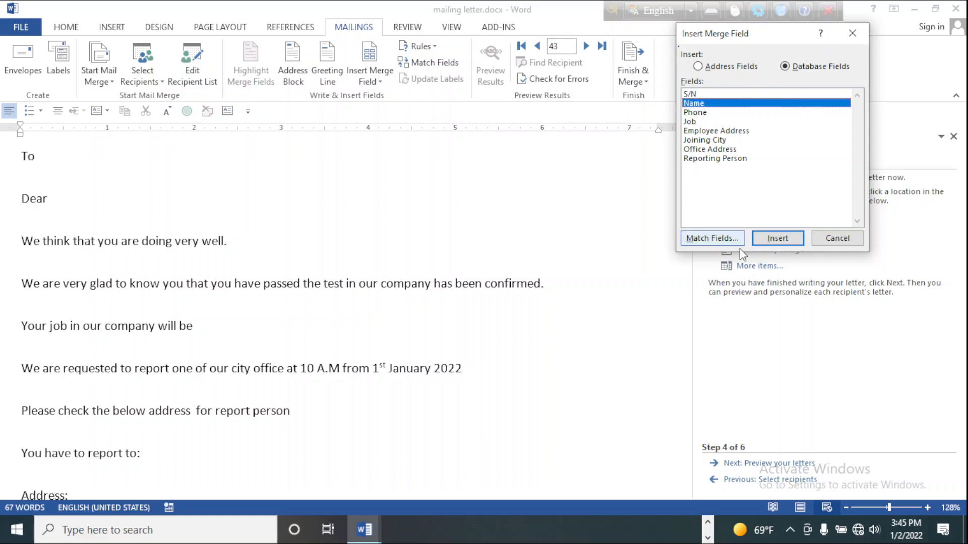
left_click(779, 239)
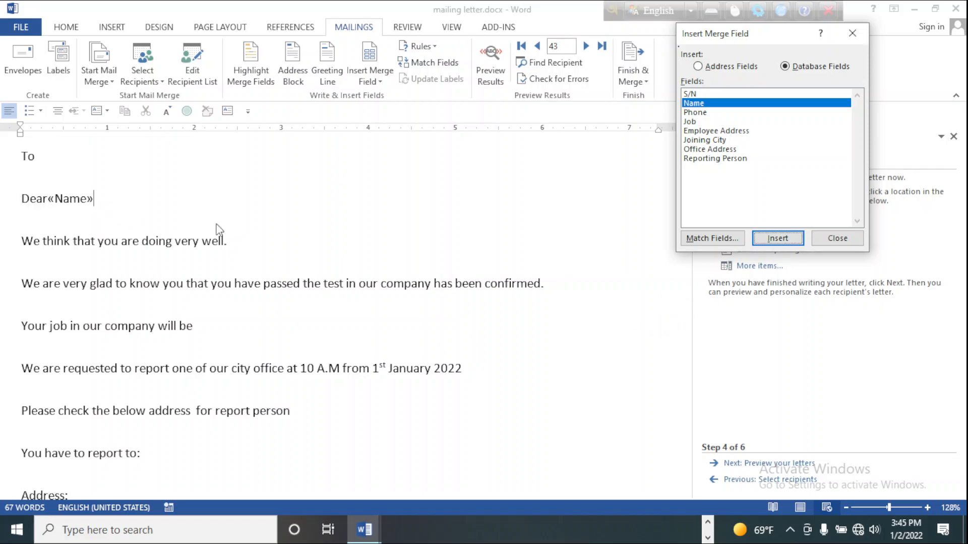
left_click(830, 242)
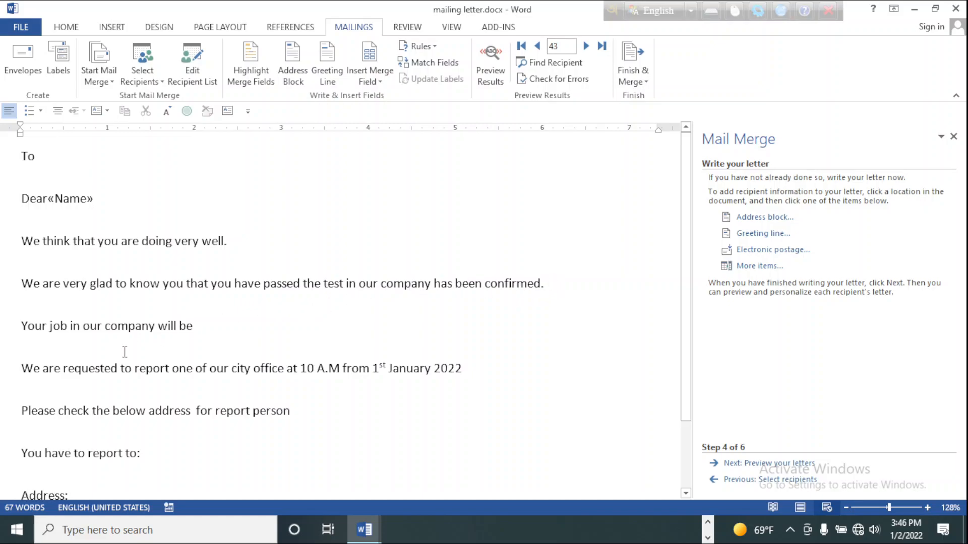
Step: Insert the Job merge field at the end of "Your job in our company will be"
left_click(195, 327)
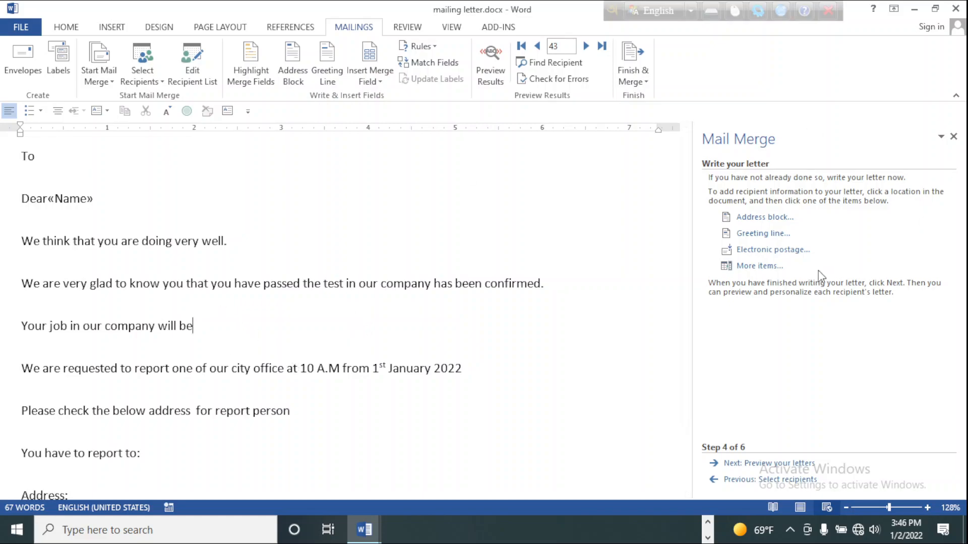
left_click(767, 267)
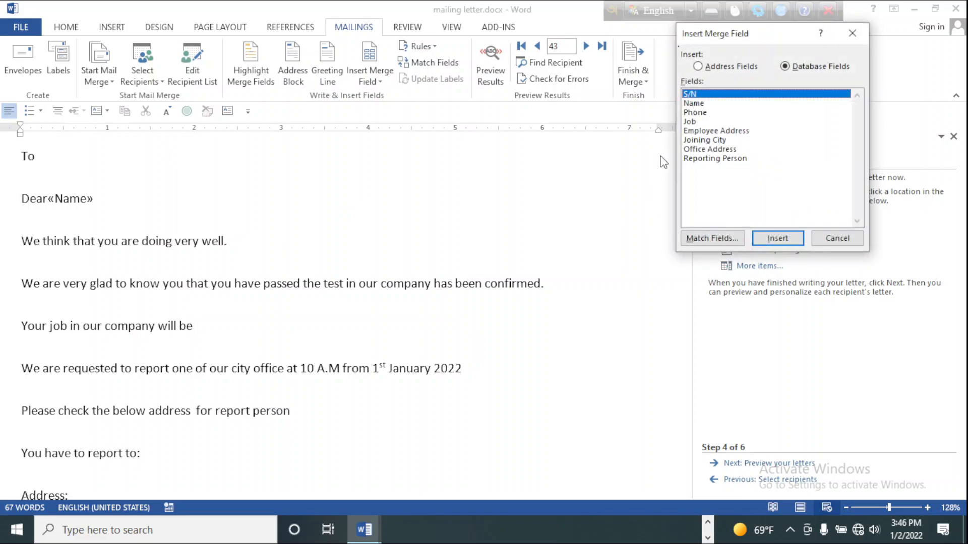
left_click(689, 123)
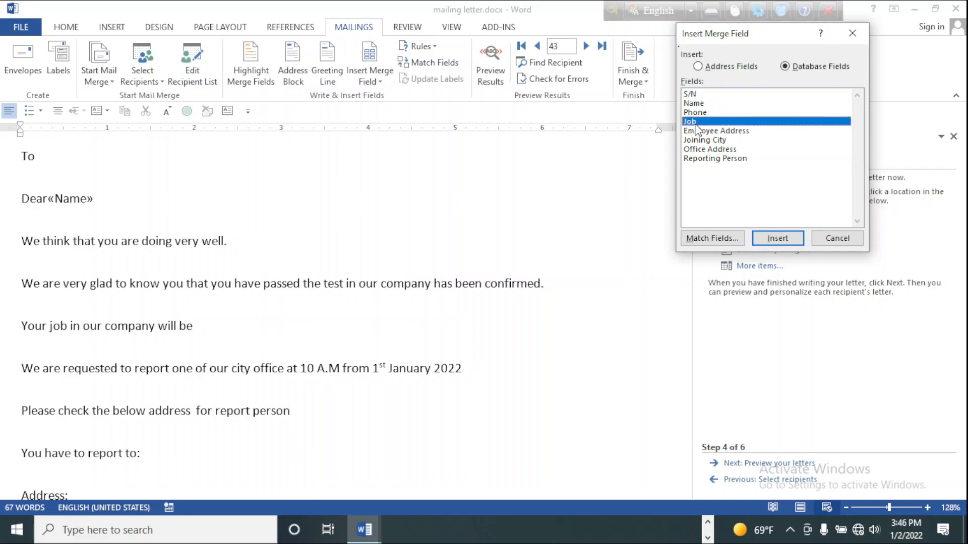
left_click(786, 239)
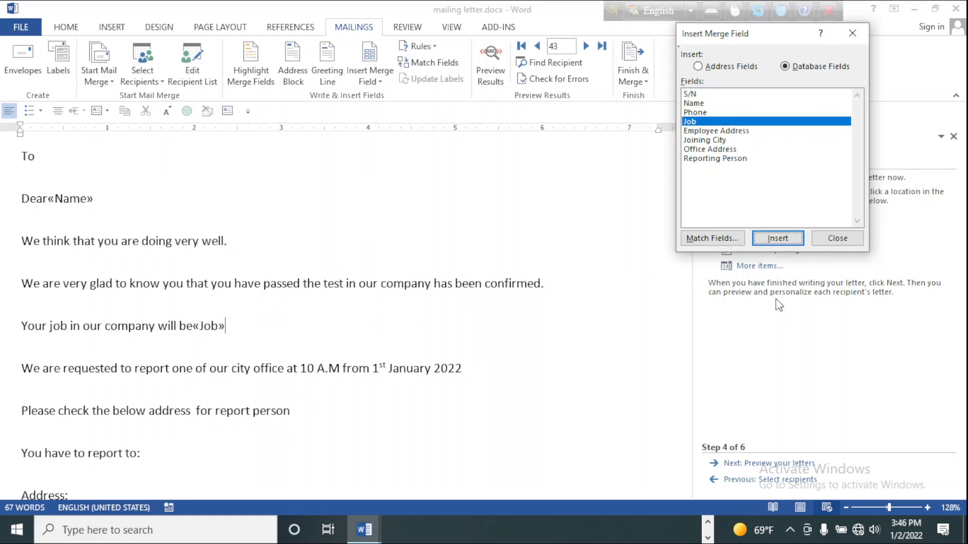
left_click(837, 238)
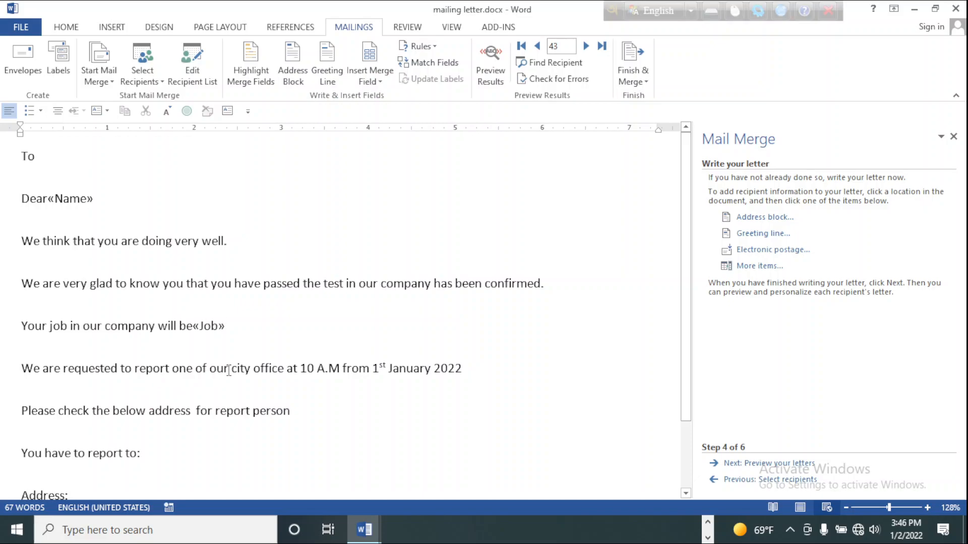
Step: Insert the Joining City merge field before "city office" in the reporting sentence
left_click(231, 369)
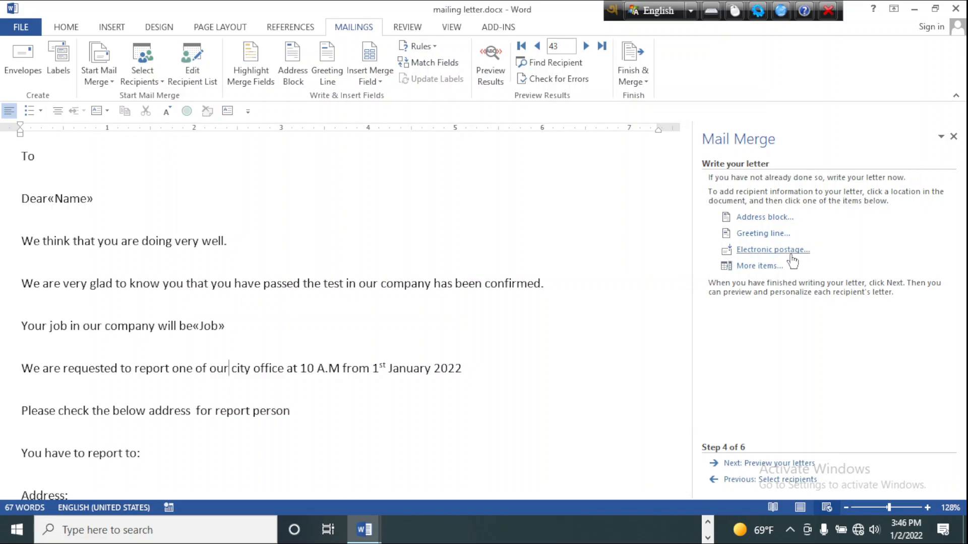
left_click(764, 266)
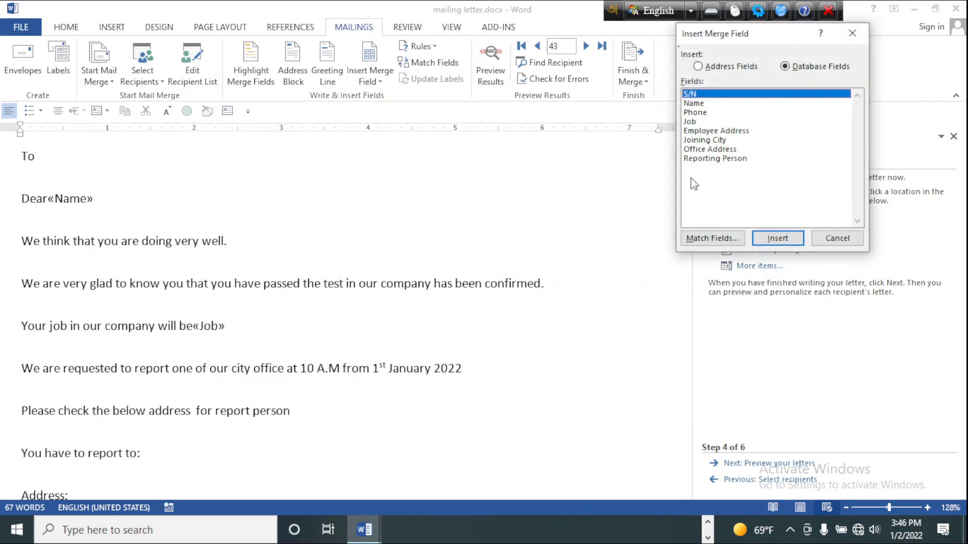
left_click(710, 141)
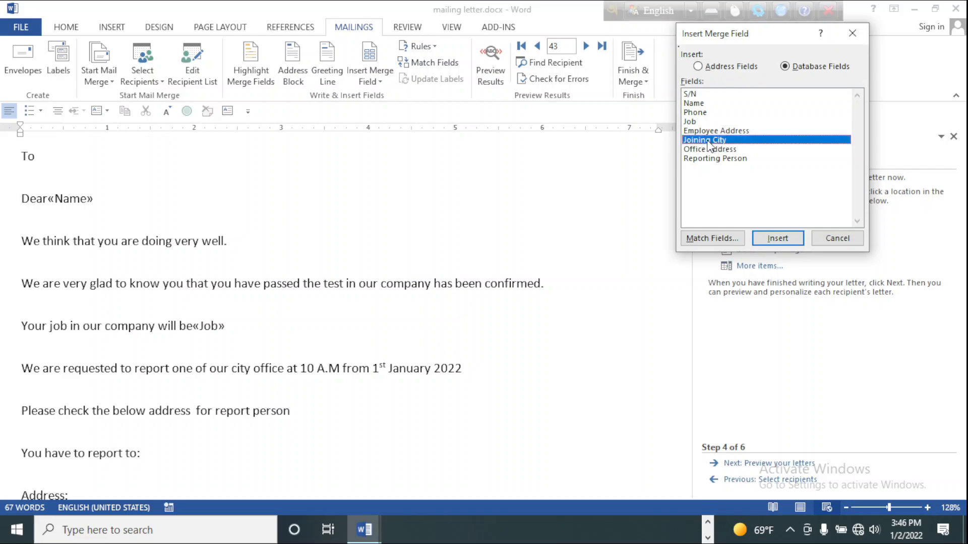
left_click(776, 238)
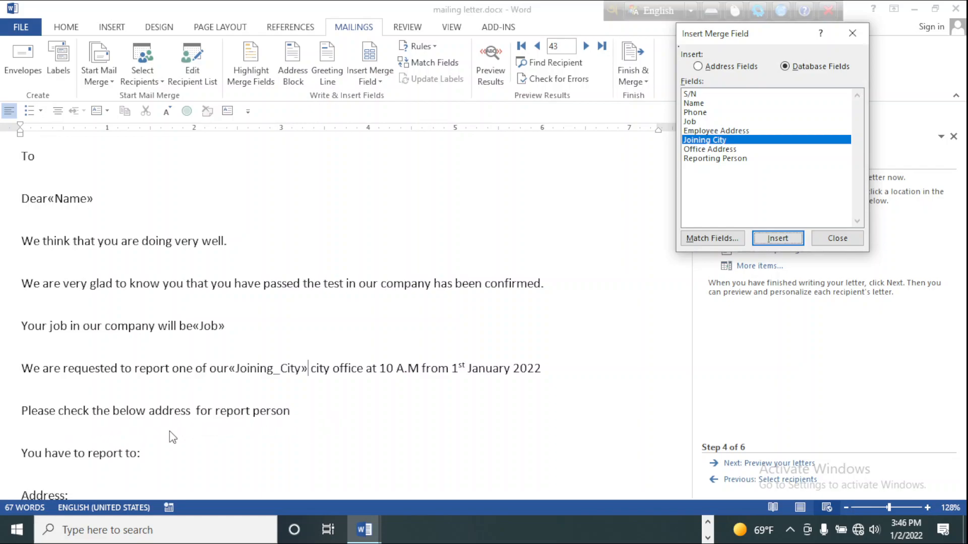
left_click(834, 237)
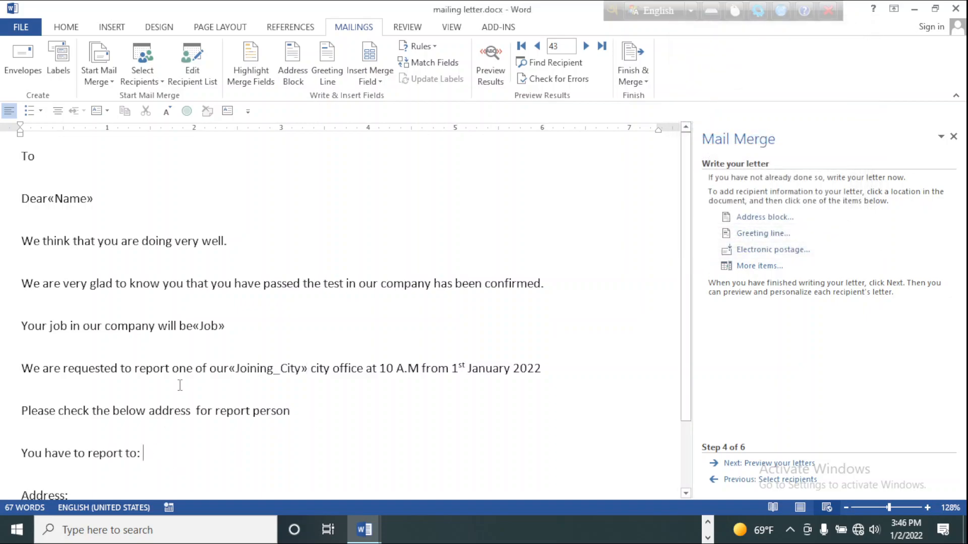
Step: Insert the Reporting Person merge field after "You have to report to:"
left_click(774, 267)
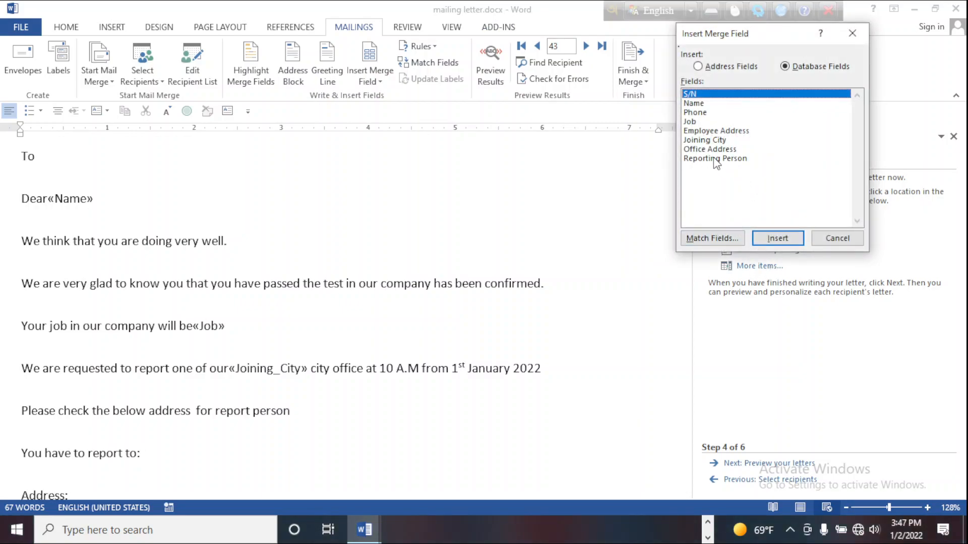
left_click(721, 162)
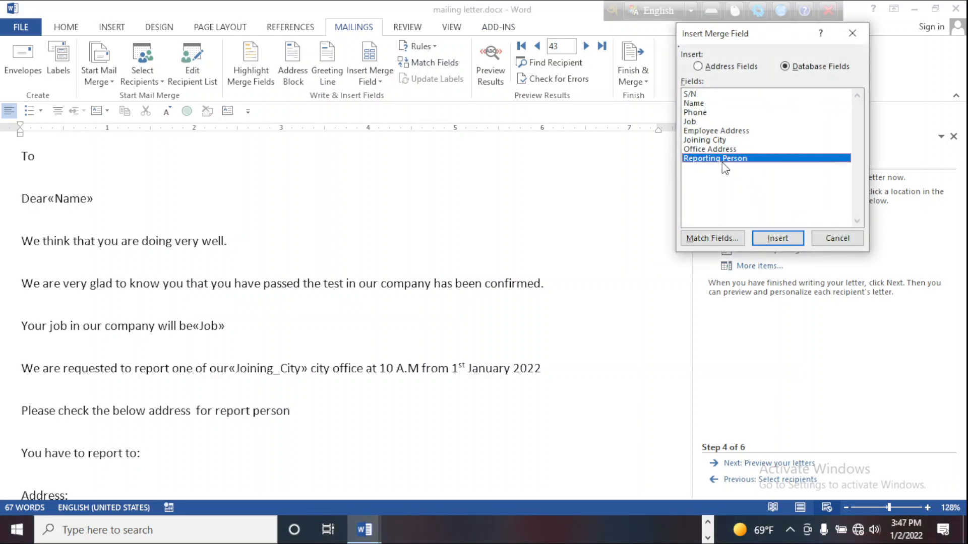
left_click(784, 241)
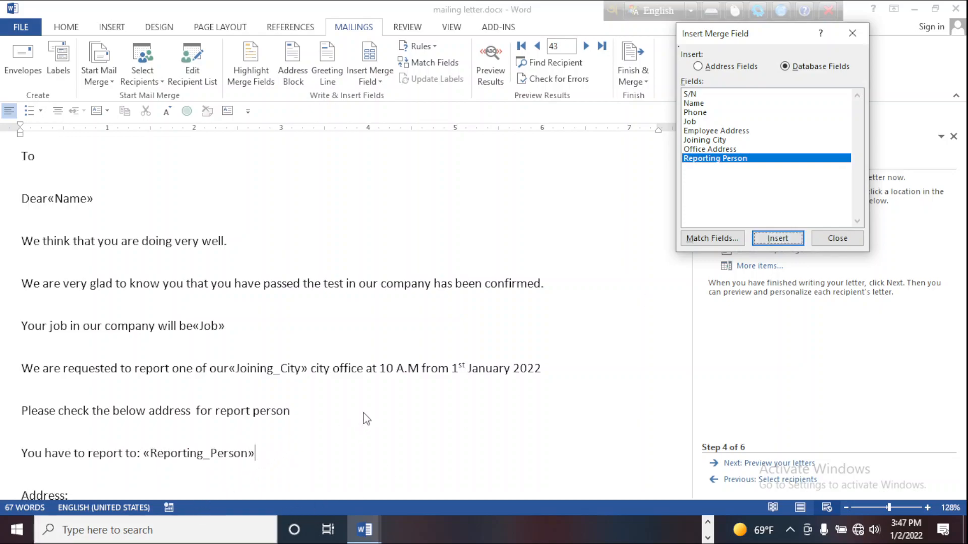
left_click(837, 238)
Step: Insert the Office Address merge field after "Address:" at the end of the letter
scroll(370, 339, "down", 2)
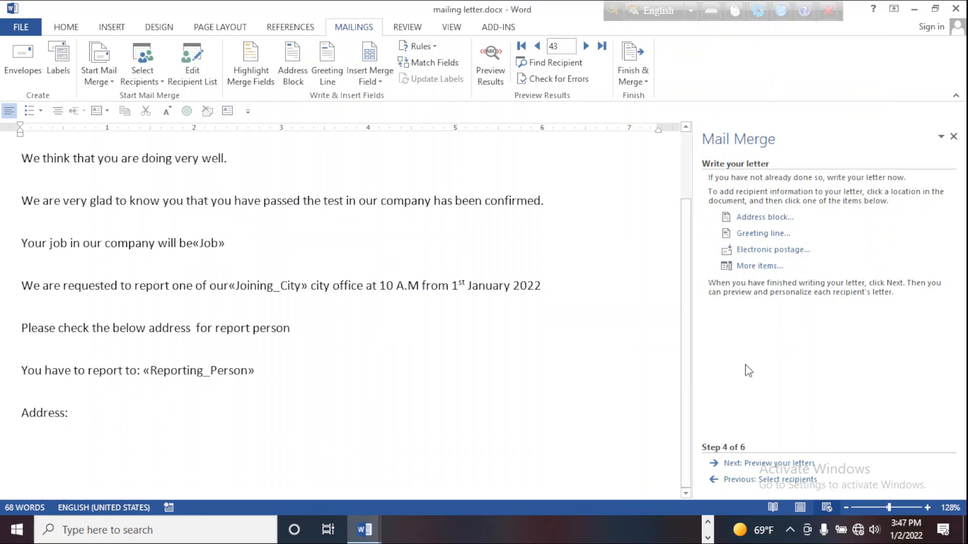
left_click(759, 266)
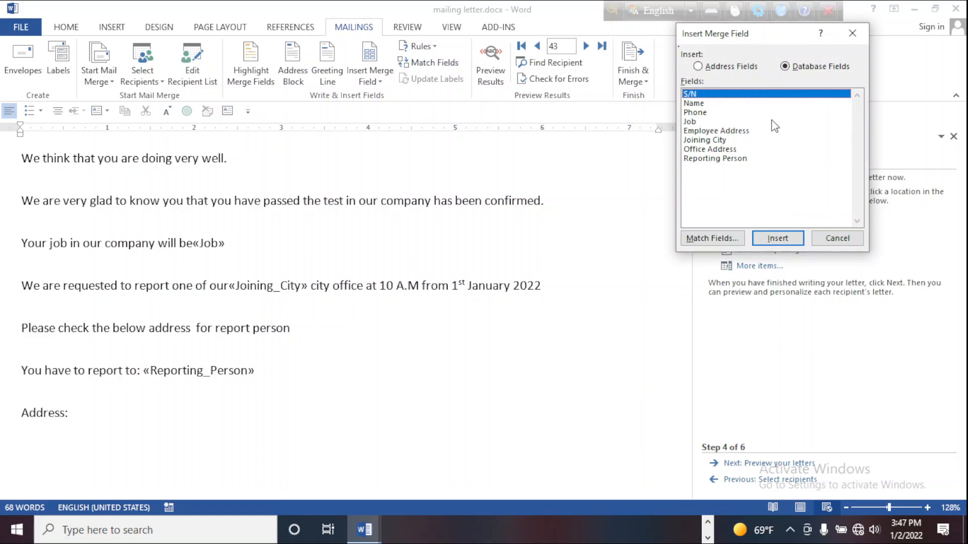
left_click(724, 150)
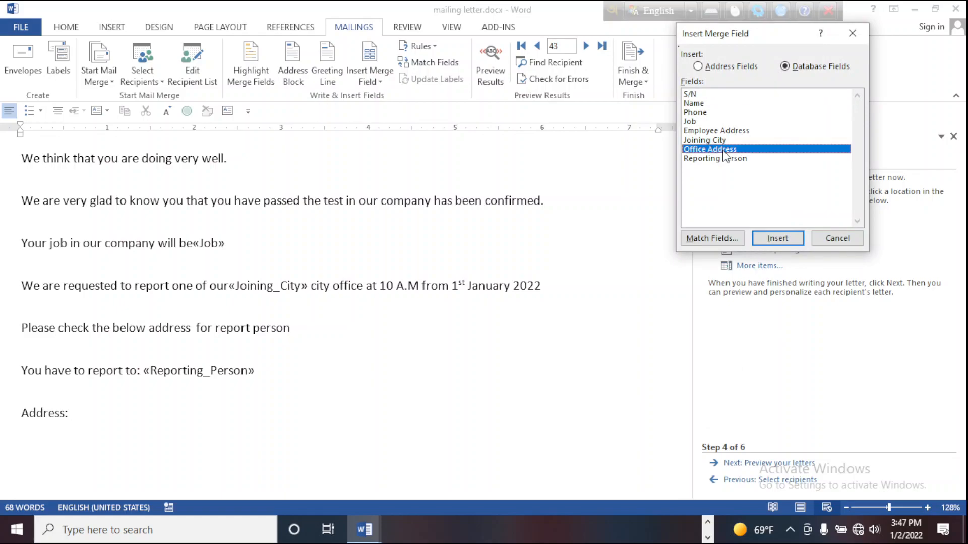
left_click(785, 239)
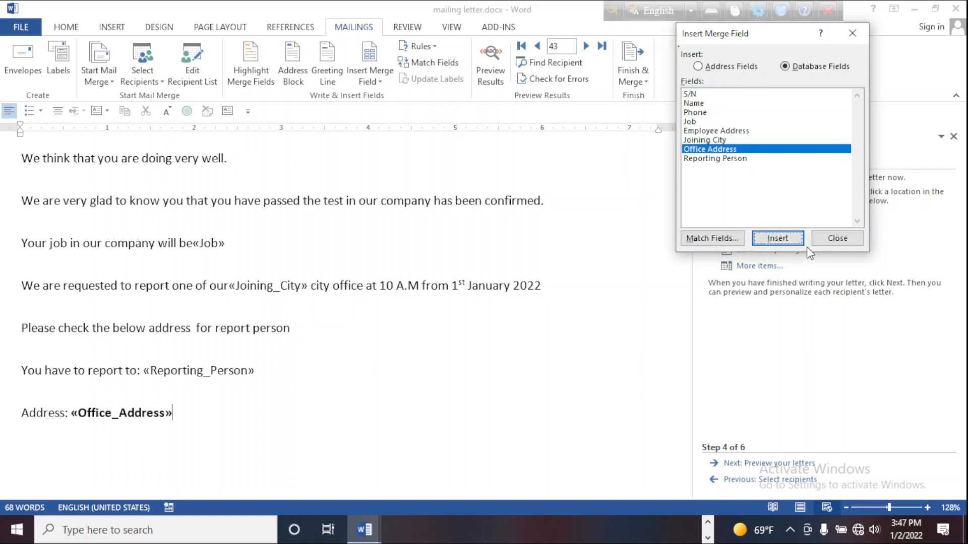
Step: Close the merge field dialog and format the Name merge field after "Dear" as bold at 12 pt
left_click(835, 238)
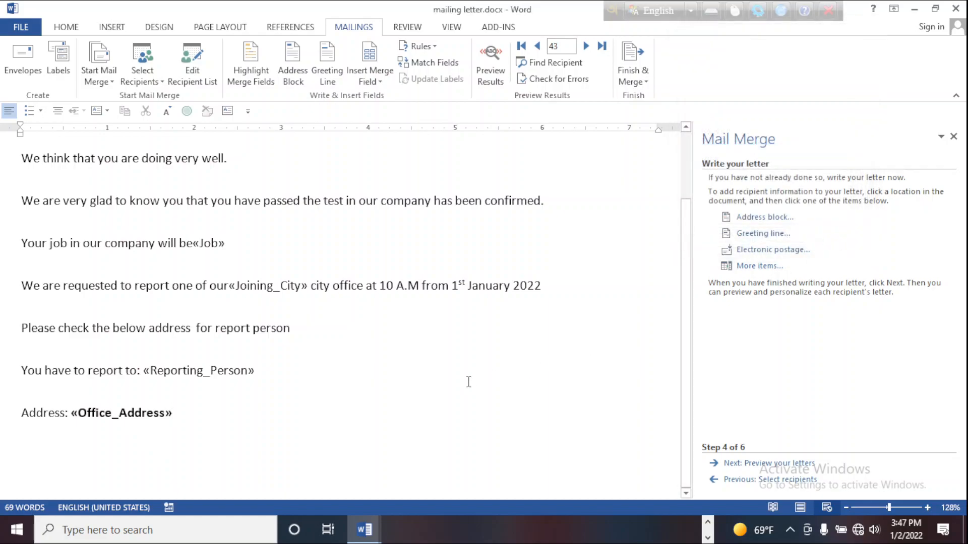
scroll(217, 323, "up", 2)
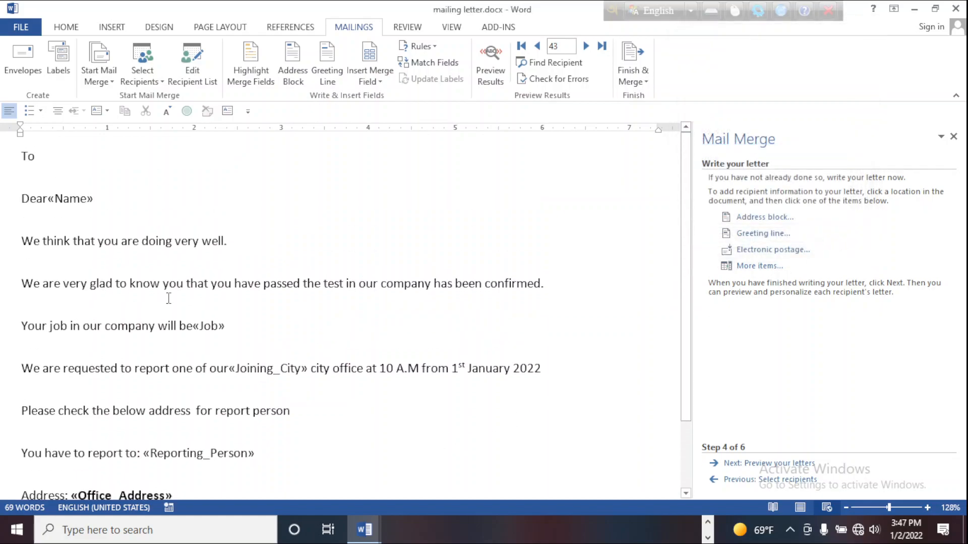
left_click_drag(89, 198, 50, 199)
double_click(51, 198)
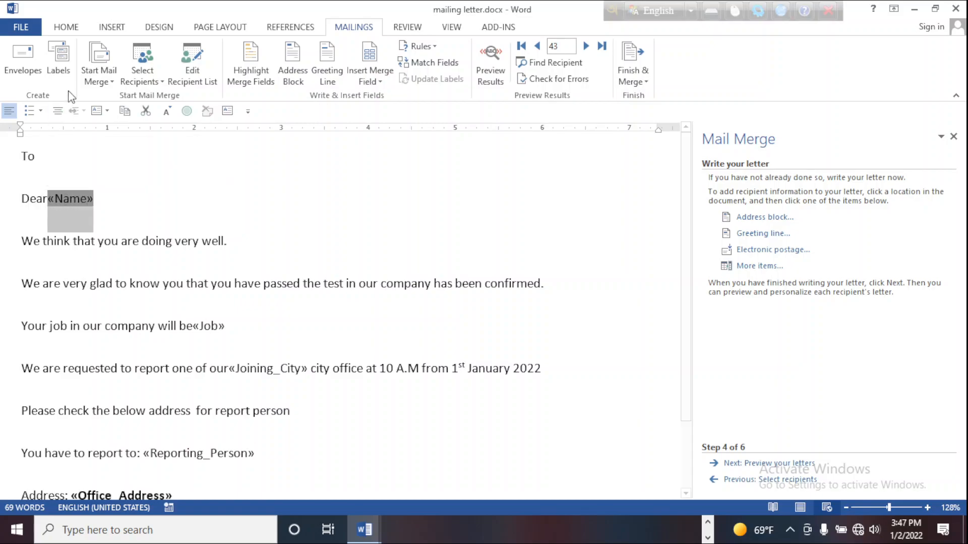
left_click(66, 28)
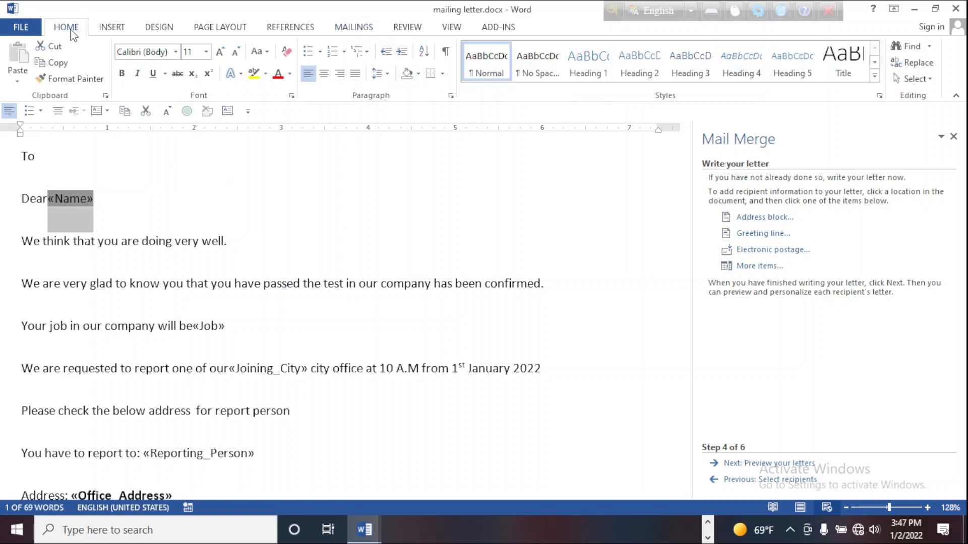
left_click(220, 52)
left_click(126, 75)
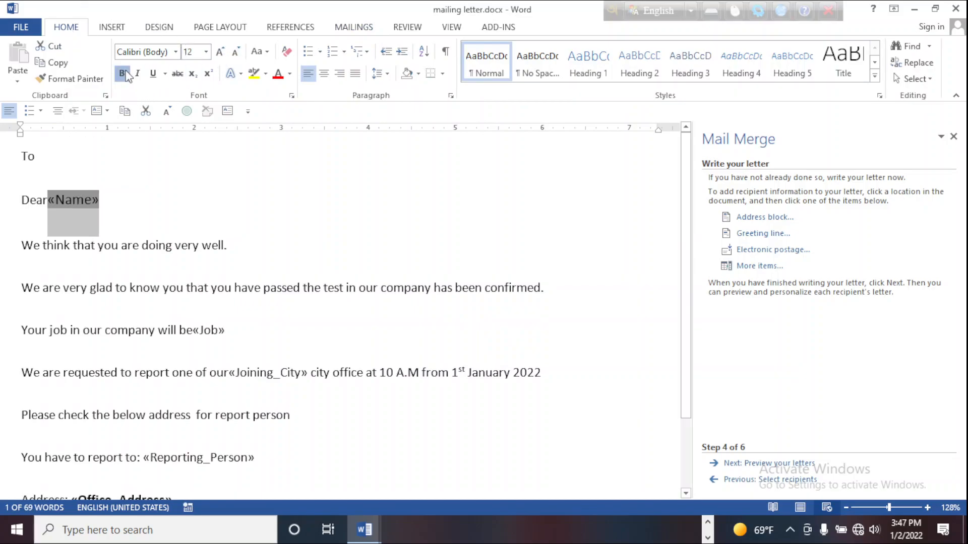
left_click(188, 203)
Step: Format the Job merge field after "Your job in our company will be" as bold at 14 pt
scroll(220, 212, "down", 2)
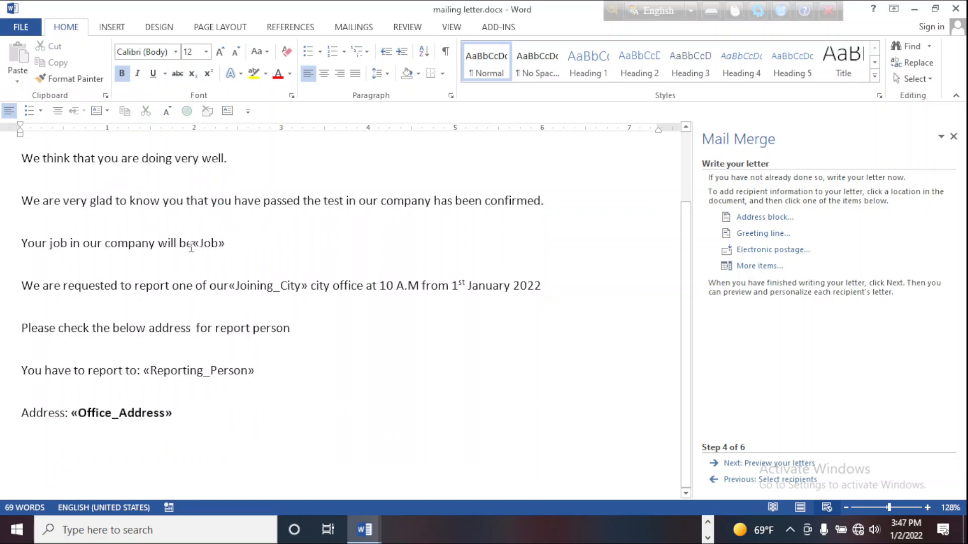
left_click_drag(229, 244, 200, 248)
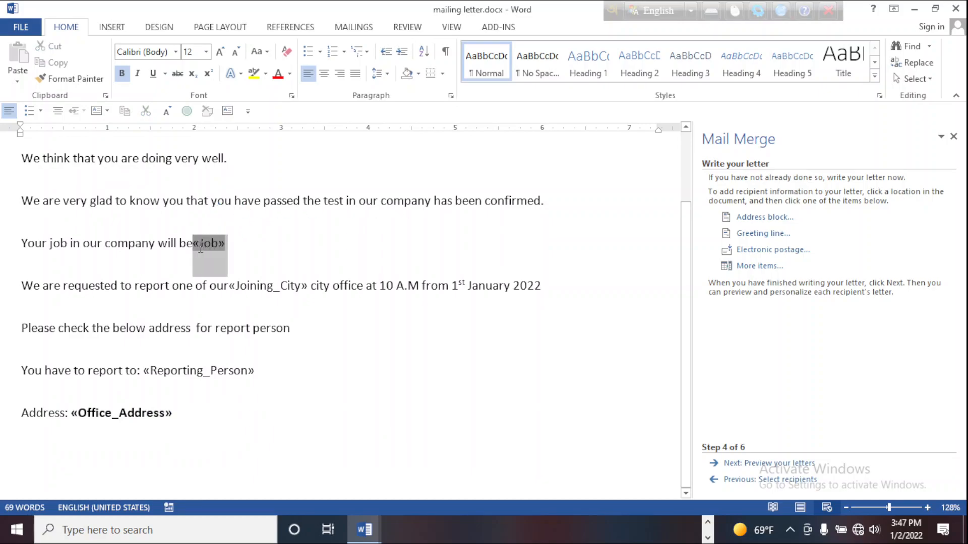
left_click(122, 74)
left_click(220, 52)
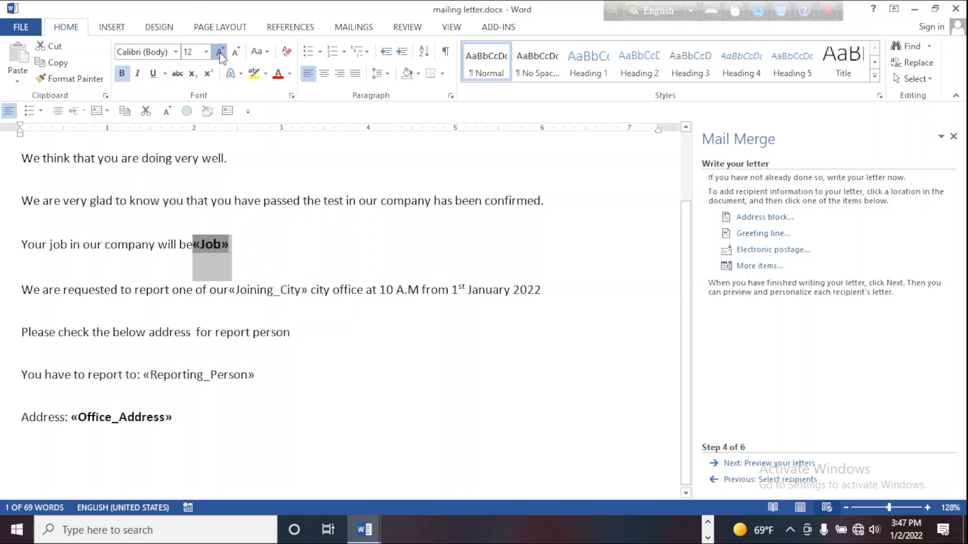
left_click(220, 51)
left_click(309, 272)
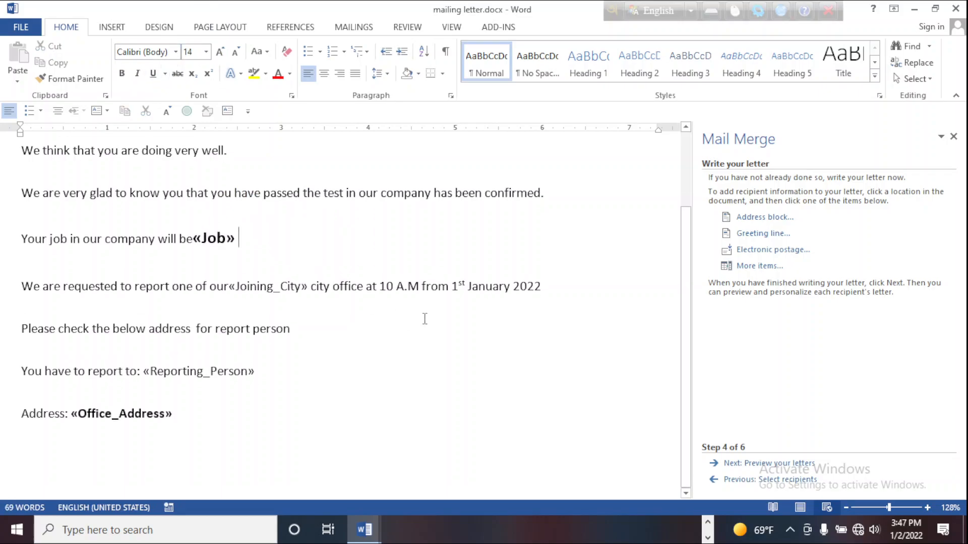
Step: Make the Joining City merge field in the reporting sentence bold and enlarge its font to match the Job field
left_click(265, 287)
left_click_drag(265, 287, 217, 287)
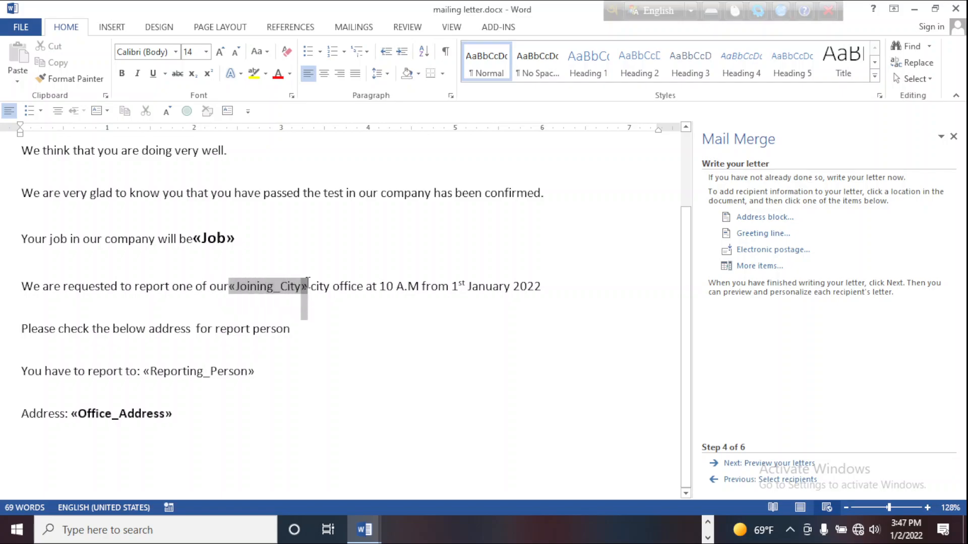
left_click(220, 52)
left_click(122, 74)
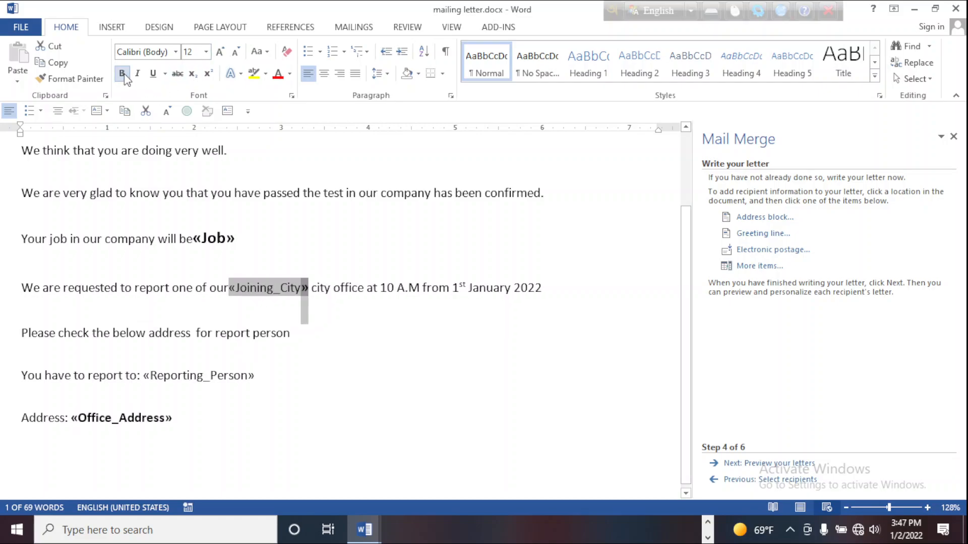
left_click(389, 355)
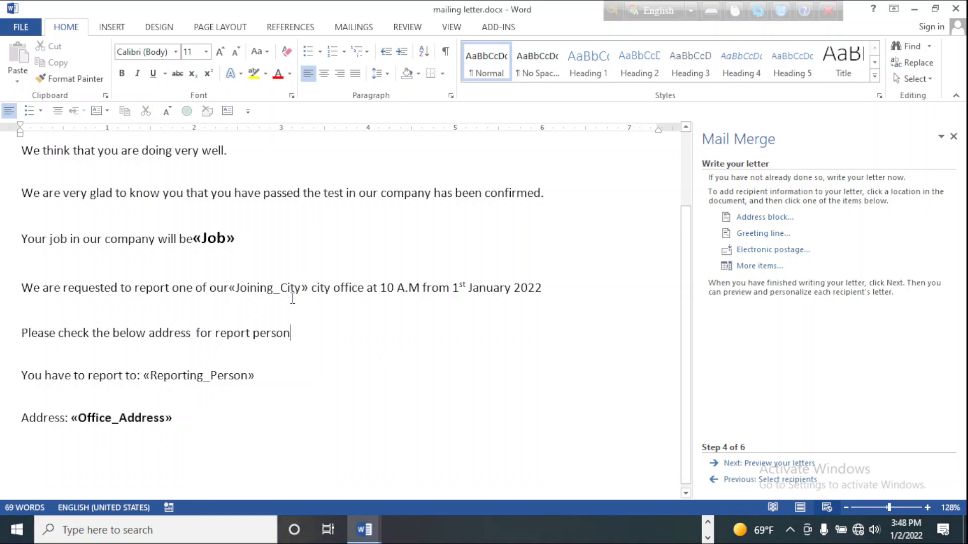
left_click_drag(309, 288, 229, 283)
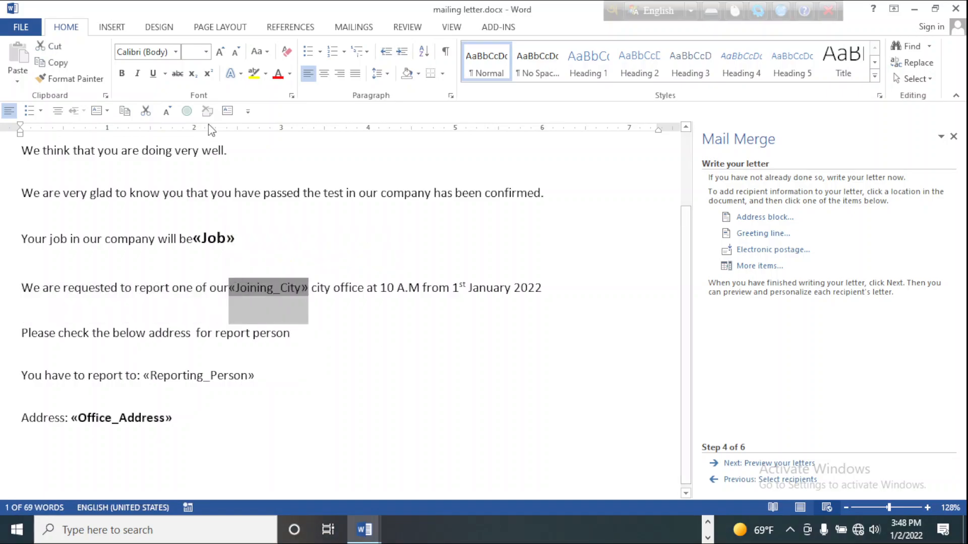
left_click(121, 74)
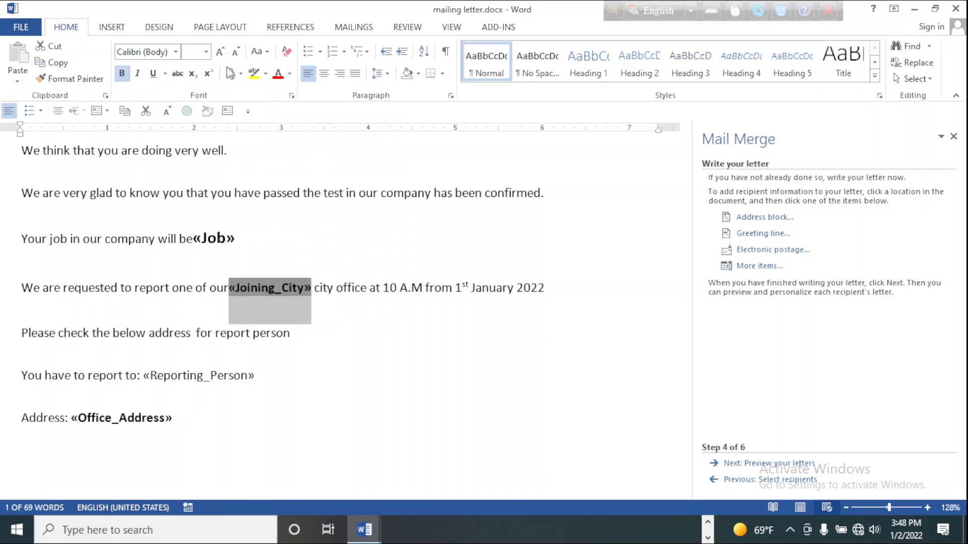
left_click(220, 52)
left_click(220, 52)
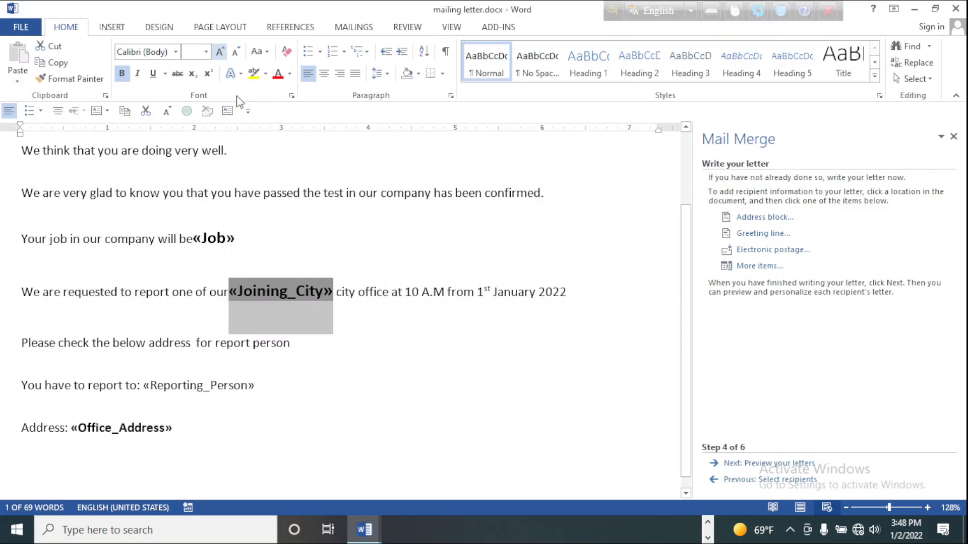
scroll(443, 360, "down", 1)
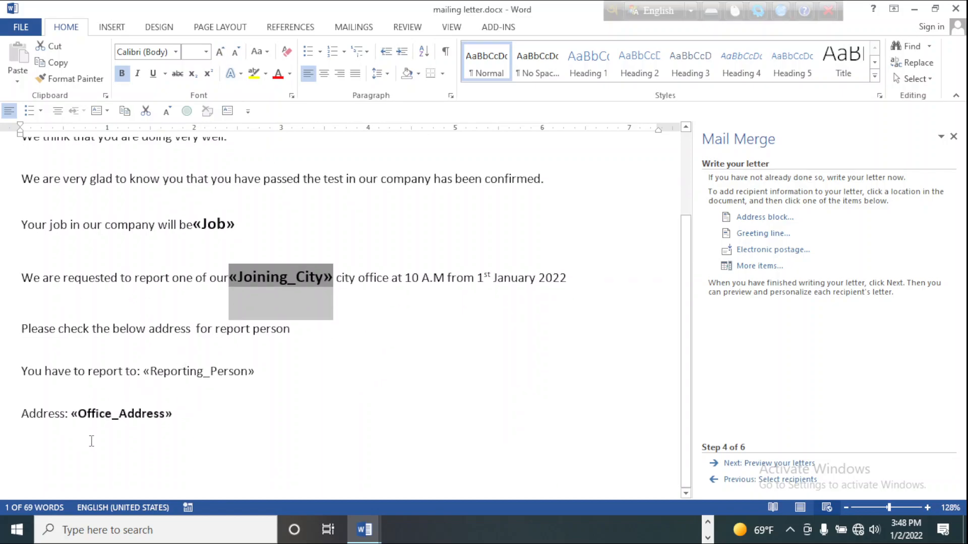
left_click(241, 446)
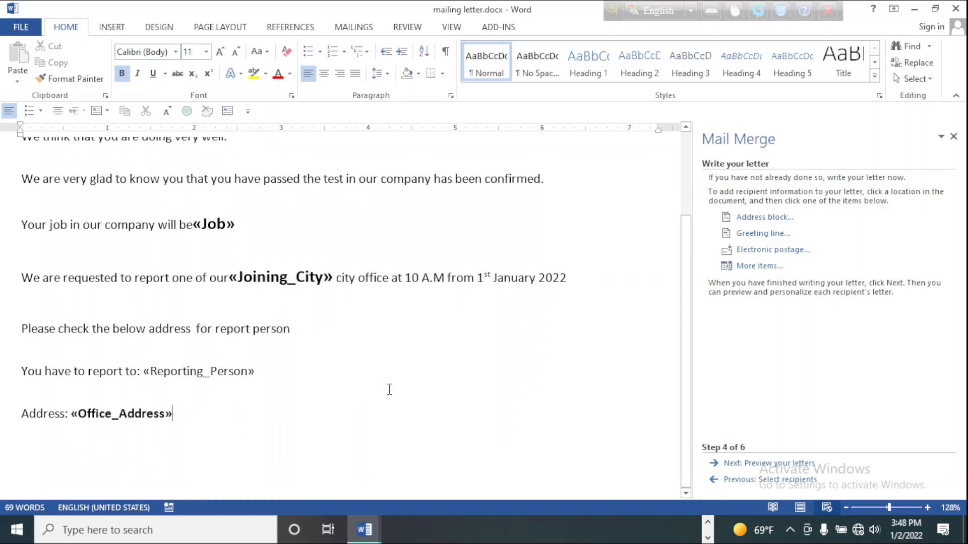
Step: Format the Reporting Person merge field after "You have to report to:" as bold at 12 pt
scroll(389, 389, "up", 3)
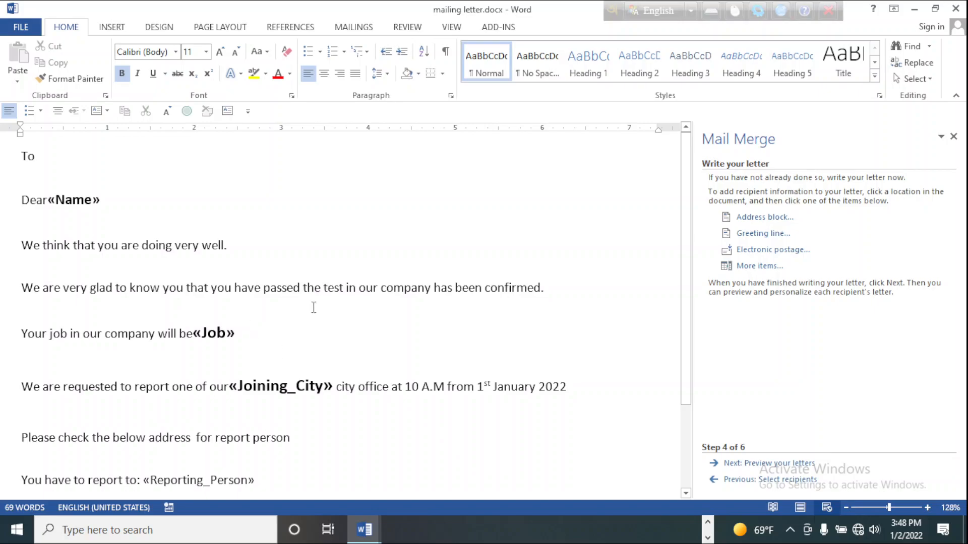
scroll(313, 307, "down", 3)
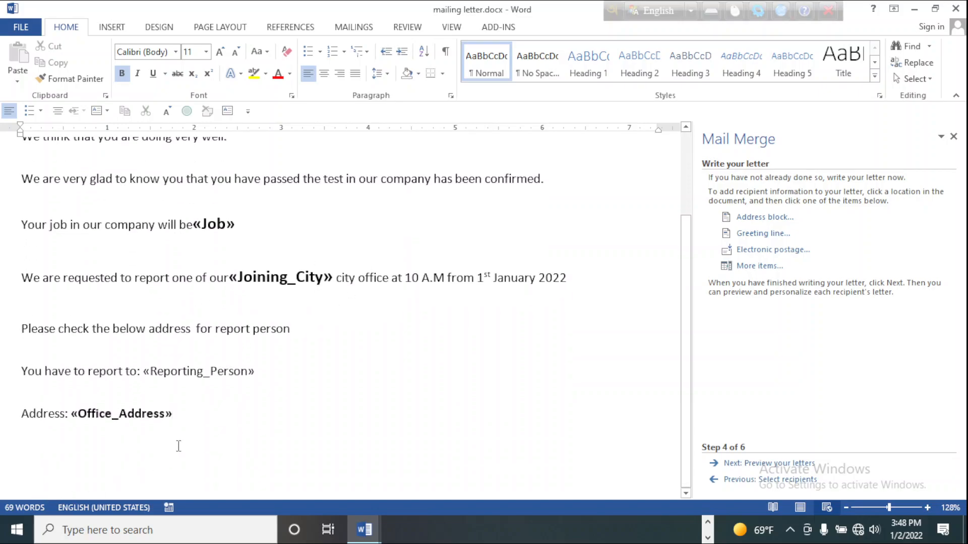
left_click_drag(143, 369, 268, 376)
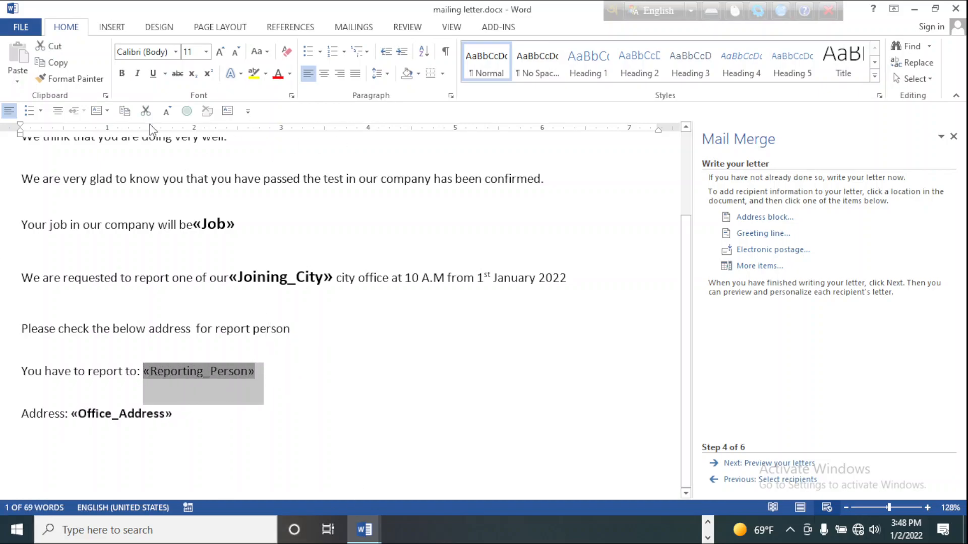
left_click(219, 51)
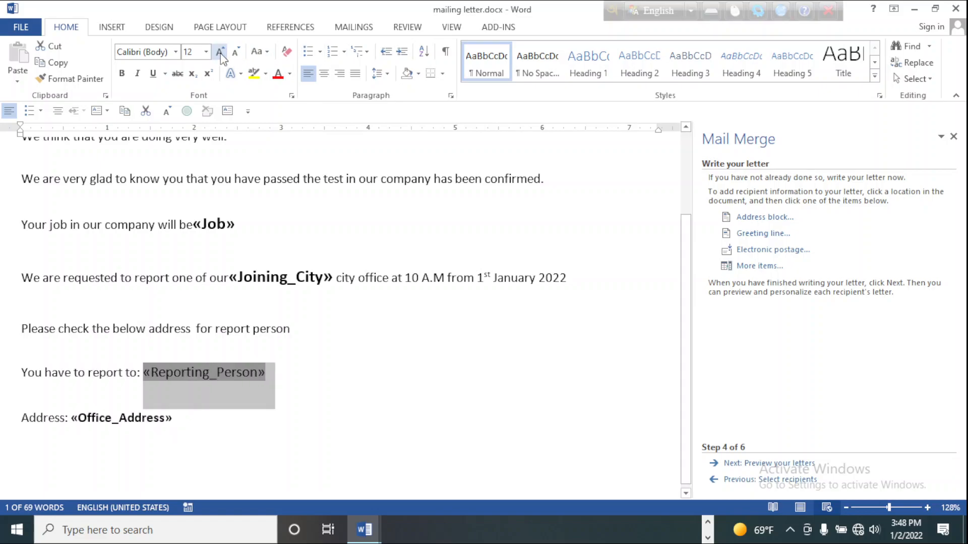
left_click(121, 73)
left_click(406, 350)
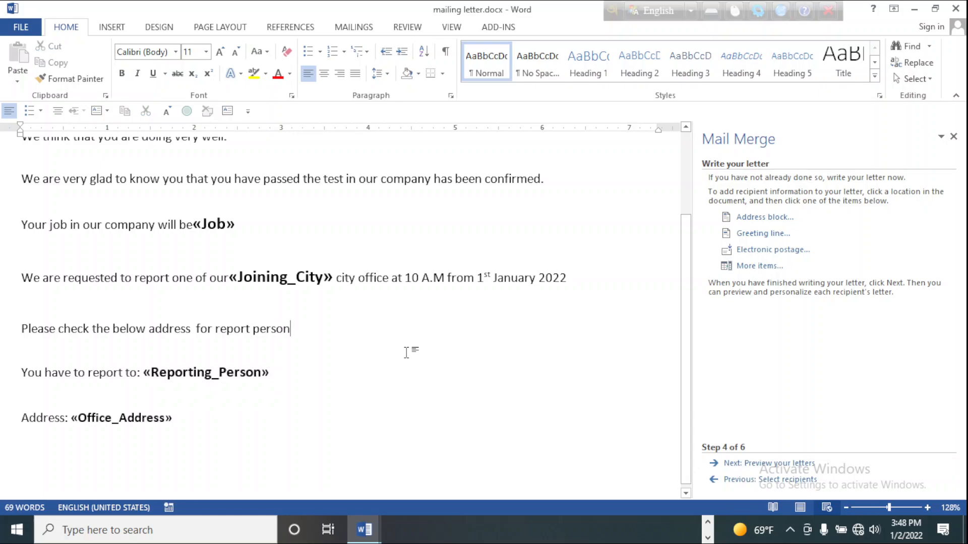
Step: Advance the wizard to the letter preview and browse forward through the merged letters from recipient 43 to recipient 98
scroll(397, 353, "up", 3)
scroll(378, 343, "down", 3)
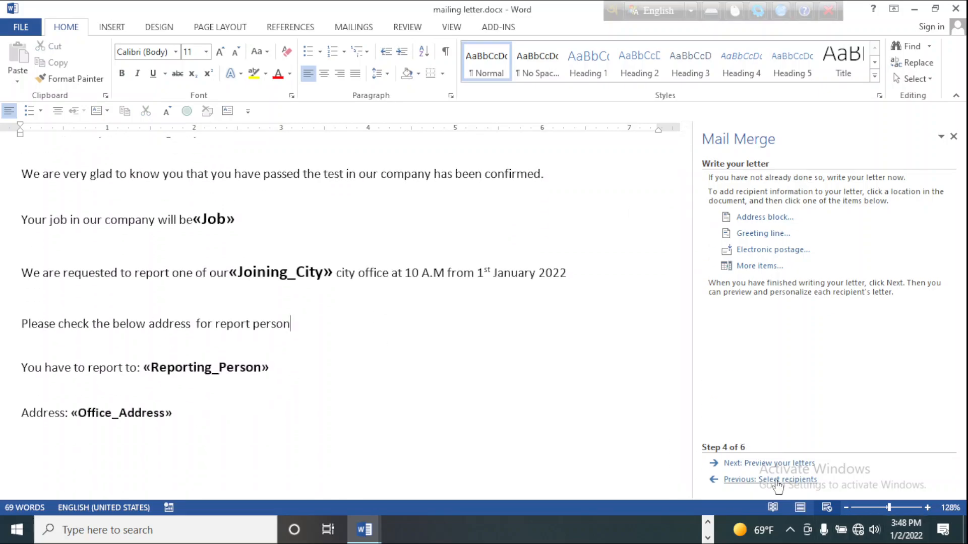
left_click(753, 463)
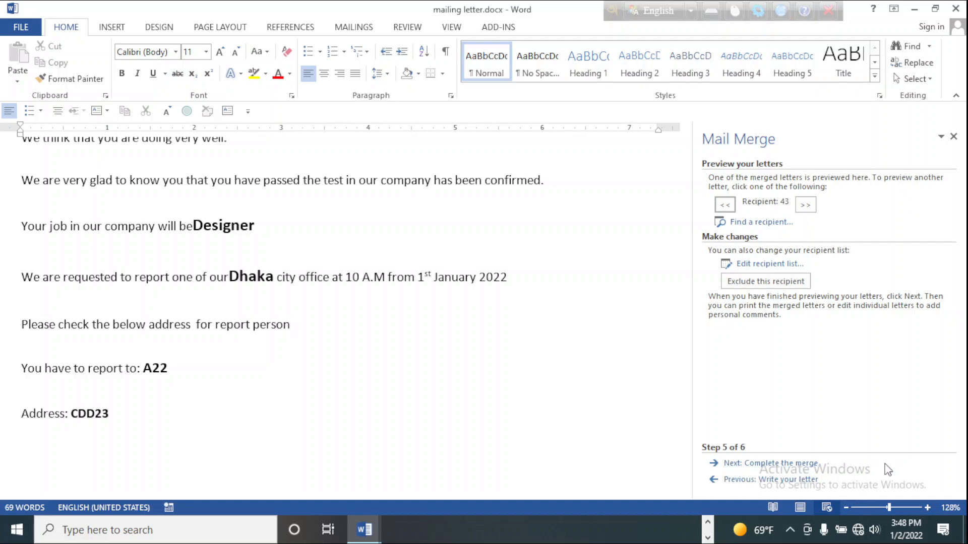
scroll(58, 235, "up", 3)
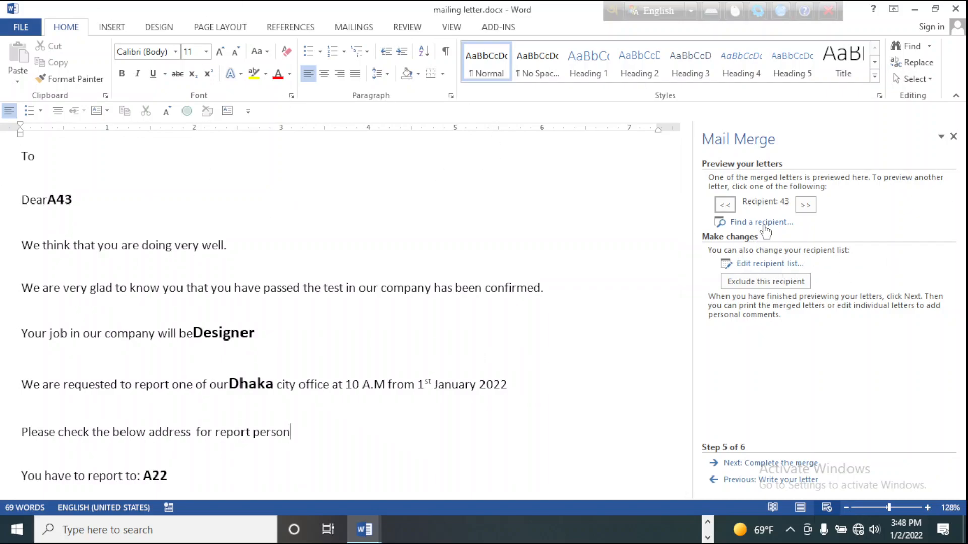
left_click(811, 208)
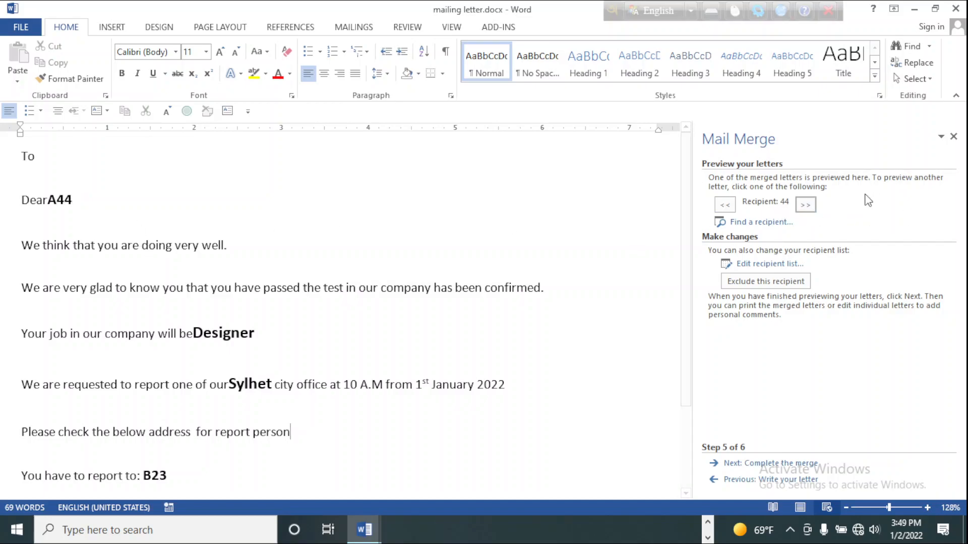
left_click(808, 206)
left_click(809, 206)
left_click(808, 206)
left_click(808, 206)
left_click(808, 205)
left_click(808, 206)
left_click(808, 205)
left_click(805, 204)
left_click(806, 204)
left_click(805, 204)
left_click(805, 204)
left_click(806, 205)
left_click(806, 204)
left_click(807, 204)
left_click(806, 205)
left_click(807, 204)
left_click(807, 204)
left_click(807, 204)
left_click(807, 205)
left_click(807, 205)
left_click(807, 205)
double_click(807, 205)
double_click(806, 205)
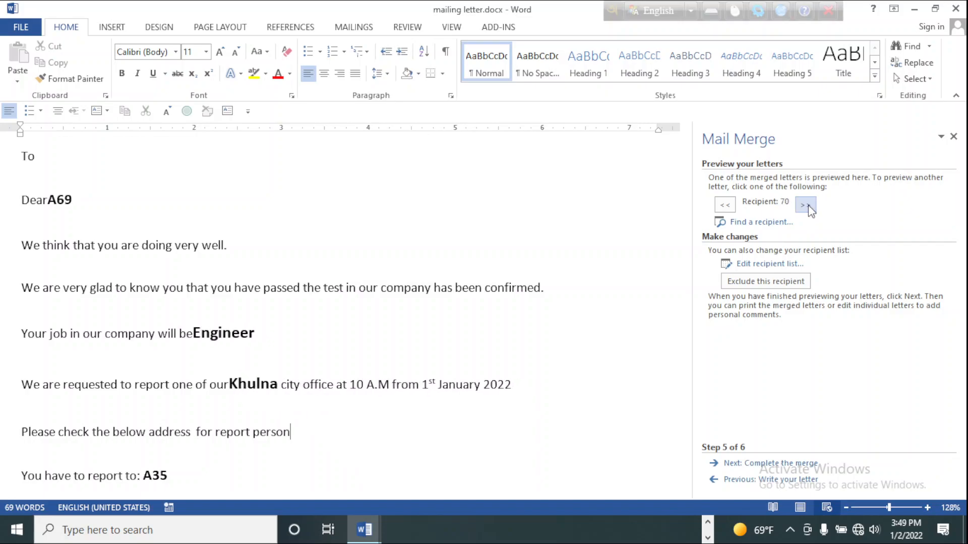
left_click(806, 204)
double_click(806, 204)
double_click(806, 205)
double_click(807, 204)
double_click(806, 205)
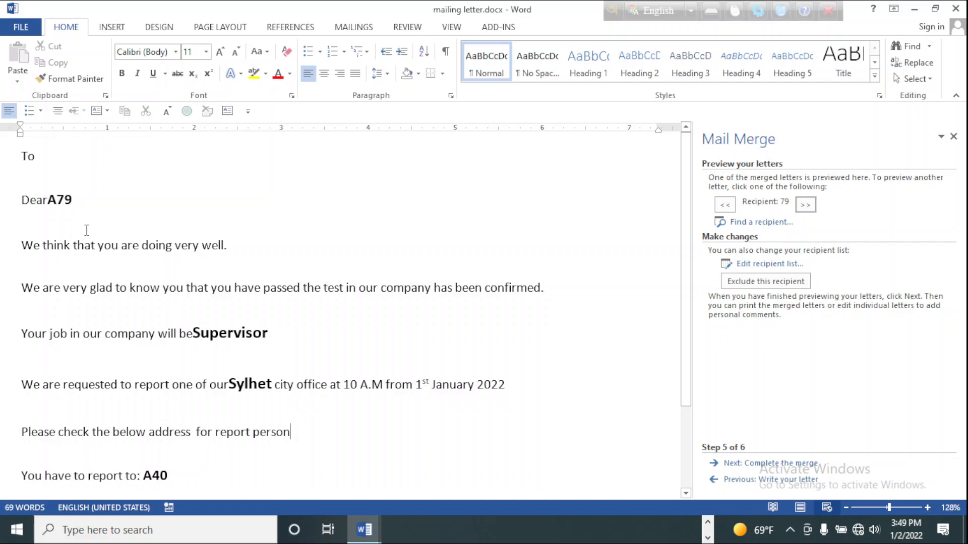
left_click(805, 206)
left_click(805, 206)
left_click(805, 206)
left_click(805, 206)
left_click(805, 206)
left_click(805, 205)
left_click(805, 205)
left_click(804, 206)
left_click(805, 205)
left_click(805, 206)
left_click(805, 206)
left_click(805, 206)
left_click(805, 206)
left_click(805, 206)
left_click(805, 206)
left_click(805, 206)
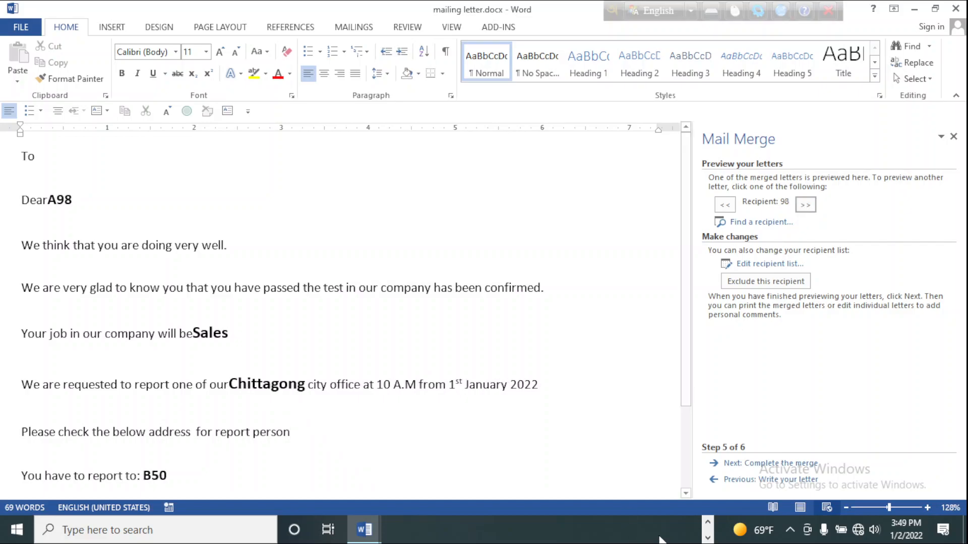
Step: View the wizard's Complete the merge stage and go back through the earlier stages to Select recipients
left_click(718, 464)
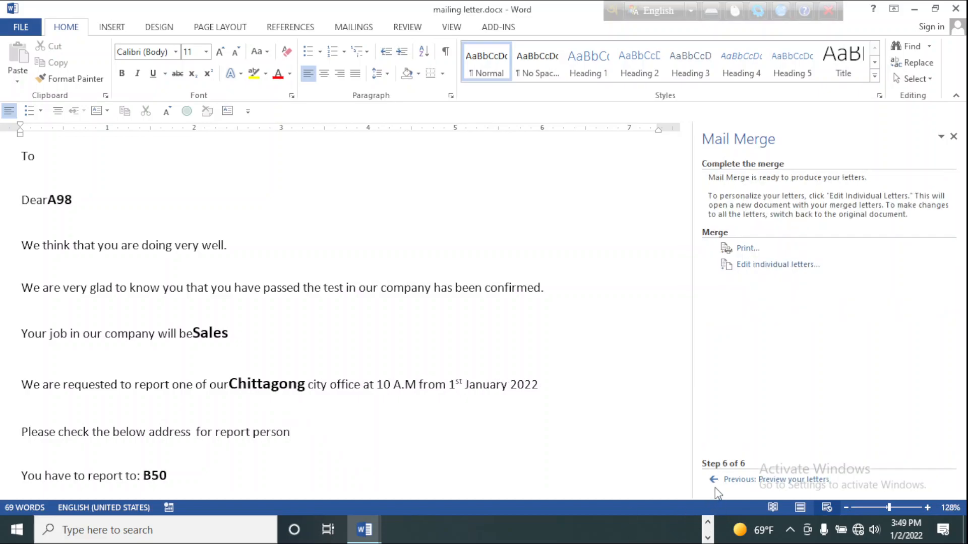
left_click(714, 480)
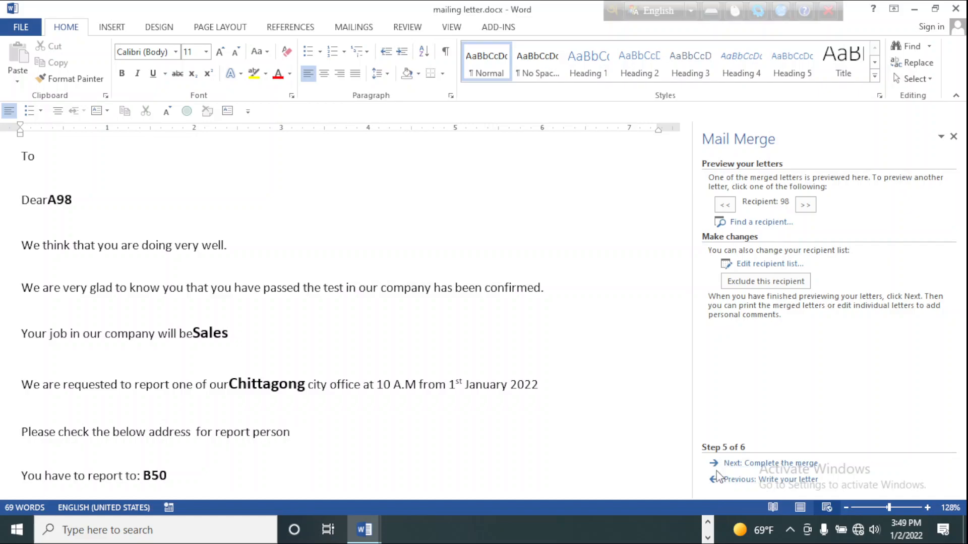
left_click(720, 463)
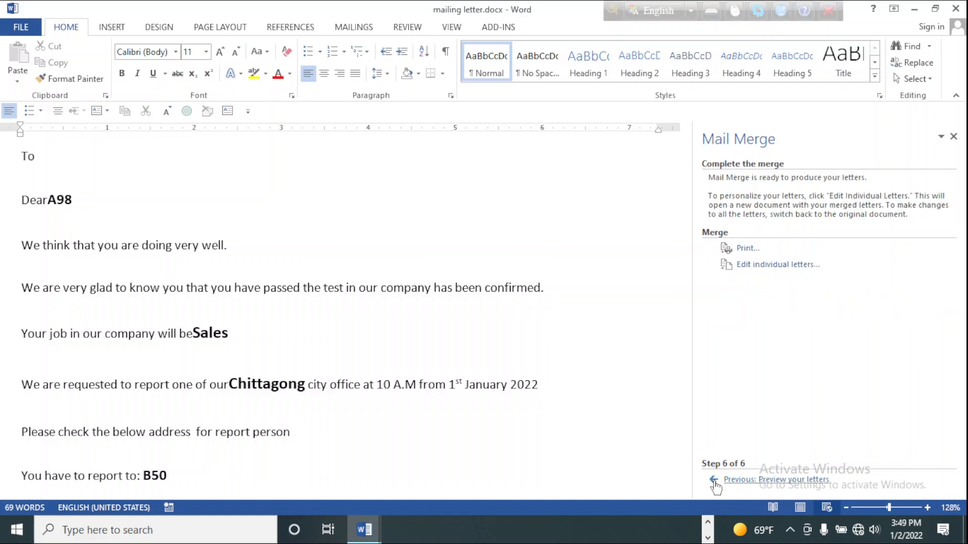
left_click(715, 482)
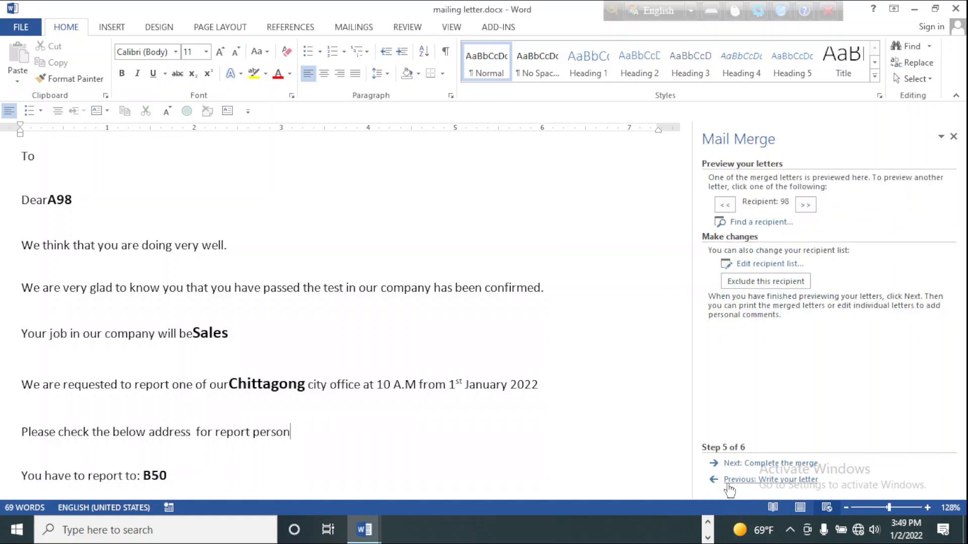
left_click(727, 483)
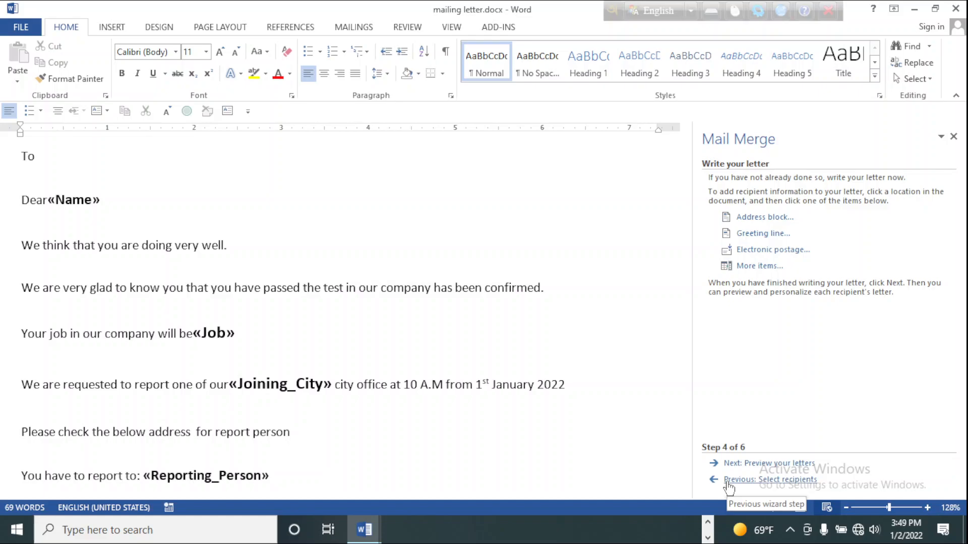
left_click(727, 483)
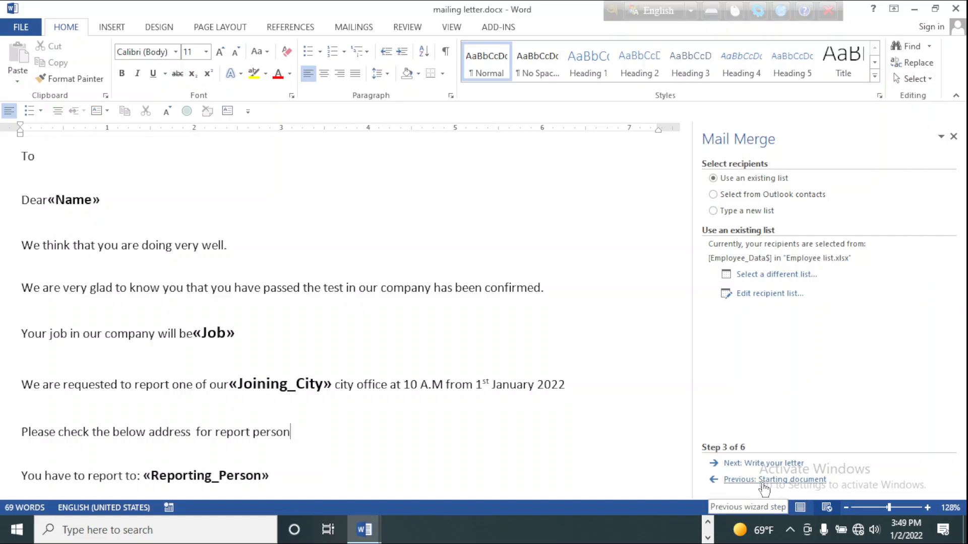
Step: Recheck the wizard's starting-document stage, then look through the full recipient list from Employee list.xlsx and close it
left_click(734, 483)
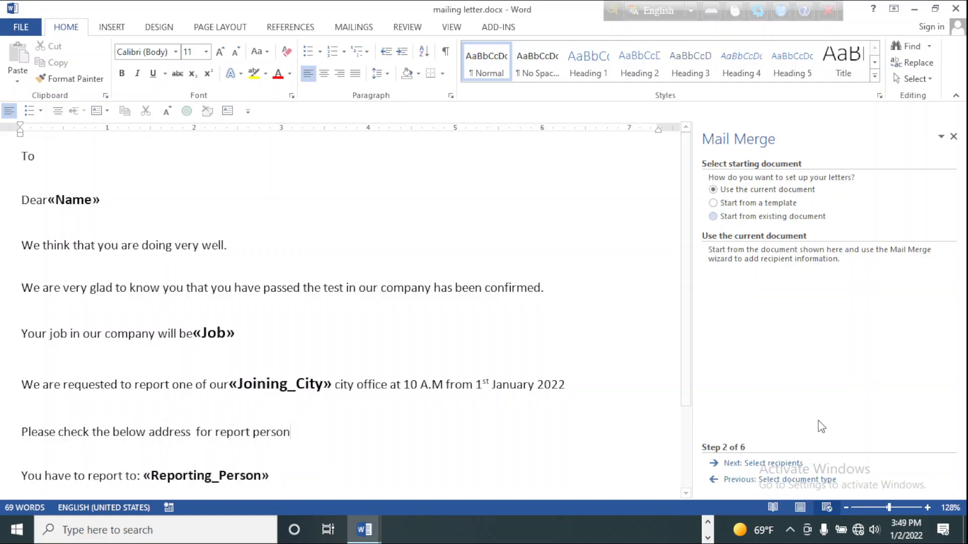
left_click(773, 465)
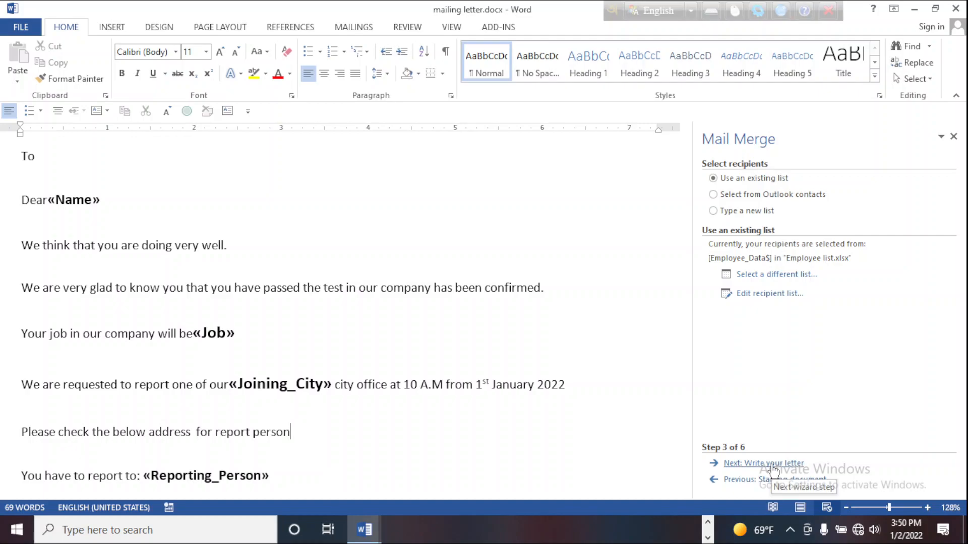
left_click(768, 299)
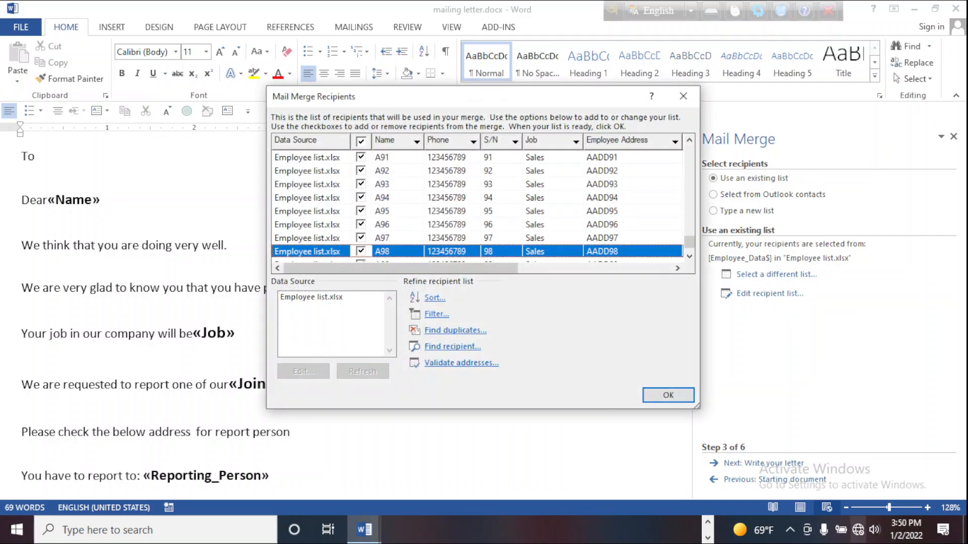
scroll(561, 227, "down", 1)
scroll(558, 229, "up", 20)
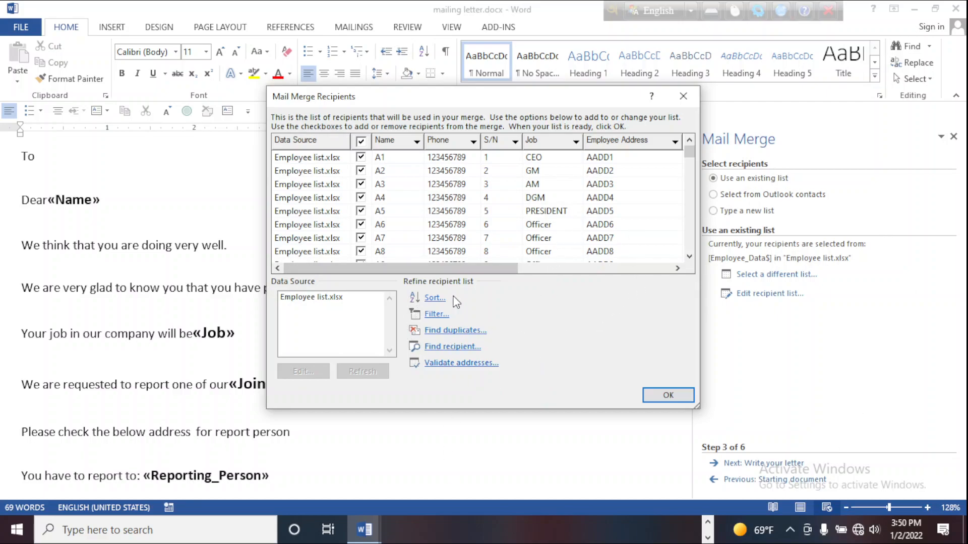
scroll(564, 216, "down", 20)
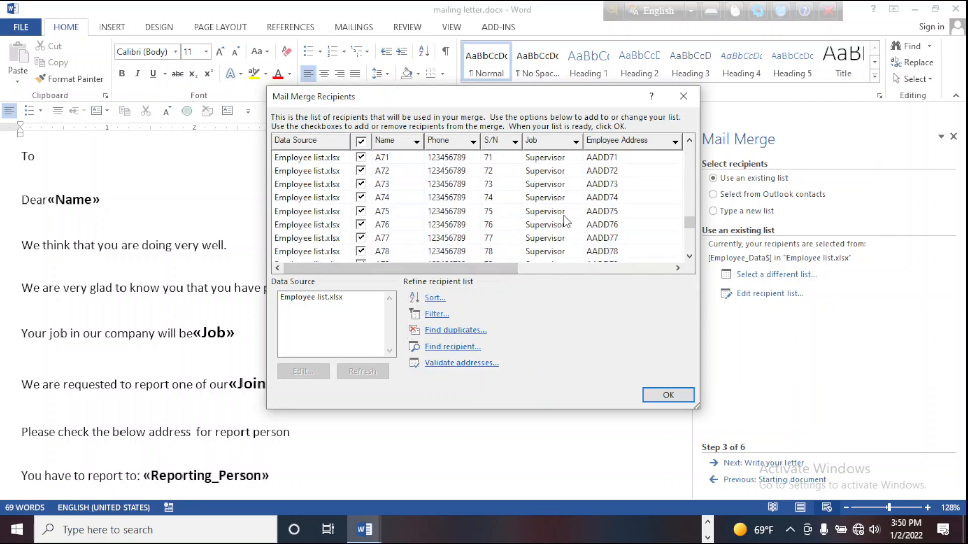
left_click(564, 216)
scroll(564, 215, "up", 20)
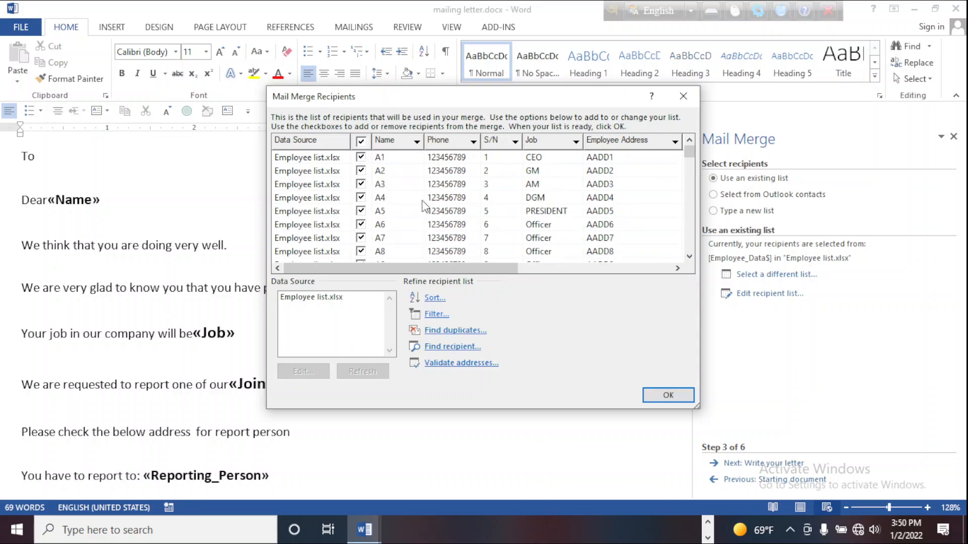
scroll(465, 216, "down", 12)
scroll(464, 215, "down", 16)
scroll(463, 215, "up", 20)
scroll(464, 216, "up", 5)
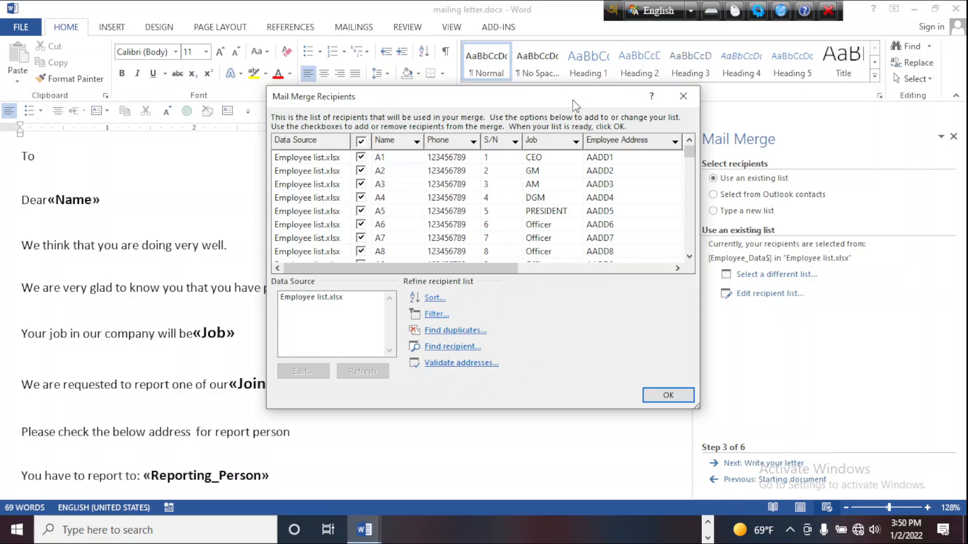
left_click(683, 96)
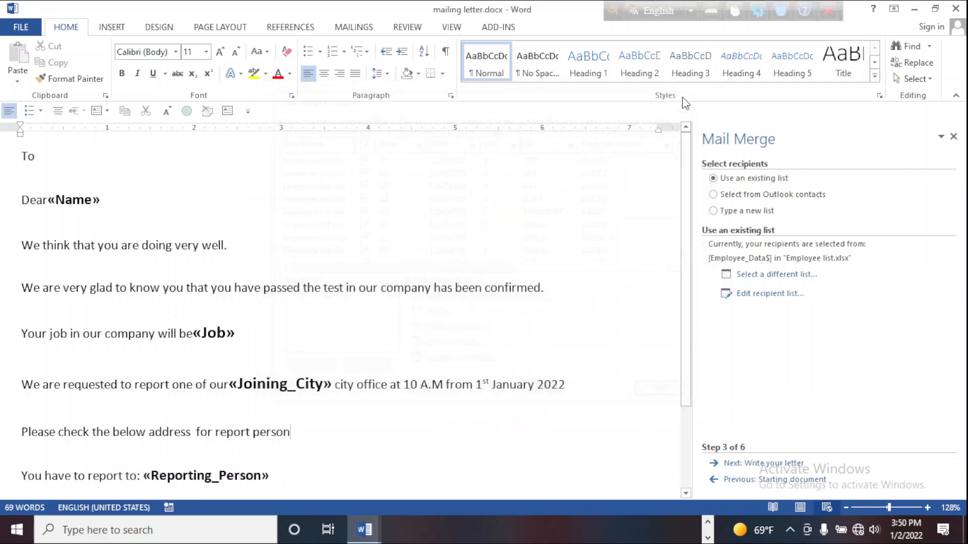
Step: Copy the entire letter, including its merge fields, into a new blank document
left_click(622, 325)
left_click_drag(20, 156, 309, 508)
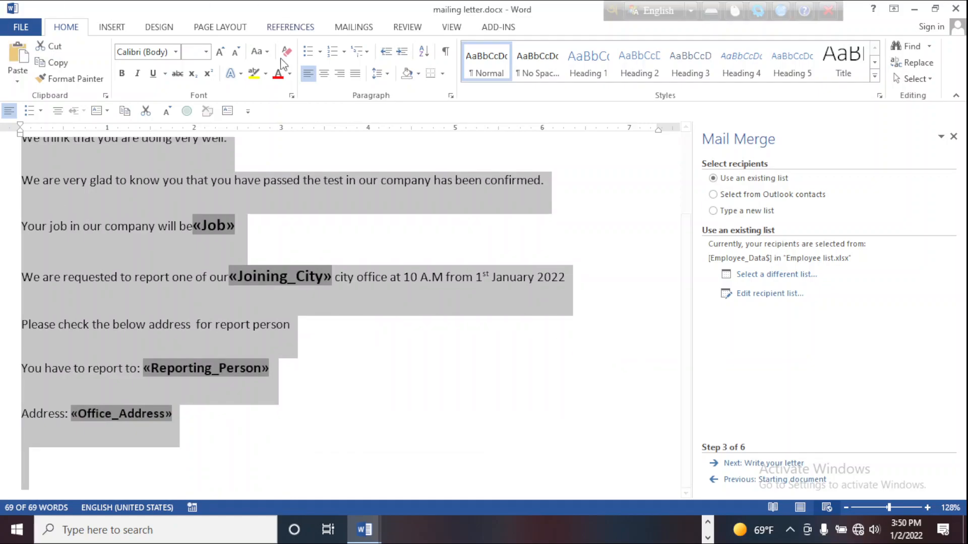
left_click(22, 28)
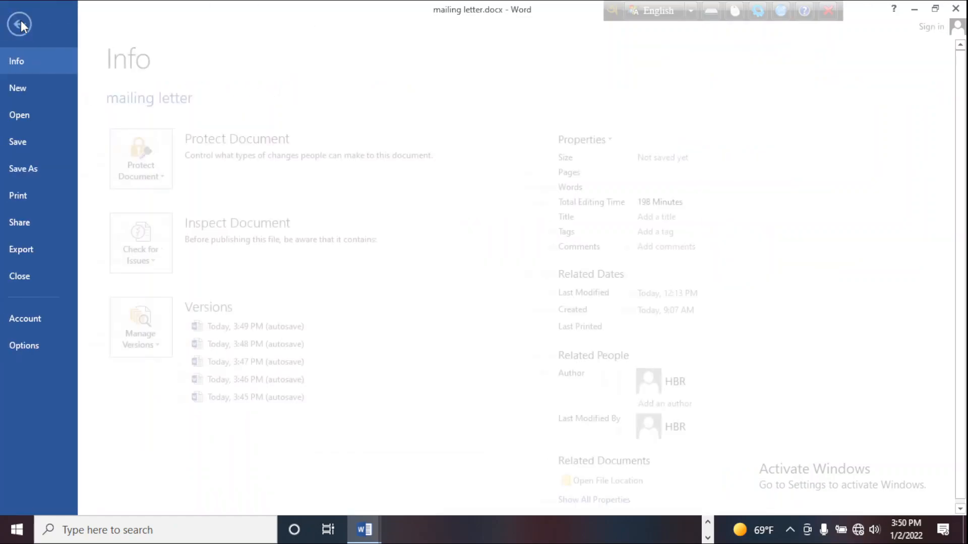
left_click(39, 89)
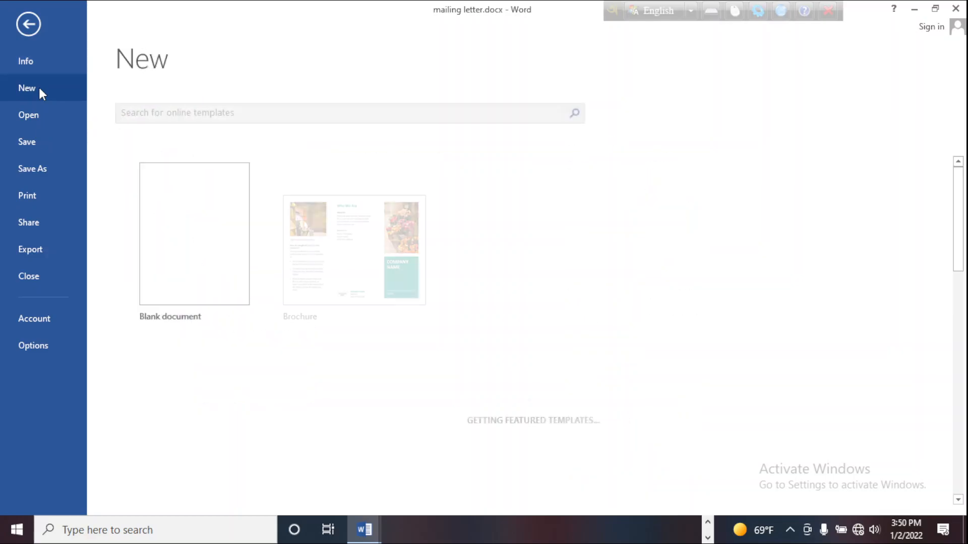
key("Escape")
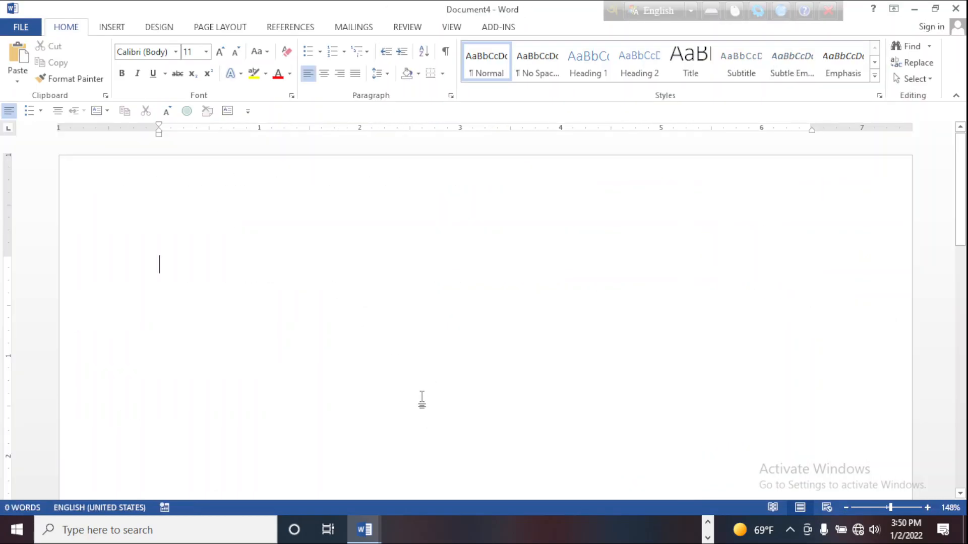
key("ctrl+v")
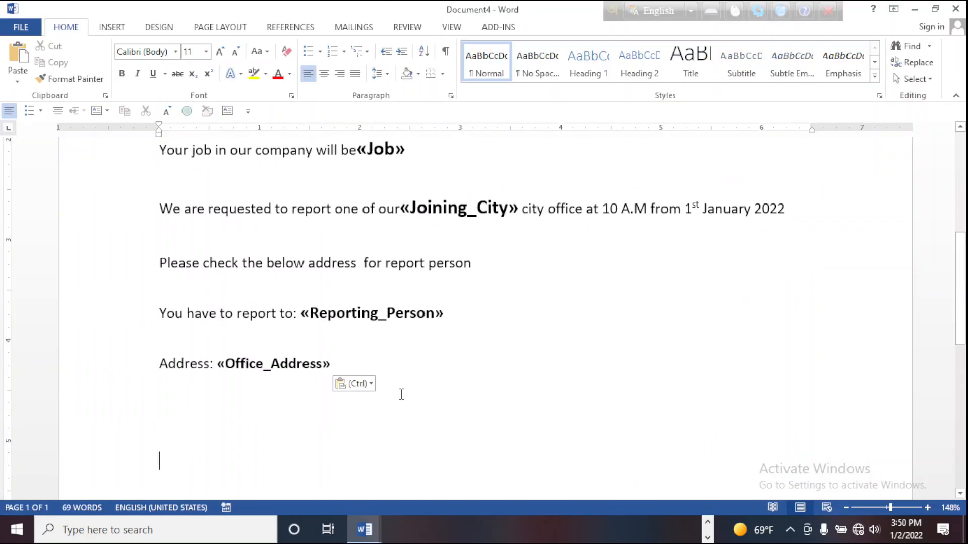
scroll(763, 397, "up", 6)
scroll(782, 395, "down", 5)
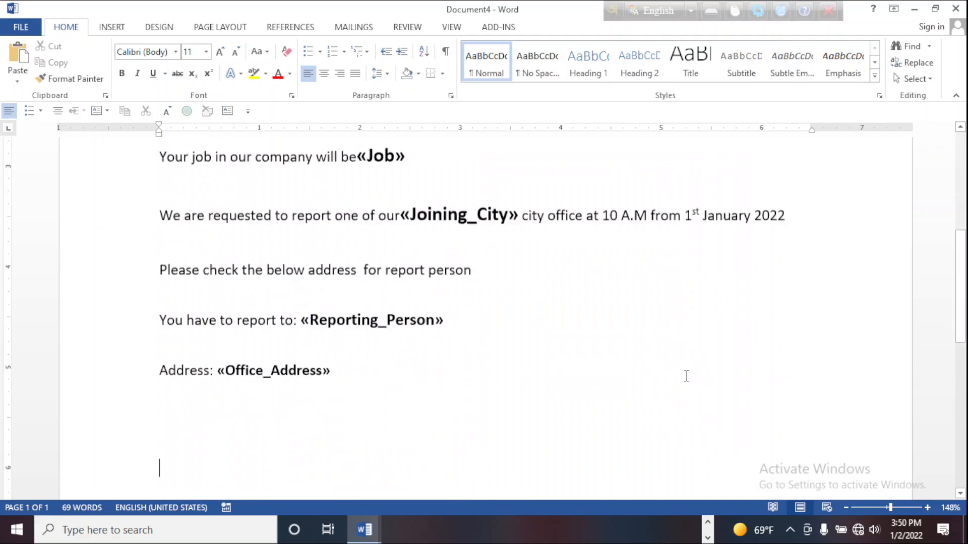
Step: Delete the Name, Job and Joining_City merge fields from the copied letter
scroll(684, 373, "up", 3)
left_click_drag(254, 182, 189, 184)
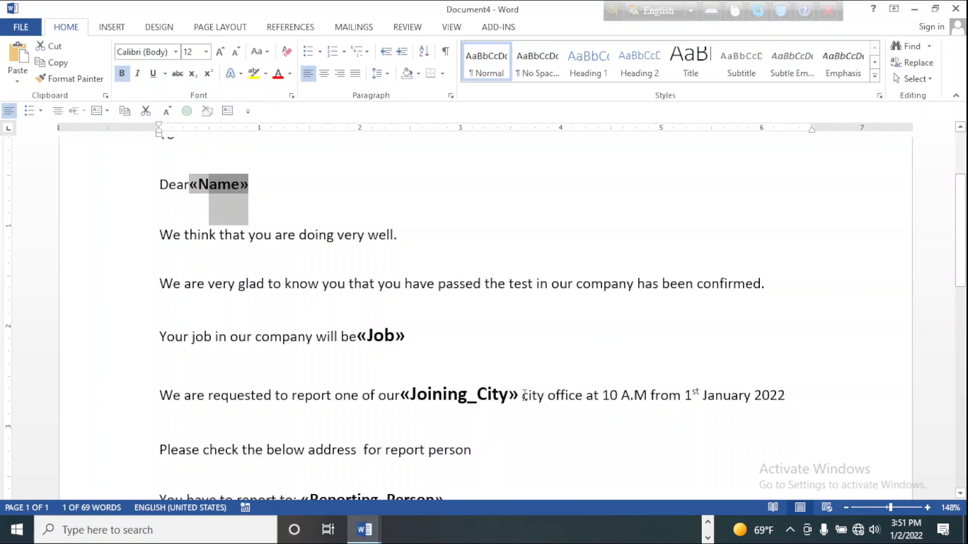
left_click_drag(259, 185, 190, 188)
key("Delete")
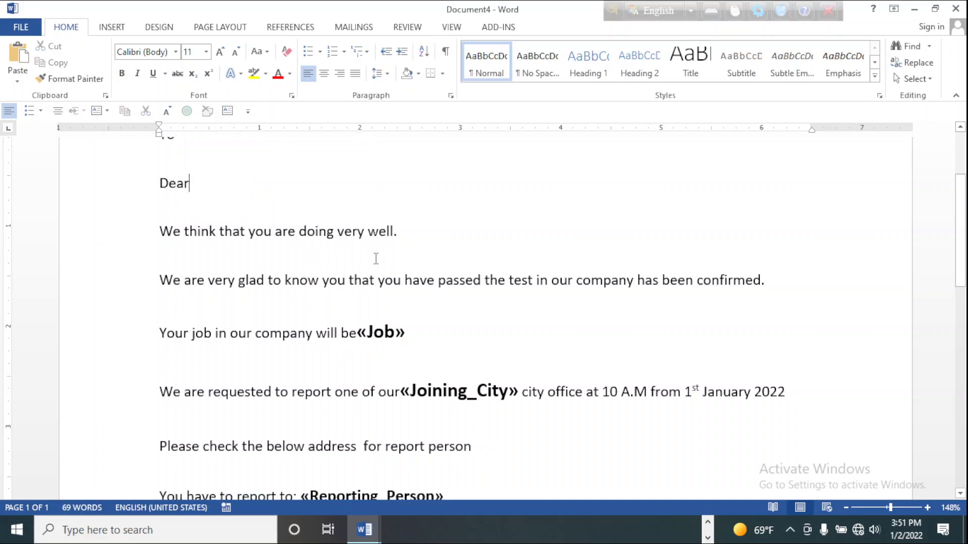
left_click_drag(411, 335, 388, 339)
key("Delete")
left_click_drag(522, 387, 404, 388)
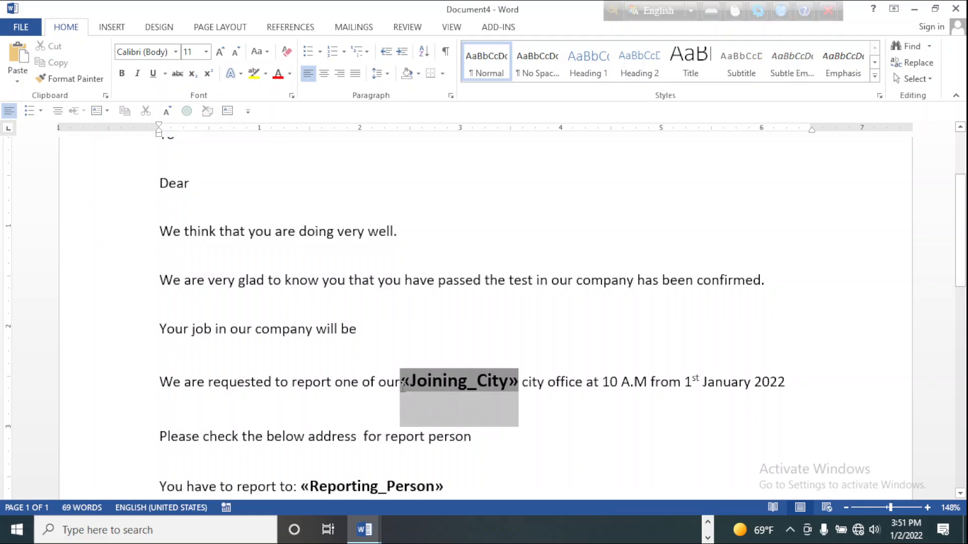
key("Delete")
Step: Delete the Reporting_Person and Office_Address merge fields at the end of the copied letter and check the remaining text
scroll(462, 437, "down", 3)
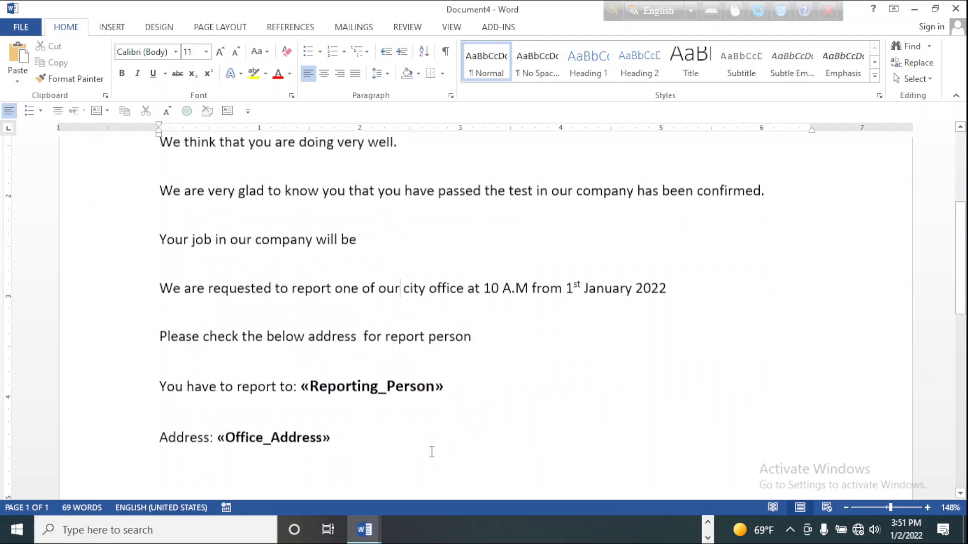
left_click_drag(454, 346, 216, 387)
key("Delete")
key("Delete")
scroll(523, 386, "up", 6)
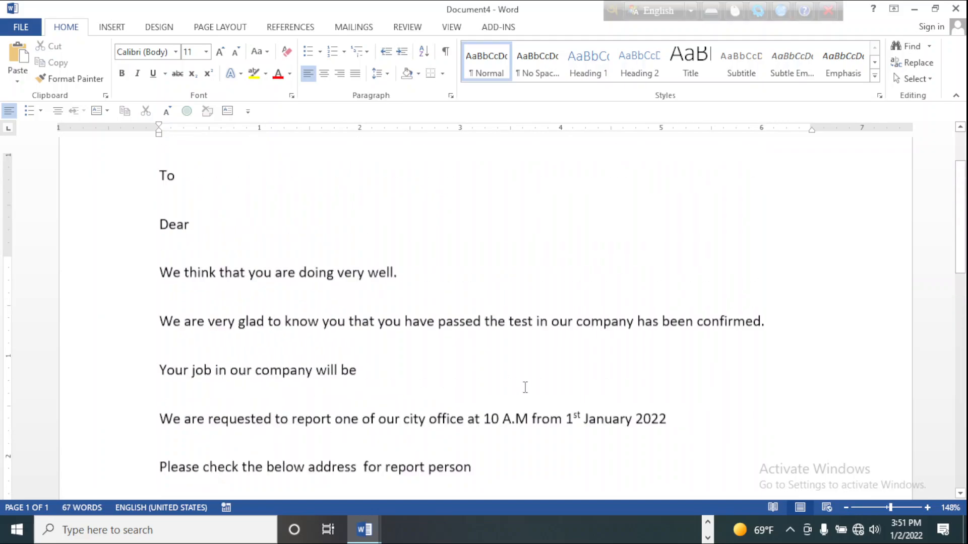
scroll(524, 387, "down", 12)
scroll(524, 387, "up", 10)
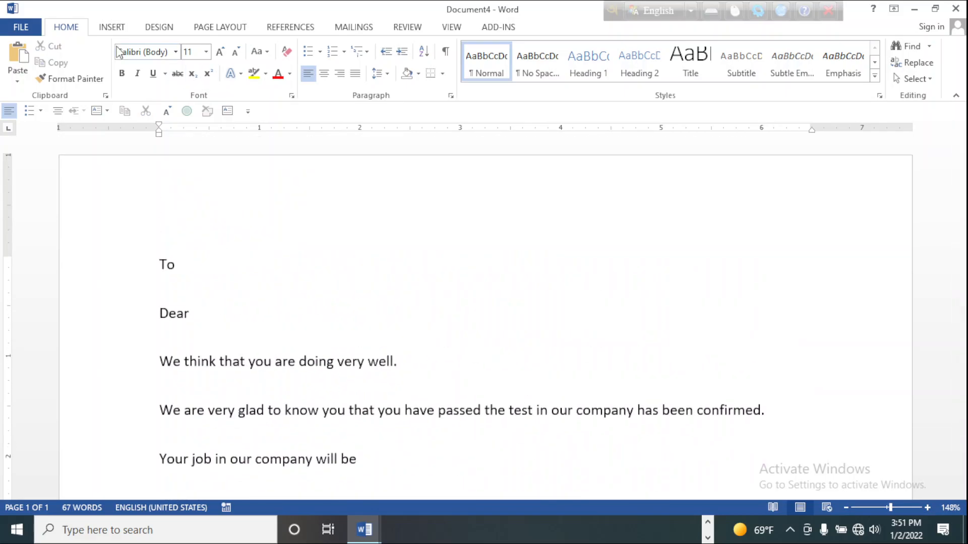
Step: Start the Step-by-Step Mail Merge Wizard for Letters using the current document and advance to Select recipients
left_click(346, 33)
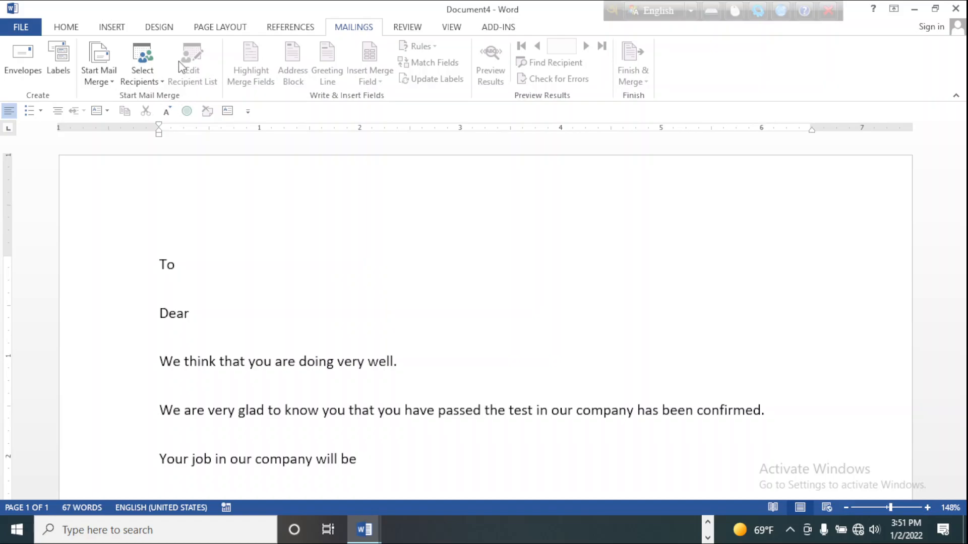
left_click(108, 79)
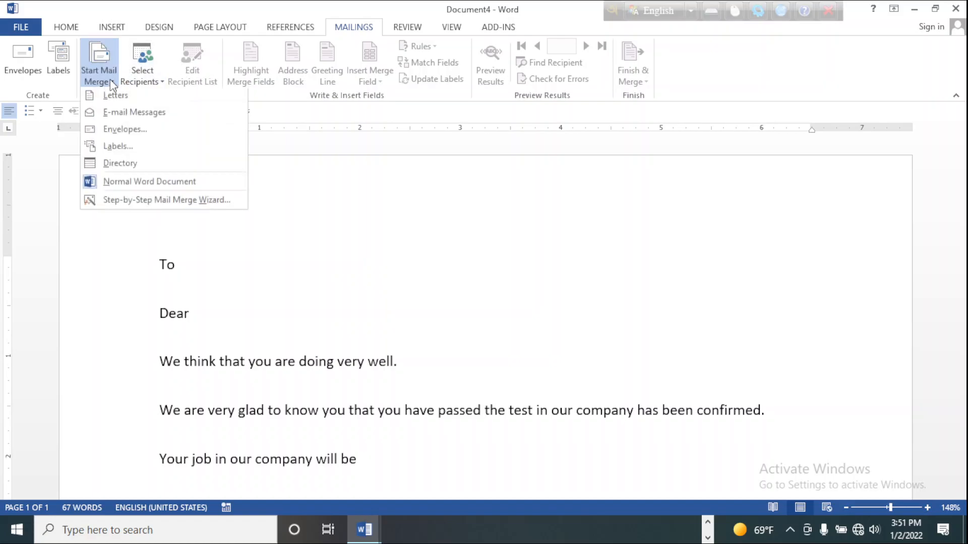
left_click(116, 201)
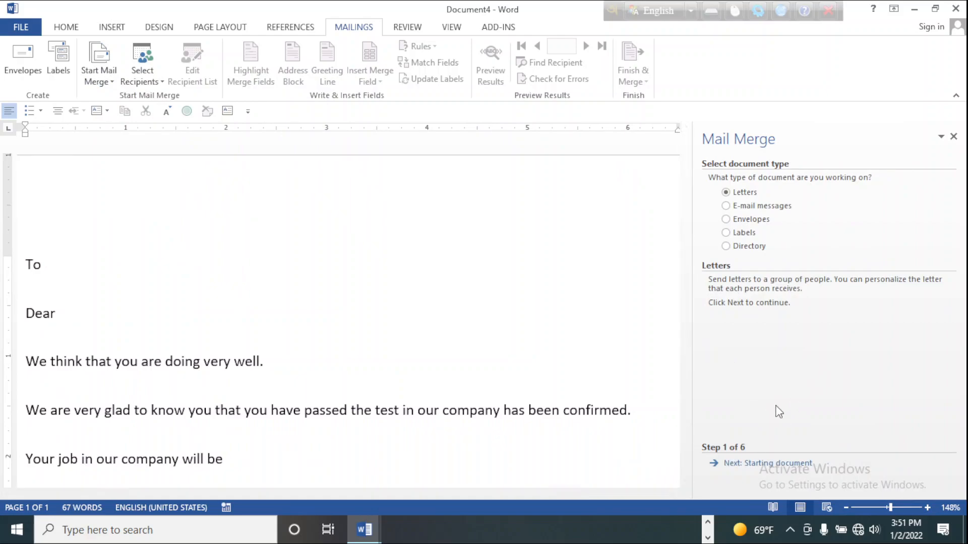
left_click(737, 463)
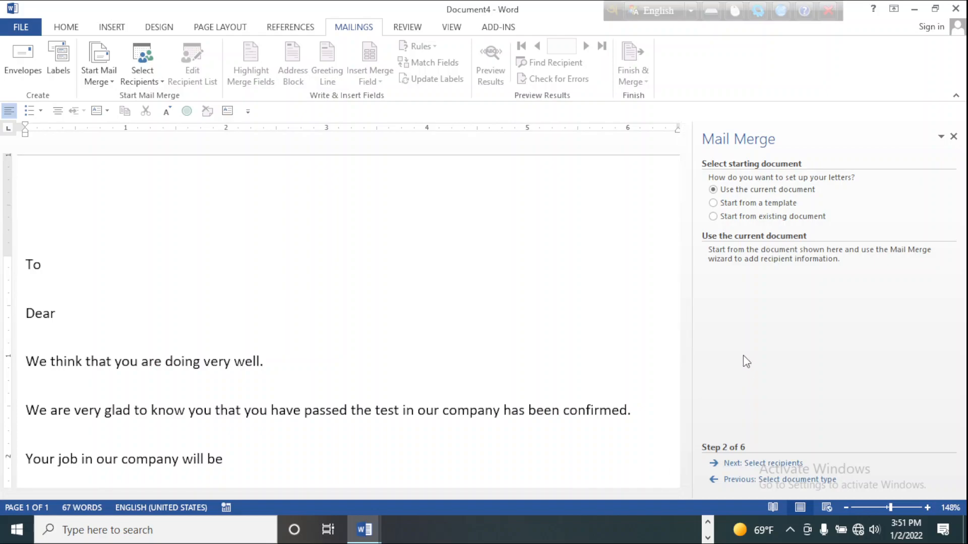
left_click(751, 463)
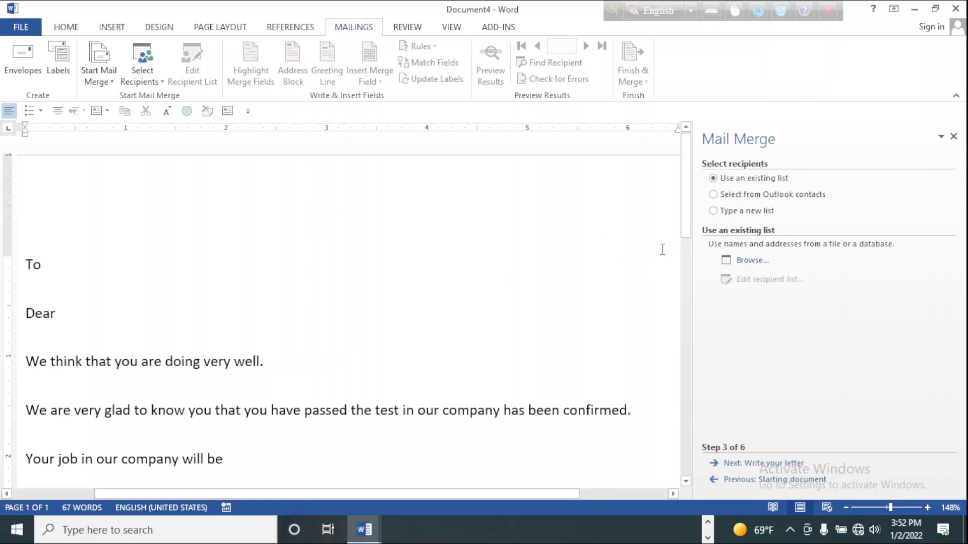
Step: Try the option to type a new recipient list, view its entry search, add a blank entry and close the list
left_click(713, 210)
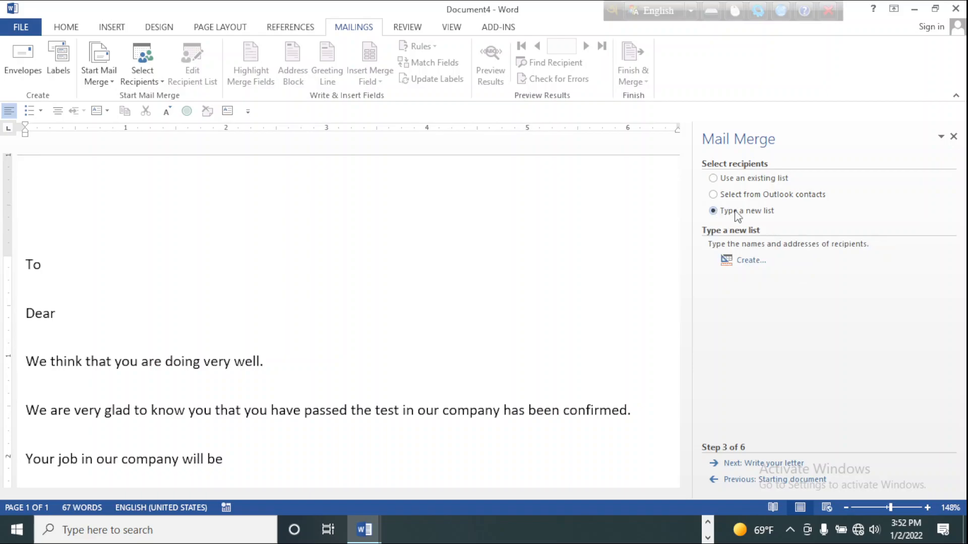
left_click(738, 464)
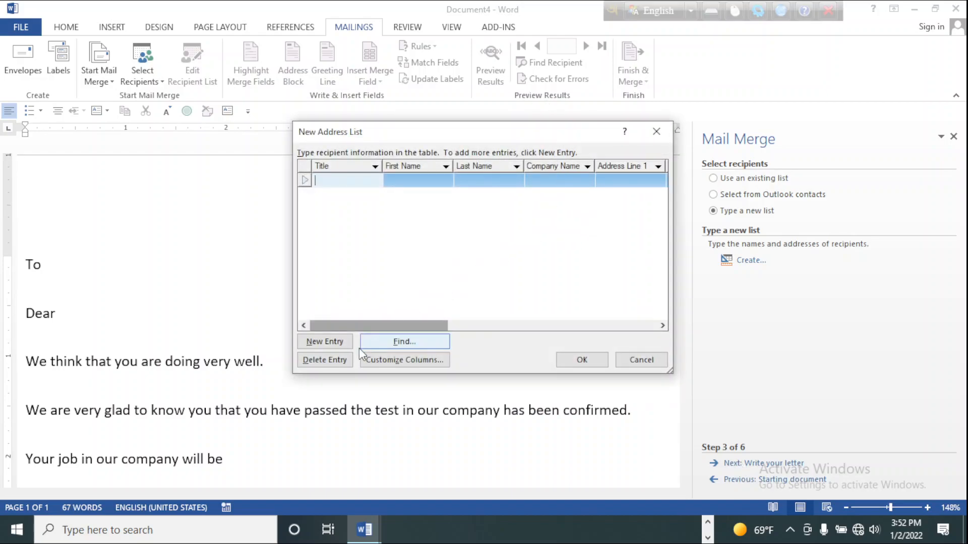
left_click(396, 345)
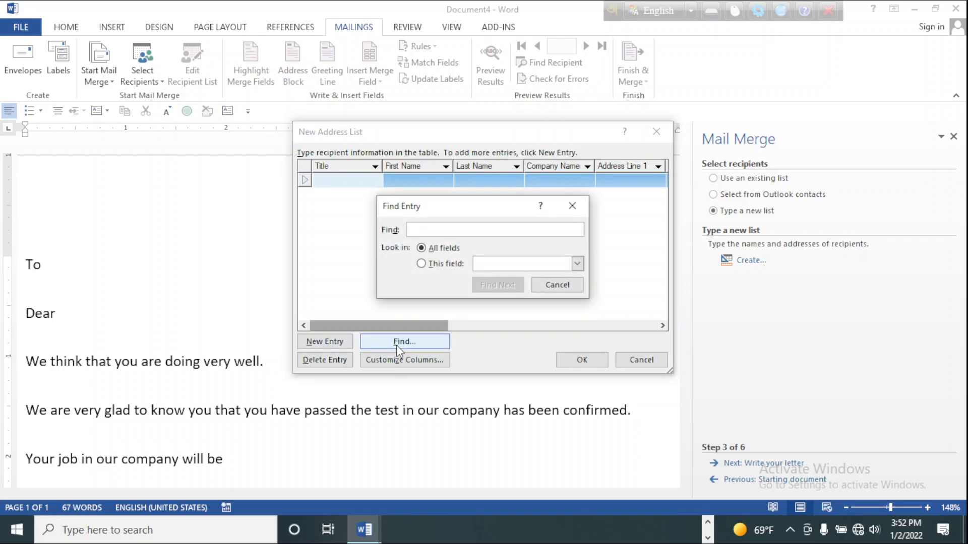
left_click(572, 206)
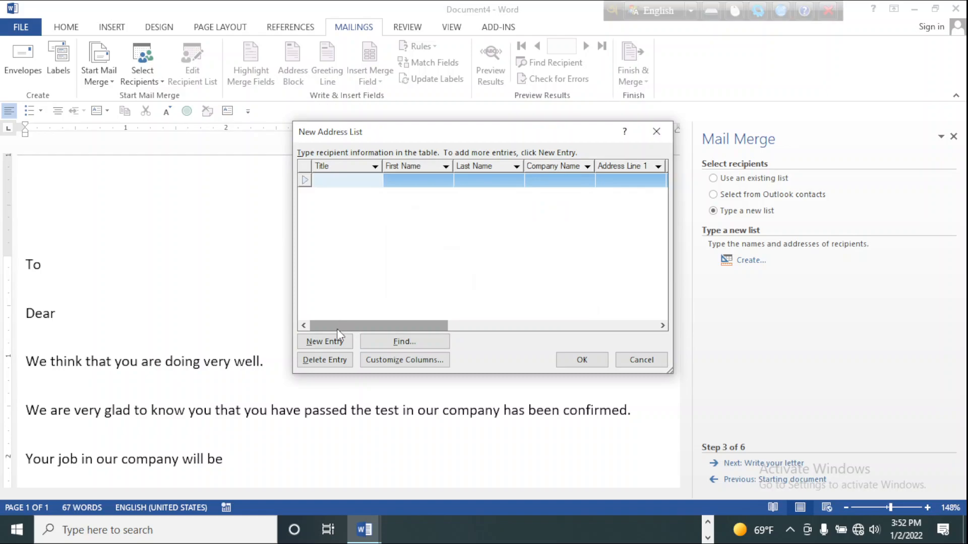
left_click(329, 344)
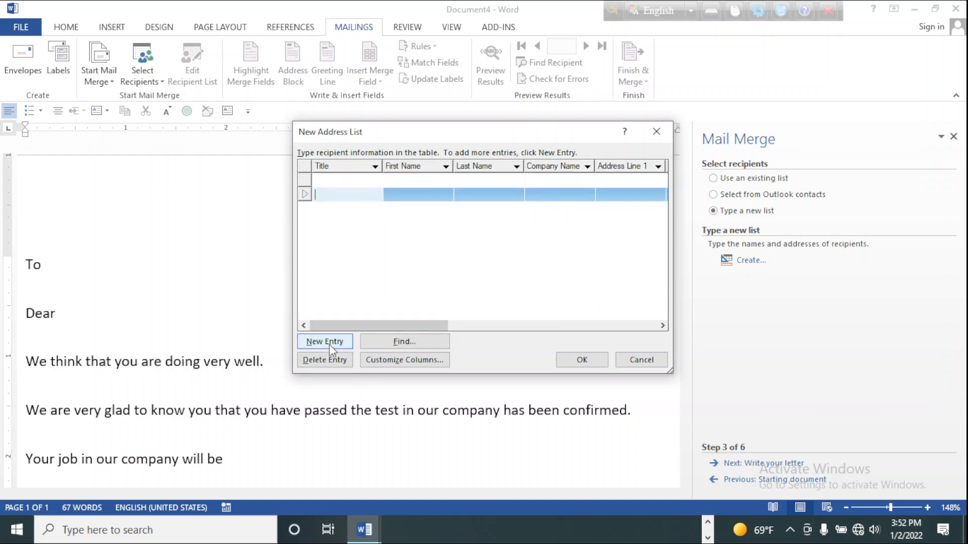
left_click(660, 133)
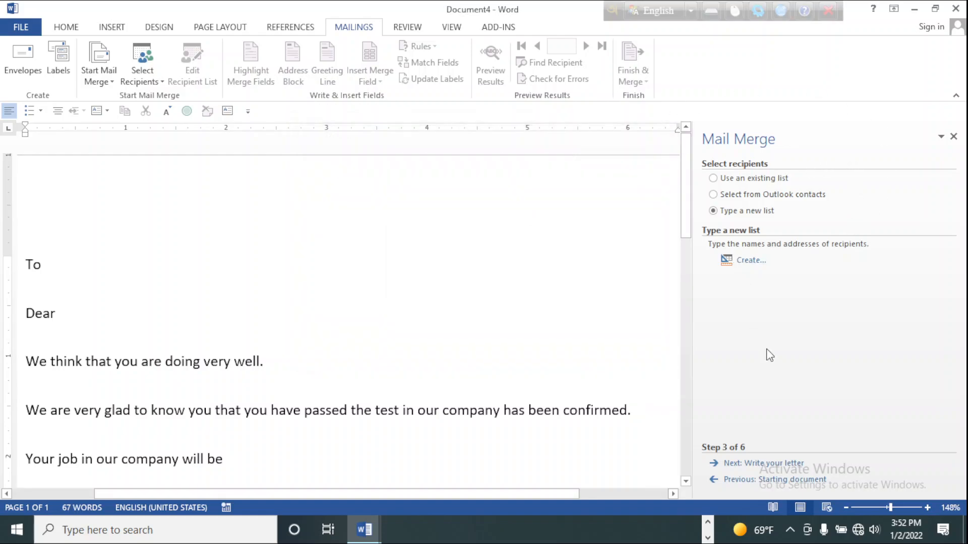
Step: Set the recipients to an existing list and open Copy of Employee lis2t.xlsx from G:\class\Office as the data source
left_click(726, 481)
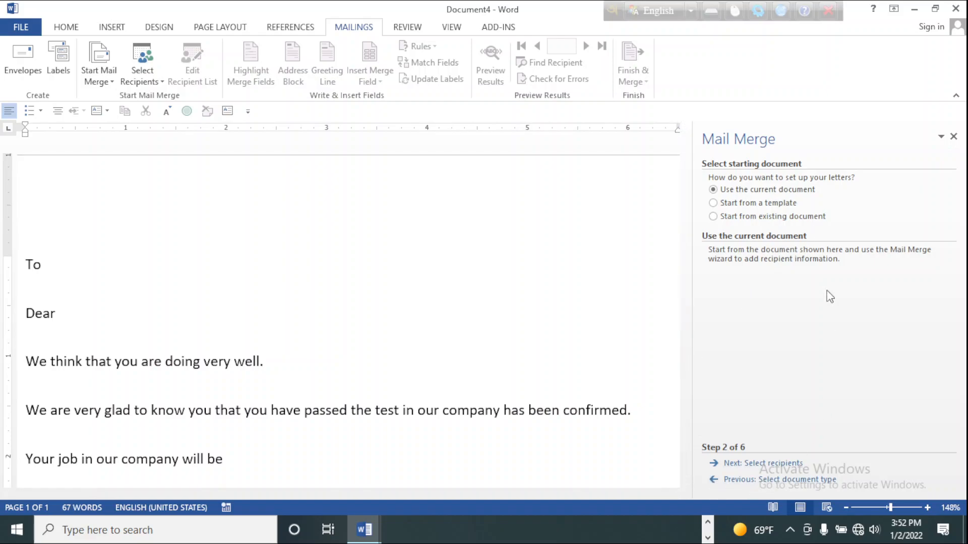
left_click(748, 464)
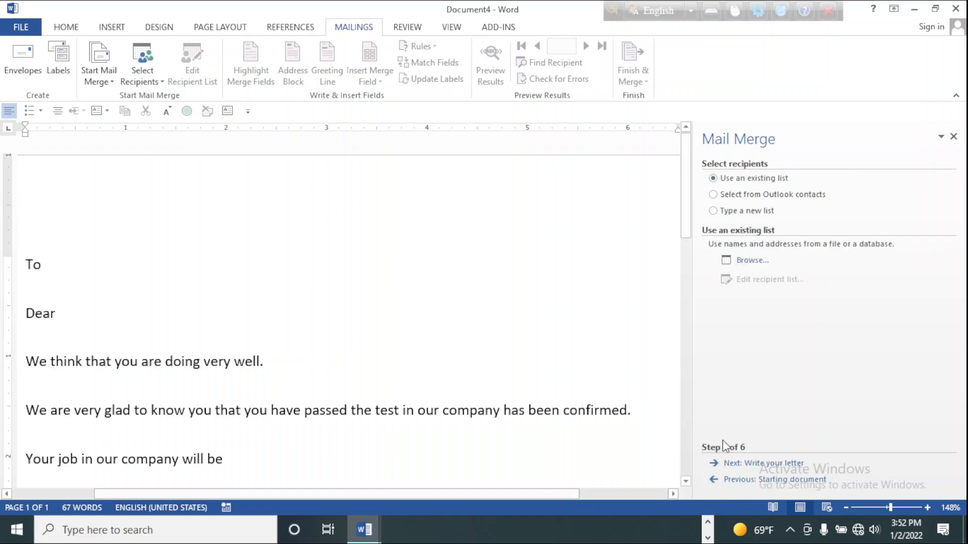
left_click(740, 465)
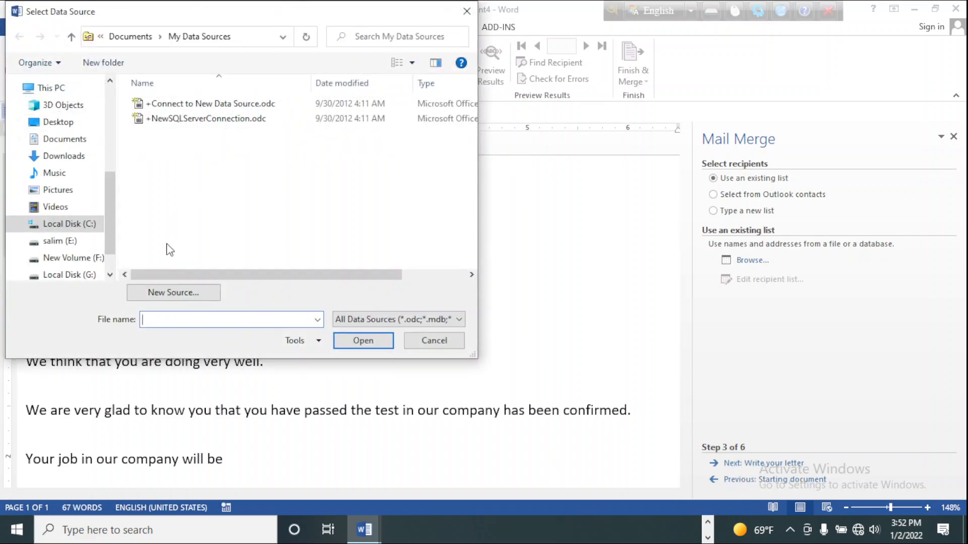
scroll(112, 226, "down", 1)
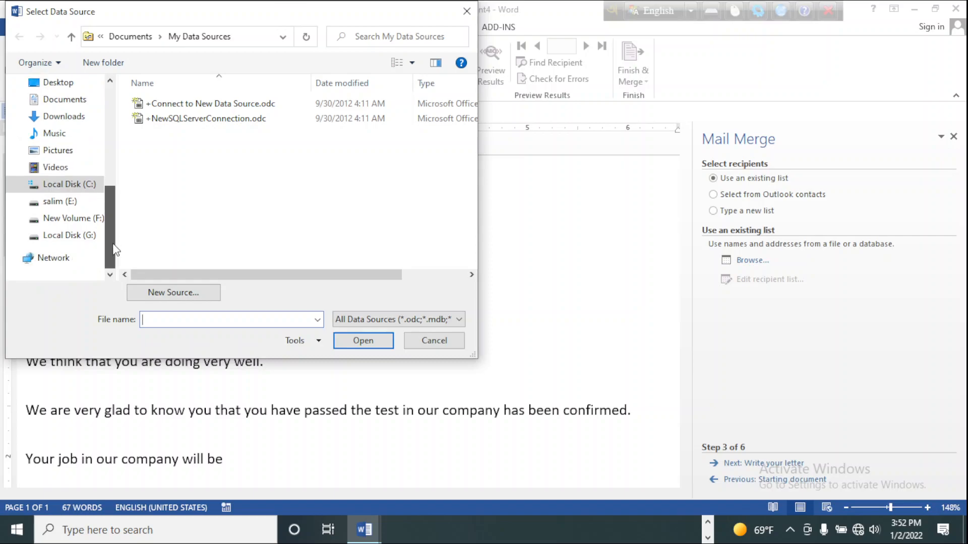
left_click(63, 236)
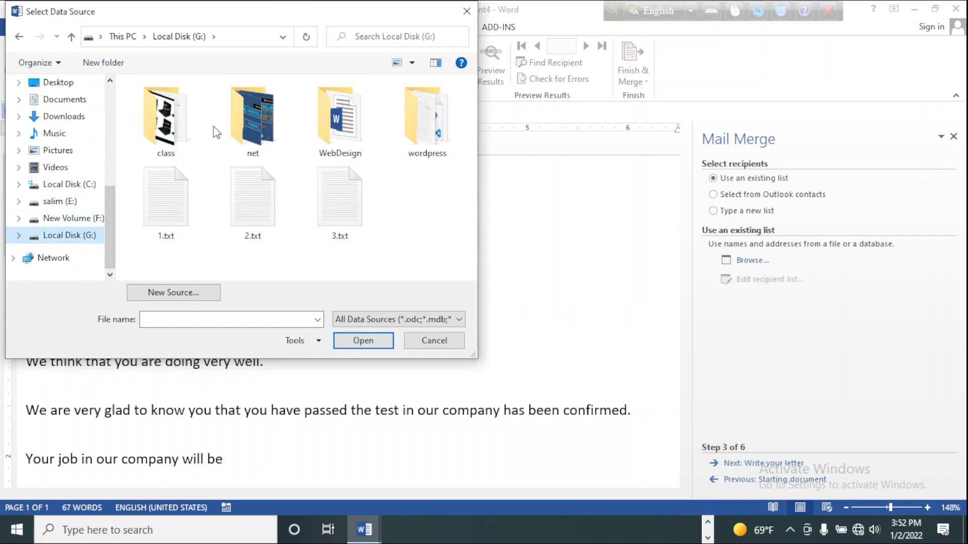
double_click(166, 133)
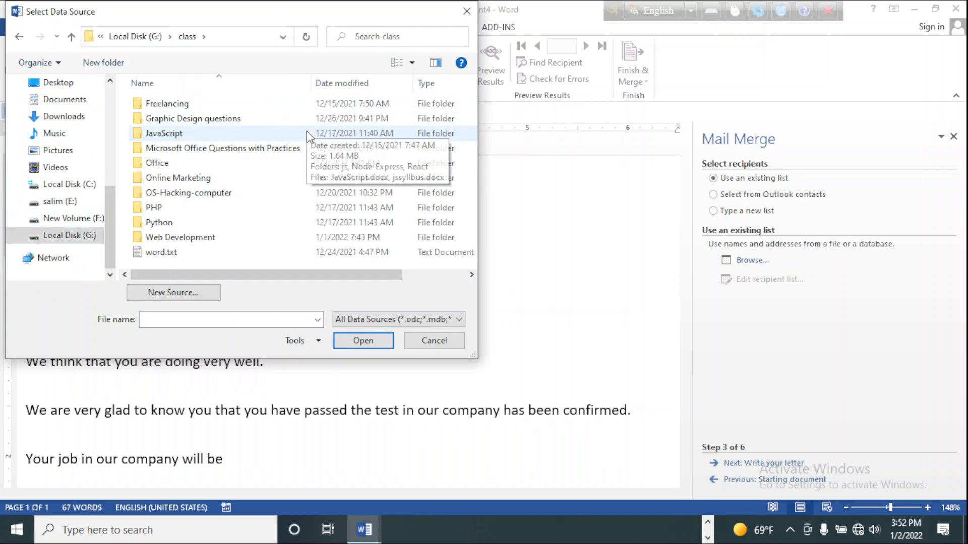
double_click(156, 163)
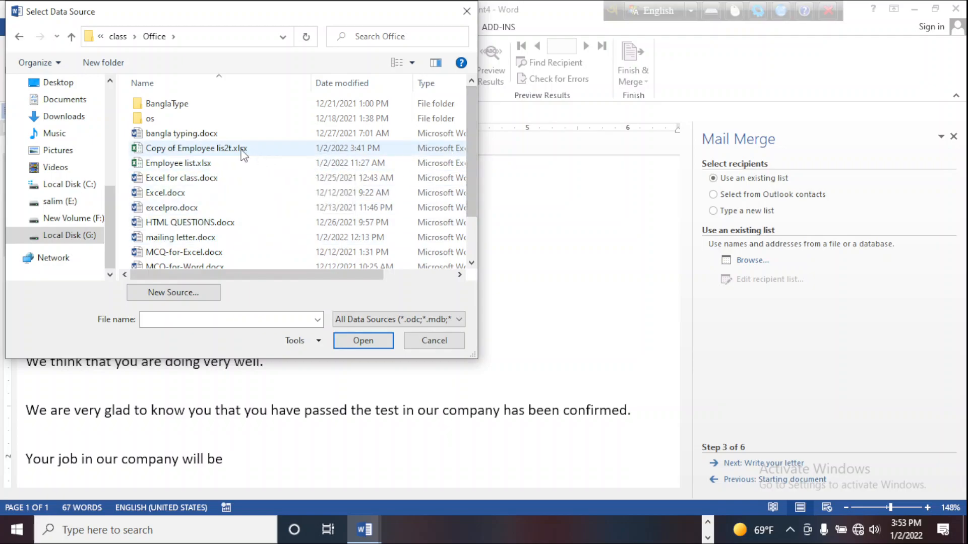
left_click(237, 149)
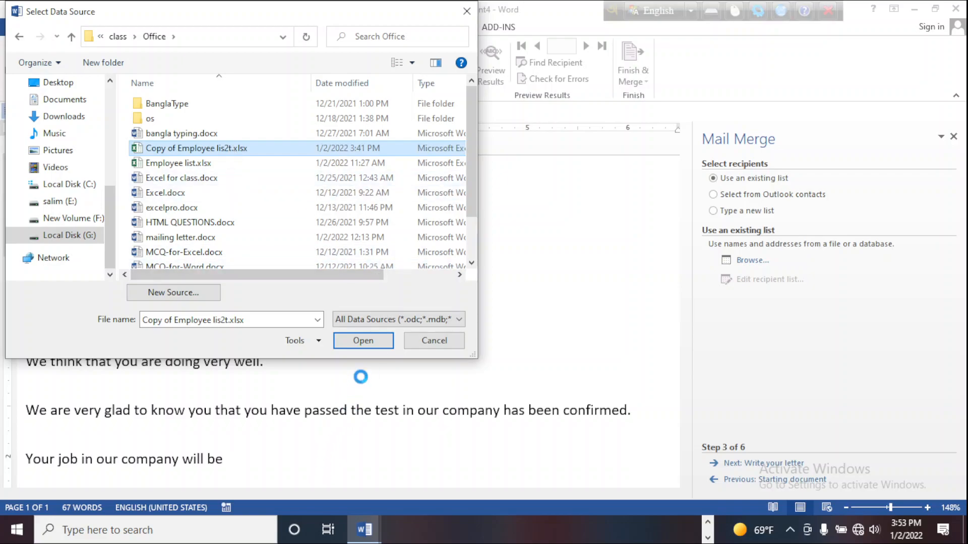
left_click(372, 341)
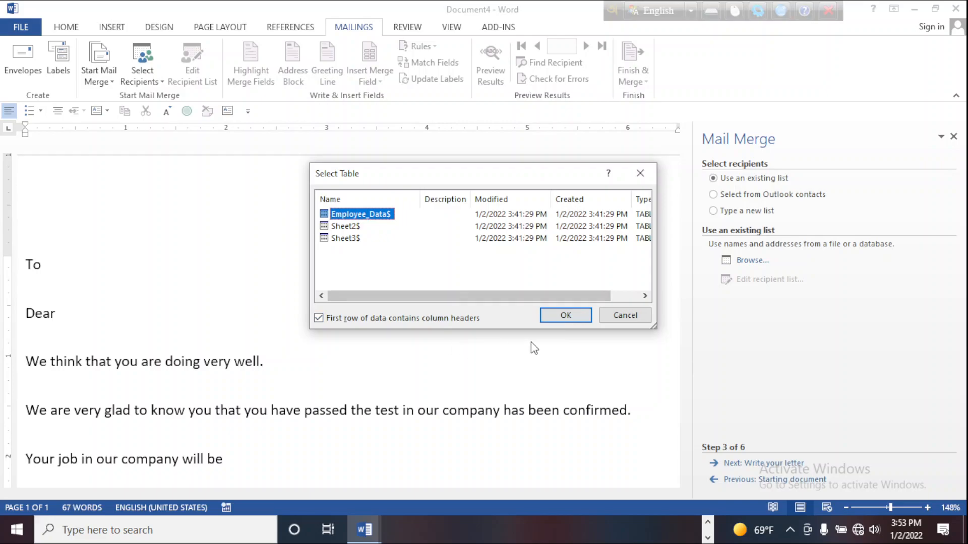
left_click(566, 316)
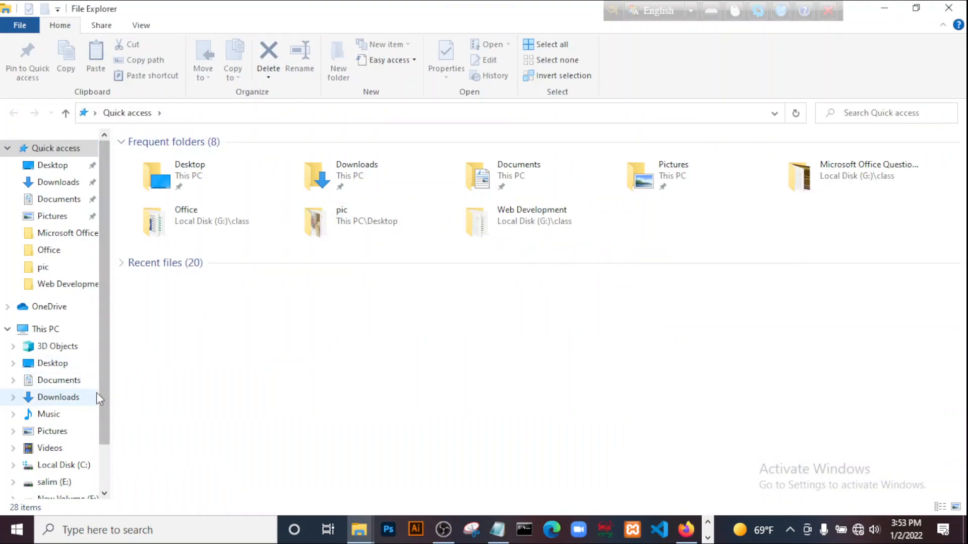
Step: Switch to File Explorer and open Copy of Employee lis2t.xlsx from G:\class\Office in Excel as read-only
left_click_drag(108, 403, 95, 472)
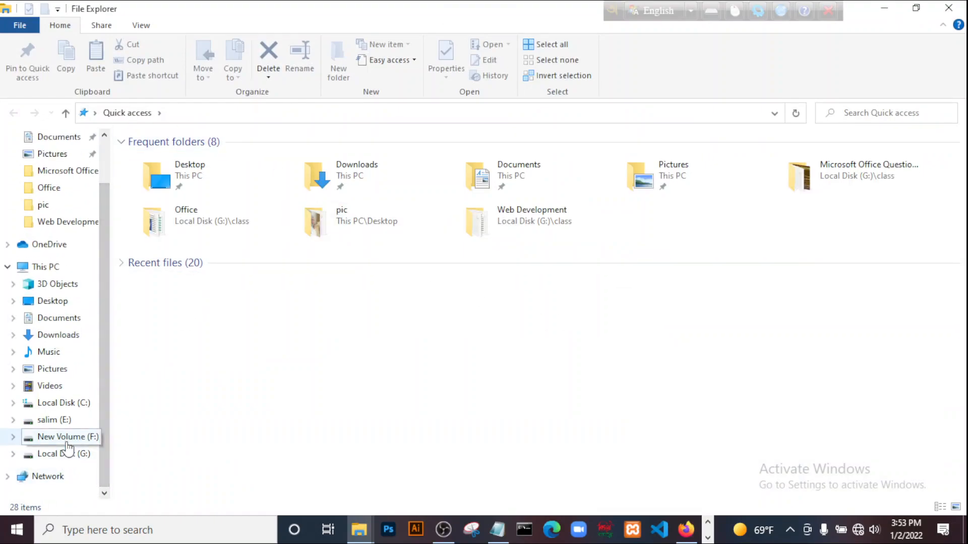
left_click(69, 455)
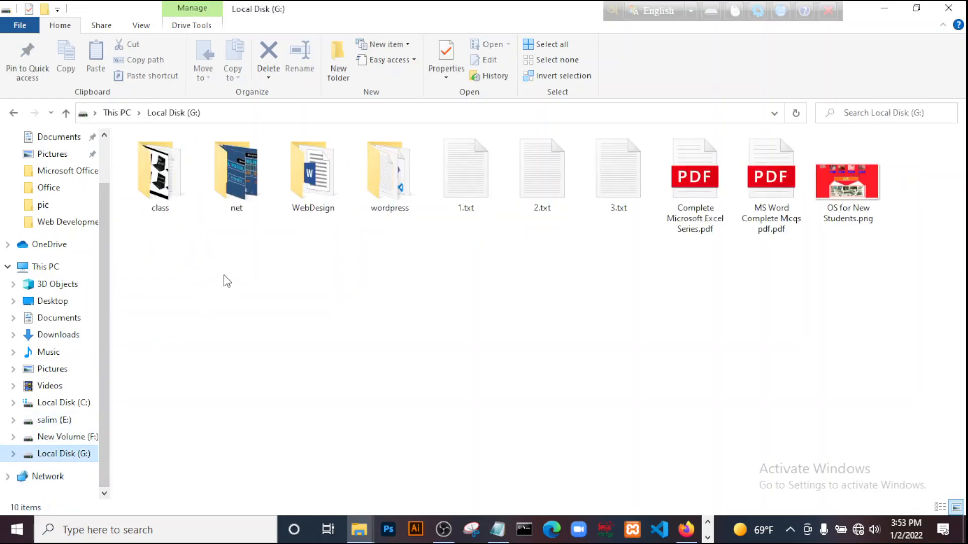
double_click(159, 172)
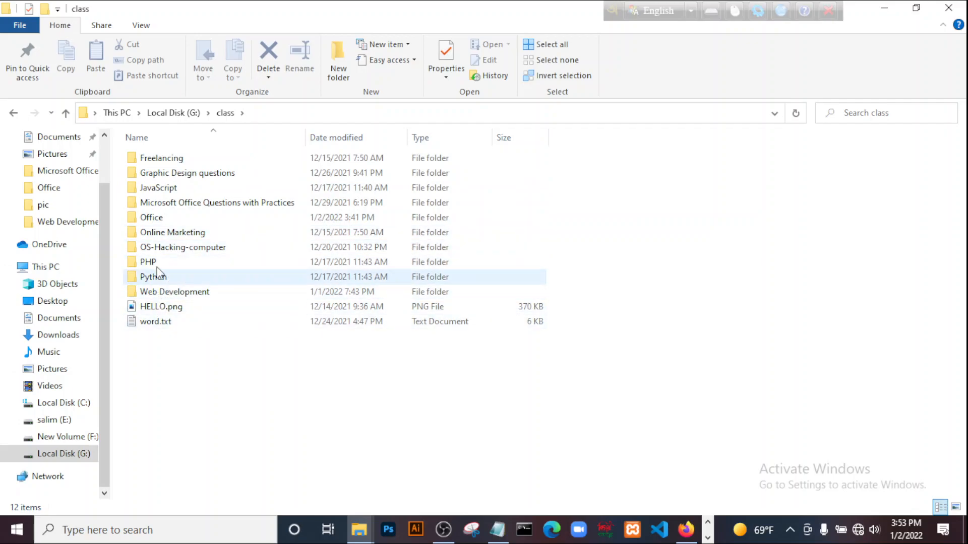
double_click(152, 217)
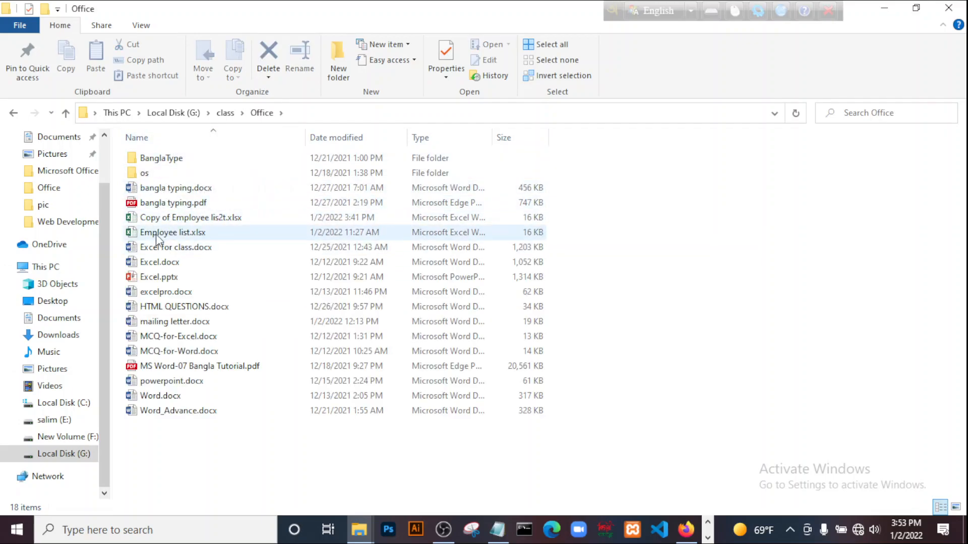
double_click(171, 218)
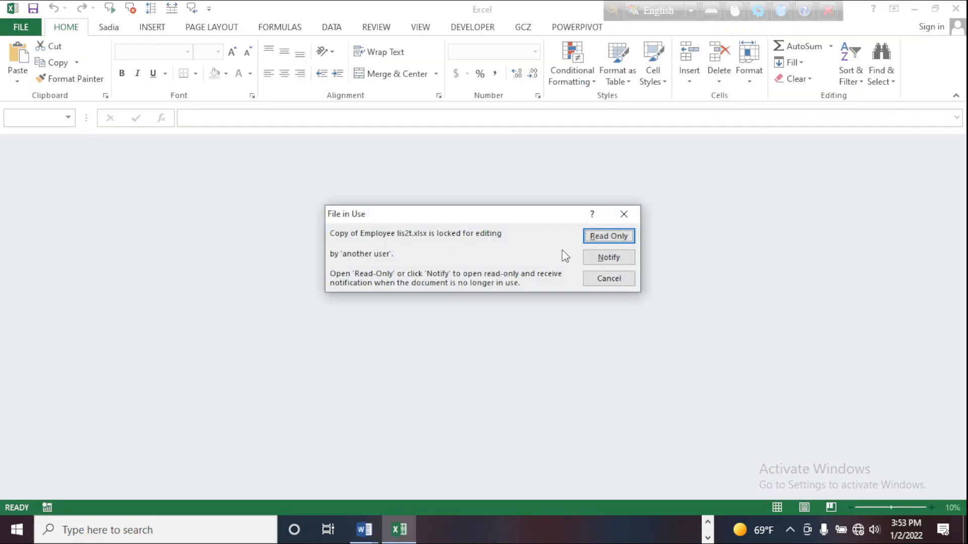
left_click(590, 237)
Step: Examine the records on the Employee_Data sheet, close the workbook and return to the table selection in Word
scroll(564, 236, "down", 2)
scroll(563, 234, "down", 20)
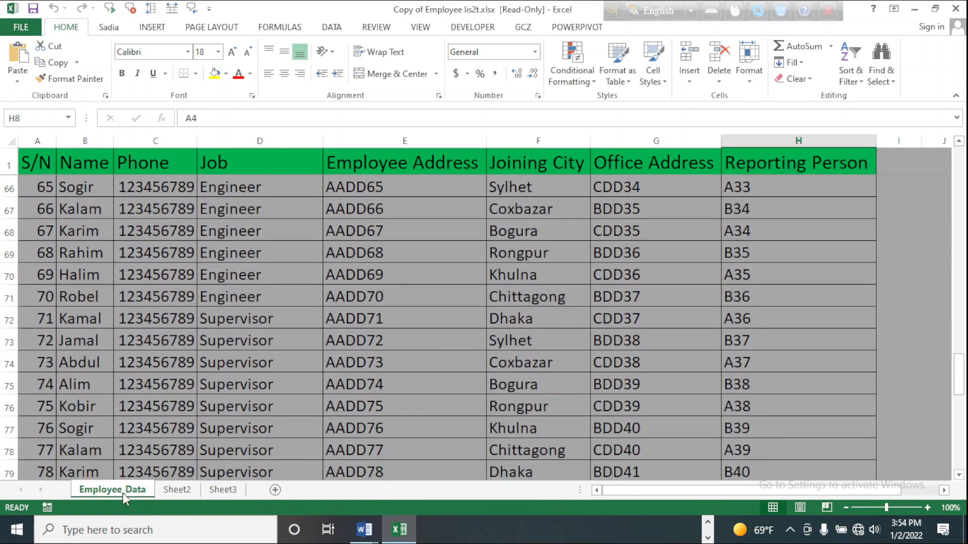
scroll(391, 403, "down", 19)
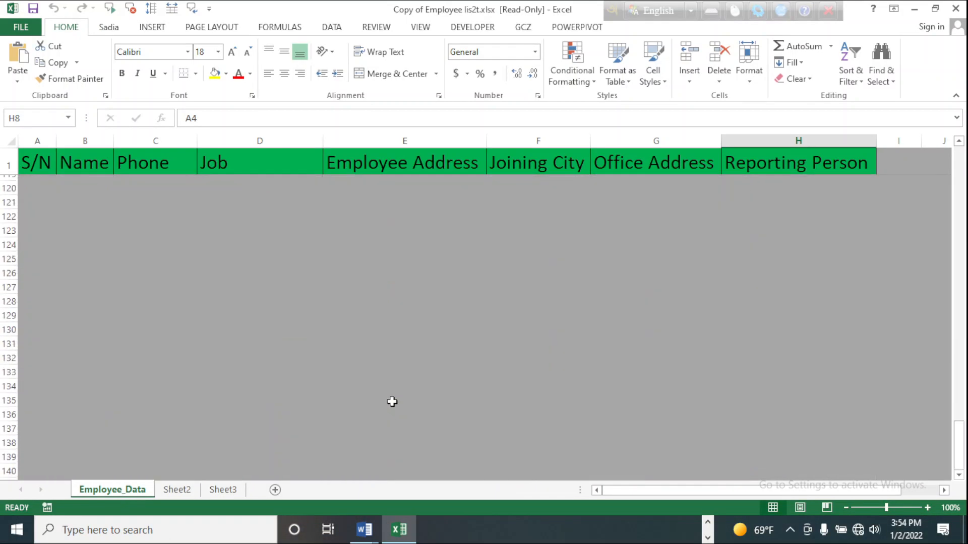
scroll(392, 402, "up", 20)
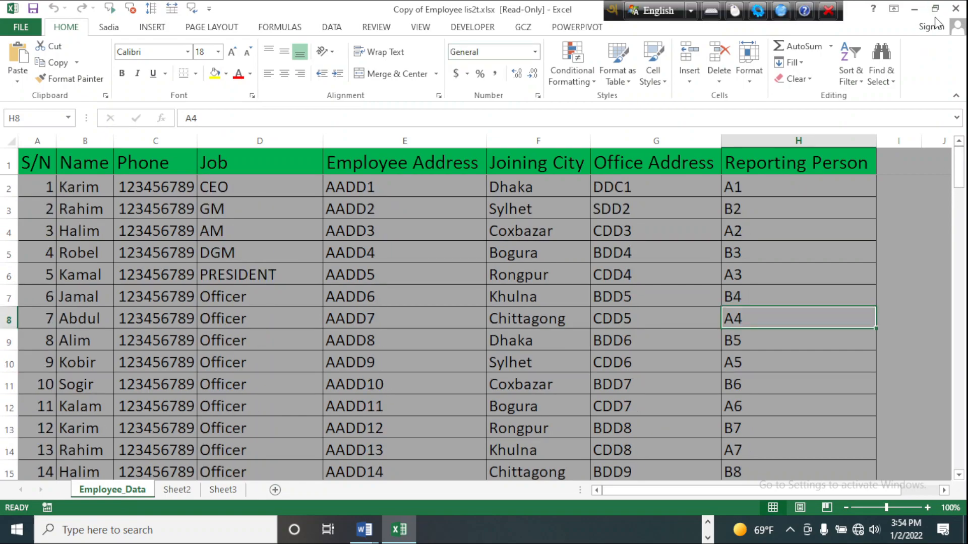
left_click(954, 9)
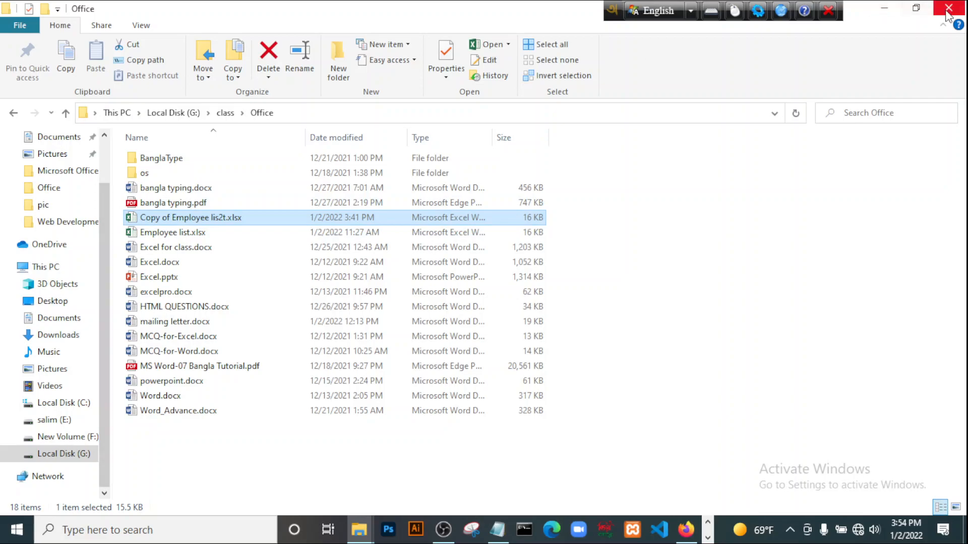
left_click(880, 12)
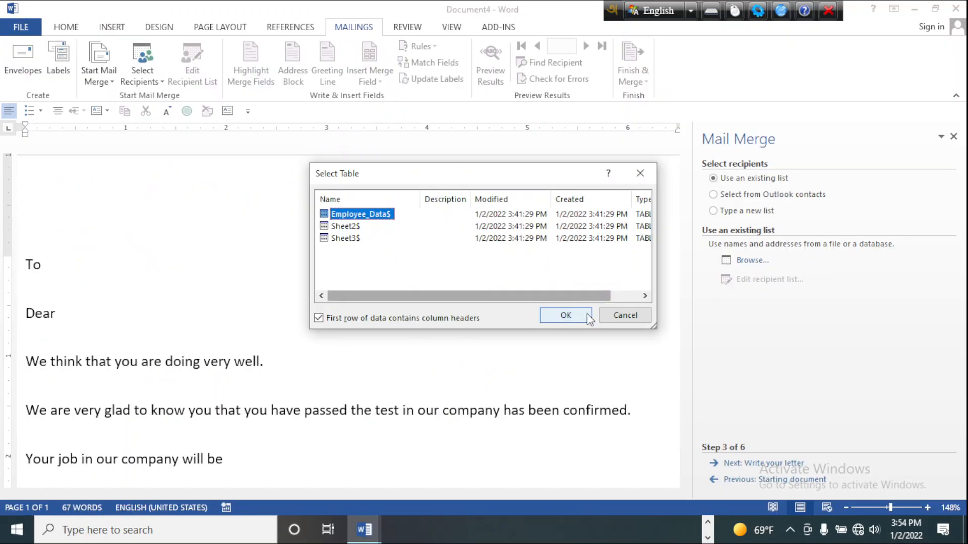
Step: Connect the Employee_Data$ table, accept all its recipients and advance the wizard to Write your letter
left_click(566, 315)
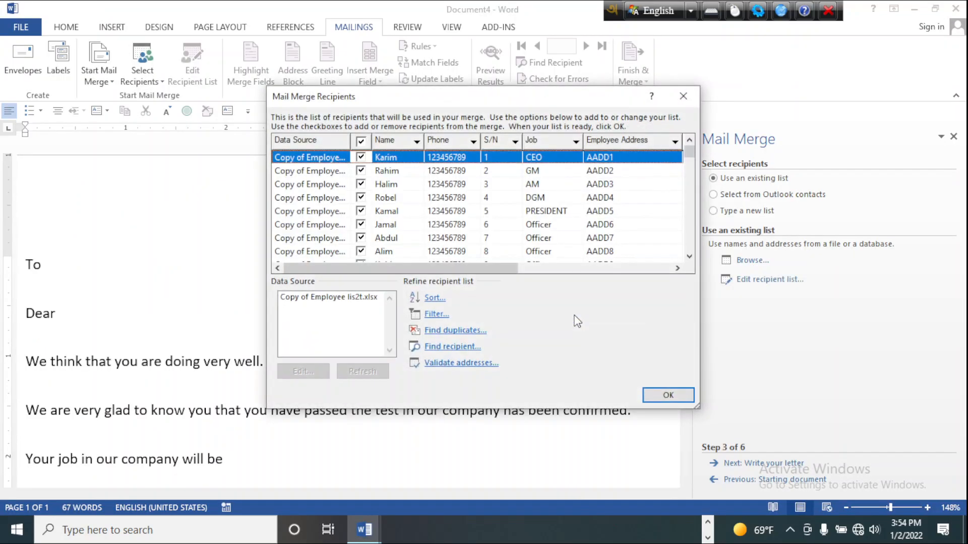
scroll(515, 199, "down", 8)
scroll(515, 199, "up", 8)
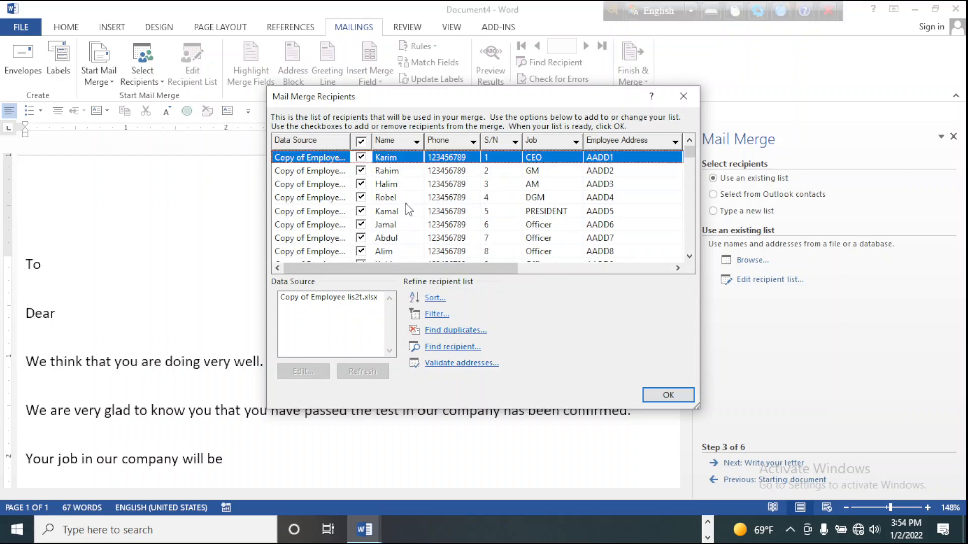
scroll(408, 209, "down", 20)
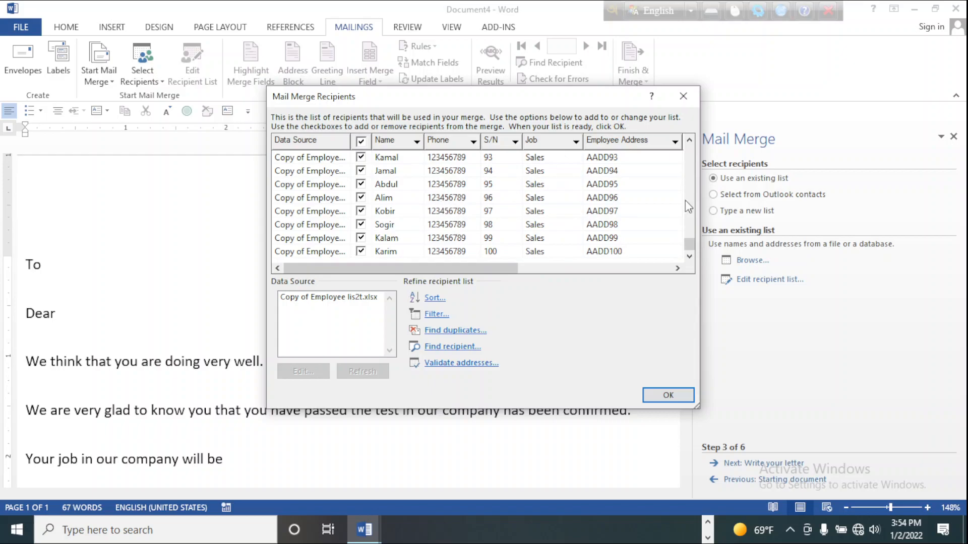
left_click(678, 398)
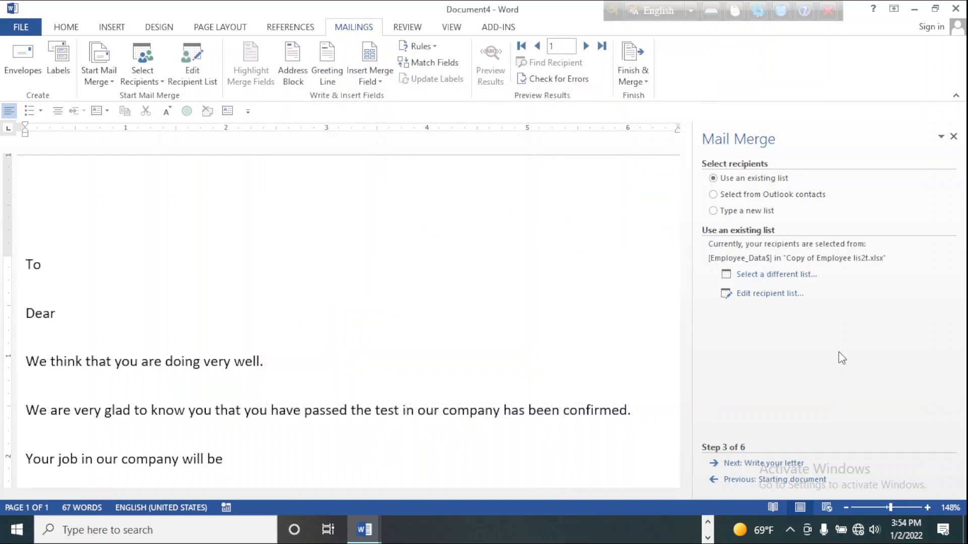
left_click(749, 464)
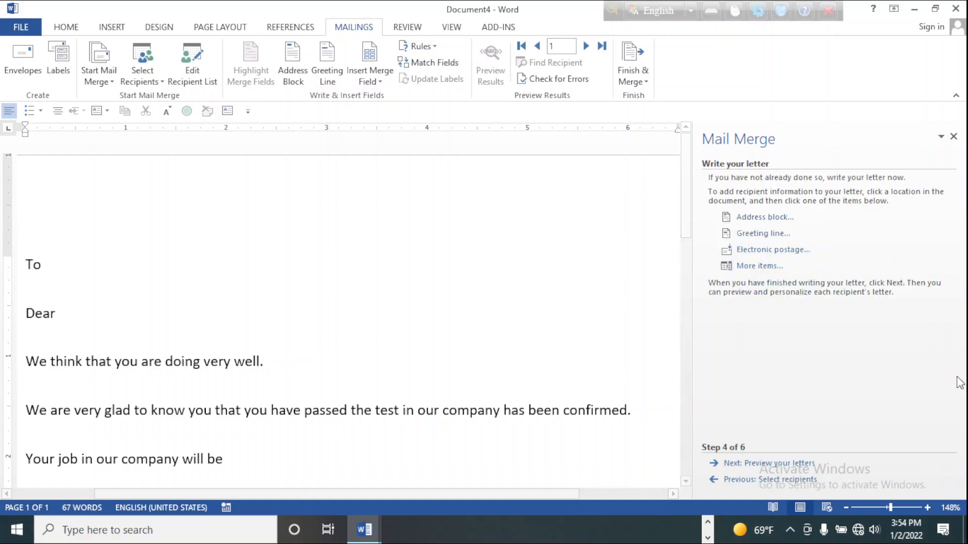
Step: Insert the Name merge field directly after "Dear" in the letter's greeting
left_click(752, 266)
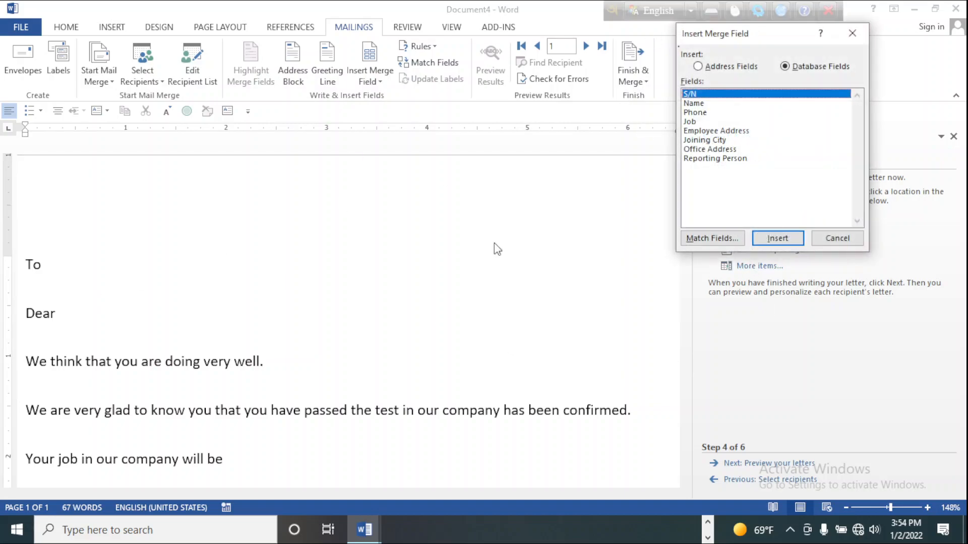
left_click(853, 34)
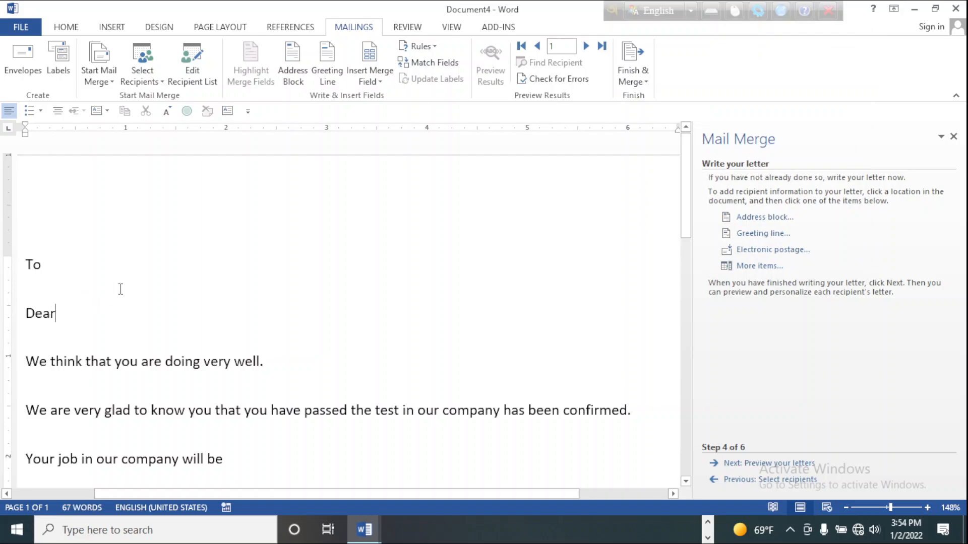
left_click(756, 267)
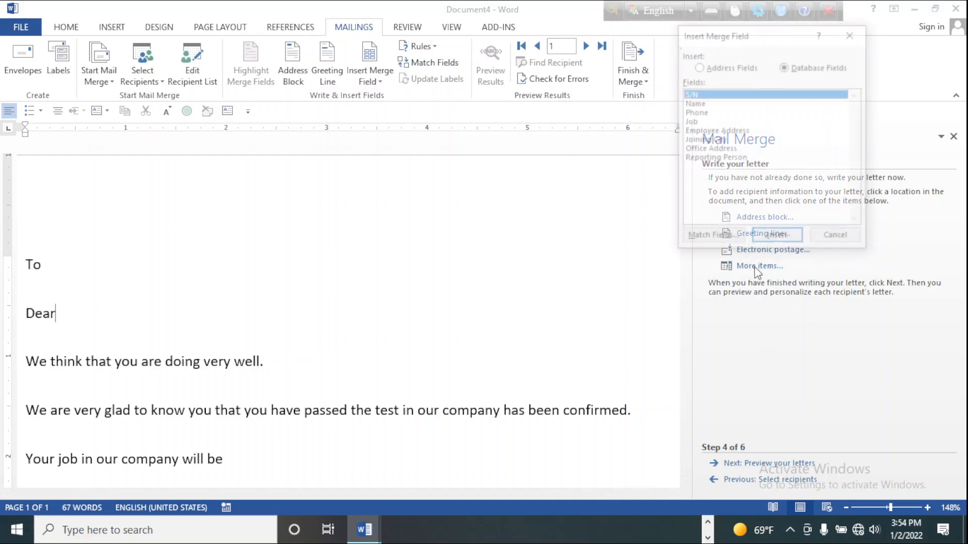
left_click(701, 105)
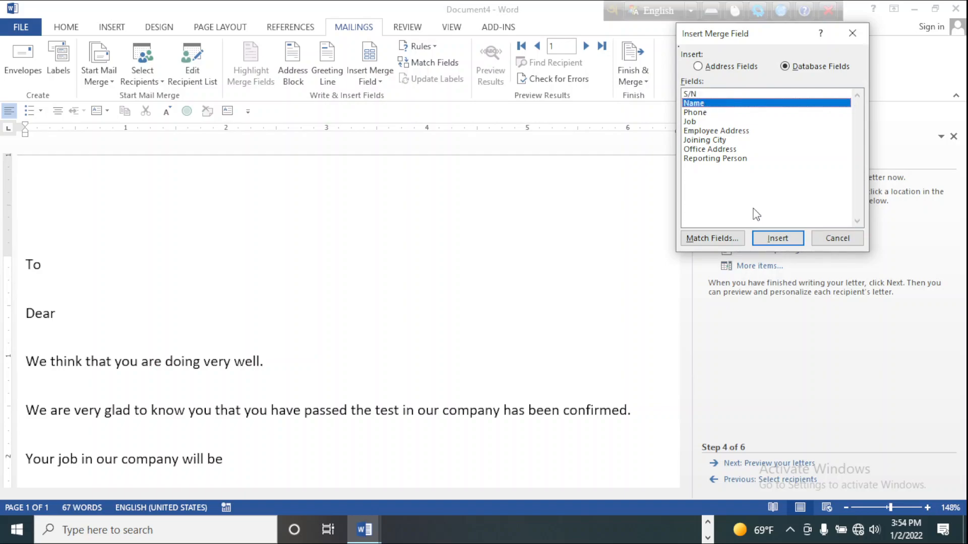
left_click(780, 240)
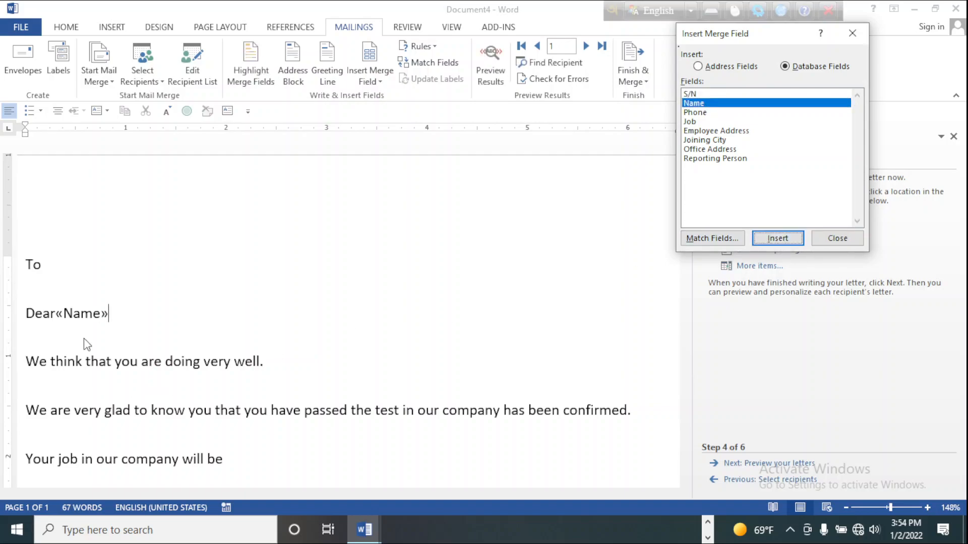
left_click(836, 238)
Step: Insert the Job merge field after "Your job in our company will be"
scroll(359, 347, "down", 5)
scroll(353, 310, "up", 3)
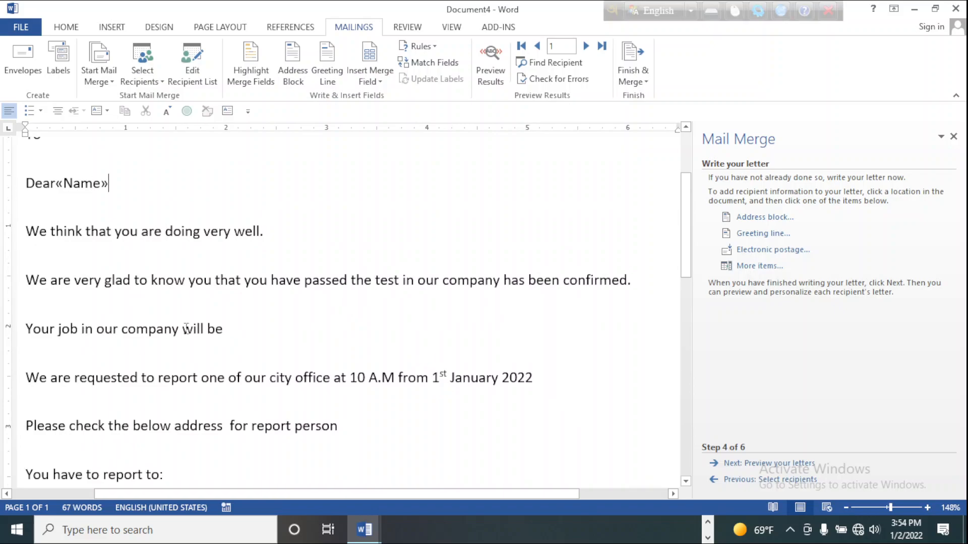
left_click(760, 266)
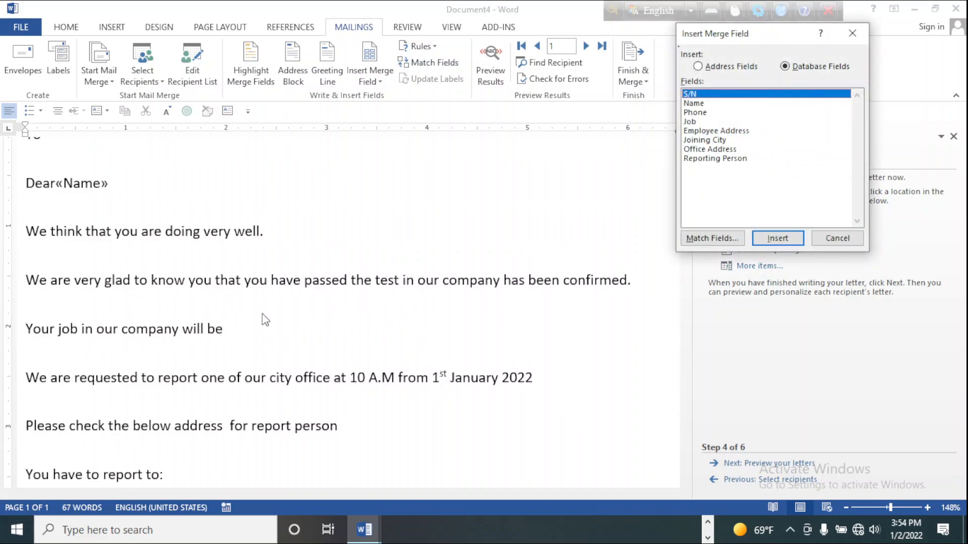
left_click(689, 121)
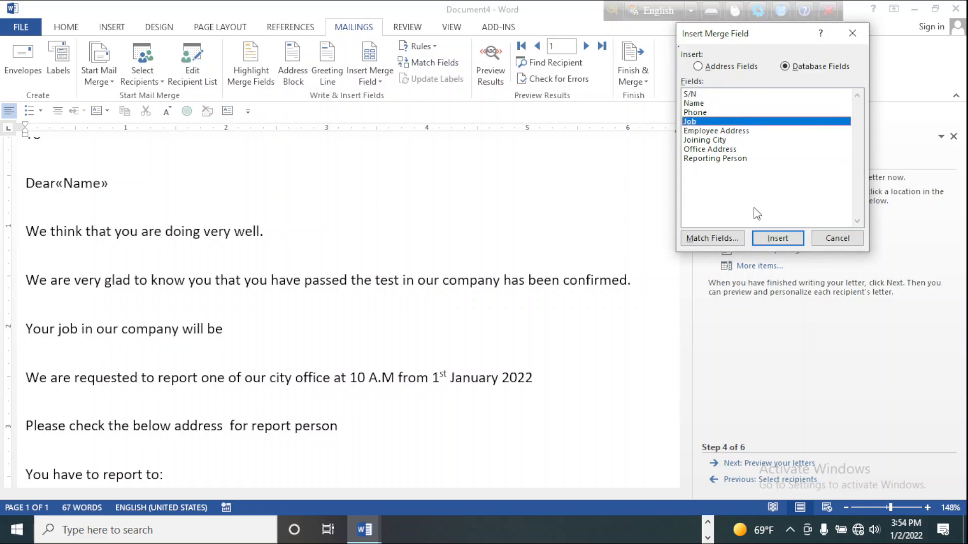
left_click(784, 238)
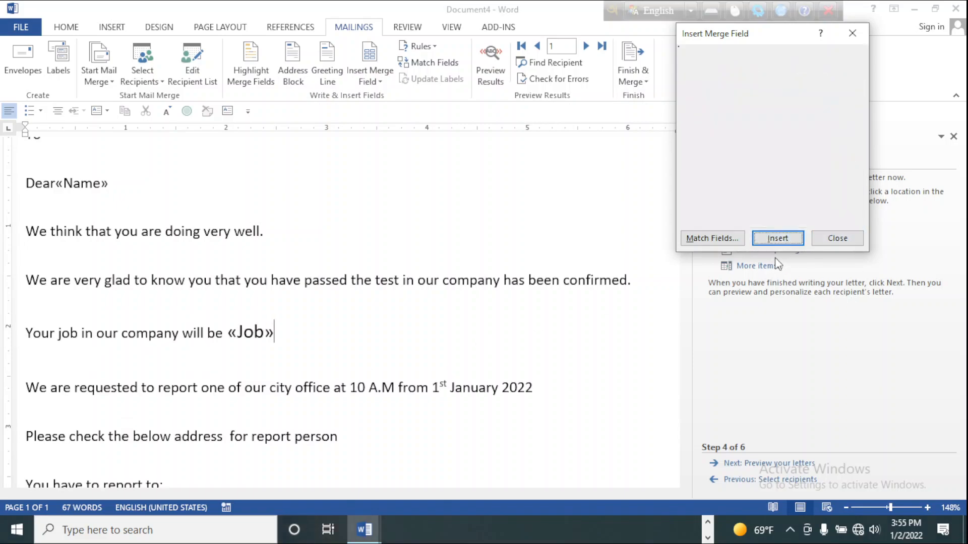
left_click(845, 231)
scroll(393, 286, "down", 5)
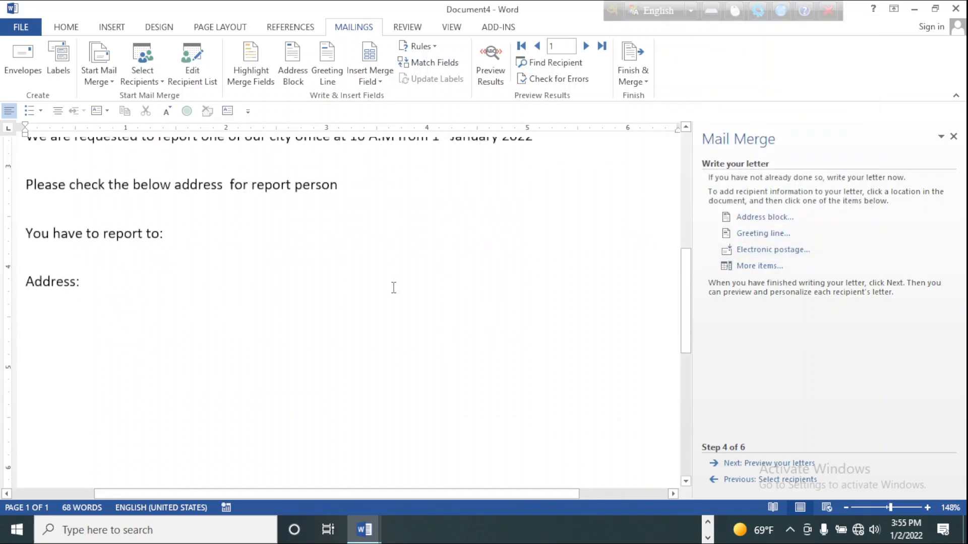
Step: Insert the Joining City merge field between "one of our" and "city office" in the reporting sentence
scroll(439, 257, "up", 5)
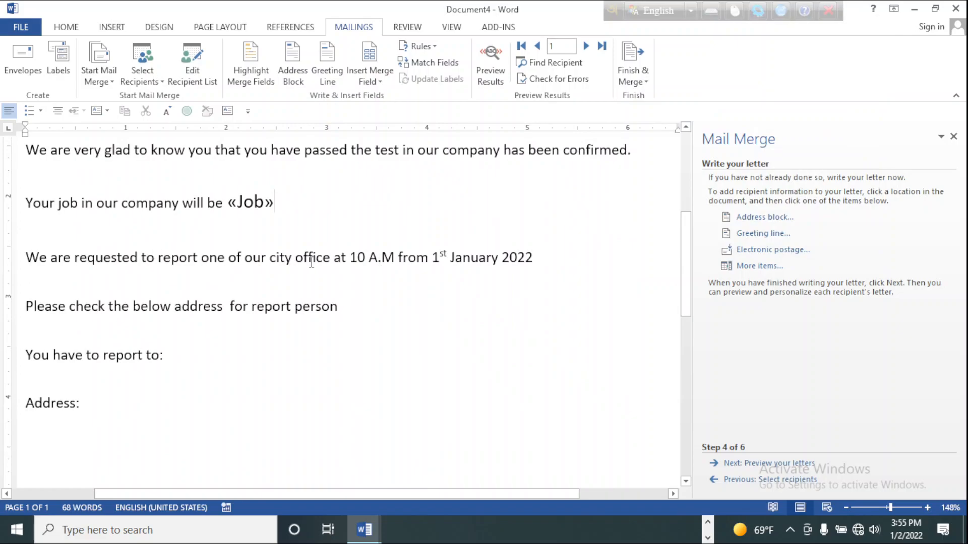
left_click(267, 258)
left_click(759, 266)
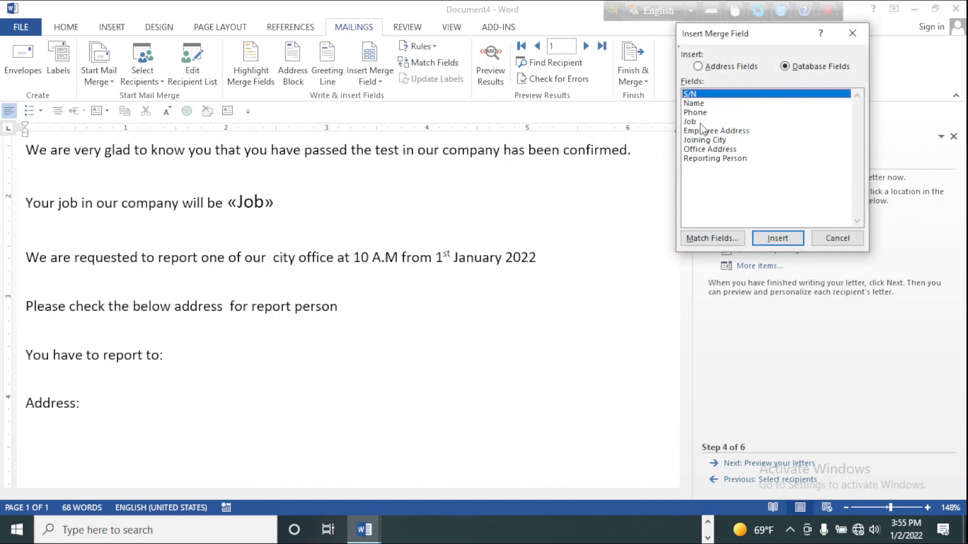
left_click(698, 123)
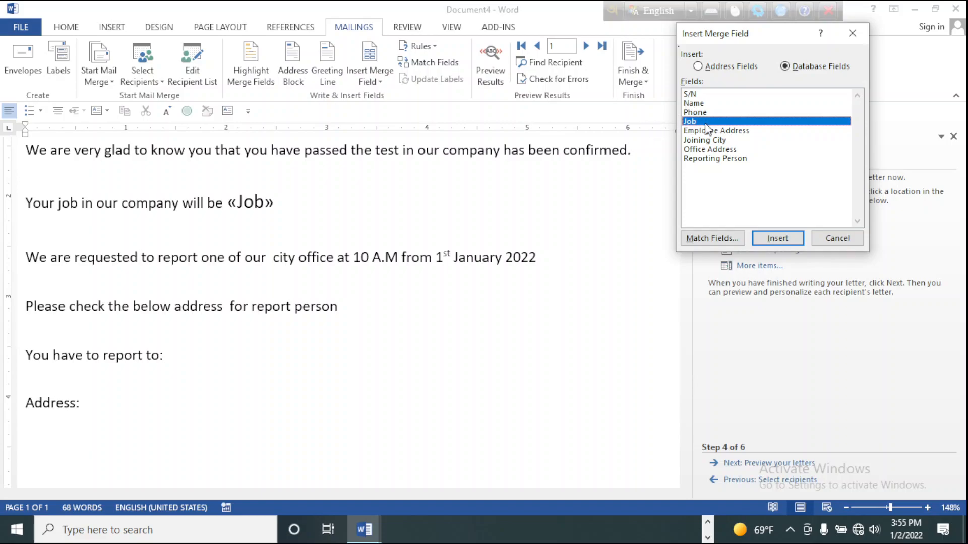
left_click(718, 140)
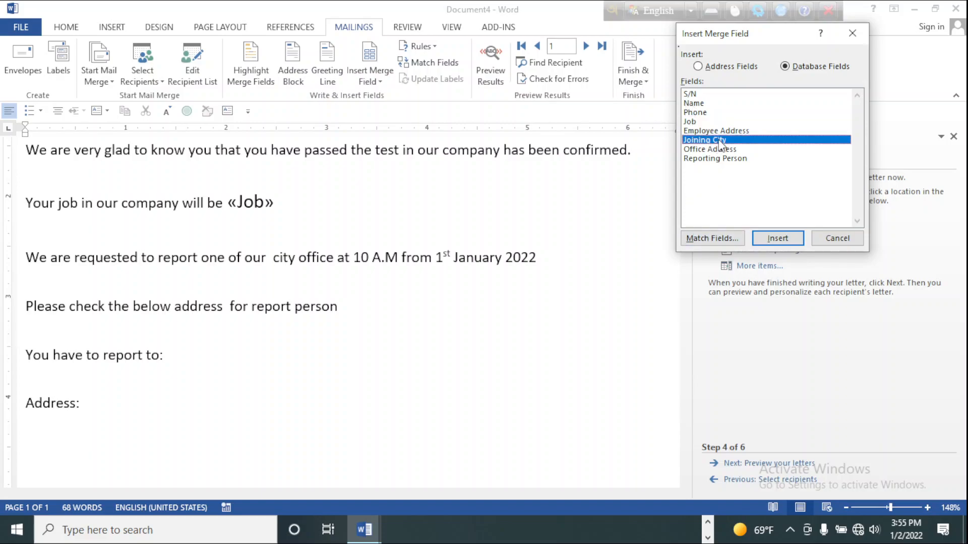
left_click(783, 240)
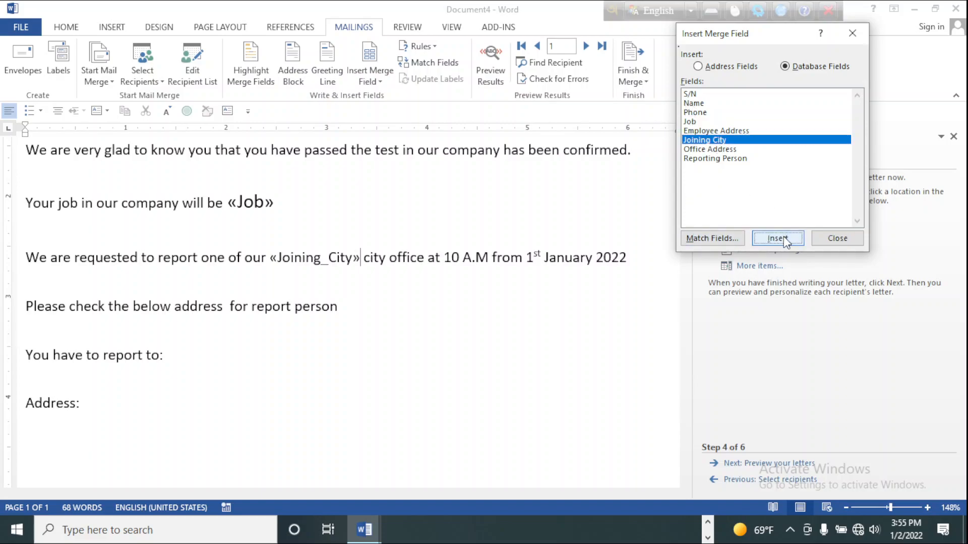
left_click(837, 239)
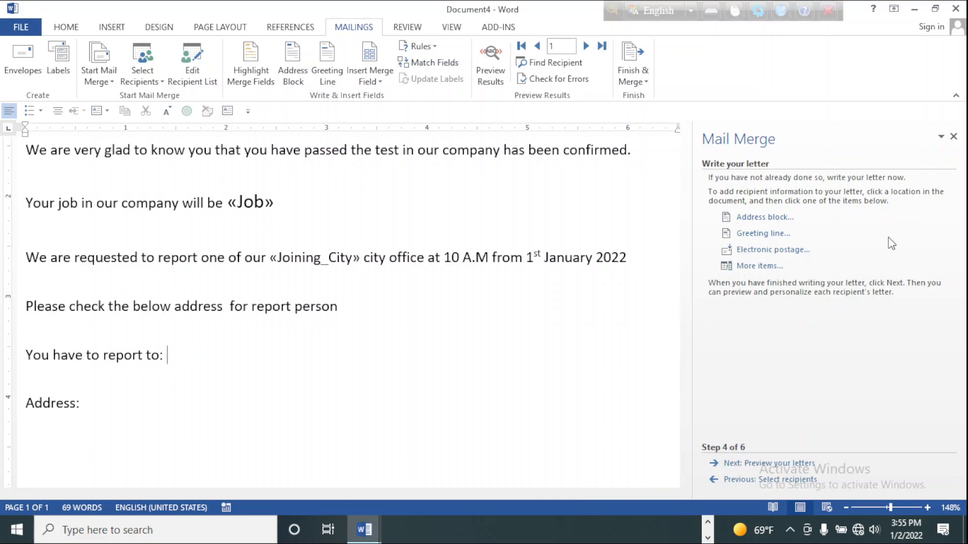
Step: Insert the Reporting Person merge field after "You have to report to:"
left_click(764, 267)
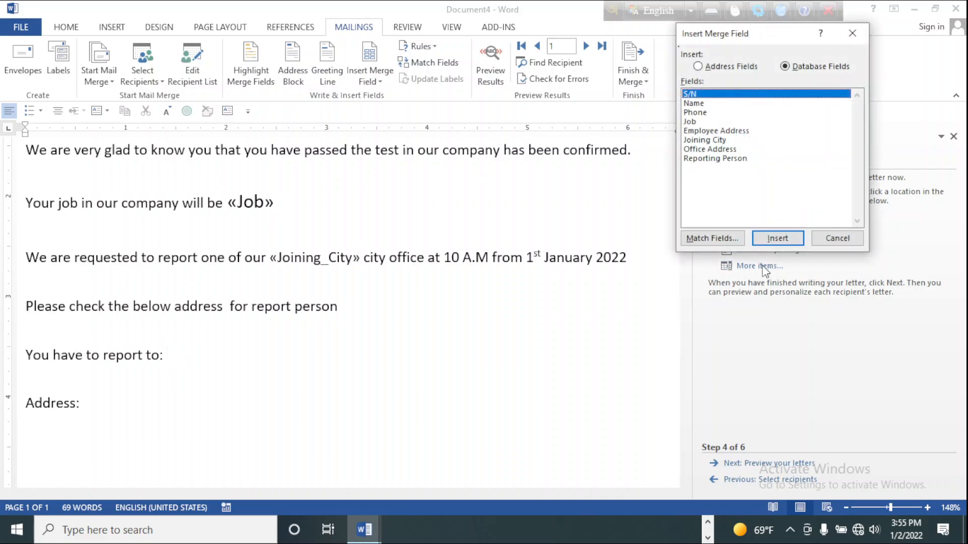
left_click(725, 159)
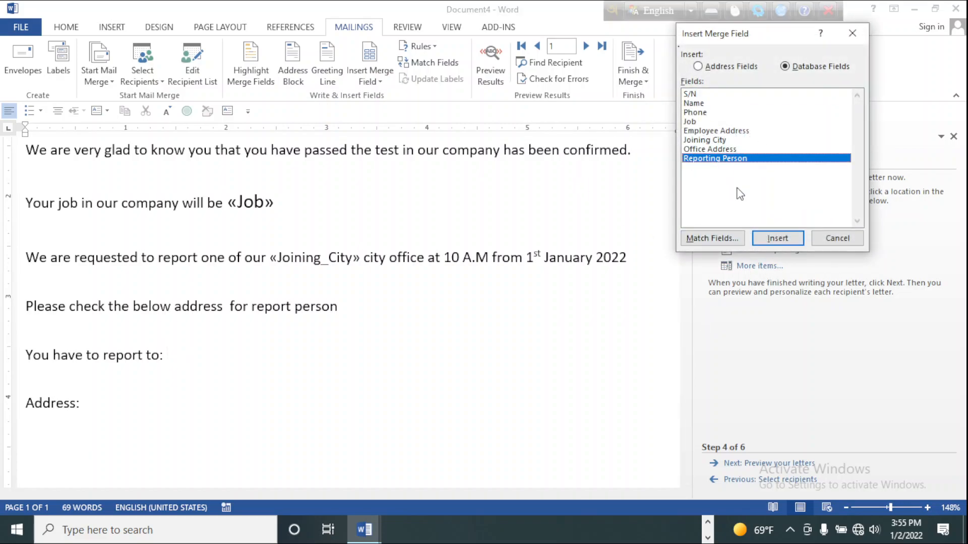
left_click(780, 240)
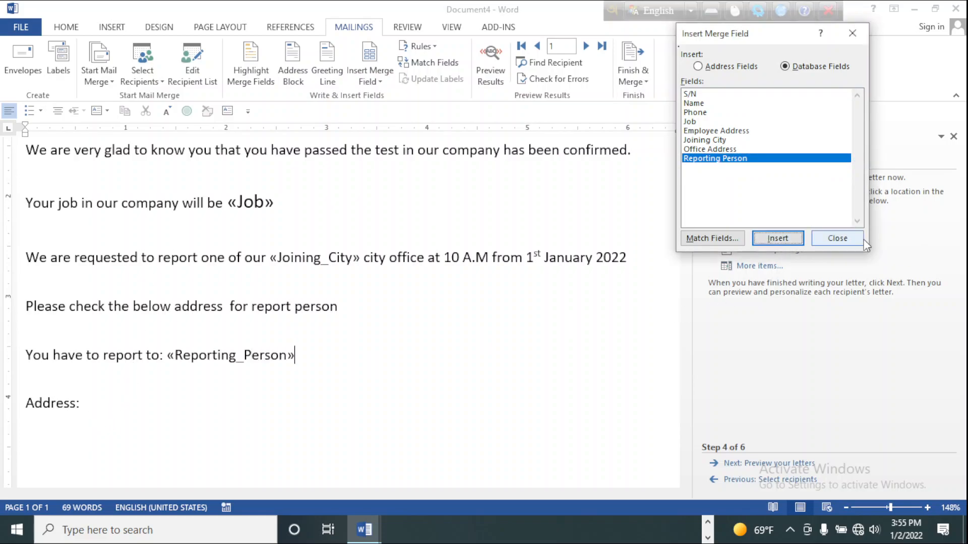
left_click(837, 238)
Step: Insert the Office Address merge field after "Address:" at the end of the letter
left_click(94, 404)
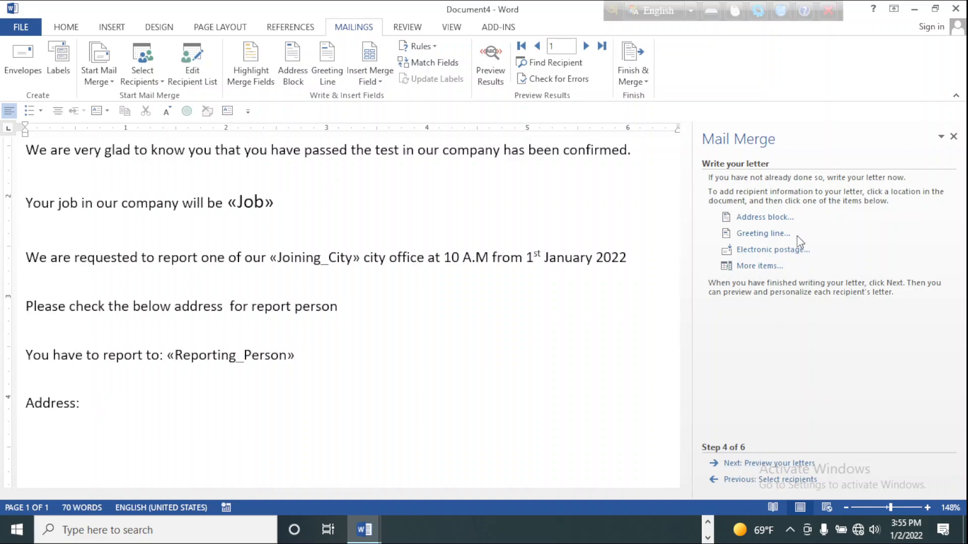
left_click(769, 267)
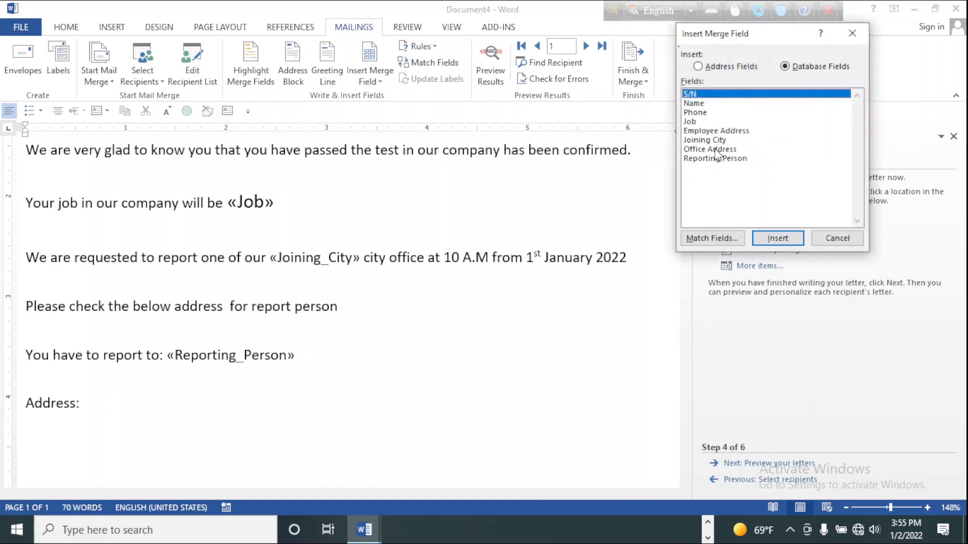
left_click(717, 149)
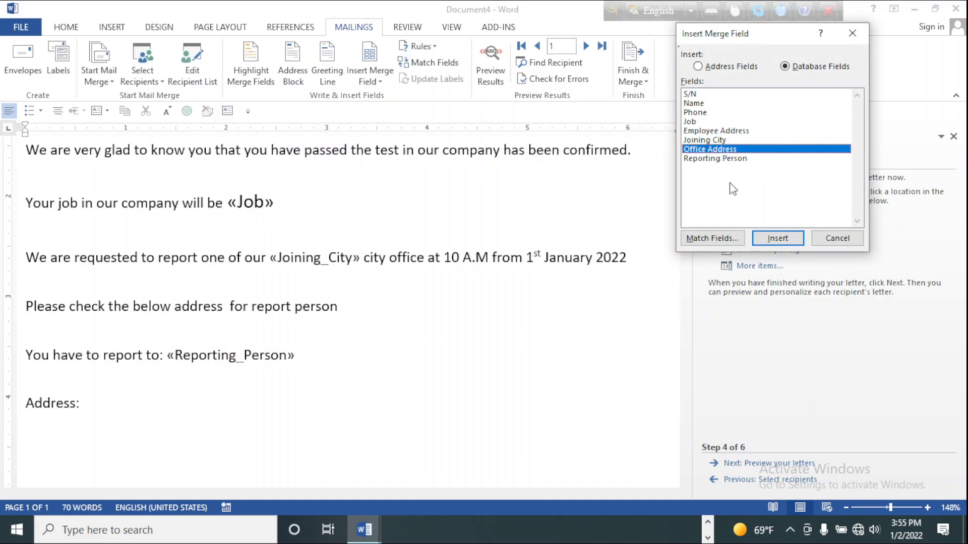
left_click(779, 241)
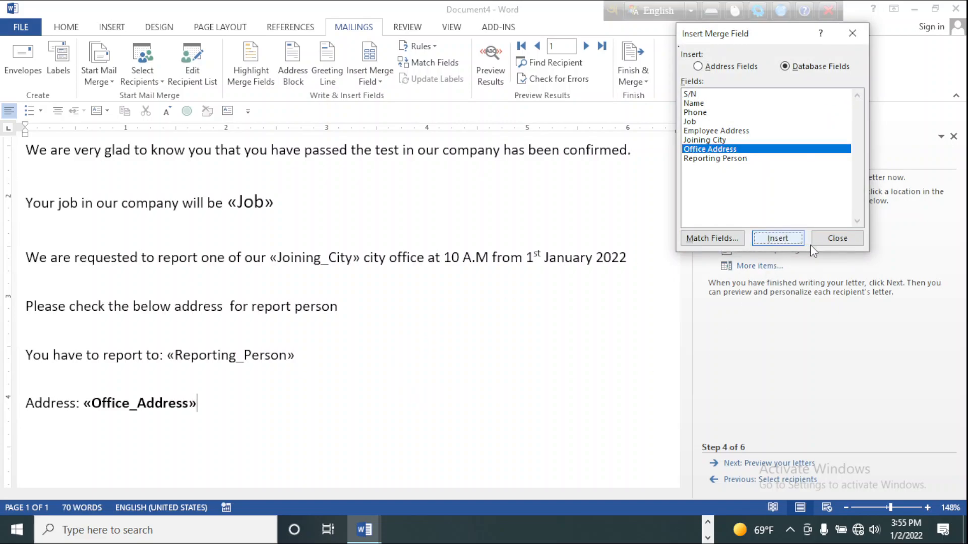
left_click(831, 238)
Step: Check the inserted fields throughout the letter and advance the wizard to Preview your letters
scroll(459, 371, "up", 4)
scroll(459, 372, "up", 1)
scroll(459, 371, "down", 5)
scroll(415, 346, "up", 7)
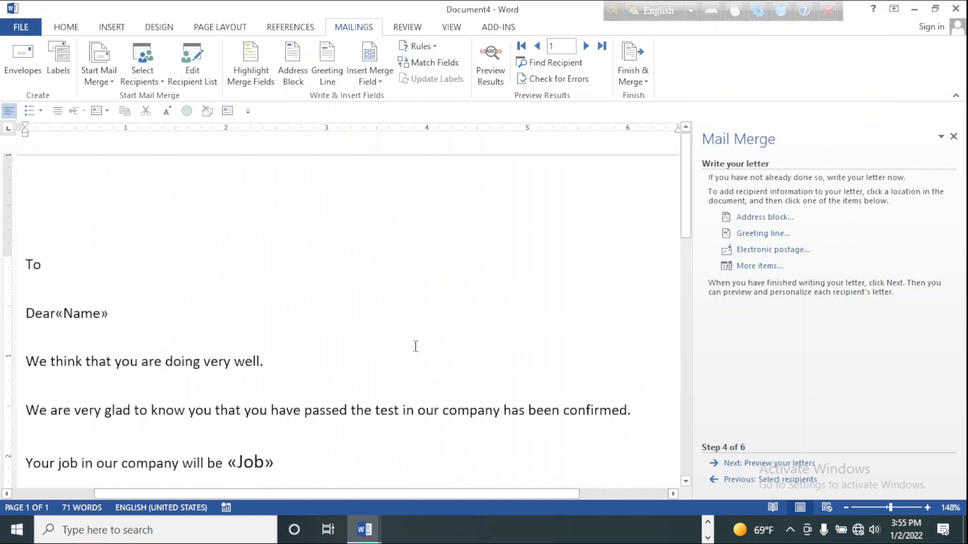
scroll(415, 346, "down", 5)
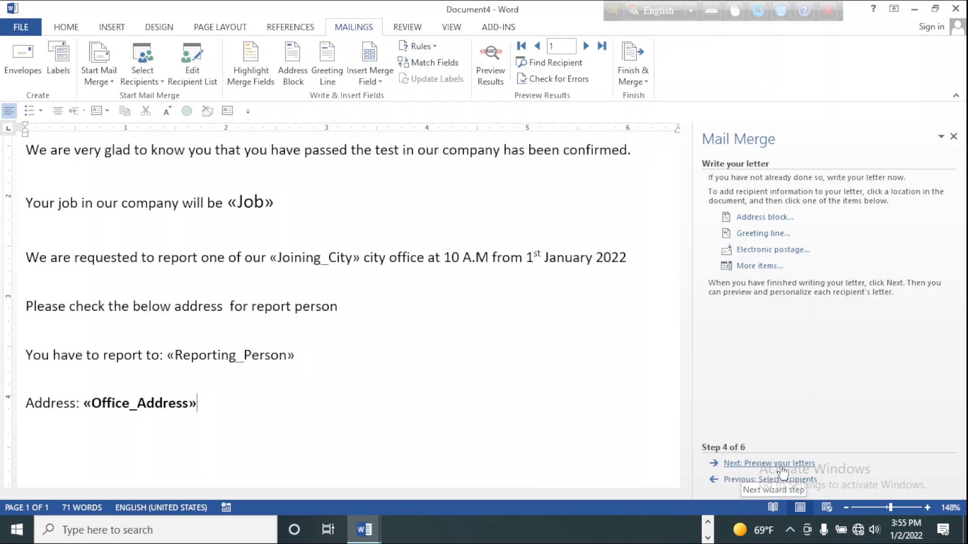
left_click(765, 464)
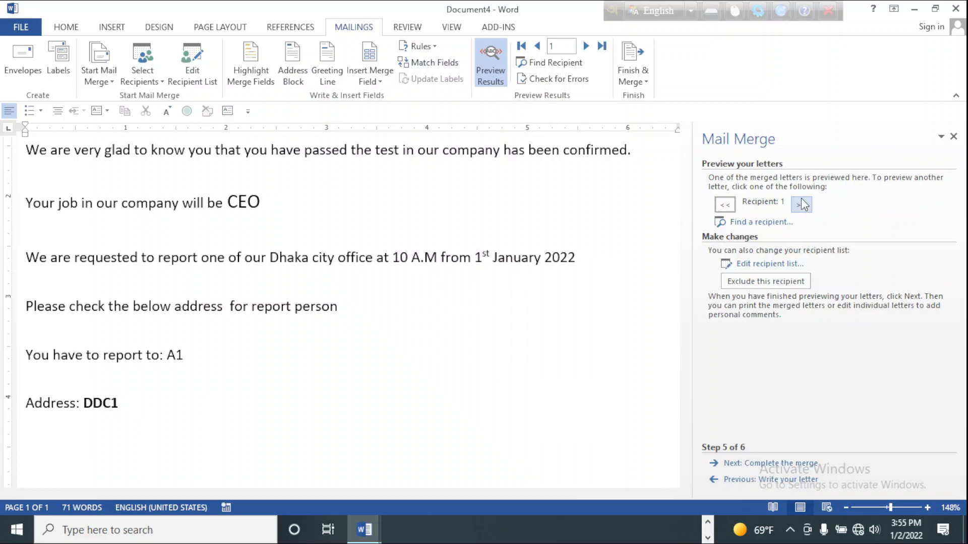
scroll(573, 300, "up", 5)
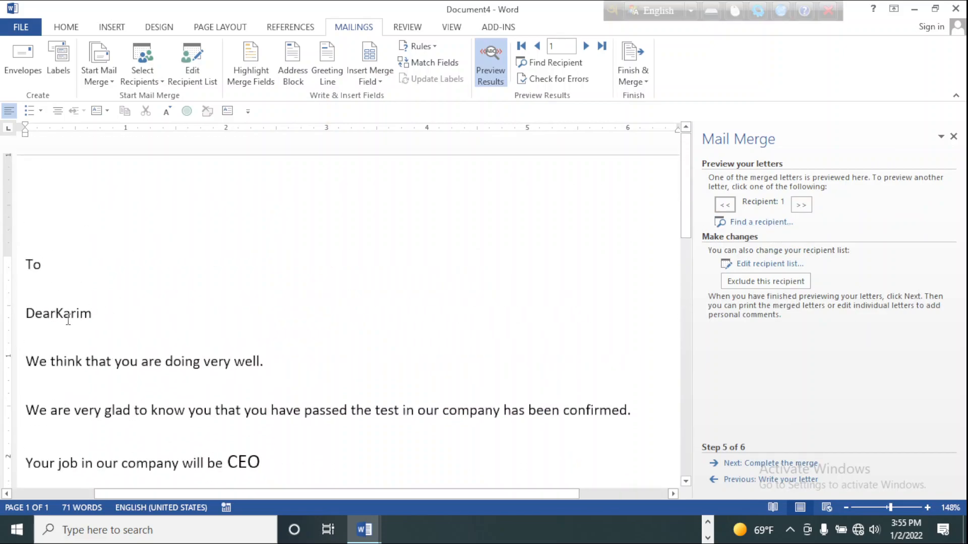
scroll(122, 311, "down", 3)
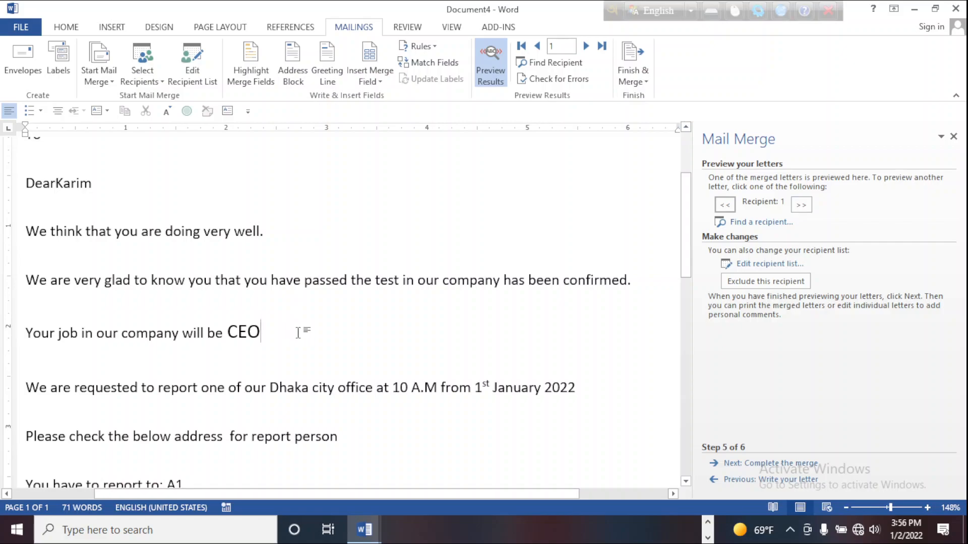
Step: Shrink the font of the whole letter by two size increments
key("ctrl+a")
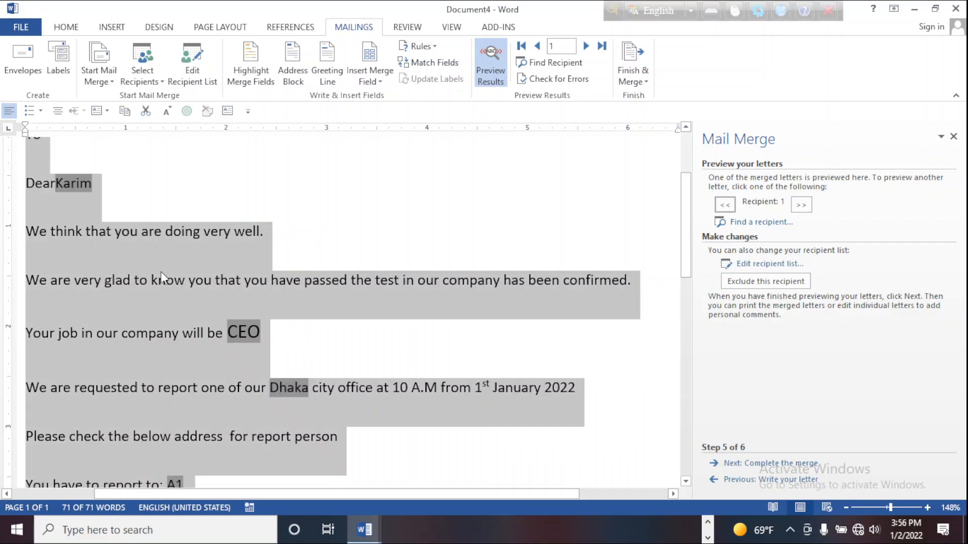
left_click(60, 28)
left_click(234, 54)
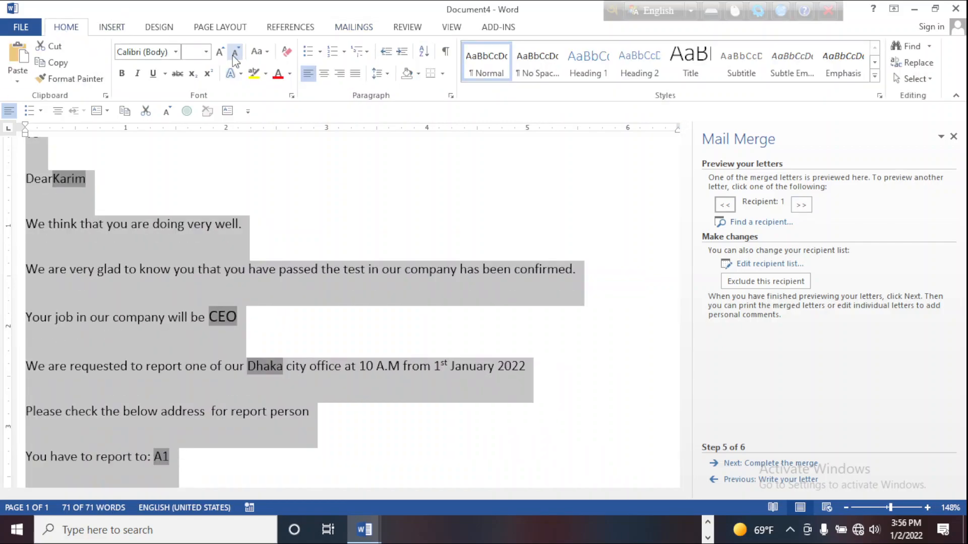
left_click(235, 54)
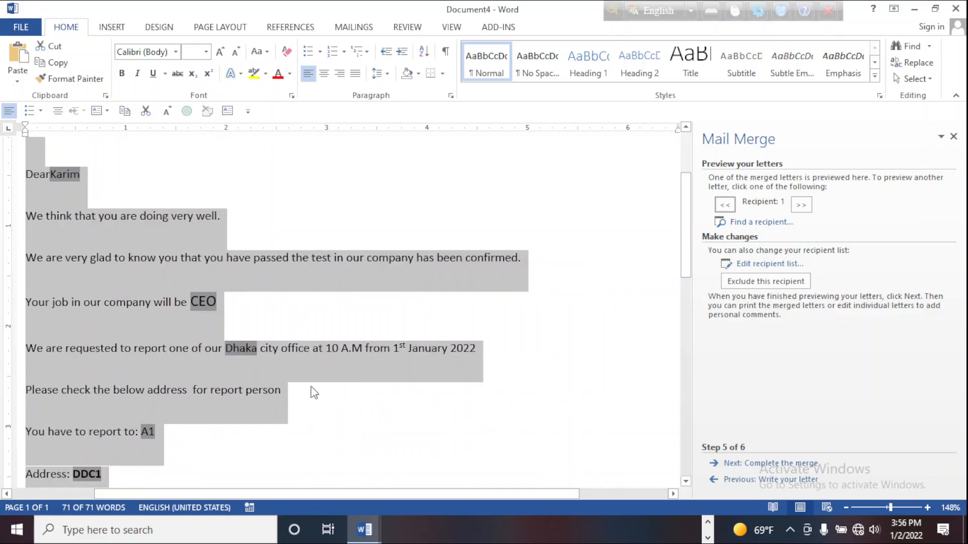
left_click(309, 438)
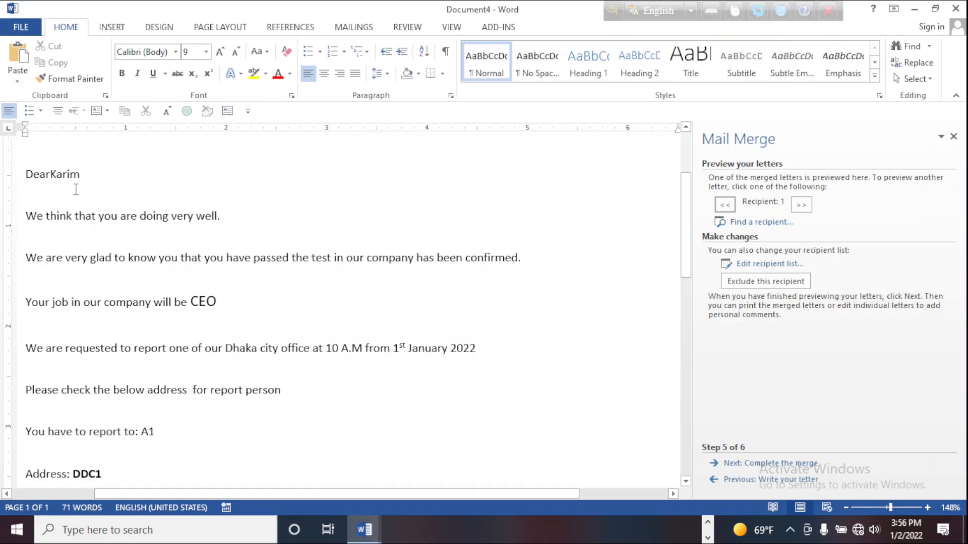
Step: Page forward through the merged letter previews from the first recipient to recipient 100
left_click(800, 204)
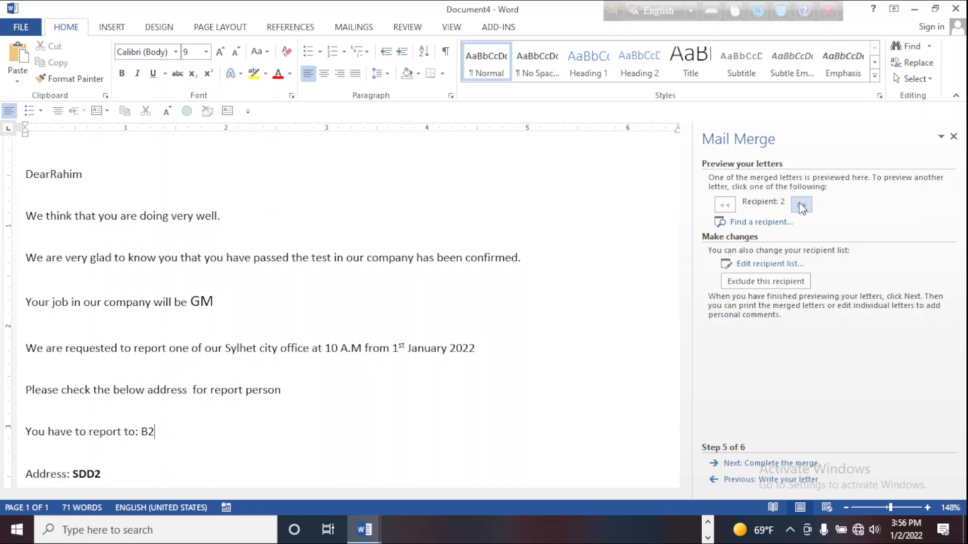
left_click(801, 205)
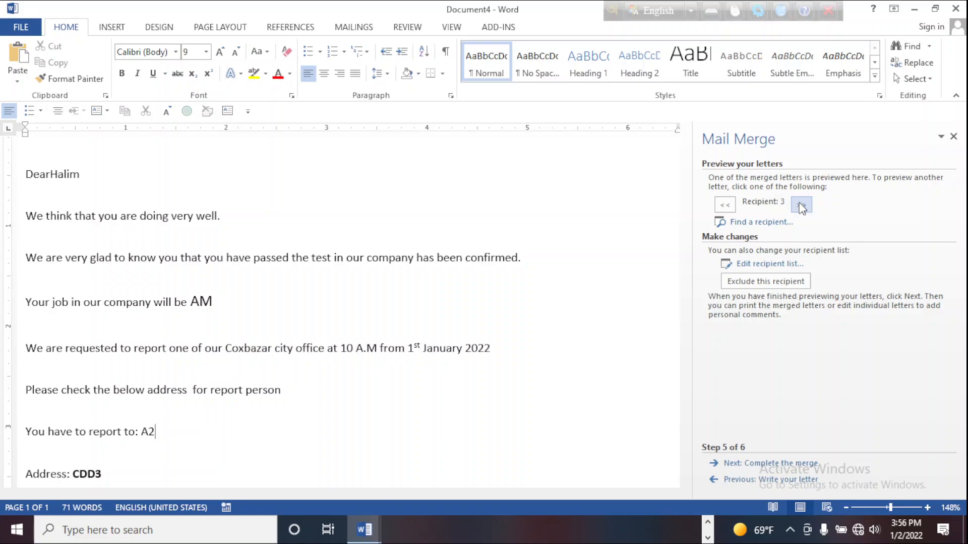
left_click(801, 205)
left_click(801, 205)
left_click(801, 205)
left_click(801, 205)
left_click(800, 206)
left_click(801, 205)
left_click(801, 205)
left_click(801, 206)
left_click(801, 205)
left_click(802, 205)
left_click(803, 205)
left_click(802, 206)
left_click(802, 205)
left_click(803, 205)
left_click(803, 205)
left_click(803, 205)
left_click(802, 205)
left_click(802, 205)
left_click(803, 205)
left_click(802, 205)
left_click(802, 205)
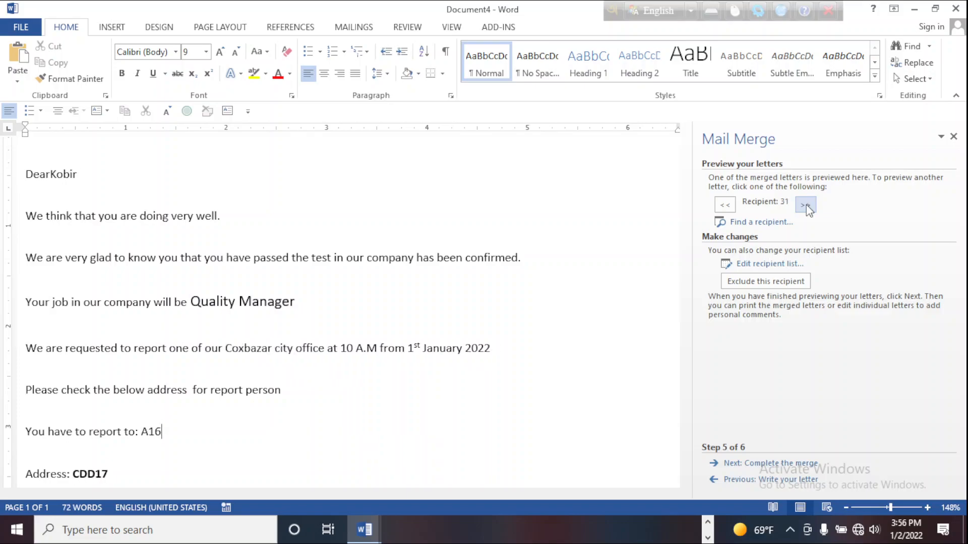
left_click(805, 205)
left_click(805, 205)
left_click(805, 205)
left_click(805, 205)
left_click(806, 205)
left_click(806, 205)
left_click(805, 205)
left_click(806, 205)
left_click(805, 206)
left_click(805, 205)
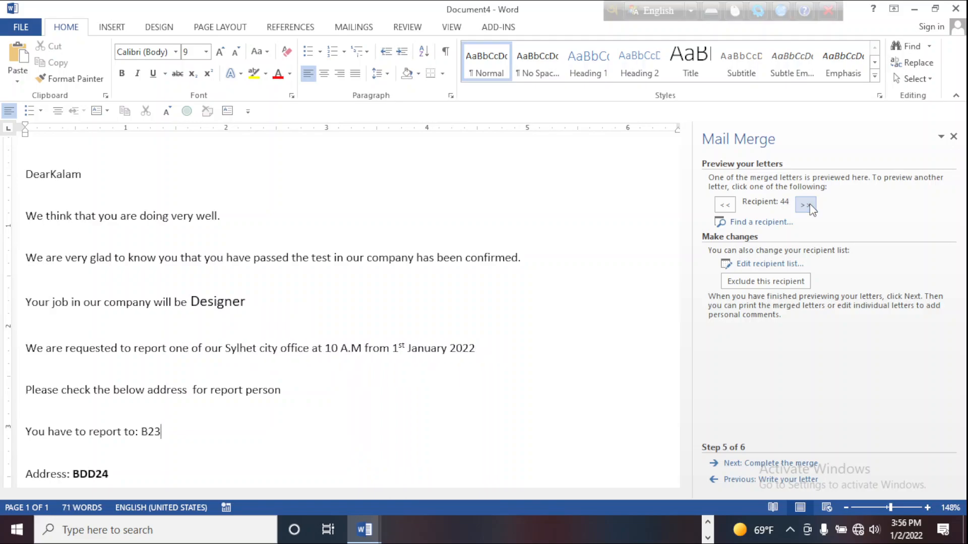
left_click(805, 205)
left_click(805, 205)
left_click(805, 205)
left_click(805, 205)
left_click(805, 205)
left_click(805, 206)
left_click(805, 205)
left_click(804, 205)
left_click(804, 205)
left_click(805, 205)
left_click(805, 205)
left_click(805, 205)
left_click(805, 205)
left_click(805, 205)
left_click(805, 205)
left_click(805, 205)
left_click(805, 205)
left_click(805, 206)
left_click(805, 205)
left_click(805, 206)
left_click(805, 205)
left_click(805, 205)
left_click(805, 205)
left_click(805, 205)
left_click(805, 205)
left_click(804, 205)
left_click(805, 205)
left_click(805, 206)
left_click(805, 205)
left_click(805, 206)
left_click(804, 205)
left_click(805, 205)
left_click(805, 205)
left_click(805, 205)
left_click(805, 205)
left_click(805, 205)
left_click(805, 206)
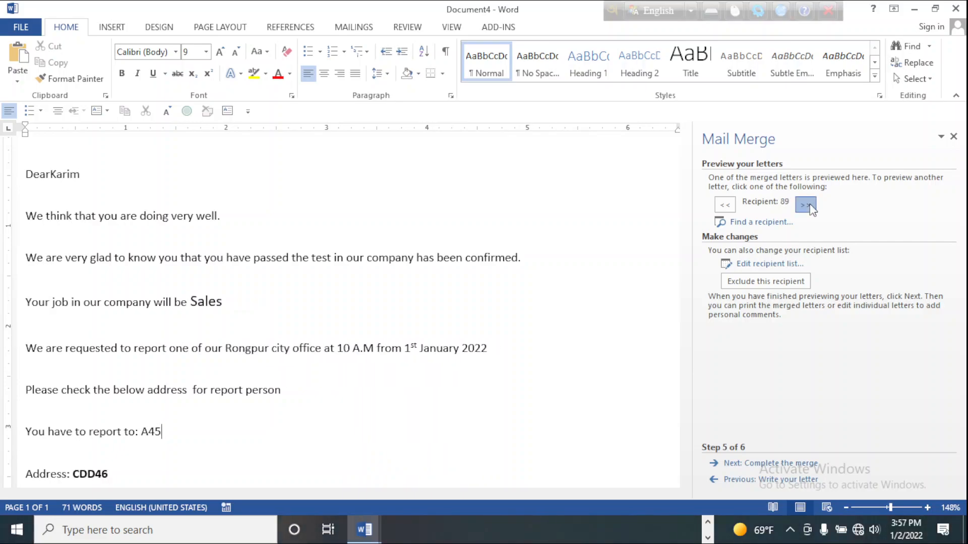
left_click(805, 206)
left_click(805, 205)
left_click(805, 205)
left_click(804, 205)
left_click(805, 205)
left_click(805, 205)
left_click(805, 205)
left_click(805, 205)
left_click(810, 205)
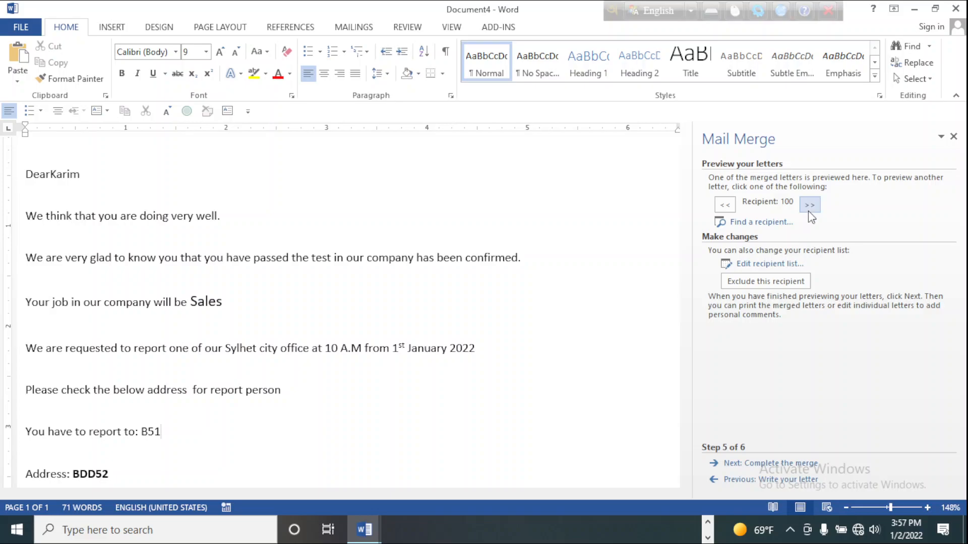
left_click(810, 205)
left_click(809, 206)
Step: Advance the wizard to Complete the merge and merge all records into a new document of individual letters
left_click(758, 463)
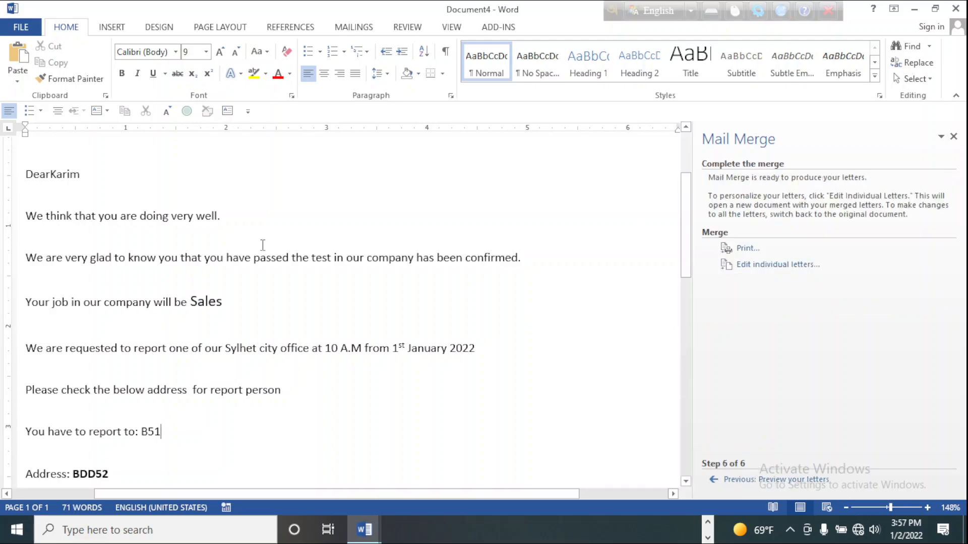
scroll(339, 362, "up", 3)
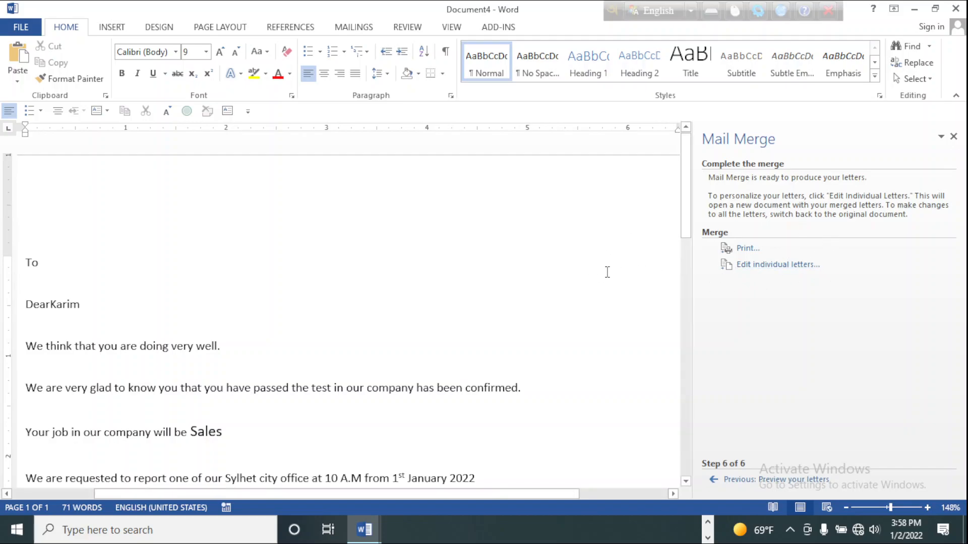
scroll(212, 319, "down", 10)
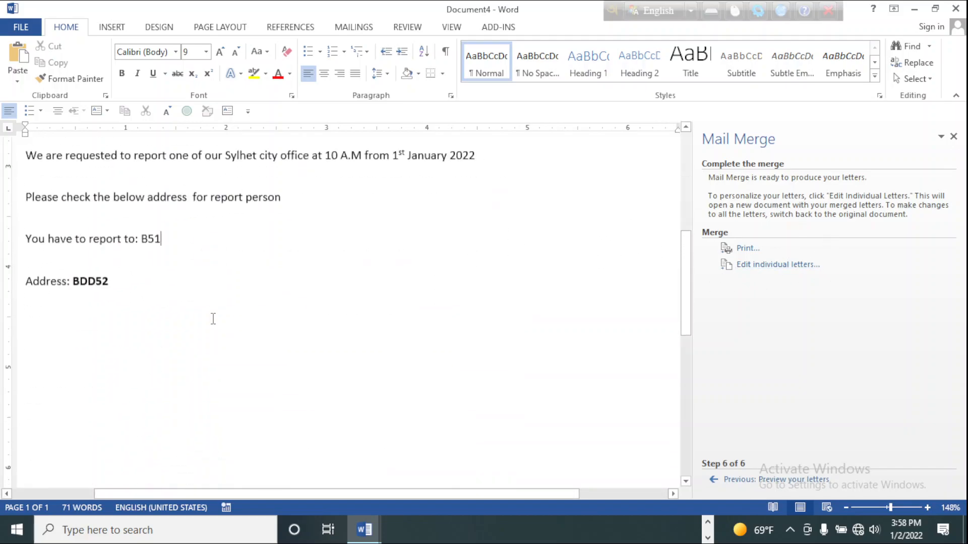
scroll(212, 320, "up", 10)
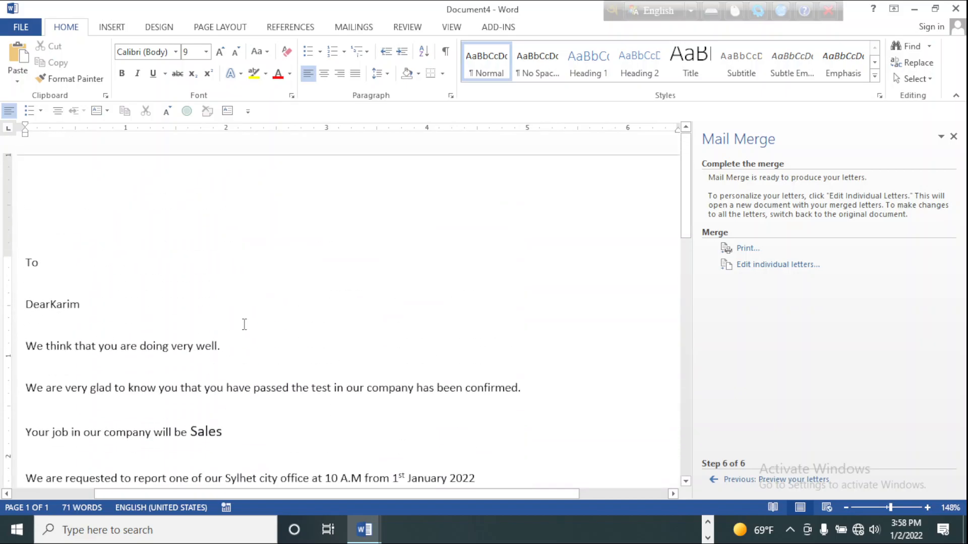
scroll(368, 352, "down", 6)
scroll(368, 339, "up", 6)
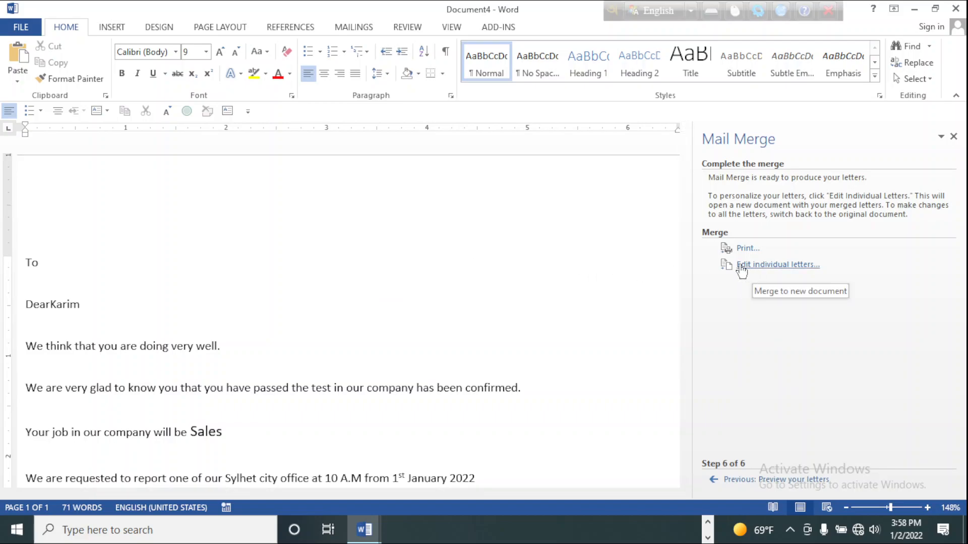
left_click(770, 267)
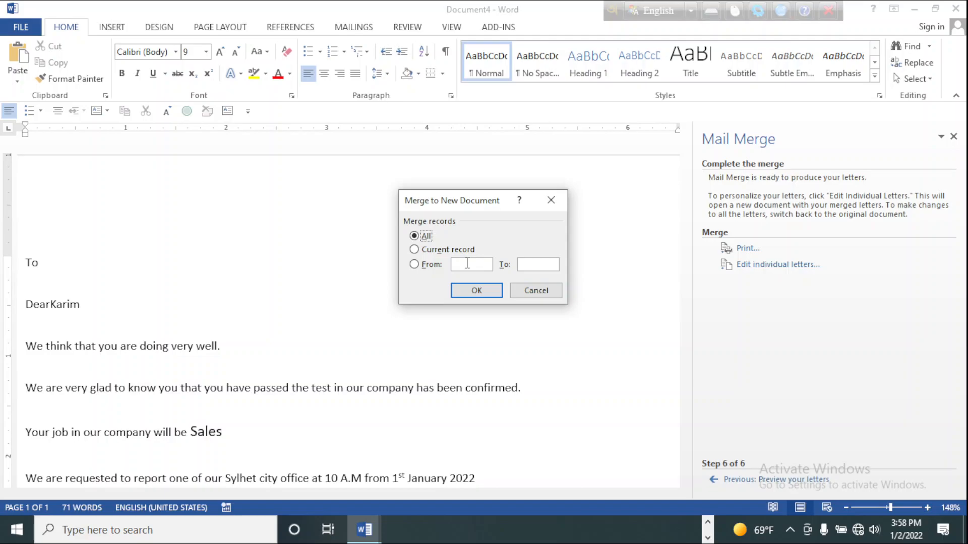
left_click(475, 291)
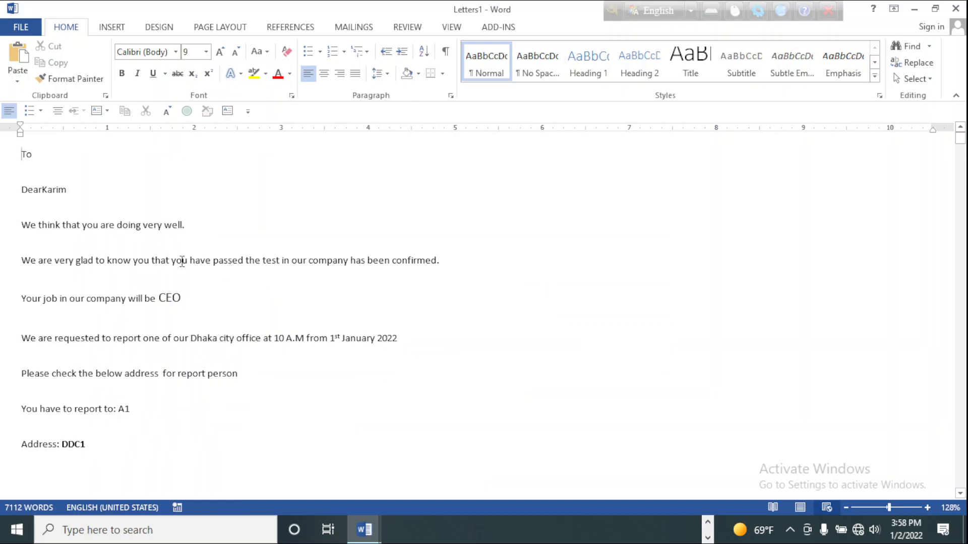
Step: Look through the merged letters in Letters1, checking each recipient's name, job, city and office address, and return to the first letter
scroll(577, 341, "down", 6)
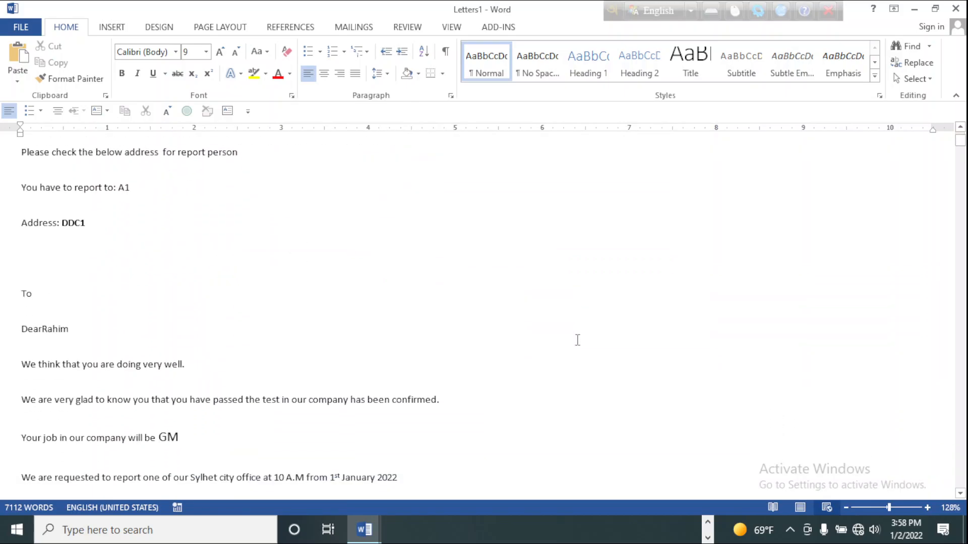
scroll(577, 341, "down", 18)
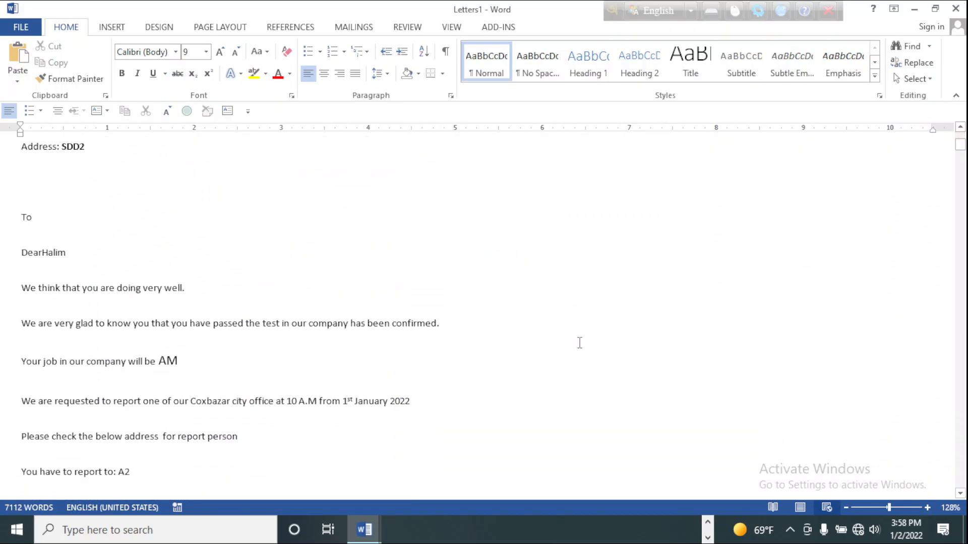
scroll(579, 343, "down", 20)
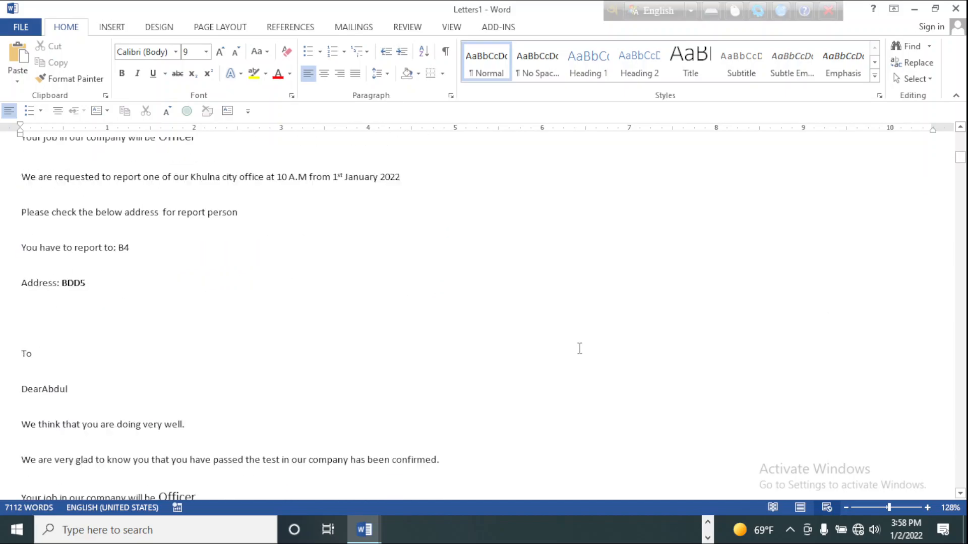
scroll(580, 354, "down", 20)
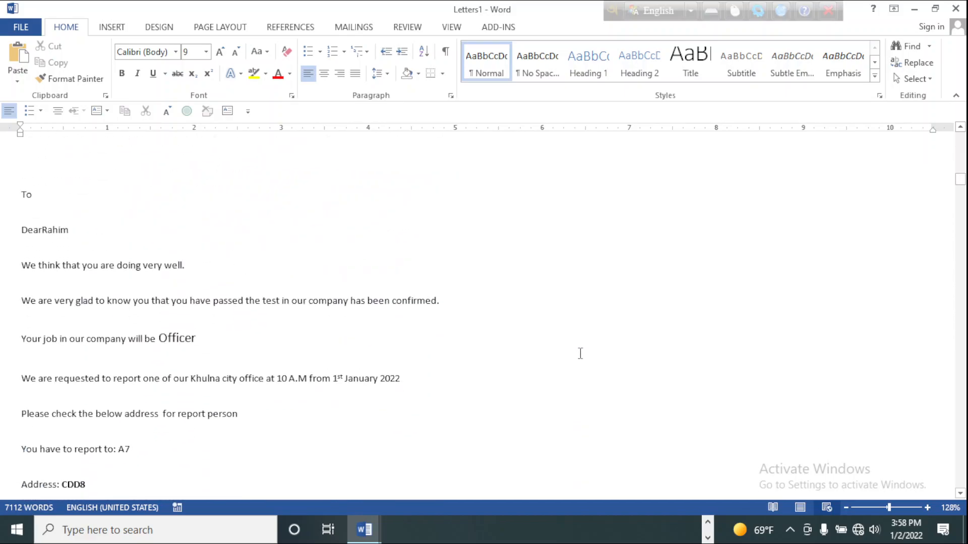
scroll(580, 359, "down", 20)
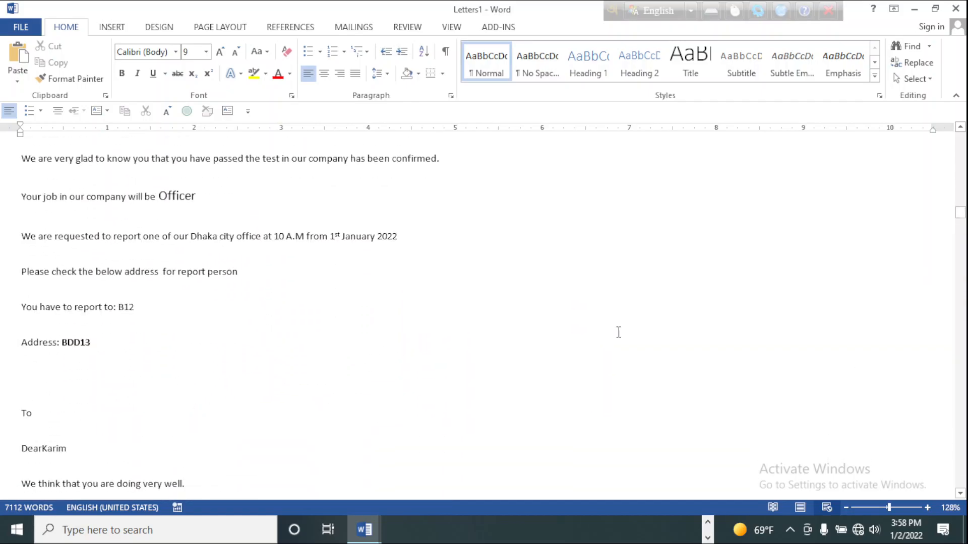
scroll(738, 353, "down", 20)
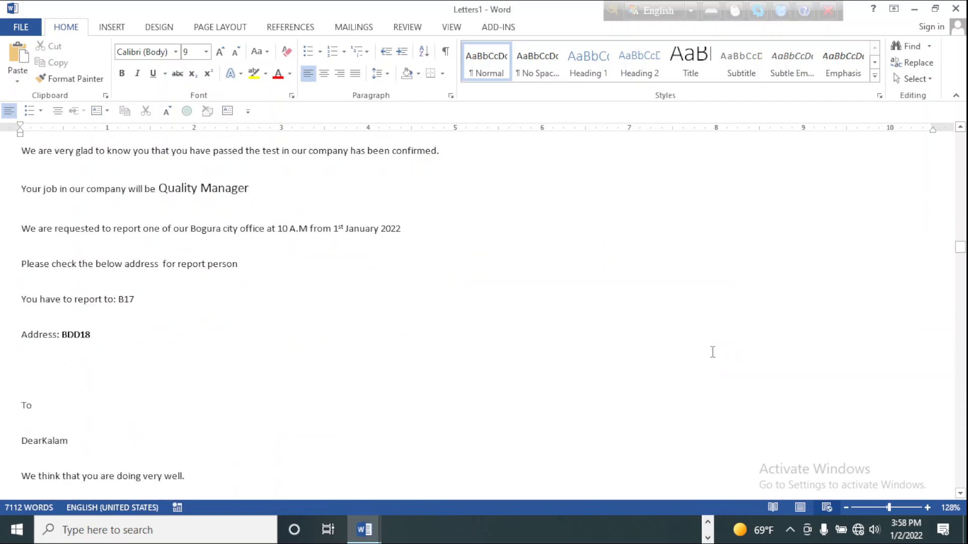
scroll(684, 367, "down", 20)
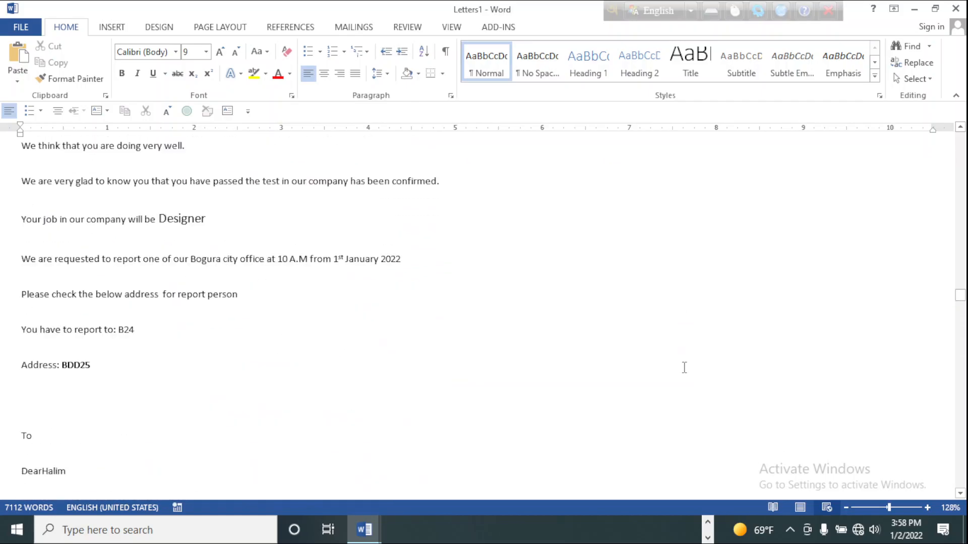
scroll(654, 378, "down", 10)
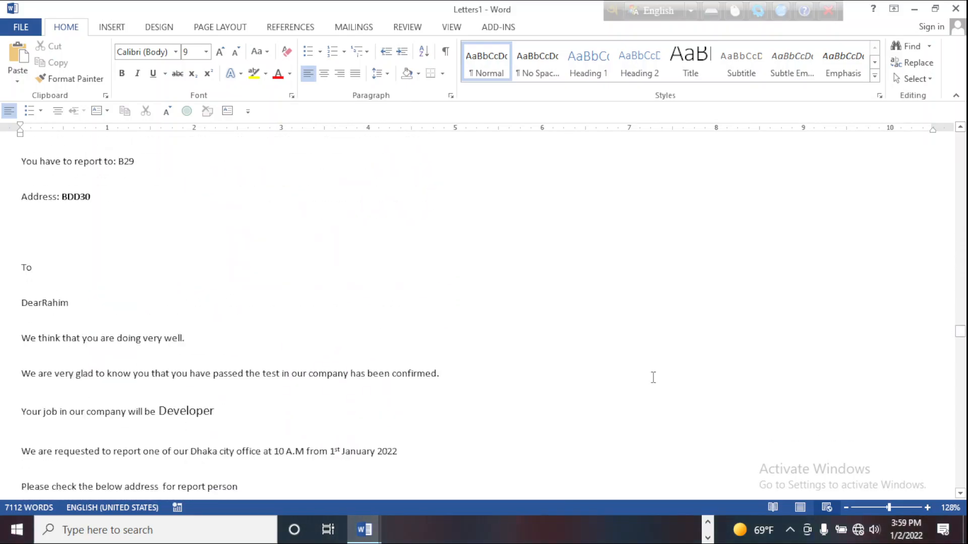
scroll(630, 351, "down", 20)
scroll(641, 347, "up", 20)
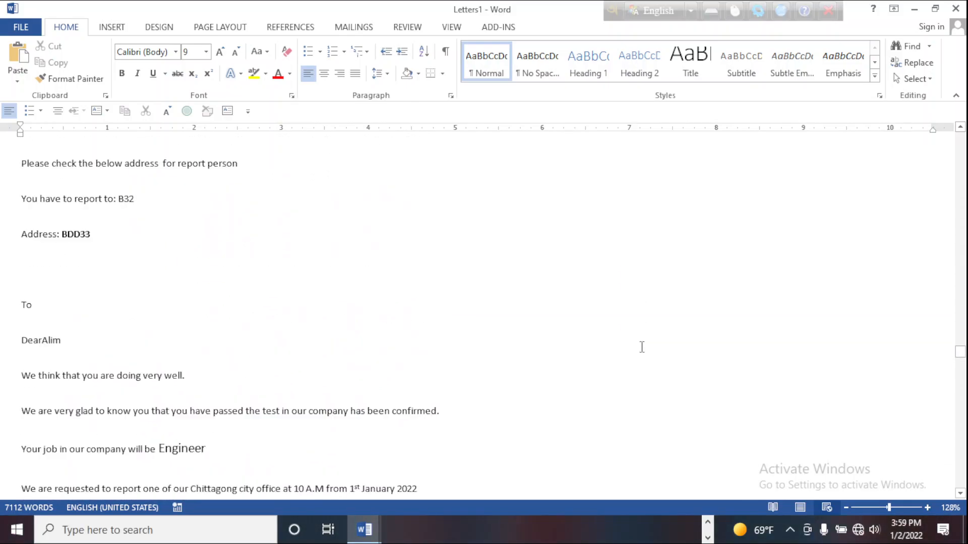
scroll(642, 347, "up", 20)
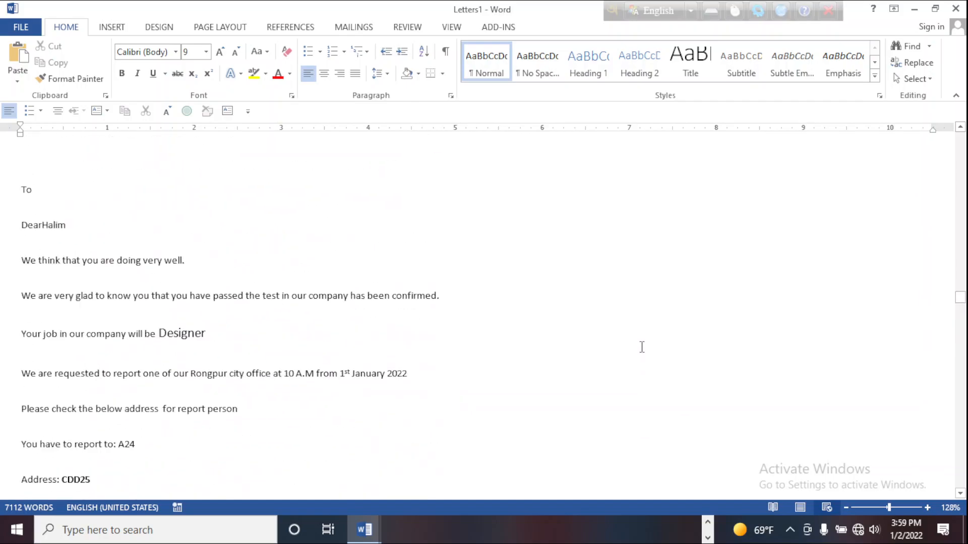
scroll(610, 385, "up", 20)
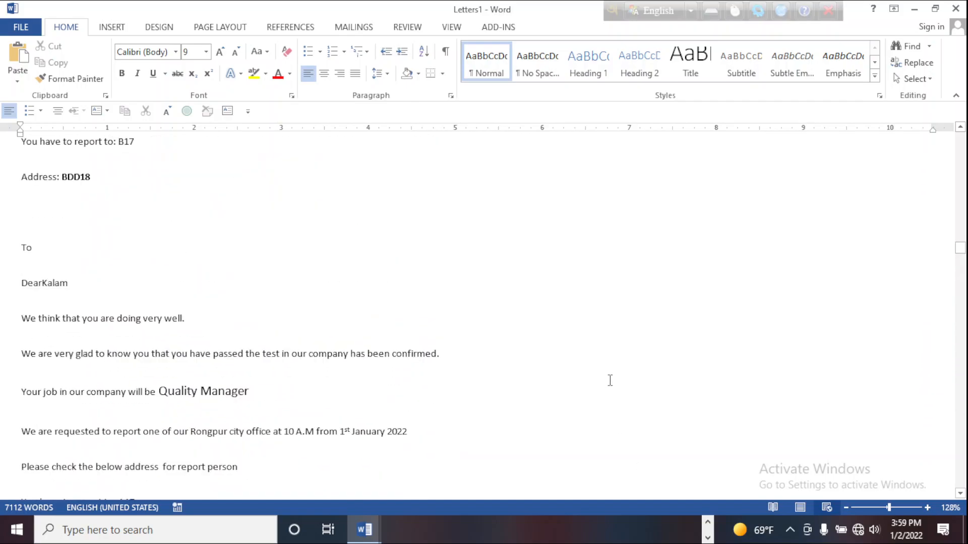
scroll(610, 379, "up", 20)
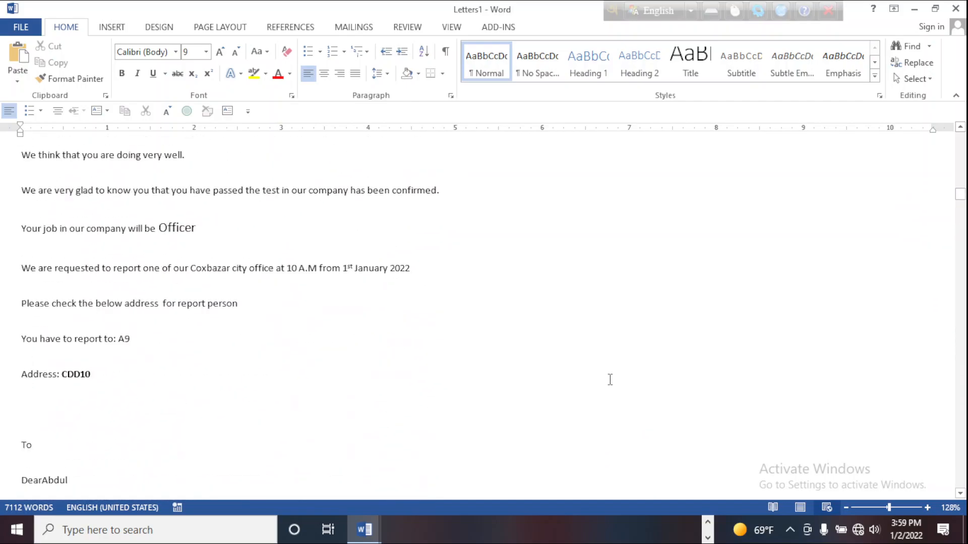
scroll(610, 379, "up", 20)
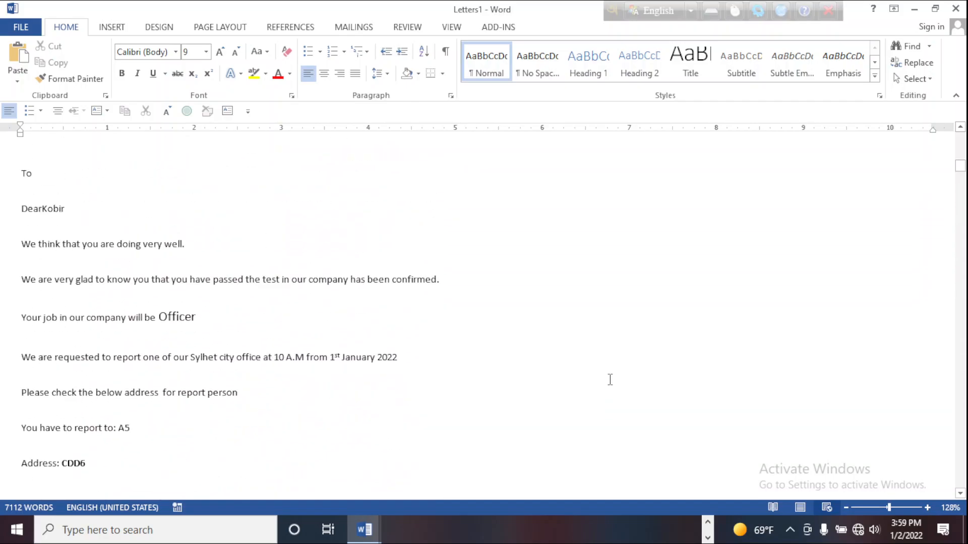
scroll(612, 286, "up", 15)
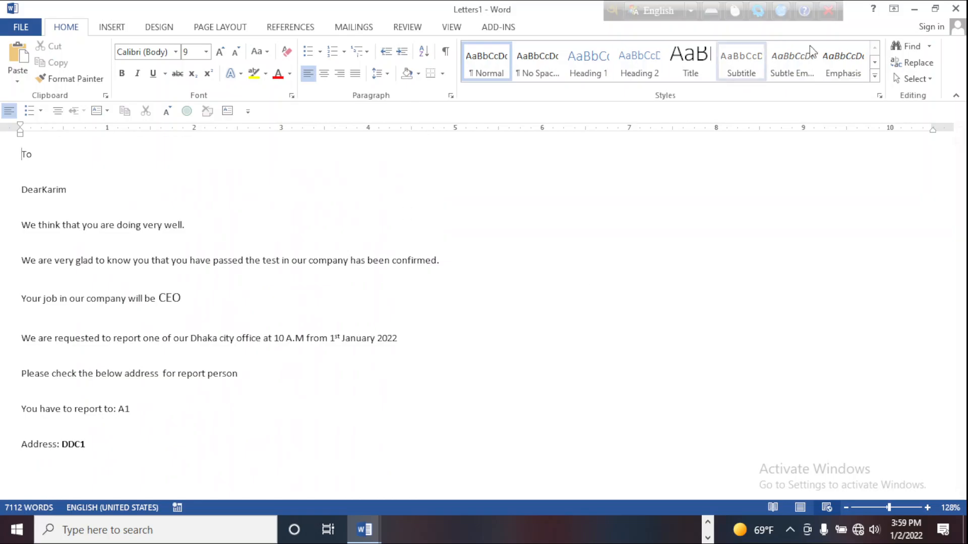
Step: Minimize the merged letters, the other open Word documents and the Office folder window to reach the desktop
left_click(916, 11)
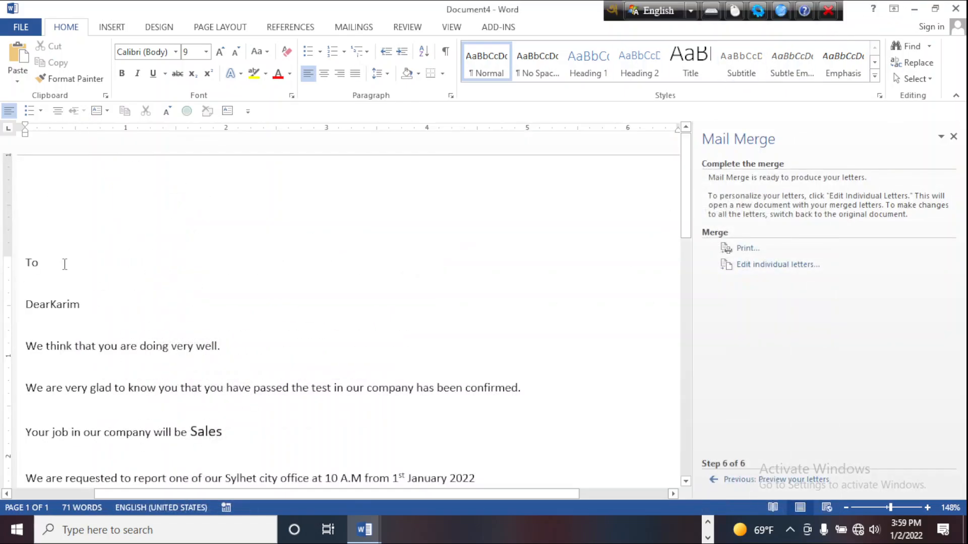
left_click(916, 11)
left_click(914, 11)
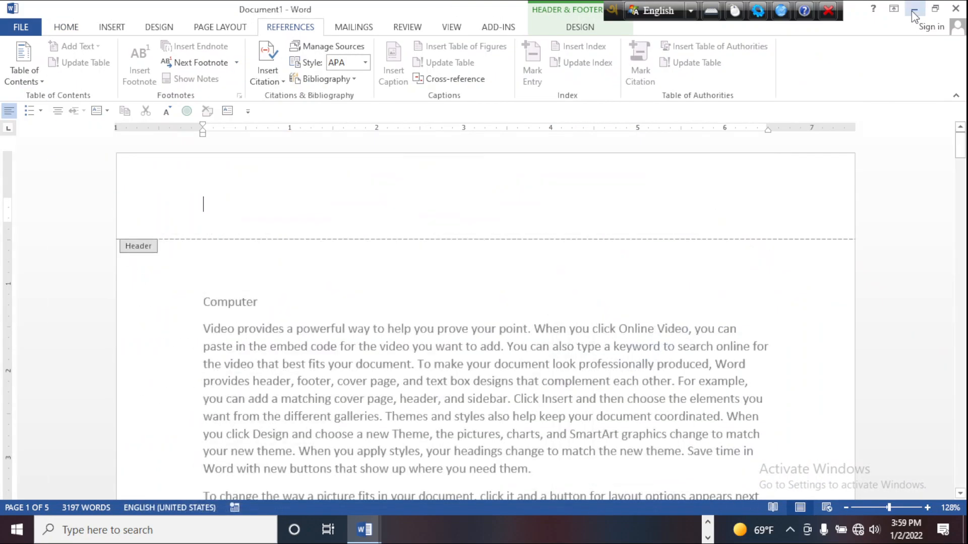
left_click(914, 9)
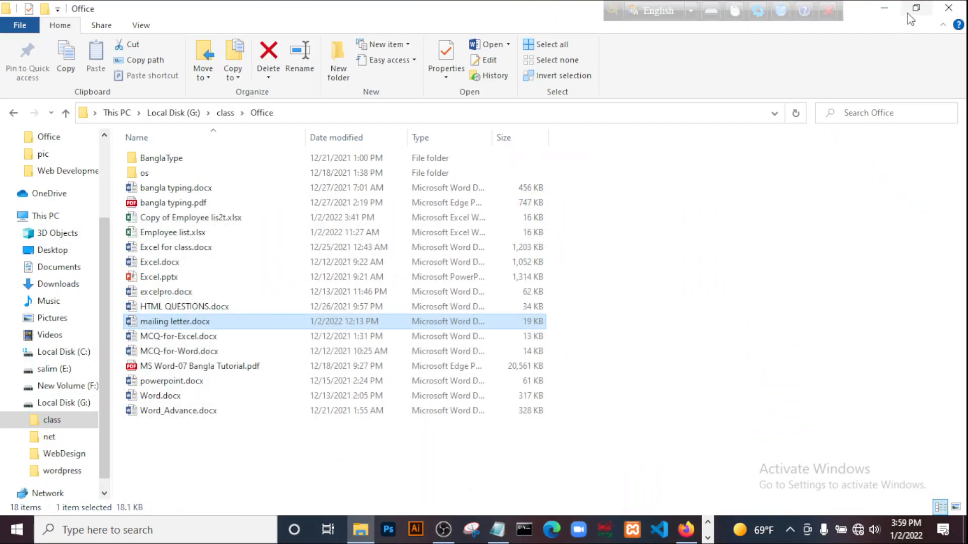
left_click(883, 11)
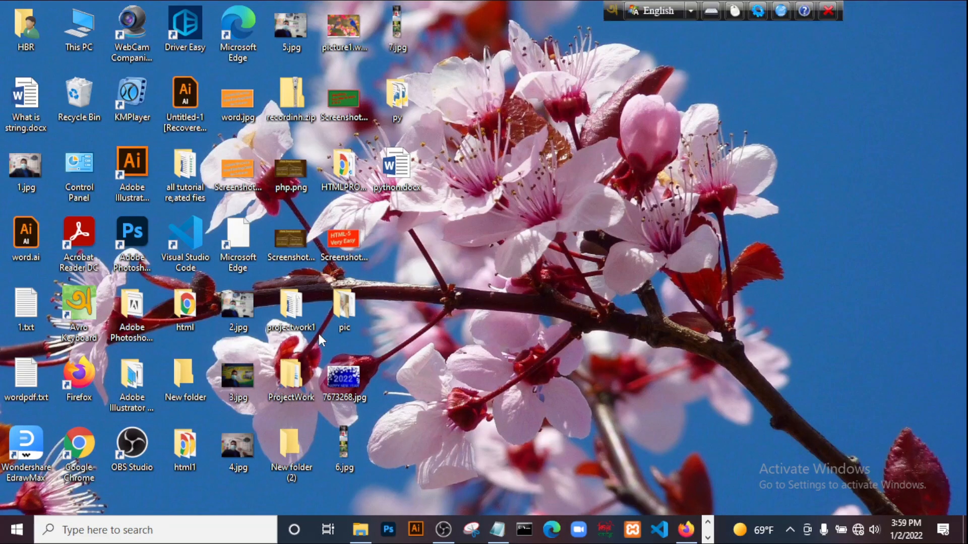
Step: Open Employee list.xlsx from the class\Office folder on Local Disk (G:) as read-only in Excel
key("super+e")
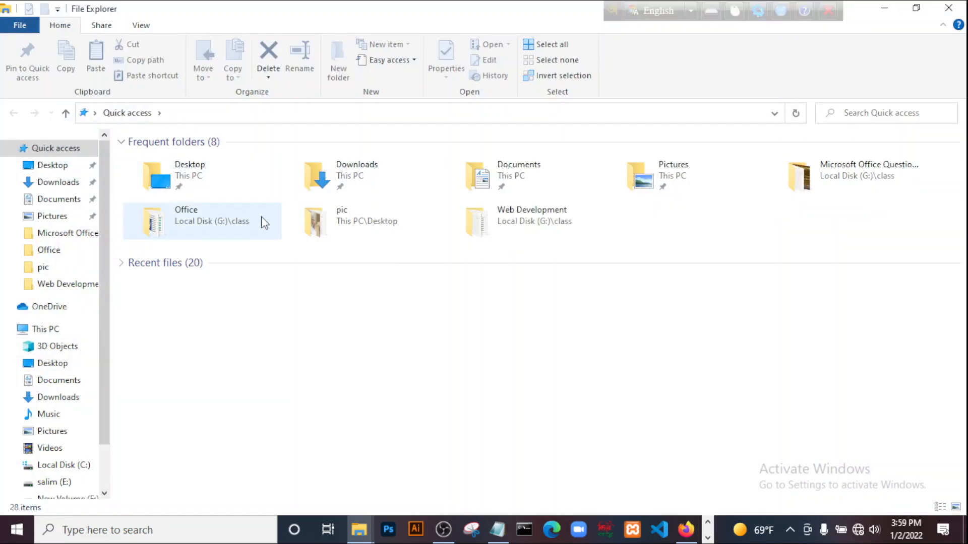
scroll(107, 340, "down", 2)
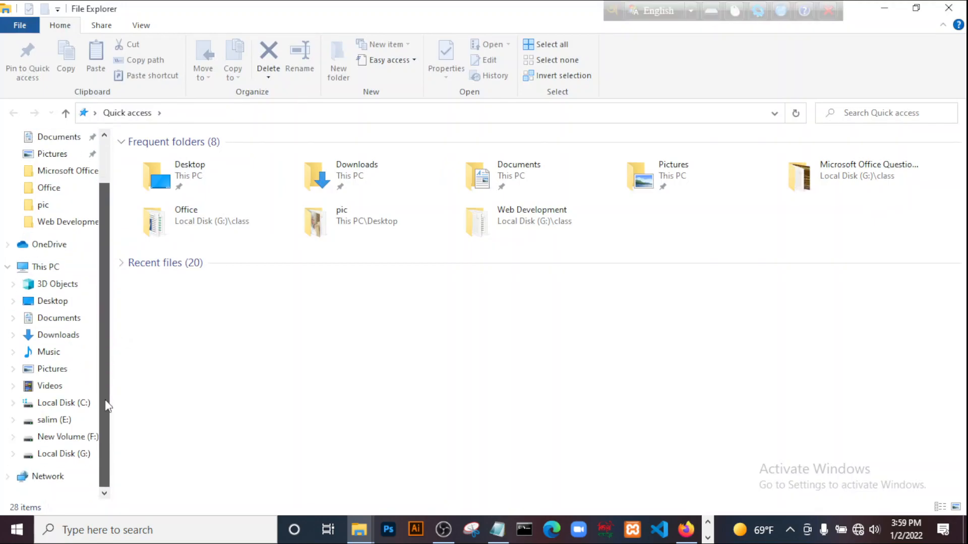
left_click(68, 458)
double_click(158, 188)
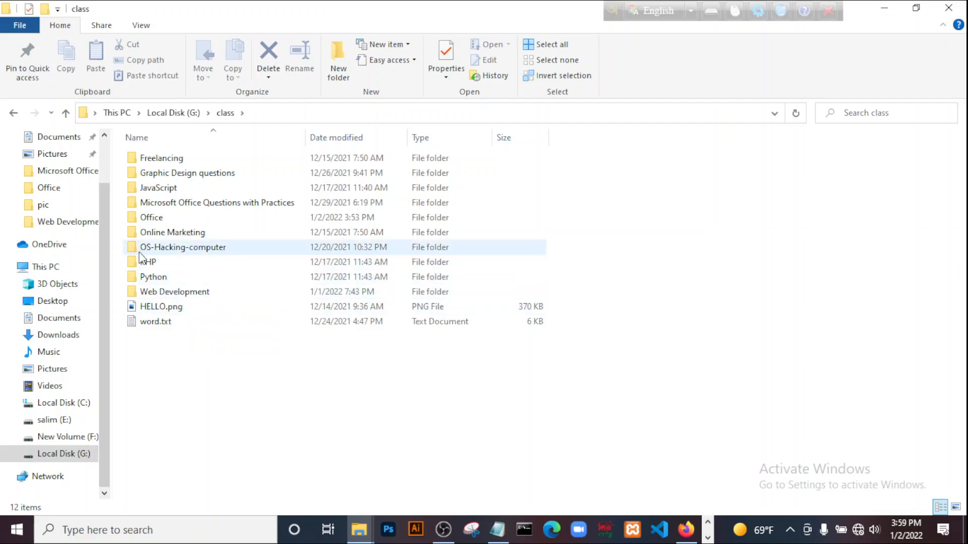
double_click(151, 217)
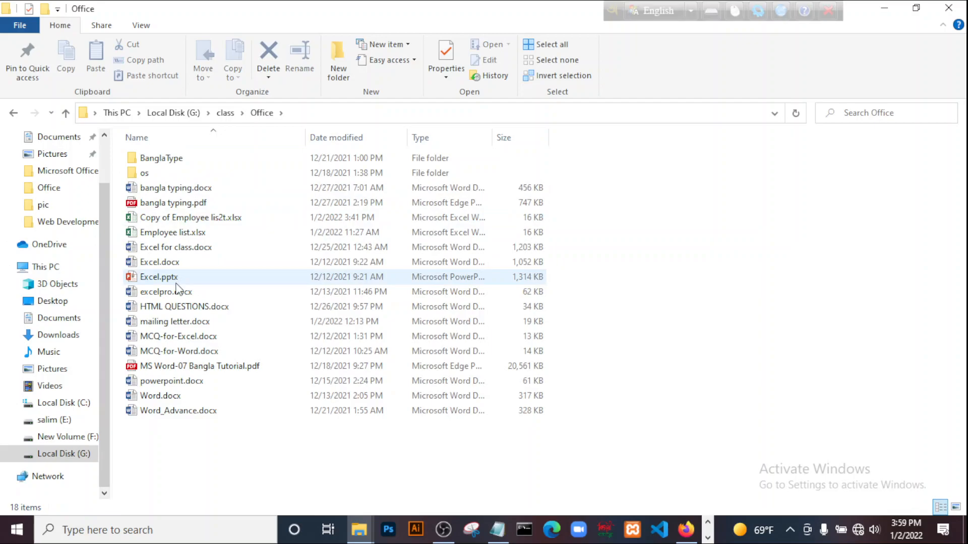
left_click(174, 235)
double_click(174, 235)
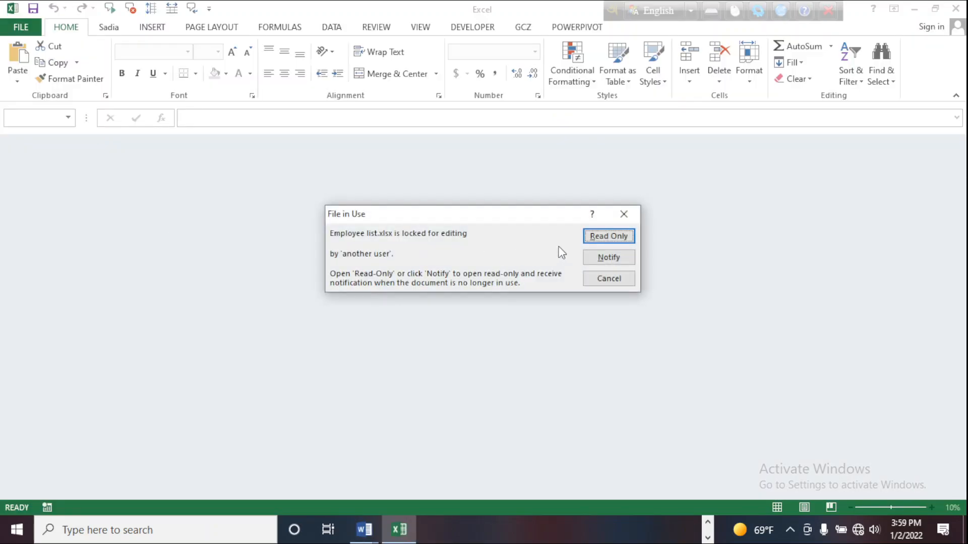
left_click(610, 236)
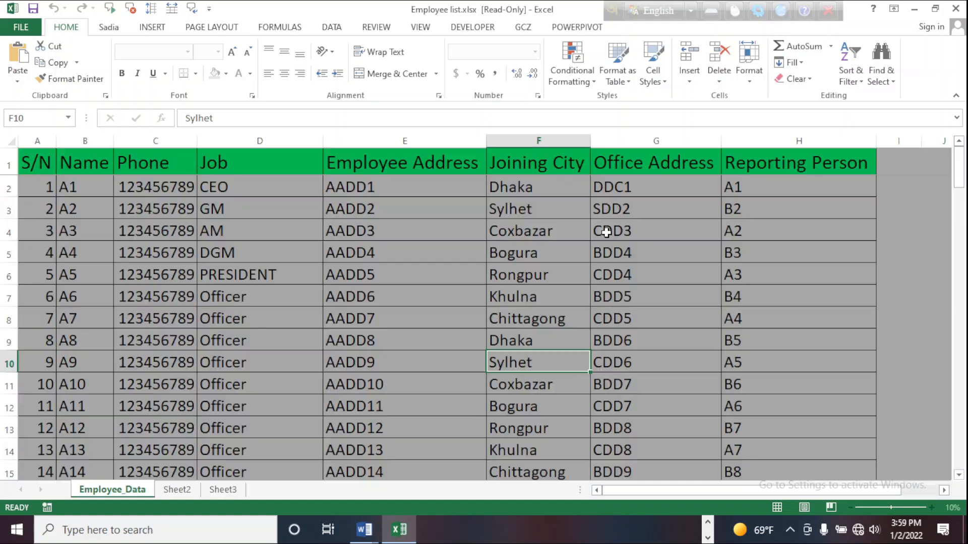
Step: Examine the employee records on the Employee_Data sheet from the first row to the end of the list, column by column
left_click(51, 187)
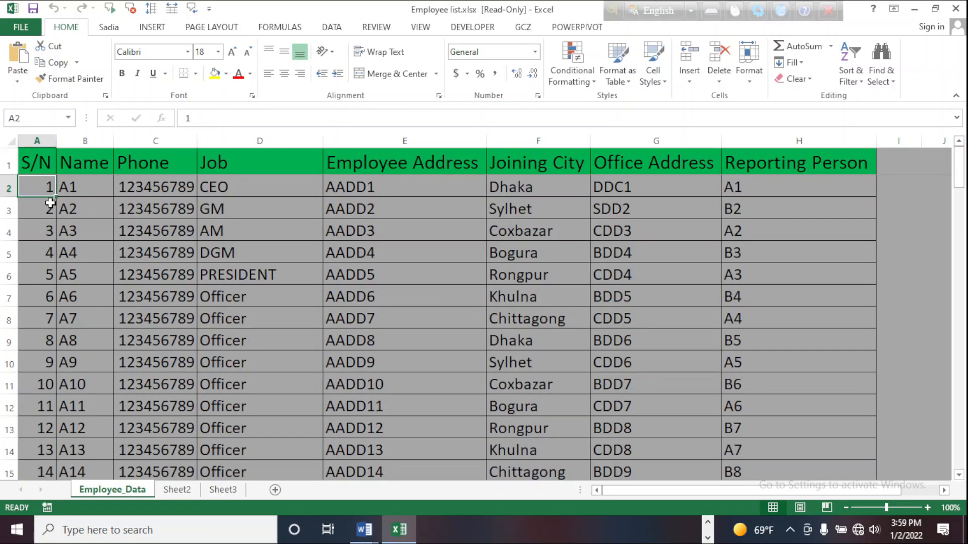
scroll(59, 202, "down", 20)
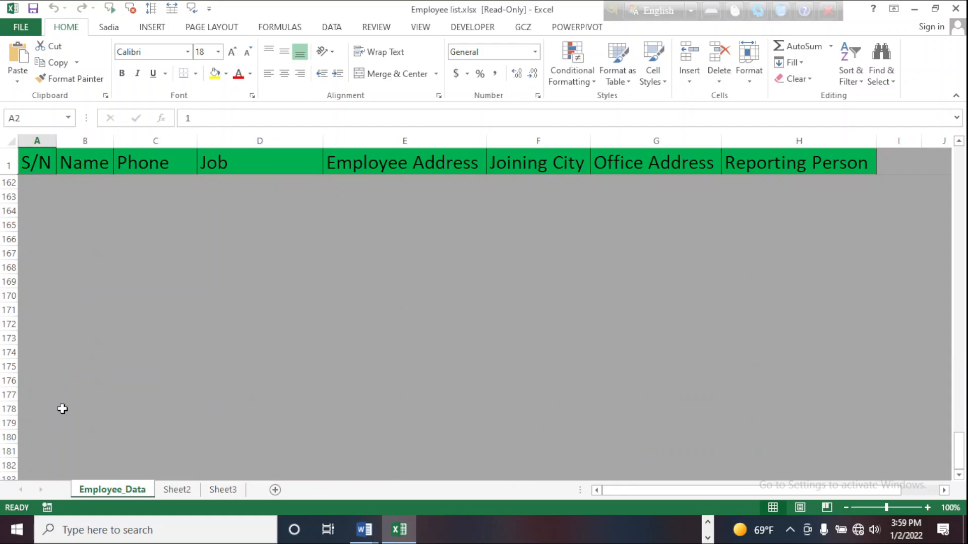
scroll(63, 410, "up", 20)
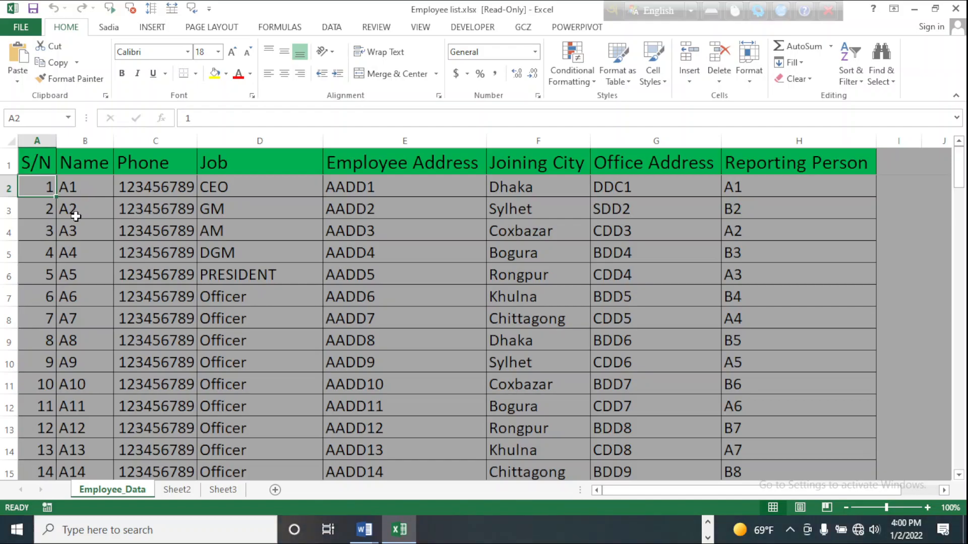
scroll(93, 439, "down", 20)
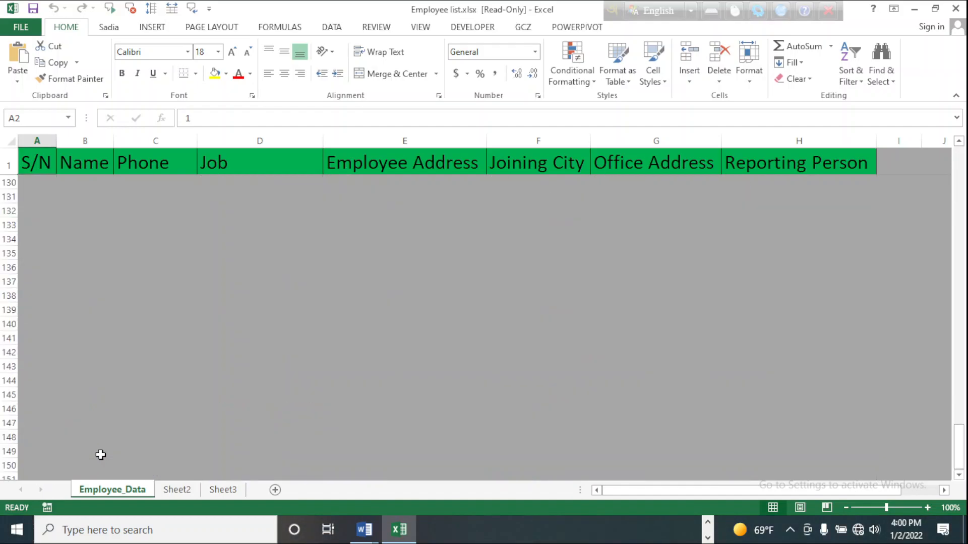
scroll(100, 454, "up", 20)
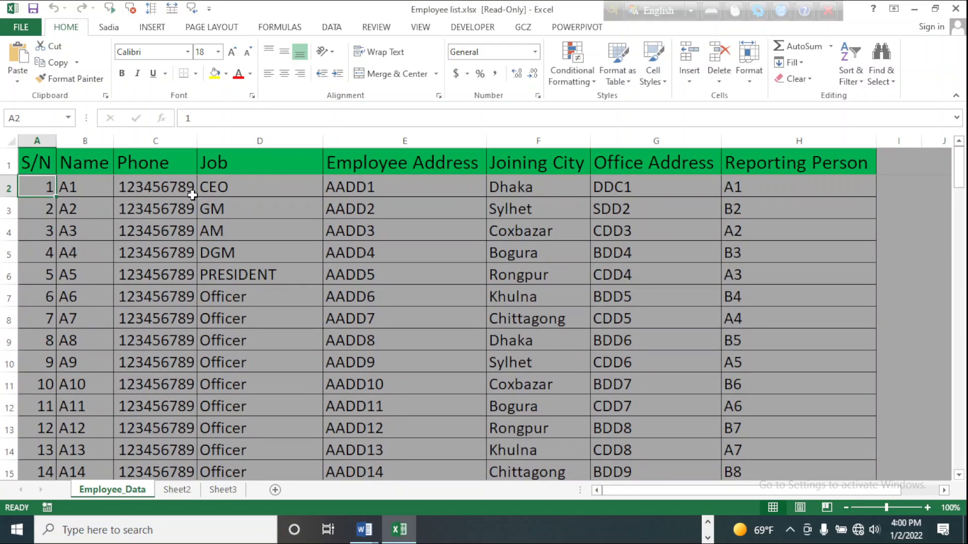
scroll(181, 312, "down", 20)
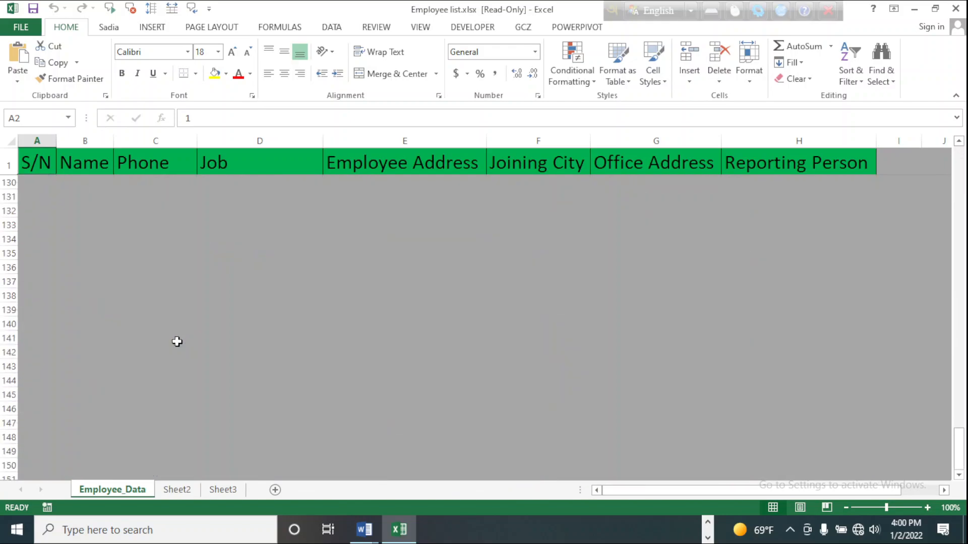
scroll(176, 331, "up", 20)
scroll(176, 331, "up", 13)
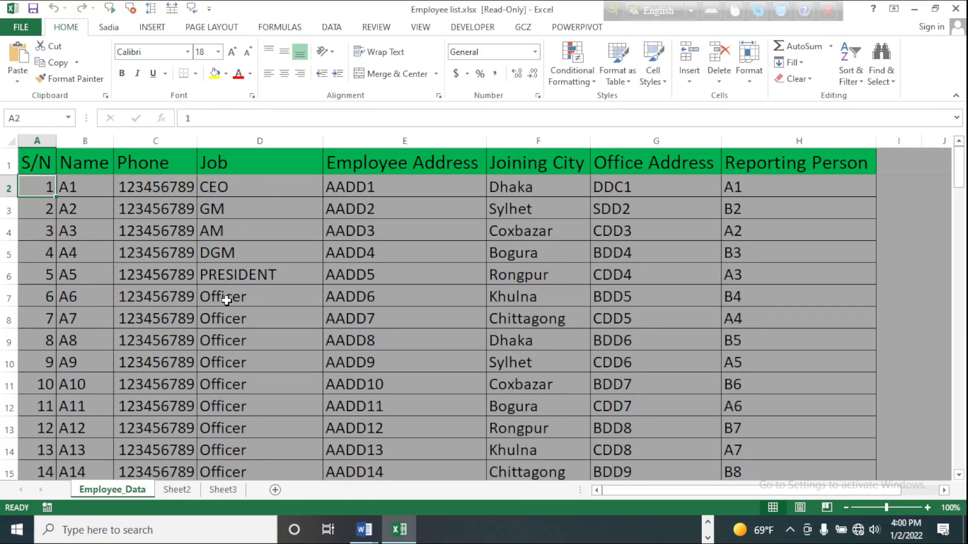
scroll(264, 259, "down", 20)
scroll(261, 274, "down", 20)
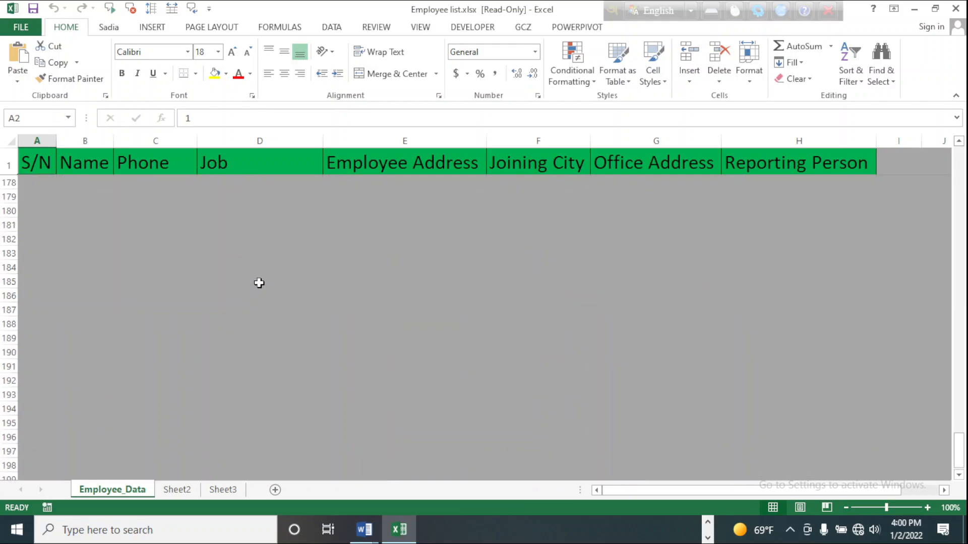
scroll(261, 276, "up", 20)
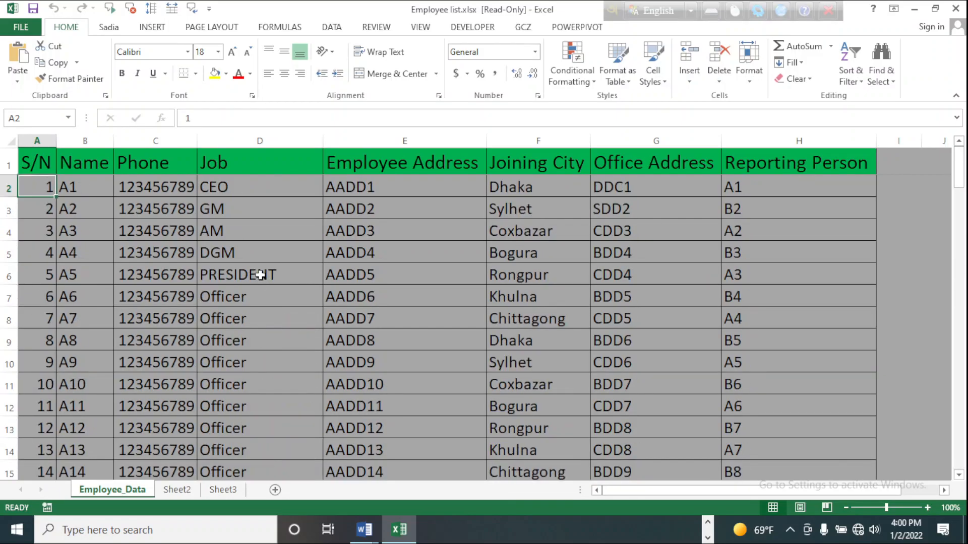
Step: Review the header row of the Employee_Data sheet field by field, from S/N and Name through to Reporting Person
left_click_drag(37, 160, 842, 166)
left_click(328, 376)
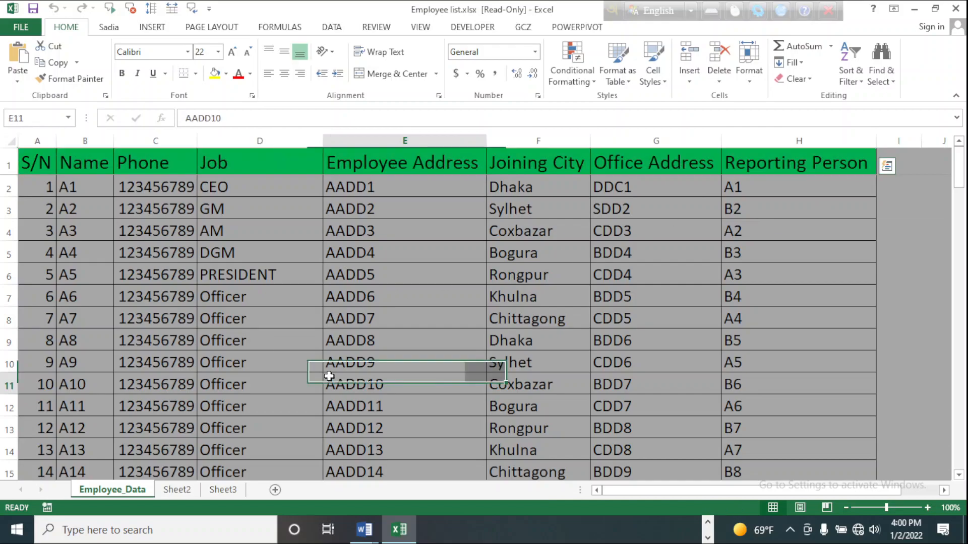
left_click(42, 170)
left_click(85, 166)
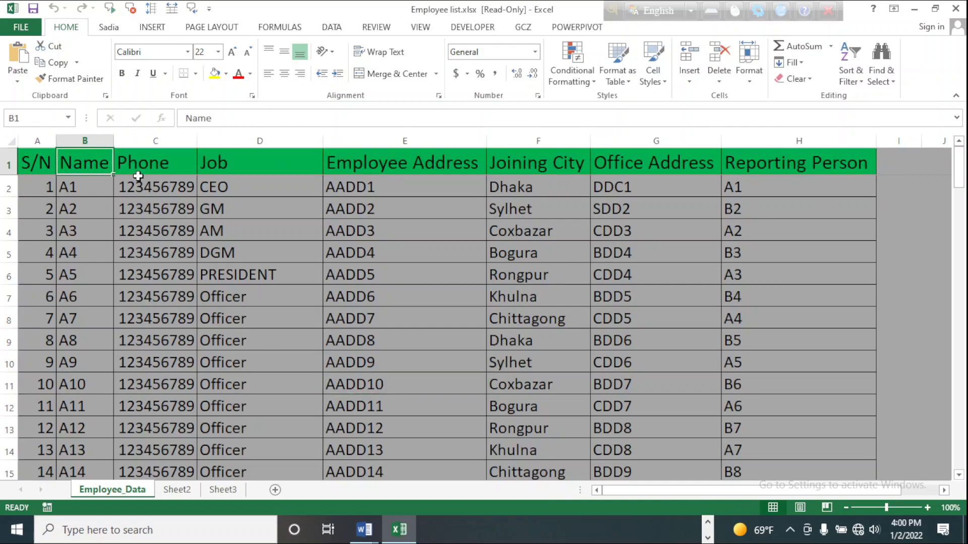
left_click(164, 167)
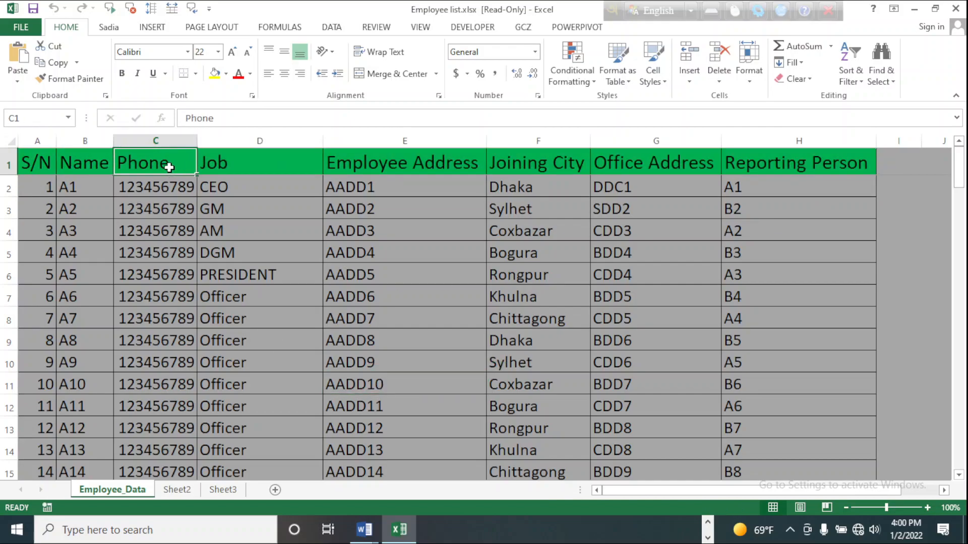
left_click(253, 170)
left_click(402, 169)
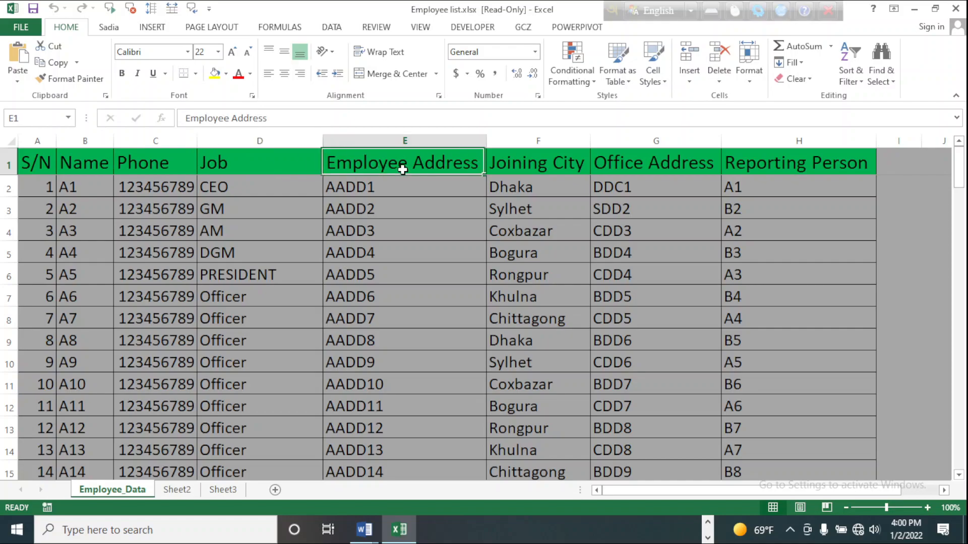
left_click(542, 173)
left_click(654, 169)
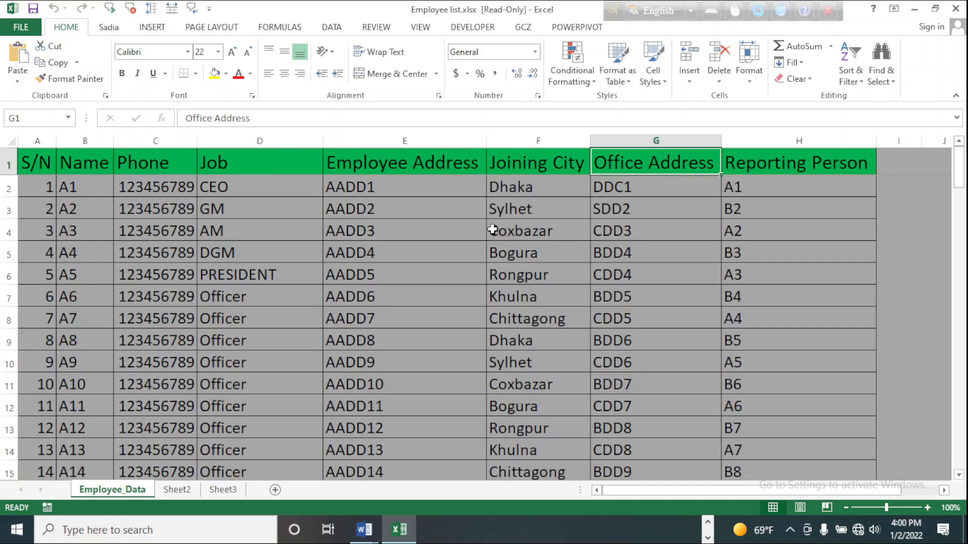
left_click(796, 174)
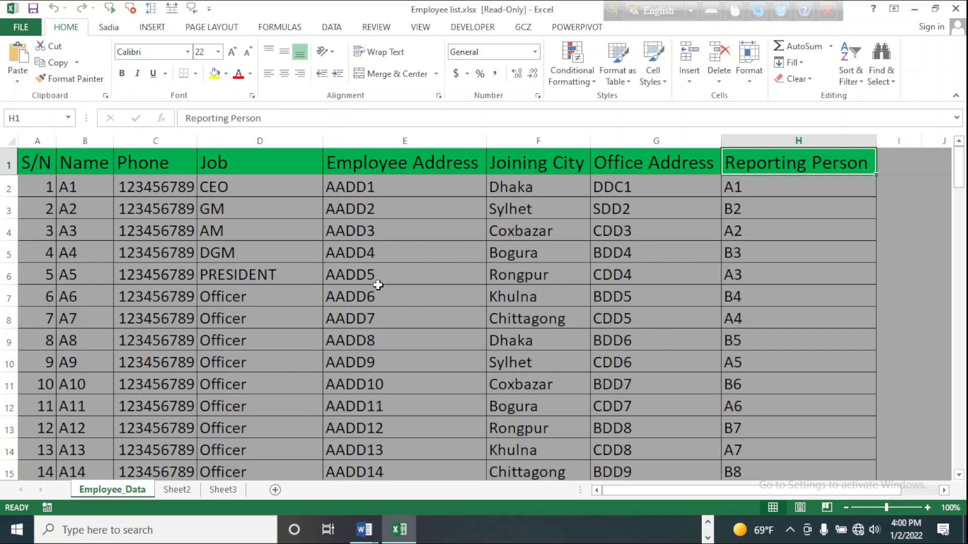
left_click(38, 164)
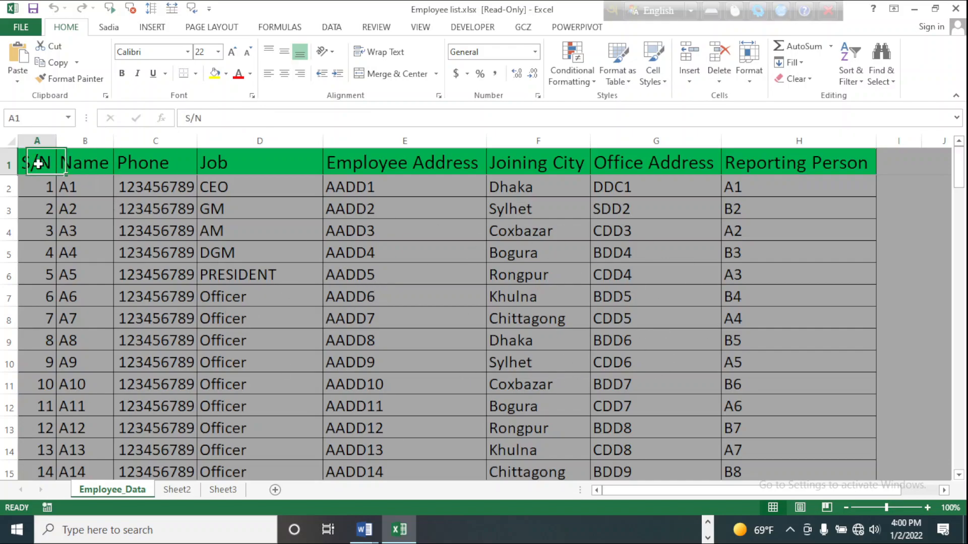
left_click(96, 168)
left_click(154, 167)
left_click(238, 169)
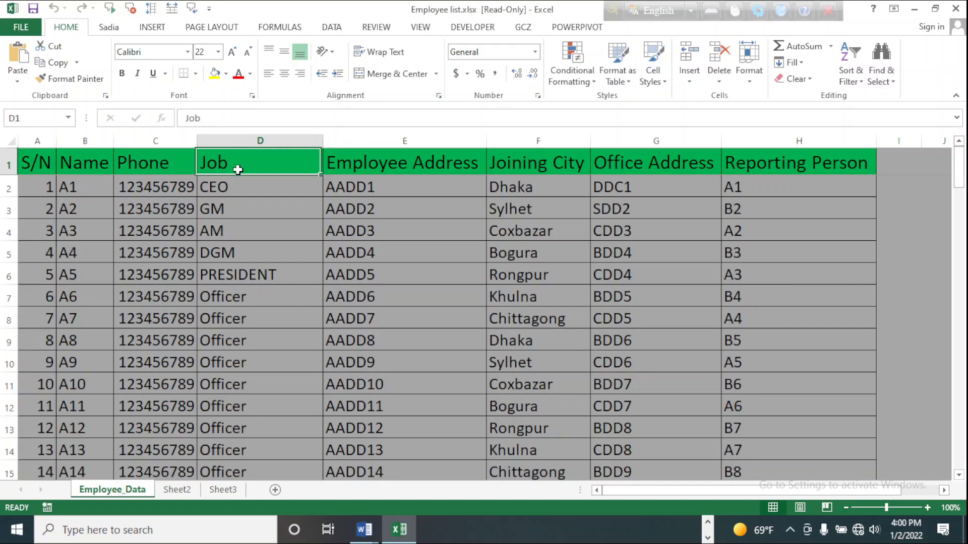
left_click(390, 169)
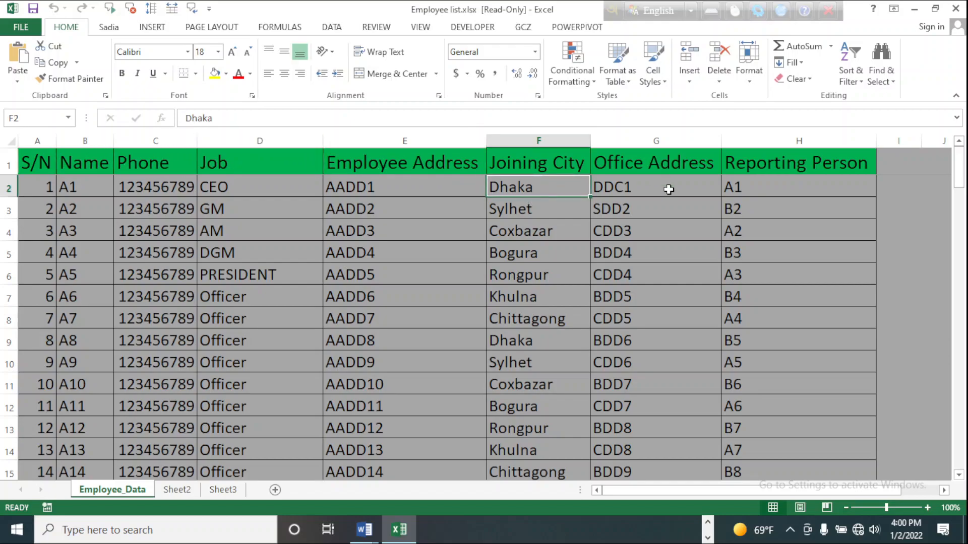
left_click(659, 165)
left_click(782, 166)
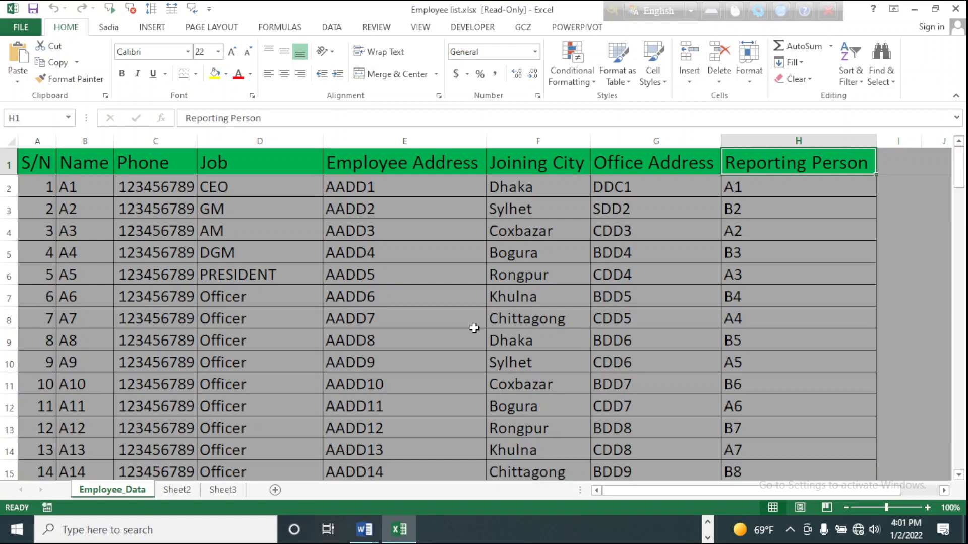
left_click(640, 319)
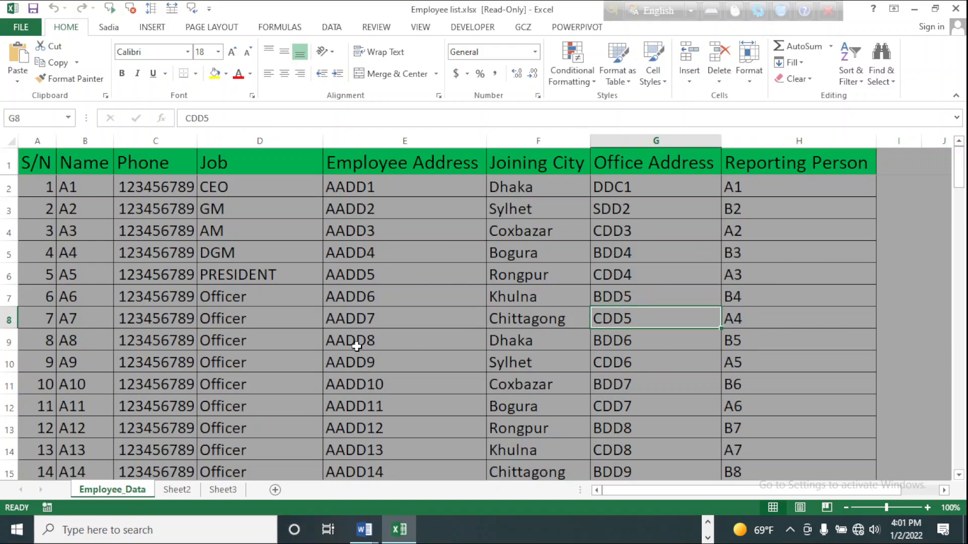
left_click(514, 381)
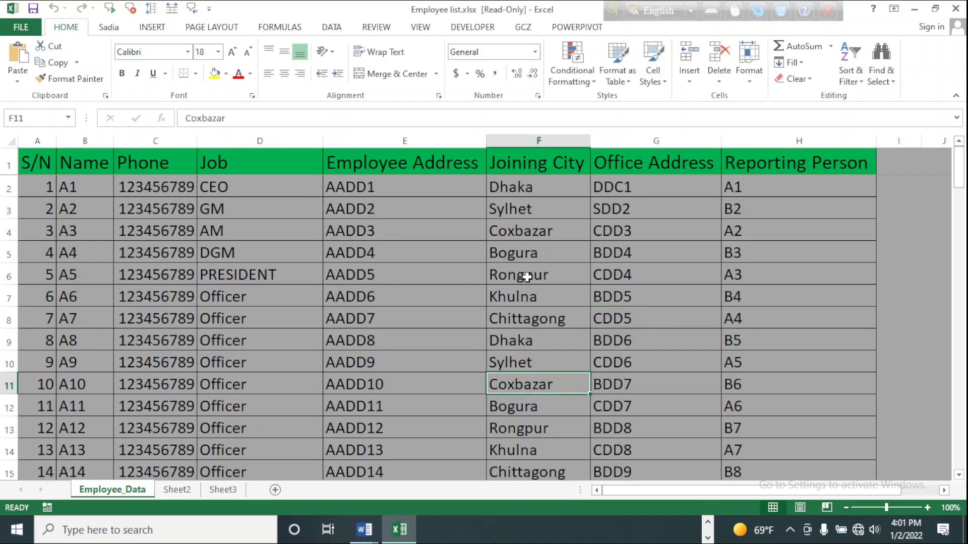
left_click(709, 523)
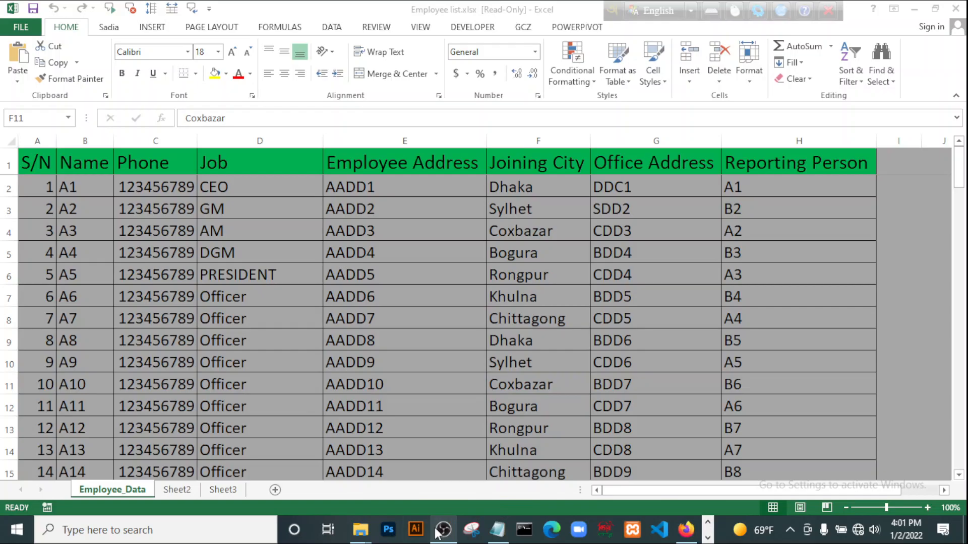